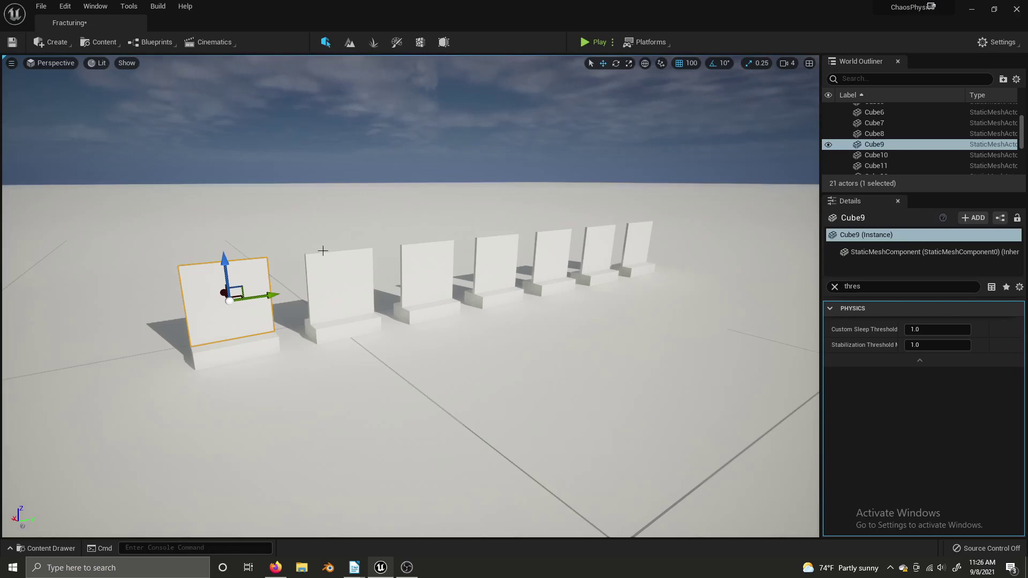
Step: In Fracture mode, create the geometry collection Cube9_GeometryCollection in the Content folder from the nearest wall panel, Cube9
{"action": "left_click", "coordinate": [316, 183]}
{"action": "left_click", "coordinate": [317, 178]}
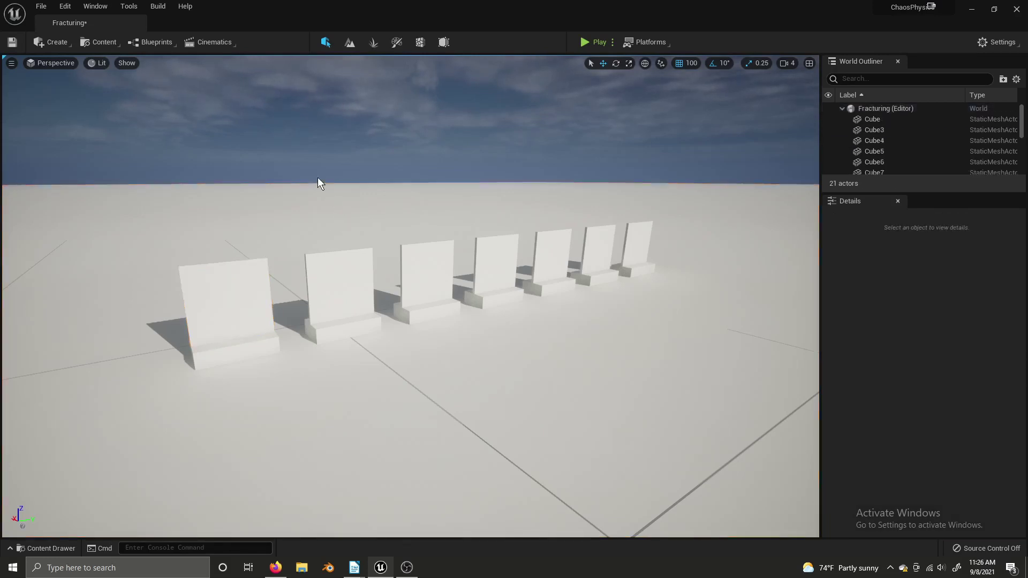
{"action": "left_click", "coordinate": [230, 307]}
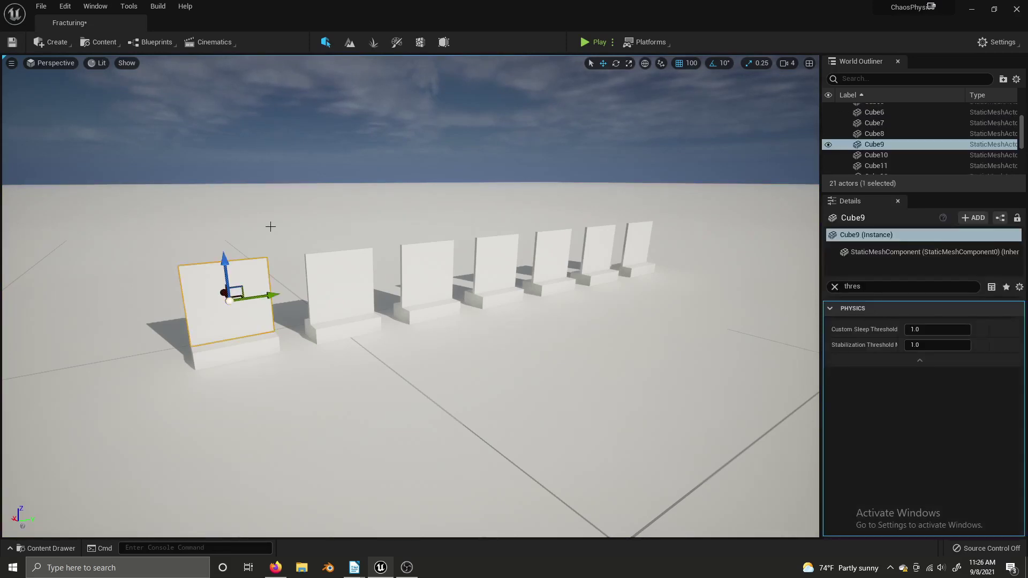
{"action": "left_click", "coordinate": [421, 43]}
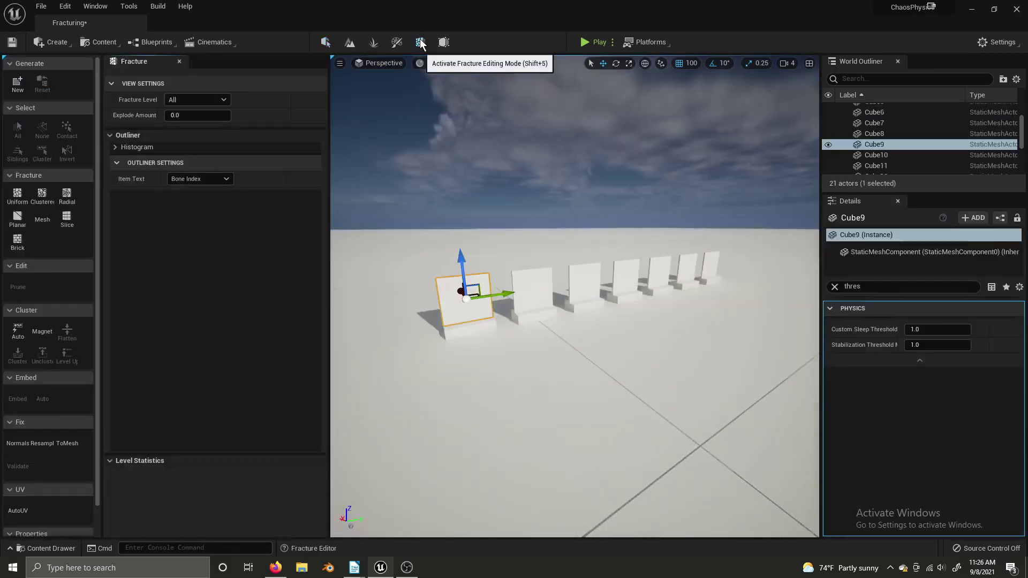
{"action": "left_click", "coordinate": [23, 81]}
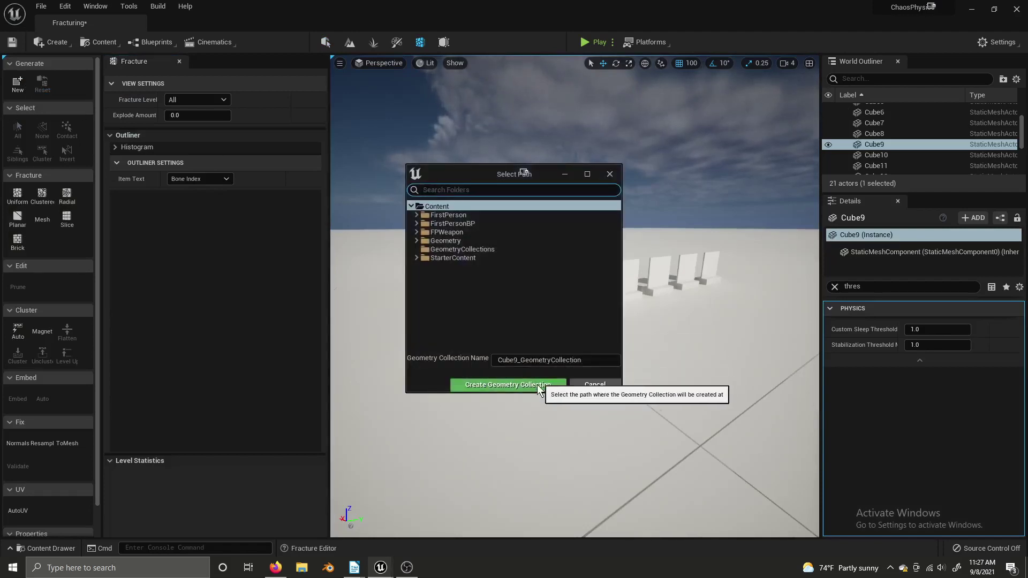
{"action": "left_click", "coordinate": [507, 384]}
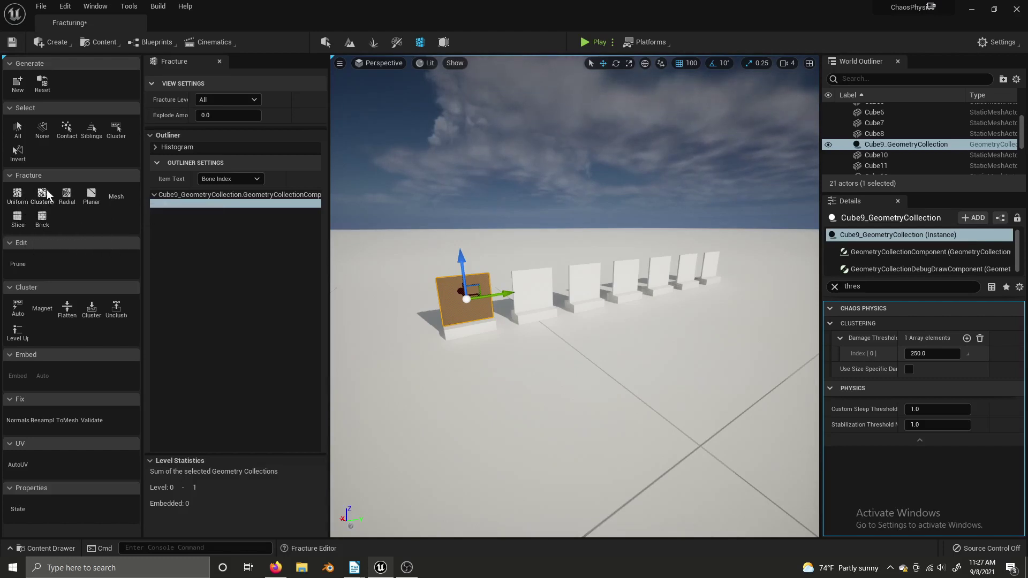
Step: Start a Uniform Voronoi fracture on the wall panel and widen the setting labels so their names are readable
{"action": "left_click", "coordinate": [17, 196]}
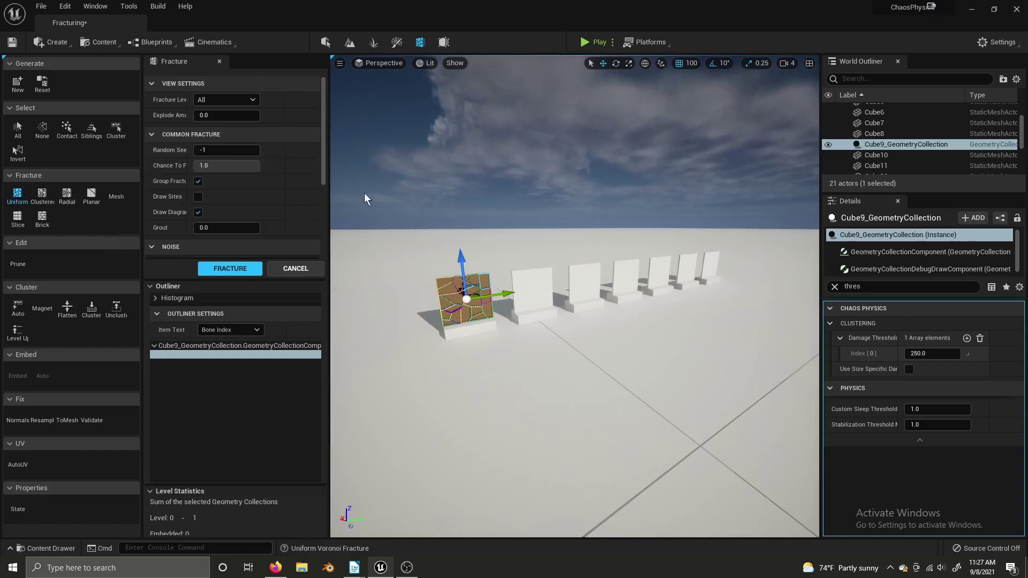
{"action": "key", "text": "f"}
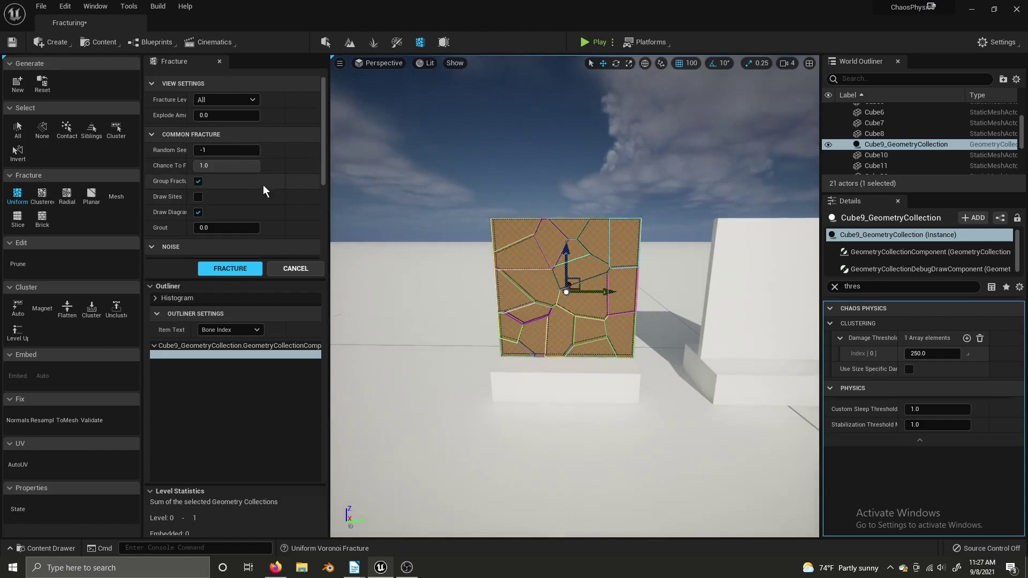
{"action": "left_click_drag", "start_coordinate": [188, 210], "coordinate": [241, 196]}
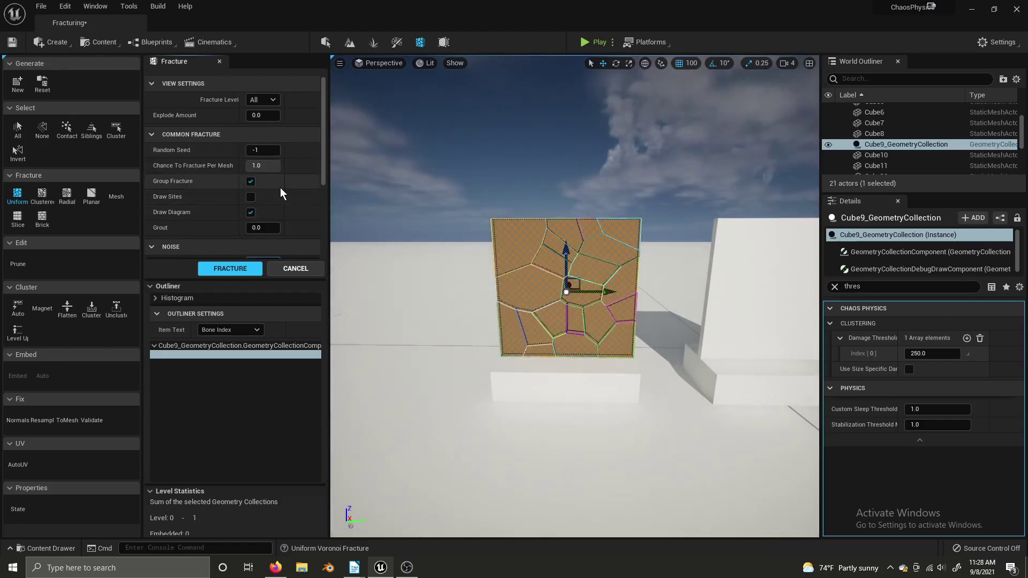
{"action": "scroll", "coordinate": [280, 182], "scroll_direction": "down", "scroll_amount": 1}
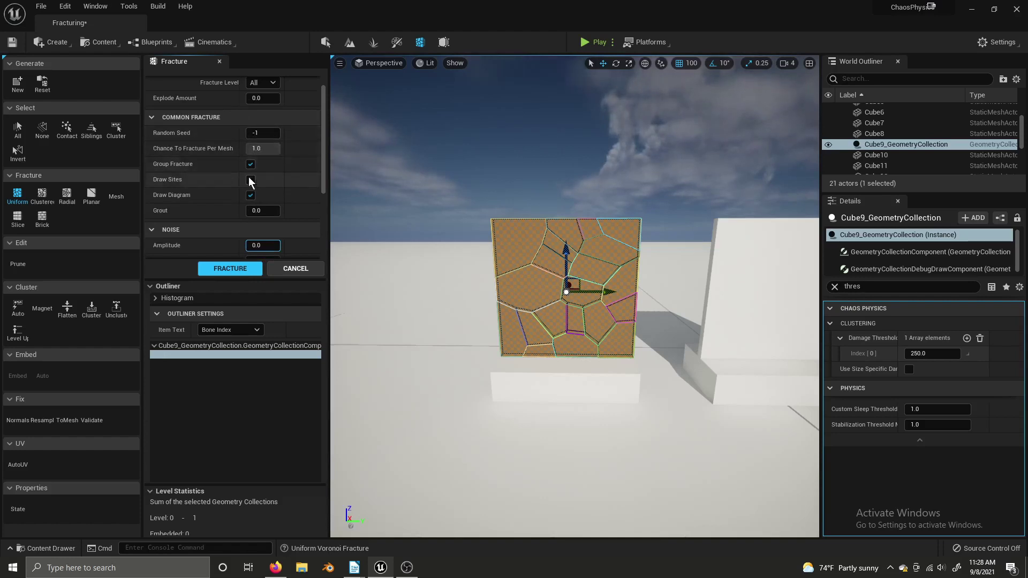
{"action": "scroll", "coordinate": [274, 178], "scroll_direction": "down", "scroll_amount": 1}
{"action": "scroll", "coordinate": [274, 178], "scroll_direction": "down", "scroll_amount": 5}
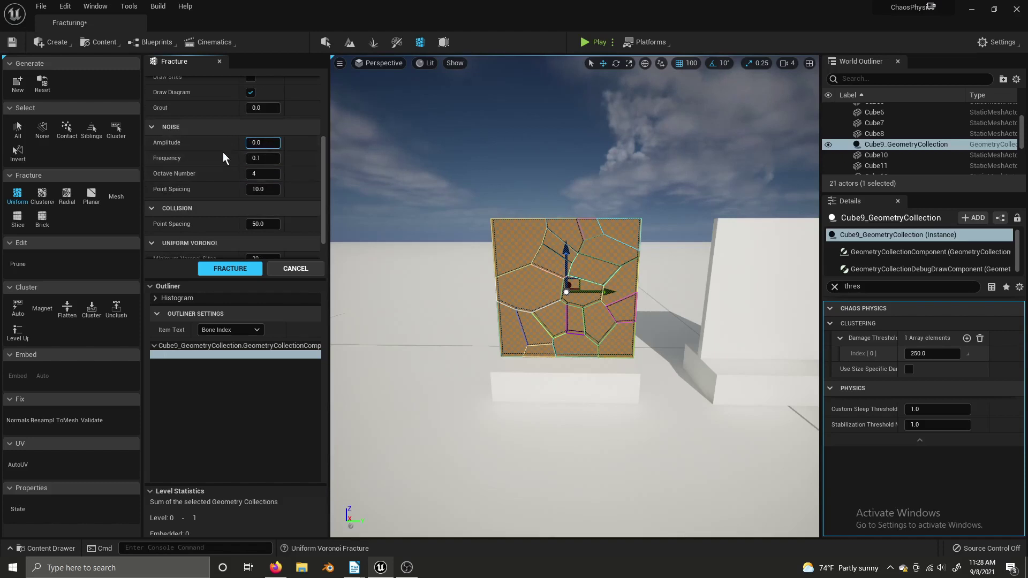
{"action": "scroll", "coordinate": [235, 152], "scroll_direction": "down", "scroll_amount": 2}
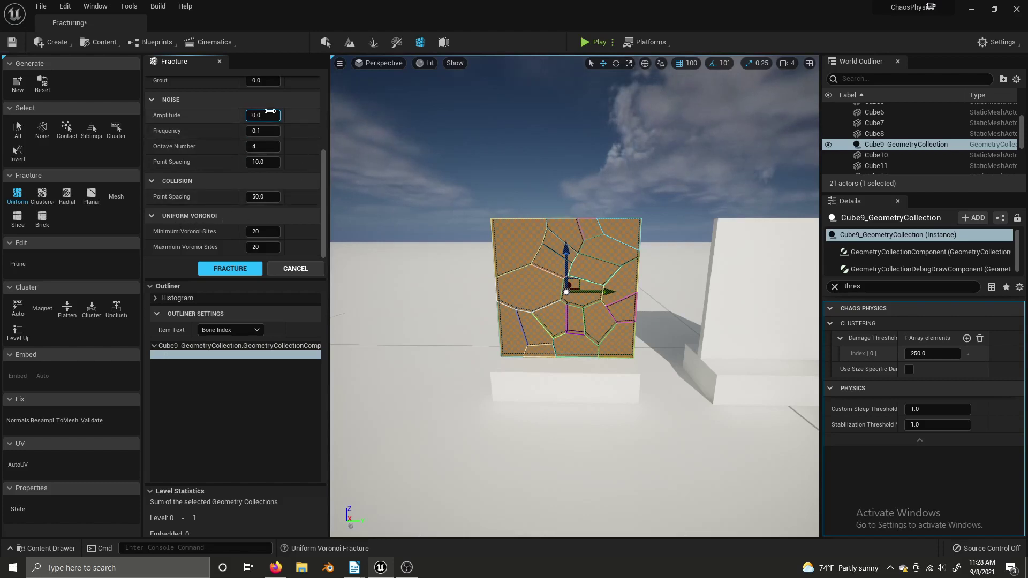
Step: Try other noise amplitude values, such as about 0.2, and restore the default amplitude
{"action": "left_click_drag", "start_coordinate": [281, 120], "coordinate": [160, 115]}
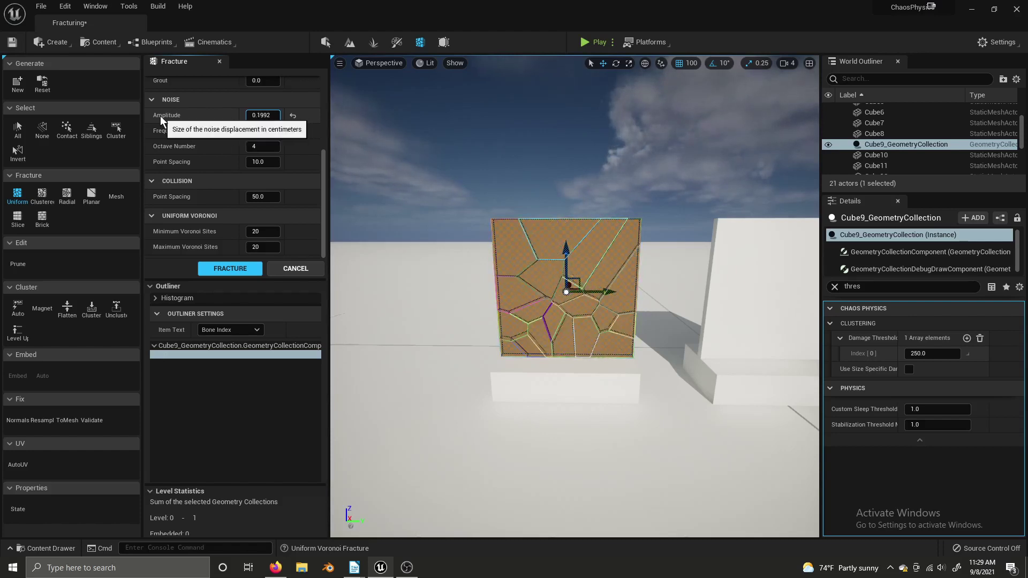
{"action": "left_click_drag", "start_coordinate": [245, 119], "coordinate": [189, 137]}
{"action": "left_click", "coordinate": [294, 116]}
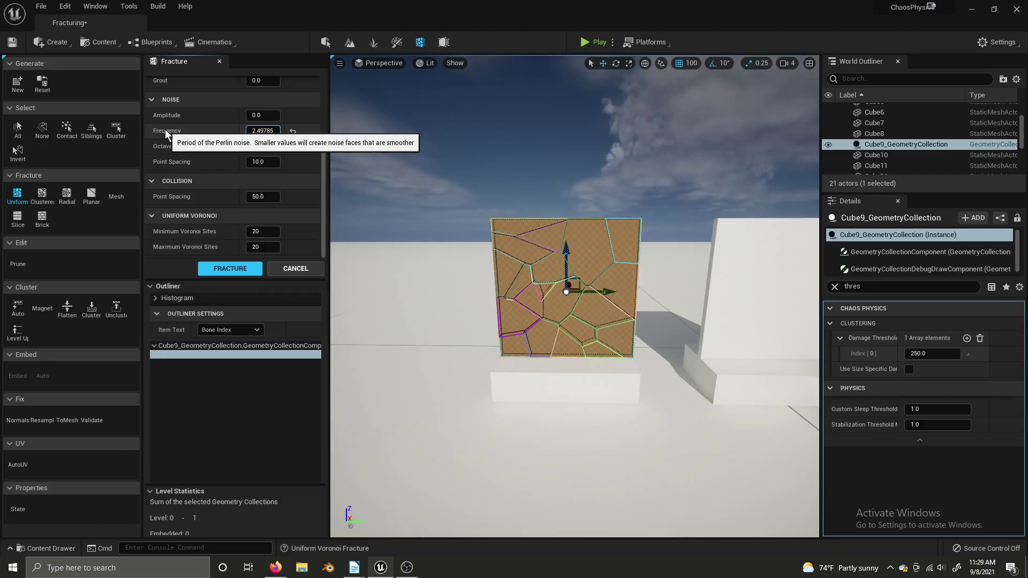
Step: Try extreme noise frequency values, such as about -81, and restore the default frequency
{"action": "mouse_move", "coordinate": [270, 133]}
{"action": "left_mouse_down"}
{"action": "mouse_move", "coordinate": [135, 133]}
{"action": "mouse_move", "coordinate": [251, 132]}
{"action": "left_mouse_up"}
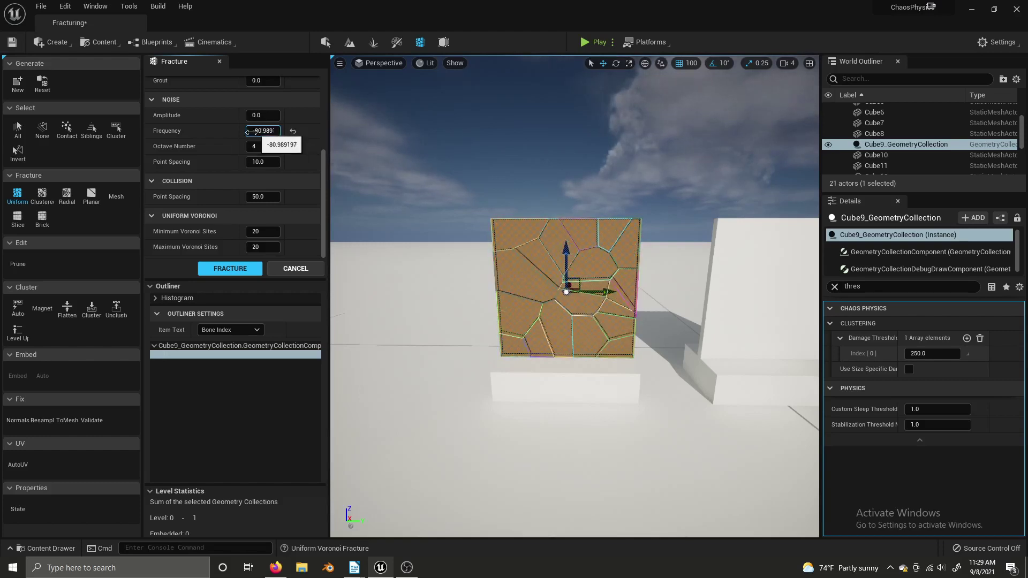
{"action": "left_click", "coordinate": [294, 132]}
{"action": "mouse_move", "coordinate": [268, 132]}
{"action": "left_mouse_down"}
{"action": "mouse_move", "coordinate": [284, 132]}
{"action": "mouse_move", "coordinate": [252, 132]}
{"action": "mouse_move", "coordinate": [301, 134]}
{"action": "mouse_move", "coordinate": [255, 131]}
{"action": "left_mouse_up"}
{"action": "left_click", "coordinate": [293, 133]}
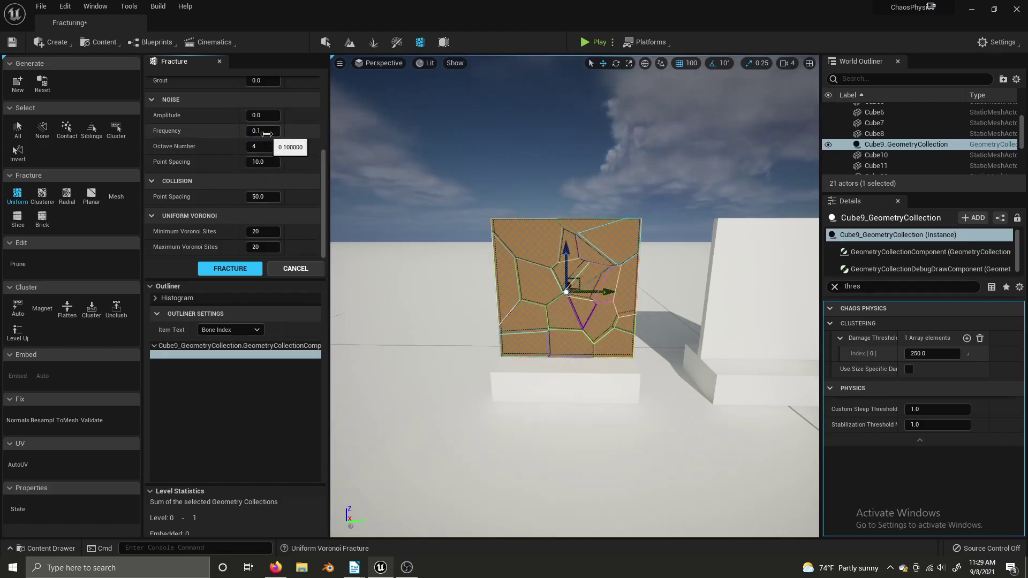
Step: Try a noise amplitude of 0.43 and restore the noise amplitude and frequency to their defaults
{"action": "mouse_move", "coordinate": [264, 131]}
{"action": "left_mouse_down"}
{"action": "mouse_move", "coordinate": [300, 131]}
{"action": "mouse_move", "coordinate": [249, 134]}
{"action": "mouse_move", "coordinate": [266, 116]}
{"action": "left_mouse_up"}
{"action": "left_click", "coordinate": [293, 131]}
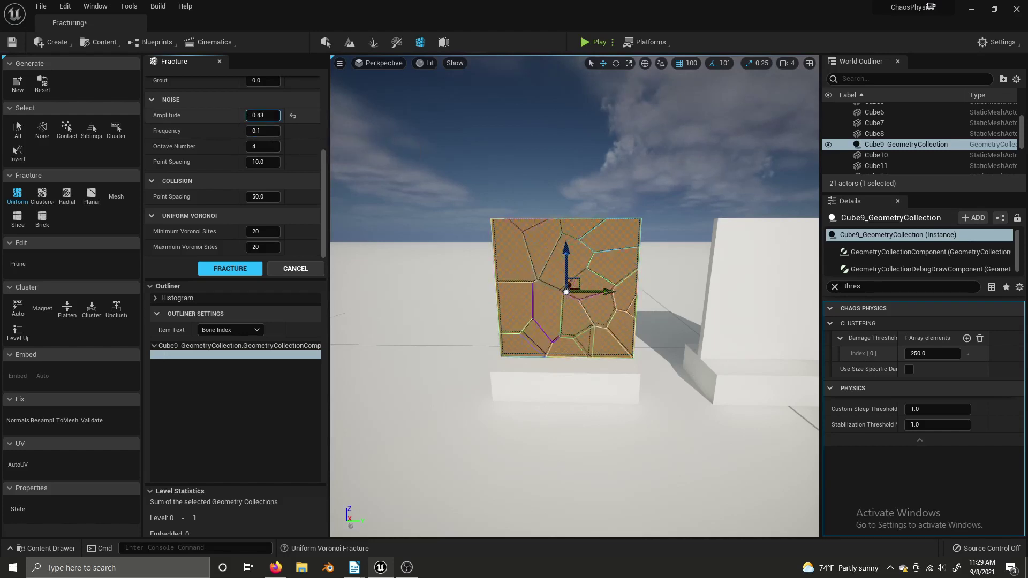
{"action": "left_click", "coordinate": [293, 115]}
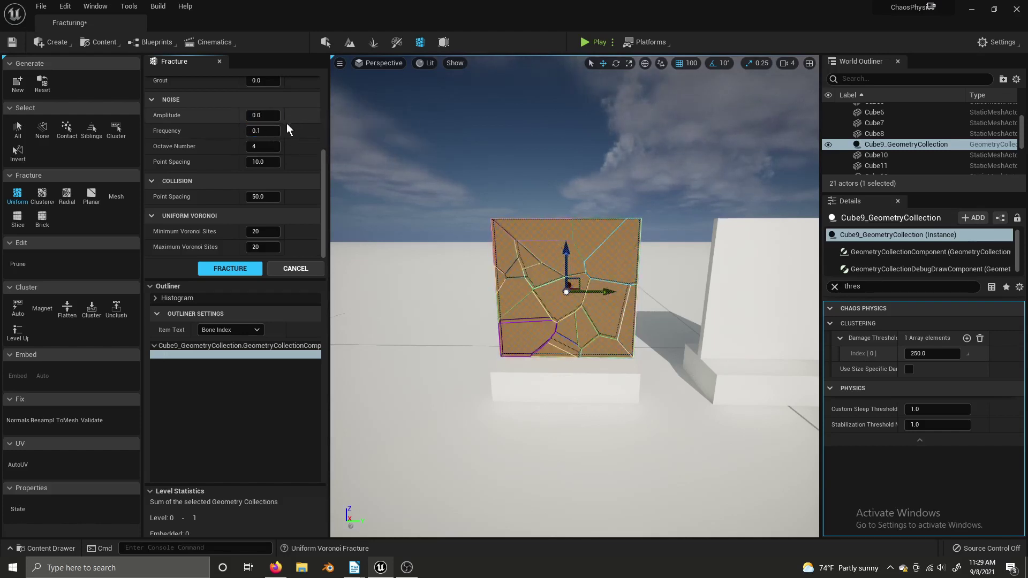
Step: Try small changes to the noise frequency, such as about 0.46, and restore its default
{"action": "left_click_drag", "start_coordinate": [259, 131], "coordinate": [269, 131]}
{"action": "left_click", "coordinate": [293, 132]}
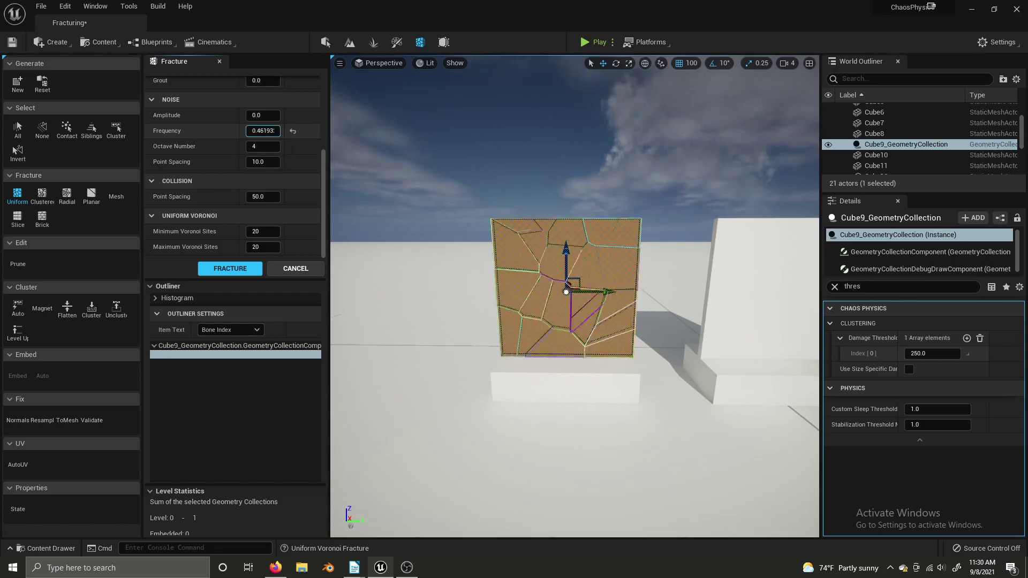
{"action": "left_click", "coordinate": [291, 131]}
{"action": "left_click_drag", "start_coordinate": [267, 132], "coordinate": [270, 146]}
{"action": "left_click", "coordinate": [293, 132]}
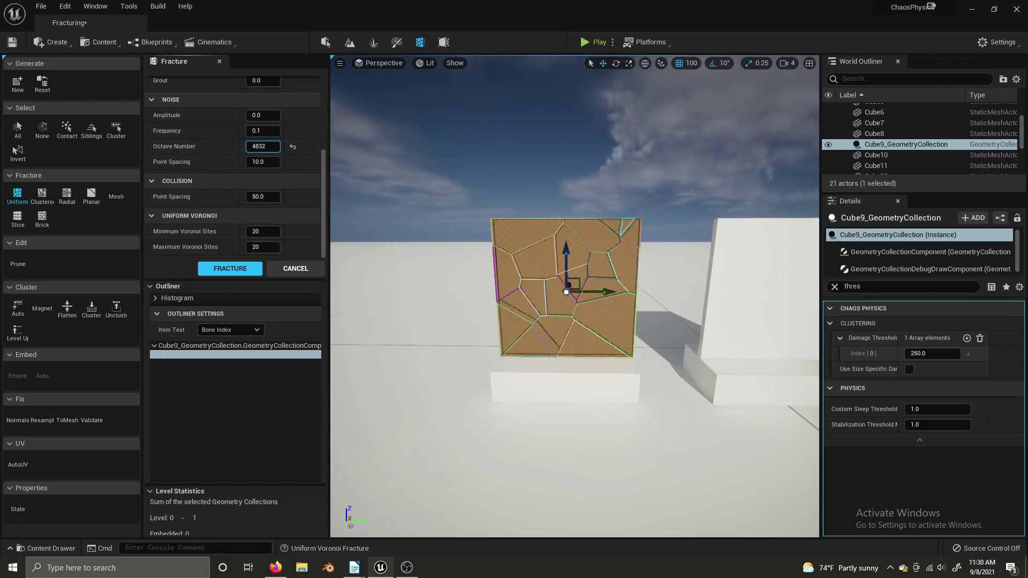
Step: Try octave numbers of 1 and 459 for the fracture noise and restore the default octave number
{"action": "left_click_drag", "start_coordinate": [270, 146], "coordinate": [179, 144]}
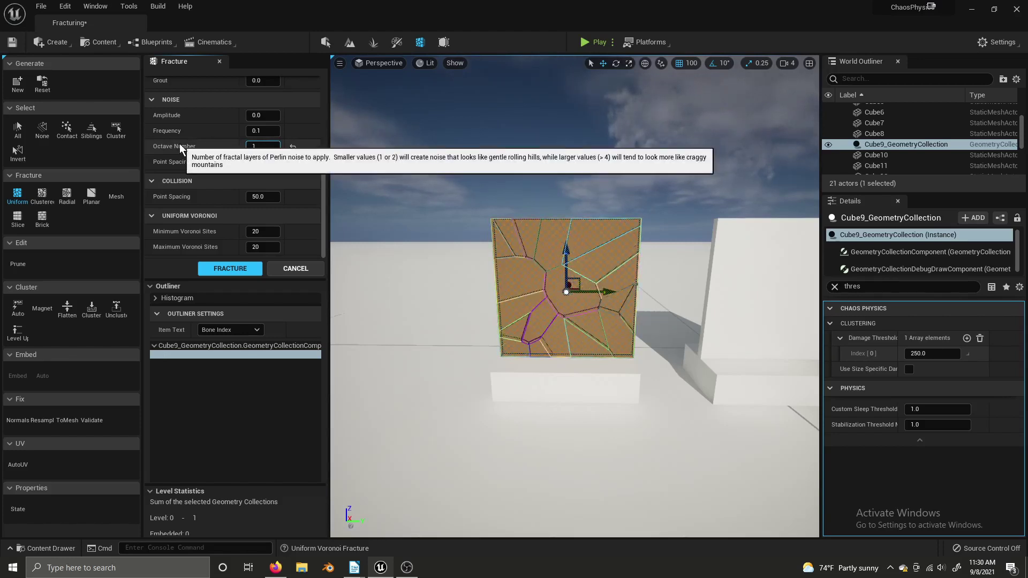
{"action": "left_click_drag", "start_coordinate": [263, 149], "coordinate": [273, 148]}
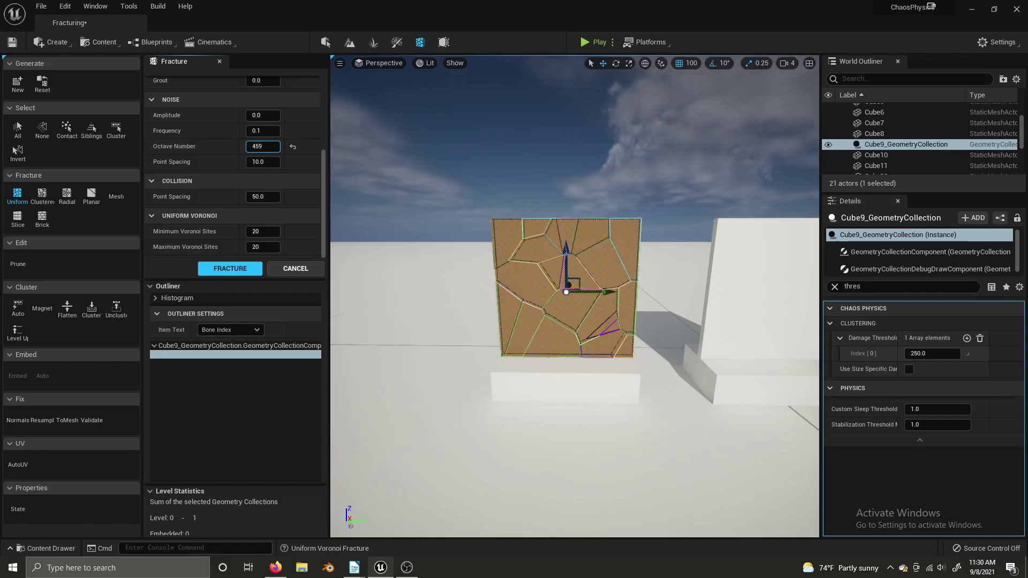
{"action": "mouse_move", "coordinate": [273, 148]}
{"action": "left_mouse_down"}
{"action": "mouse_move", "coordinate": [309, 150]}
{"action": "mouse_move", "coordinate": [271, 163]}
{"action": "left_mouse_up"}
{"action": "left_click", "coordinate": [293, 147]}
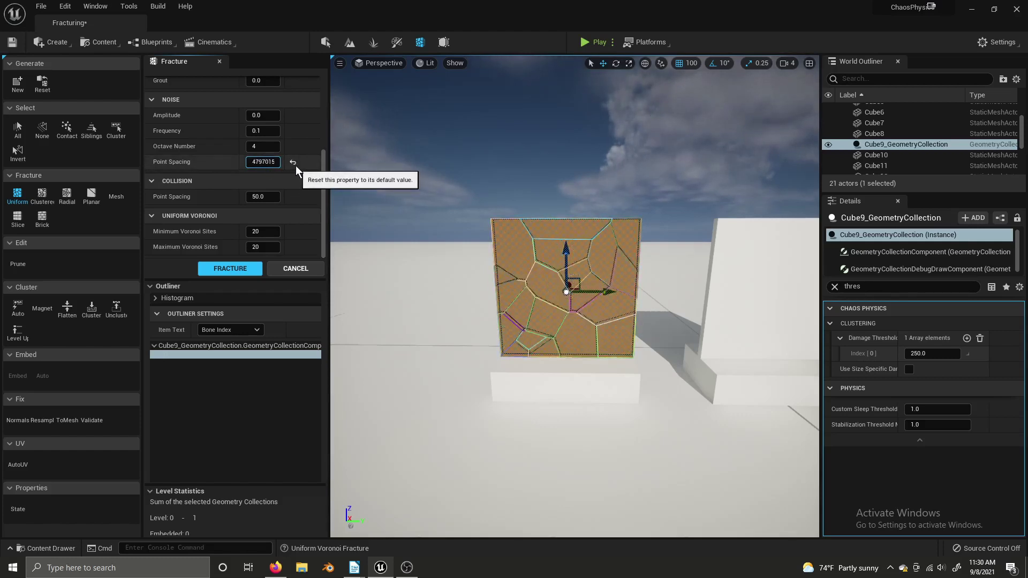
Step: Try a very large noise point spacing and restore its default value
{"action": "left_click", "coordinate": [294, 164]}
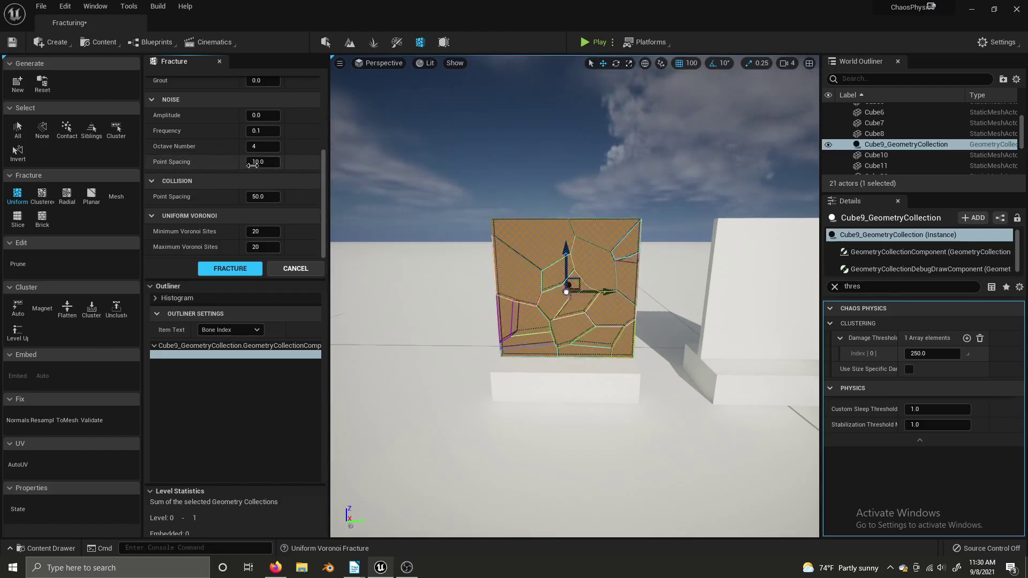
{"action": "left_click_drag", "start_coordinate": [267, 163], "coordinate": [277, 162]}
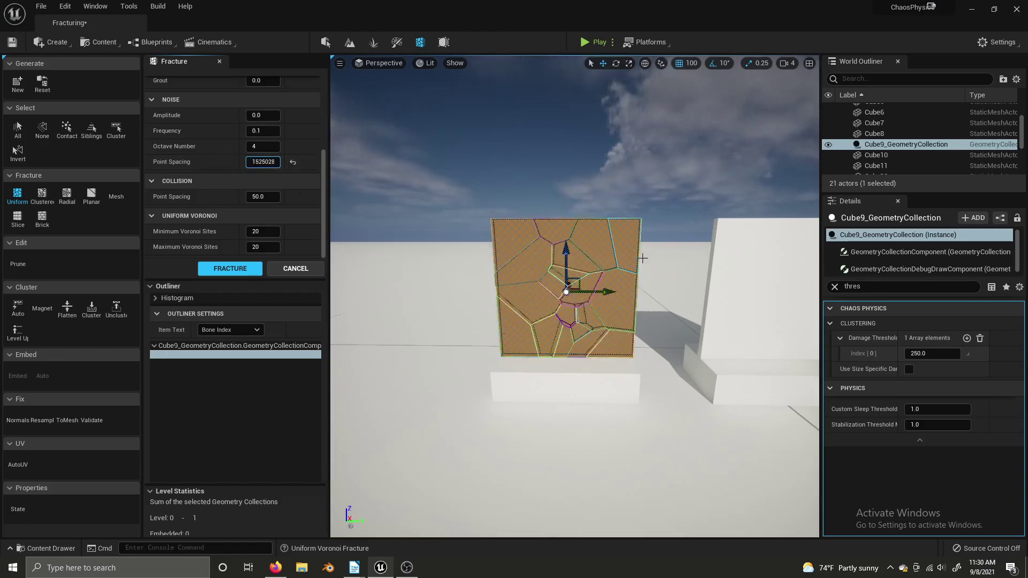
{"action": "left_click", "coordinate": [292, 163]}
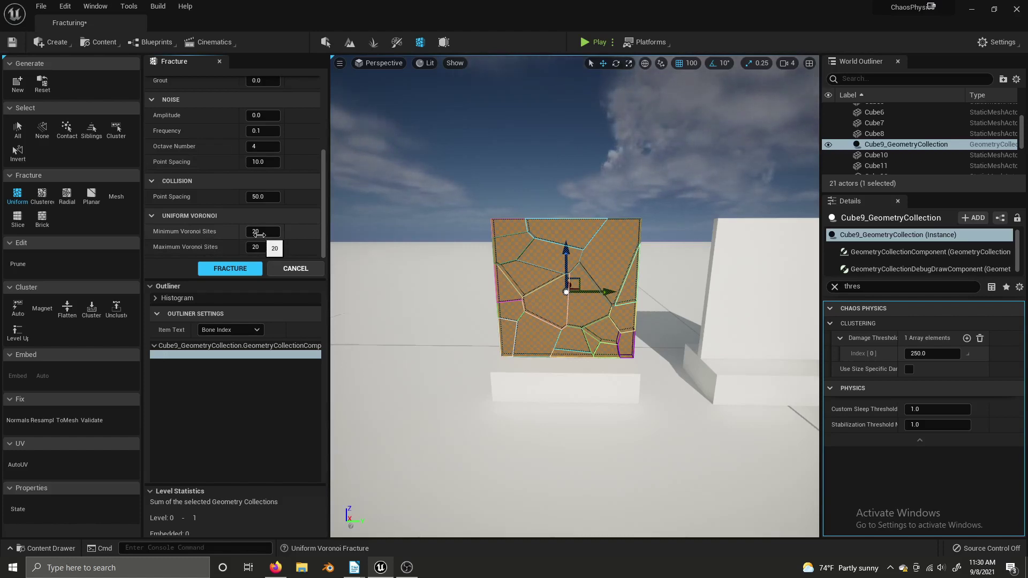
Step: Try thousands of minimum Voronoi sites, then of maximum sites, resetting each to its default
{"action": "left_click_drag", "start_coordinate": [259, 234], "coordinate": [291, 234]}
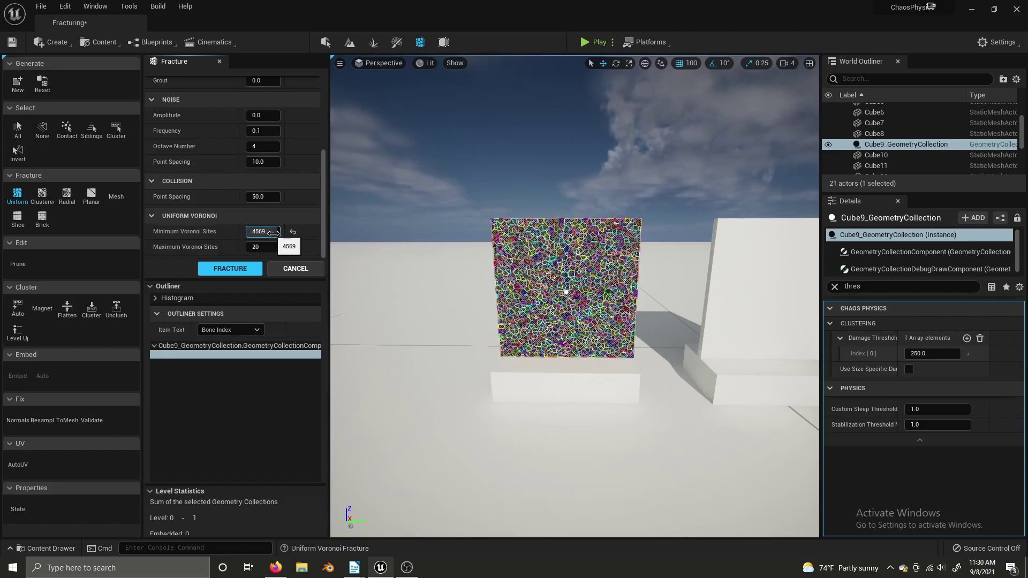
{"action": "left_click", "coordinate": [293, 233]}
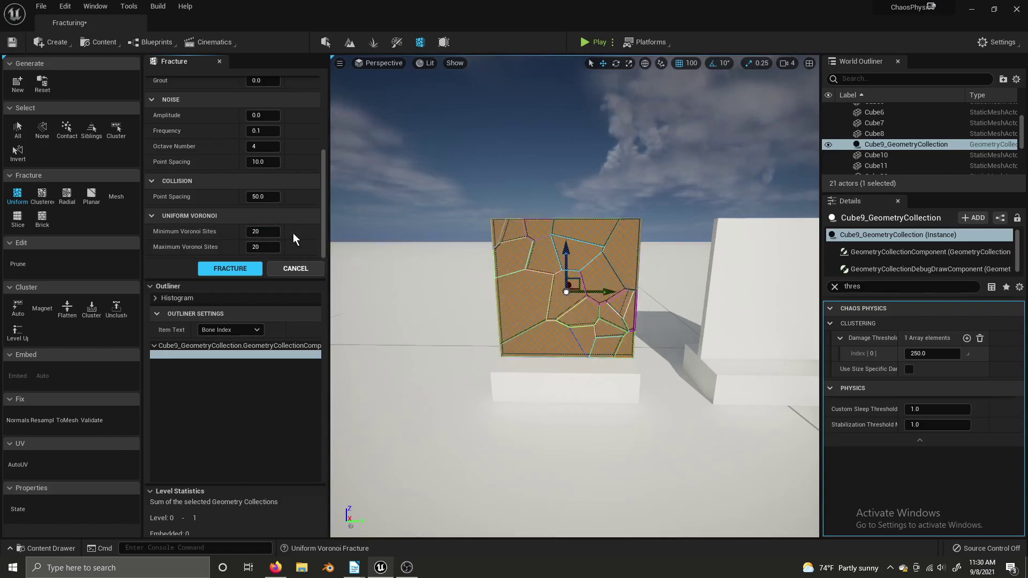
{"action": "left_click_drag", "start_coordinate": [260, 250], "coordinate": [281, 227]}
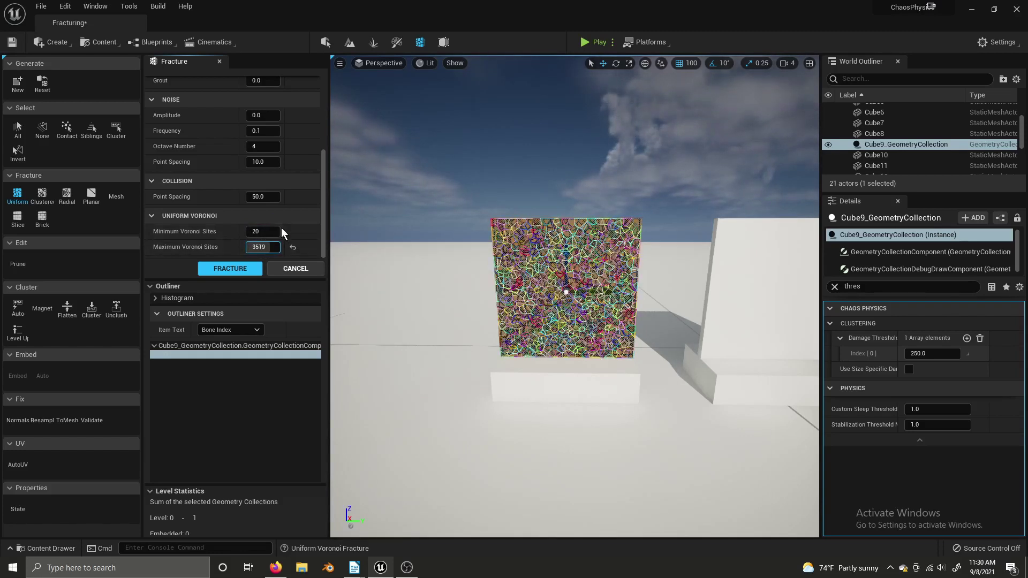
{"action": "left_click", "coordinate": [293, 247]}
Step: Preview the fracture pattern up close with the maximum Voronoi sites set to 60
{"action": "right_click_drag", "start_coordinate": [420, 268], "coordinate": [485, 255]}
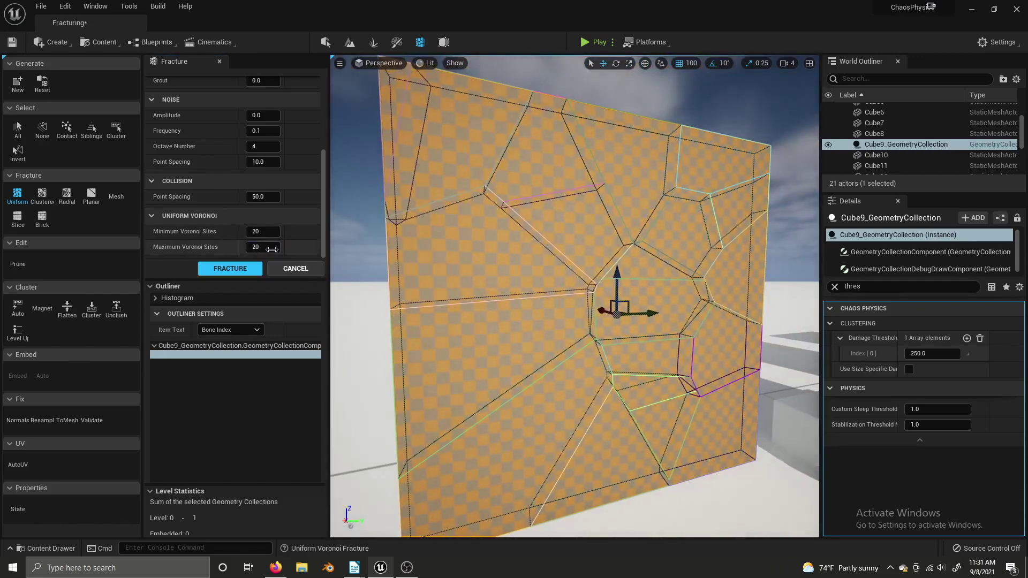
{"action": "mouse_move", "coordinate": [260, 247]}
{"action": "left_mouse_down"}
{"action": "mouse_move", "coordinate": [279, 247]}
{"action": "mouse_move", "coordinate": [255, 247]}
{"action": "left_mouse_up"}
{"action": "type", "text": "60"}
{"action": "key", "text": "Return"}
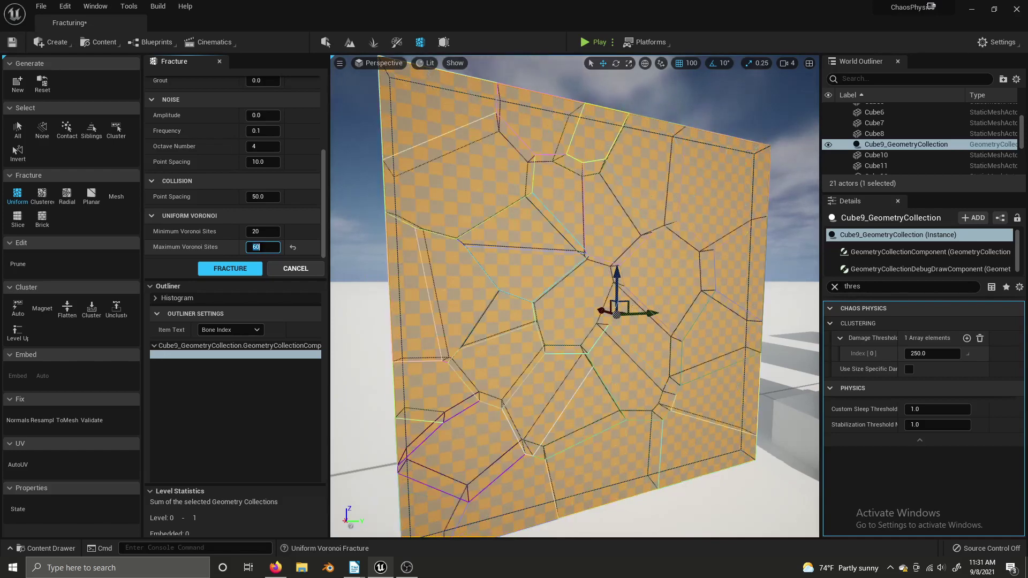
Step: Try 110 maximum Voronoi sites, inspect the denser pattern on the wall panel, and restore the default
{"action": "type", "text": "210"}
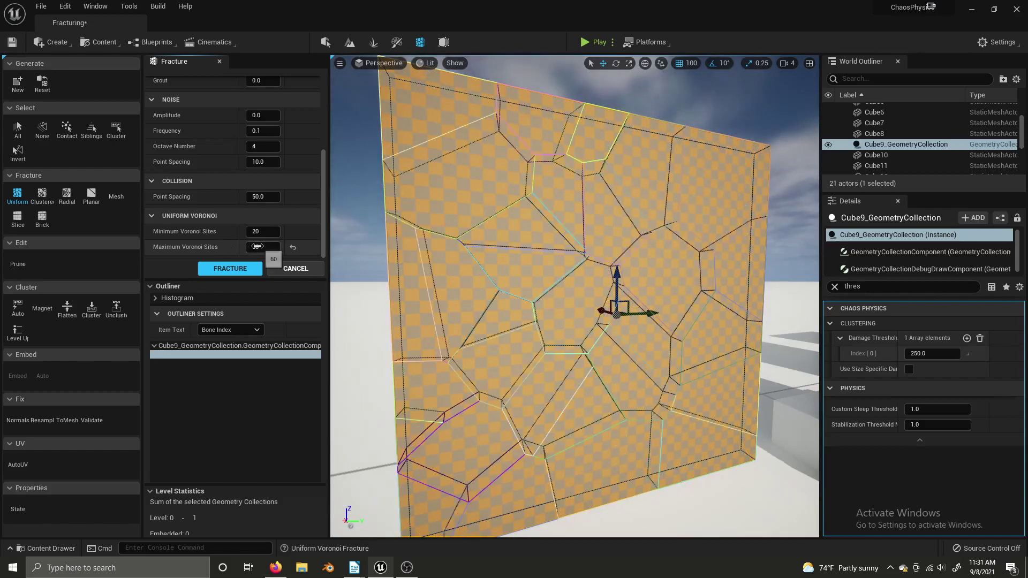
{"action": "key", "text": "Return"}
{"action": "left_click_drag", "start_coordinate": [263, 247], "coordinate": [263, 247]}
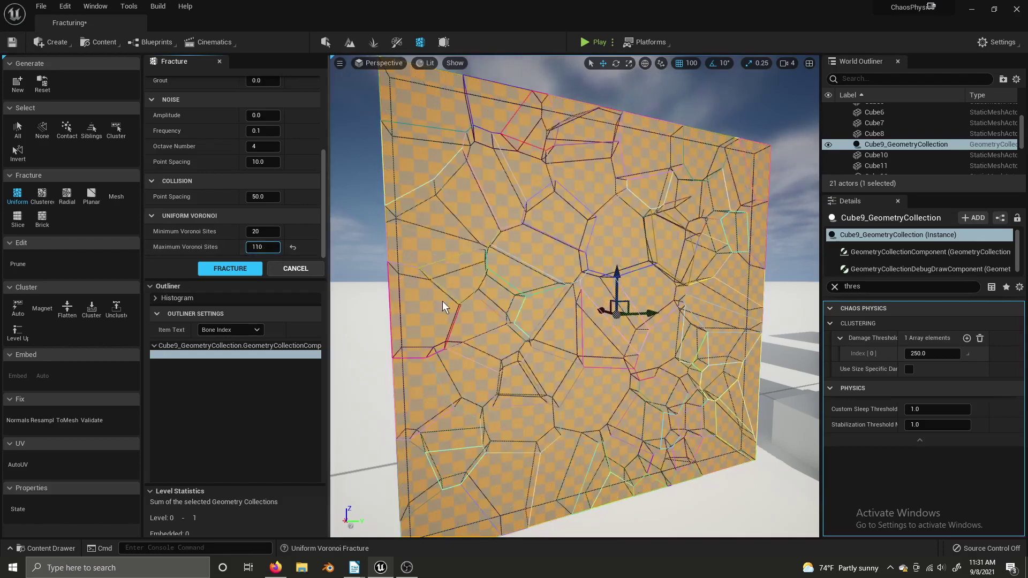
{"action": "right_click_drag", "start_coordinate": [442, 301], "coordinate": [402, 292]}
{"action": "right_click_drag", "start_coordinate": [574, 296], "coordinate": [524, 311]}
{"action": "left_click", "coordinate": [293, 248]}
Step: Set the maximum Voronoi sites to 60 and apply the uniform fracture to the wall panel
{"action": "left_click", "coordinate": [257, 247]}
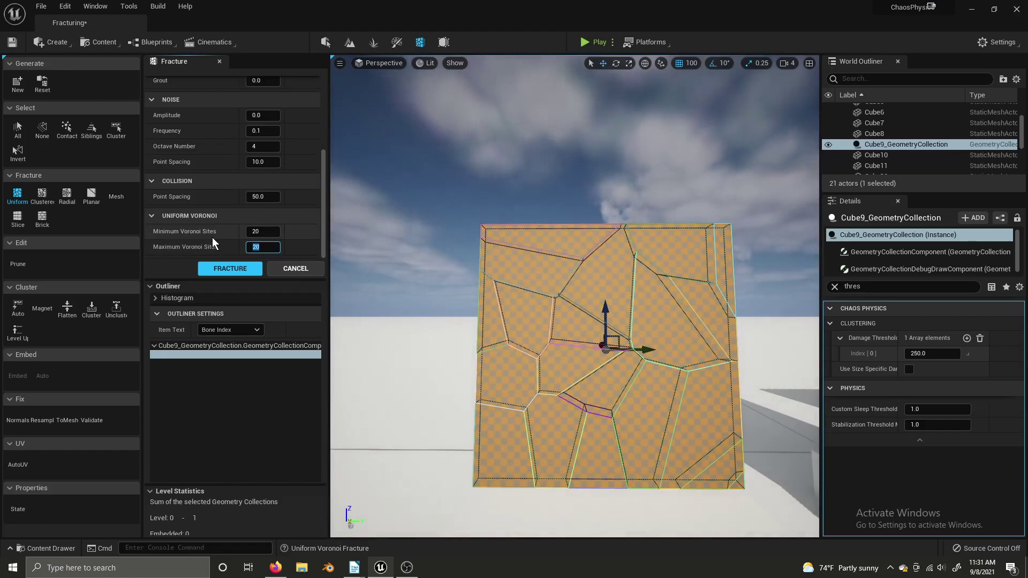
{"action": "type", "text": "60"}
{"action": "key", "text": "Return"}
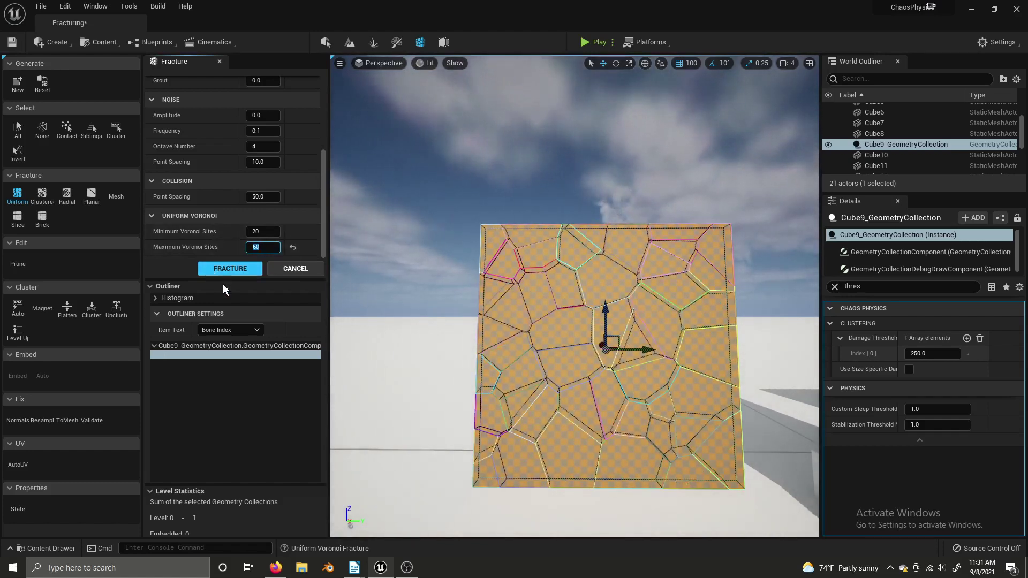
{"action": "left_click", "coordinate": [227, 271]}
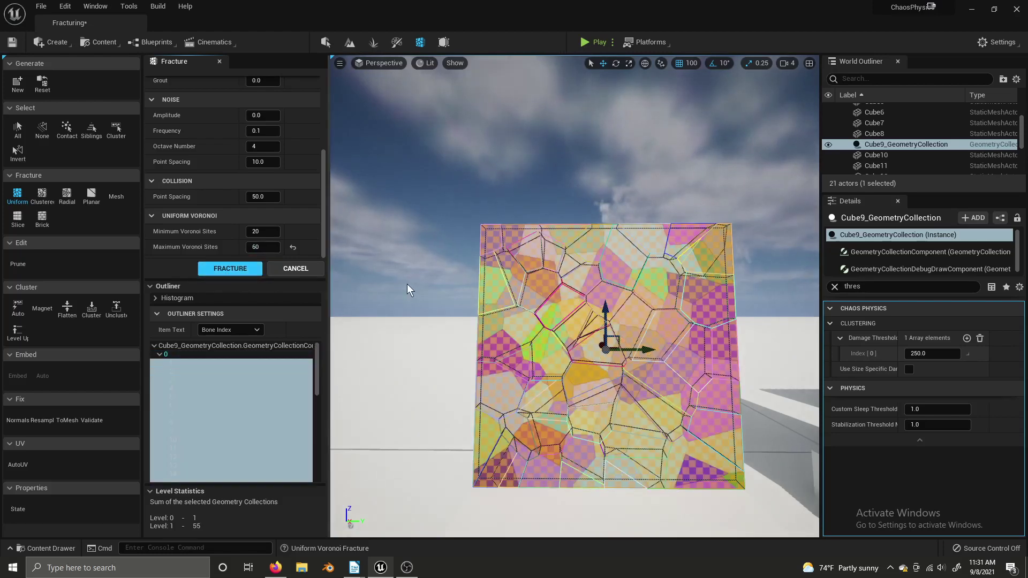
Step: Fracture the wall panel's existing pieces two more times with the same Uniform Voronoi settings
{"action": "right_click_drag", "start_coordinate": [407, 284], "coordinate": [420, 288]}
{"action": "key", "text": "s"}
{"action": "key", "text": "w"}
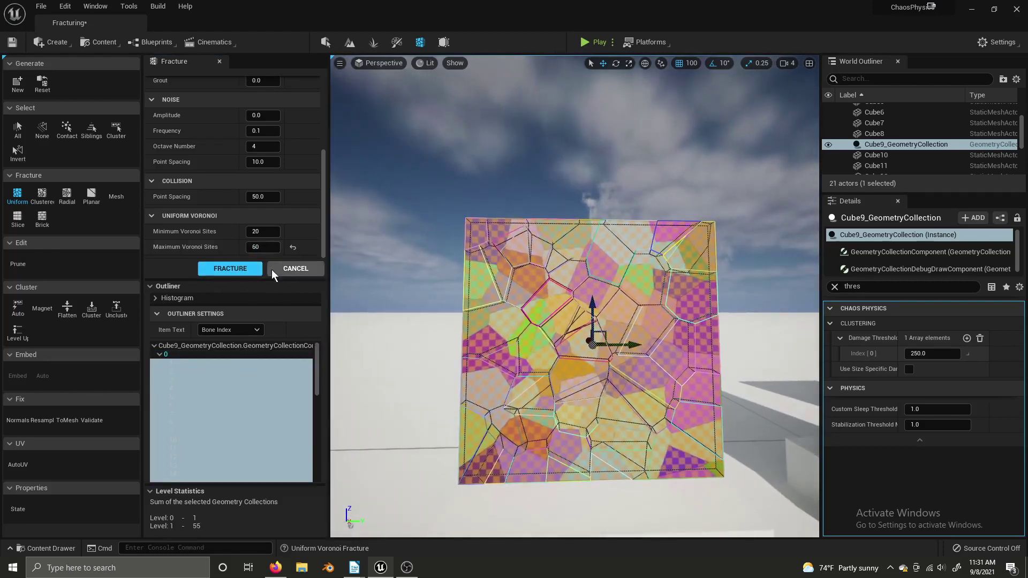
{"action": "mouse_move", "coordinate": [375, 316]}
{"action": "right_mouse_down"}
{"action": "mouse_move", "coordinate": [343, 313]}
{"action": "mouse_move", "coordinate": [375, 314]}
{"action": "right_mouse_up"}
{"action": "scroll", "coordinate": [206, 371], "scroll_direction": "down", "scroll_amount": 10}
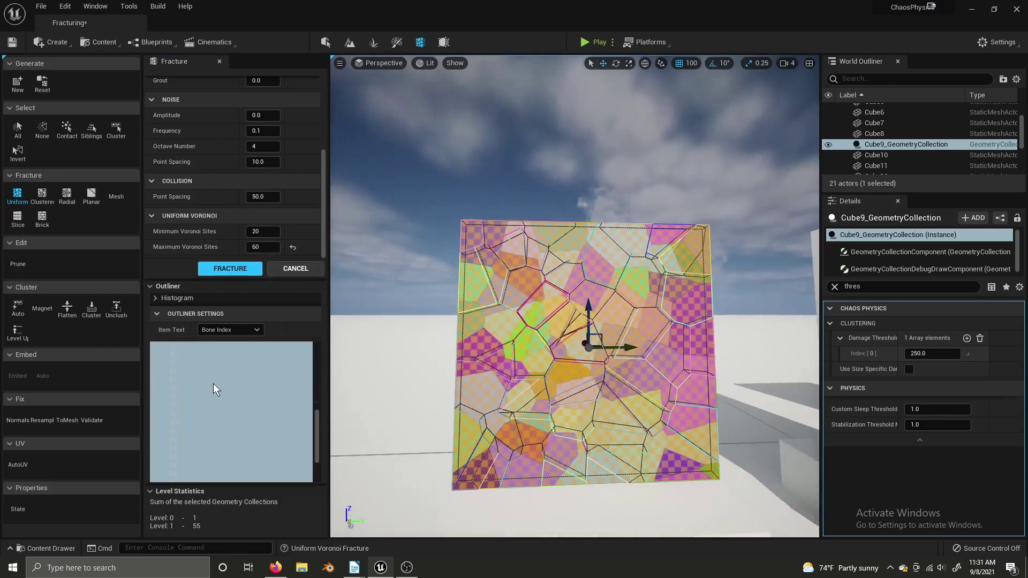
{"action": "scroll", "coordinate": [212, 384], "scroll_direction": "up", "scroll_amount": 10}
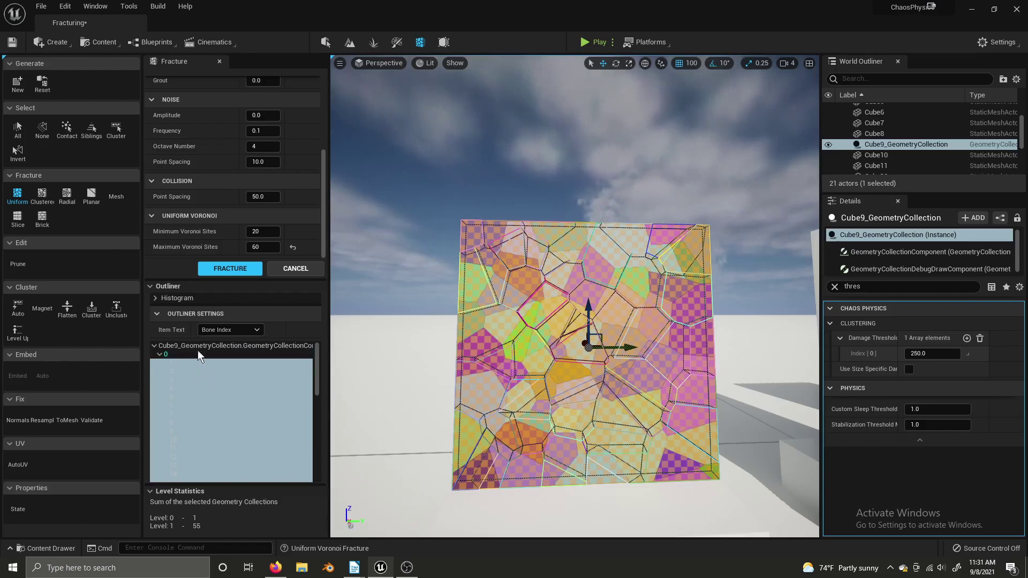
{"action": "left_click", "coordinate": [262, 247]}
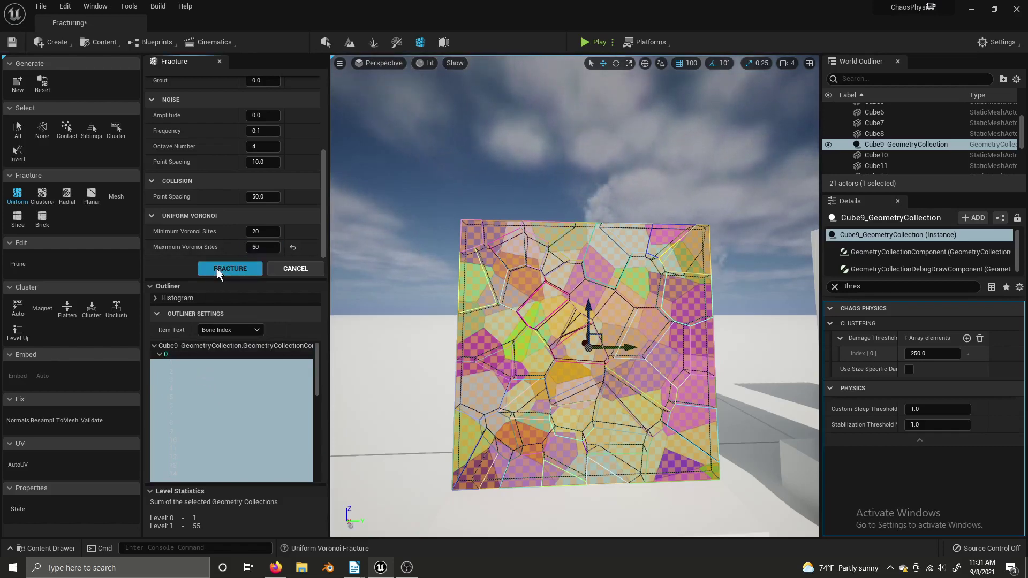
{"action": "left_click", "coordinate": [217, 268]}
{"action": "left_click", "coordinate": [217, 268]}
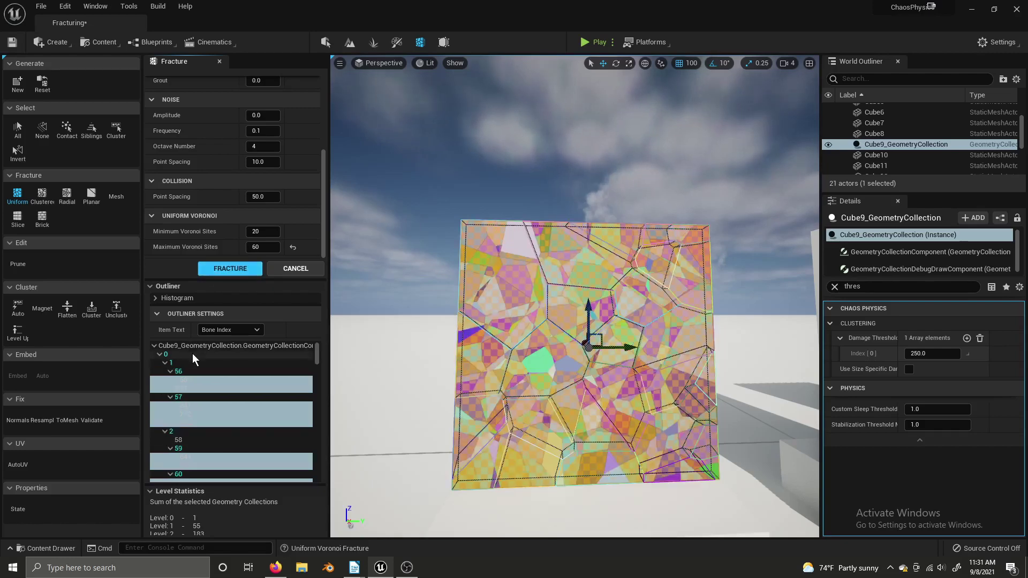
Step: Examine the nested bone hierarchy, enlarge the level statistics area, and look over the refractured wall panel from farther back
{"action": "scroll", "coordinate": [200, 364], "scroll_direction": "down", "scroll_amount": 10}
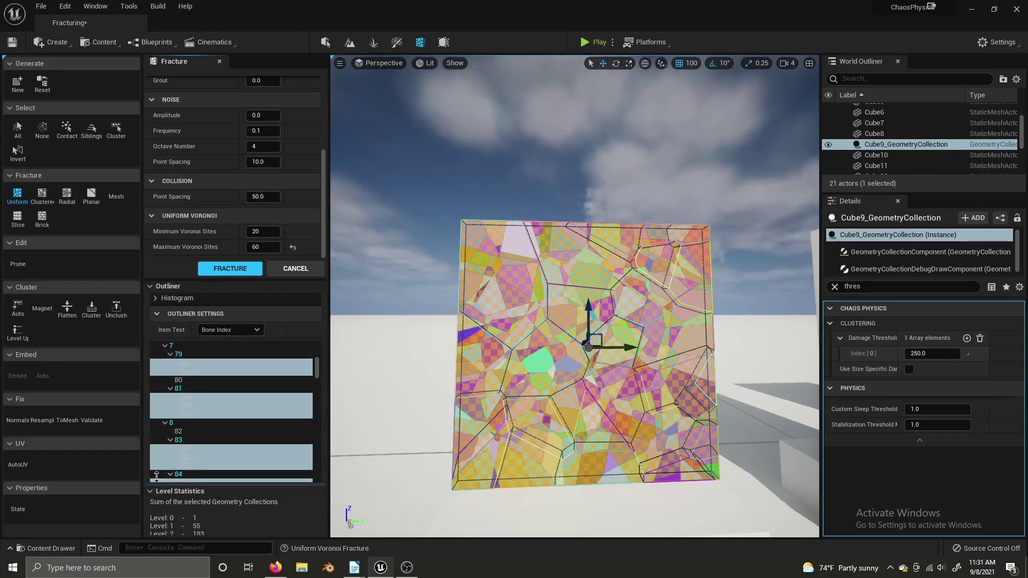
{"action": "left_click_drag", "start_coordinate": [158, 484], "coordinate": [160, 455]}
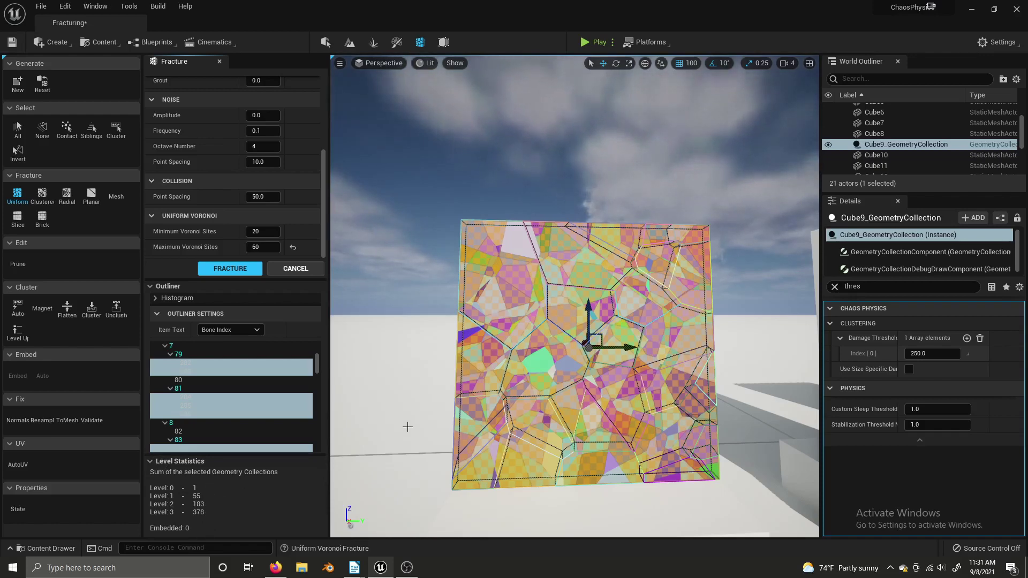
{"action": "mouse_move", "coordinate": [408, 427]}
{"action": "right_mouse_down"}
{"action": "mouse_move", "coordinate": [389, 430]}
{"action": "mouse_move", "coordinate": [405, 428]}
{"action": "right_mouse_up"}
{"action": "key", "text": "s"}
{"action": "key", "text": "a"}
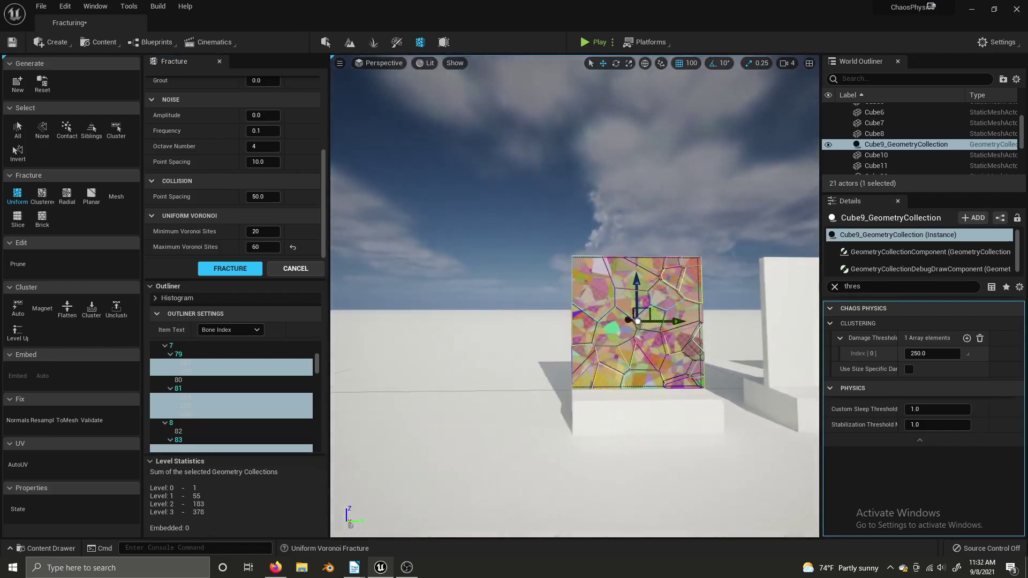
{"action": "key", "text": "d"}
{"action": "key", "text": "w"}
{"action": "key", "text": "s"}
{"action": "key", "text": "w"}
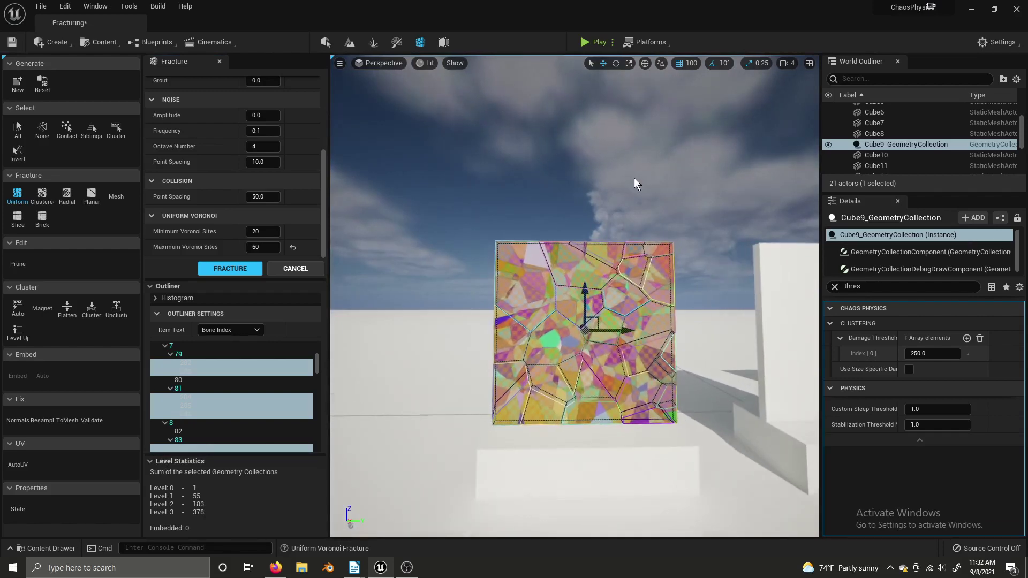
Step: Play the level to see how the refractured panel behaves, stop the simulation, and deselect the panel
{"action": "left_click", "coordinate": [585, 43]}
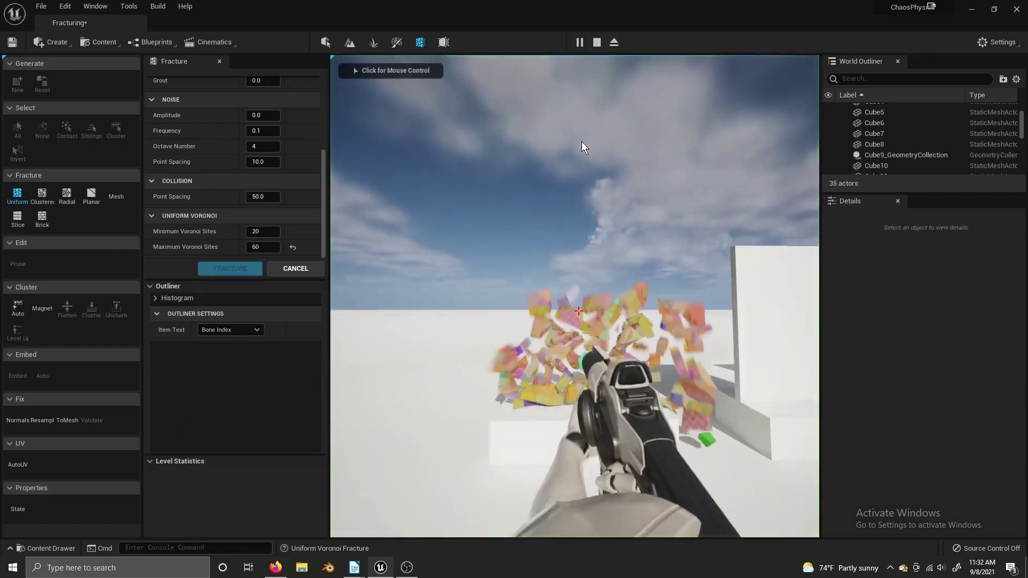
{"action": "left_click", "coordinate": [624, 184]}
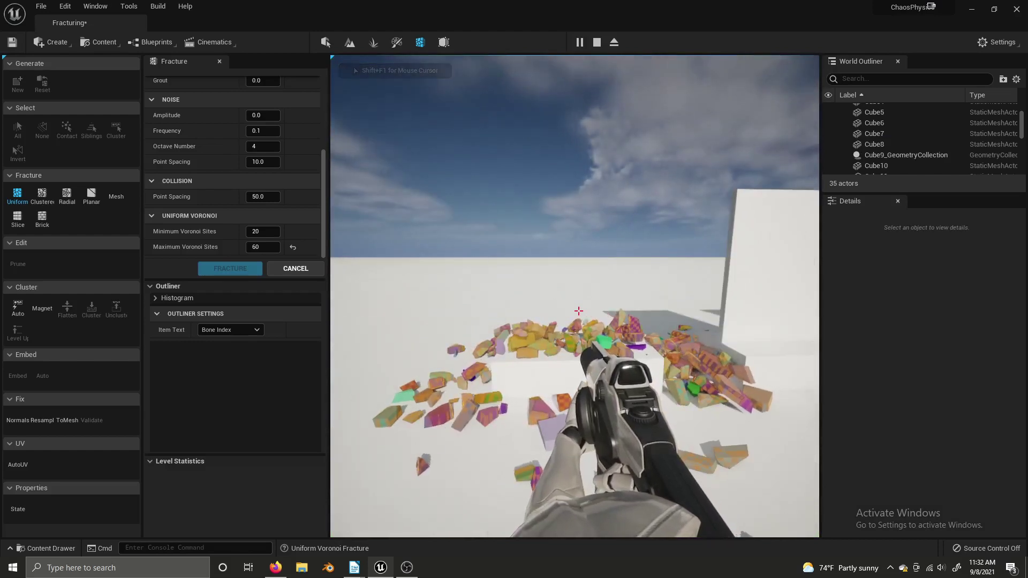
{"action": "key", "text": "Escape"}
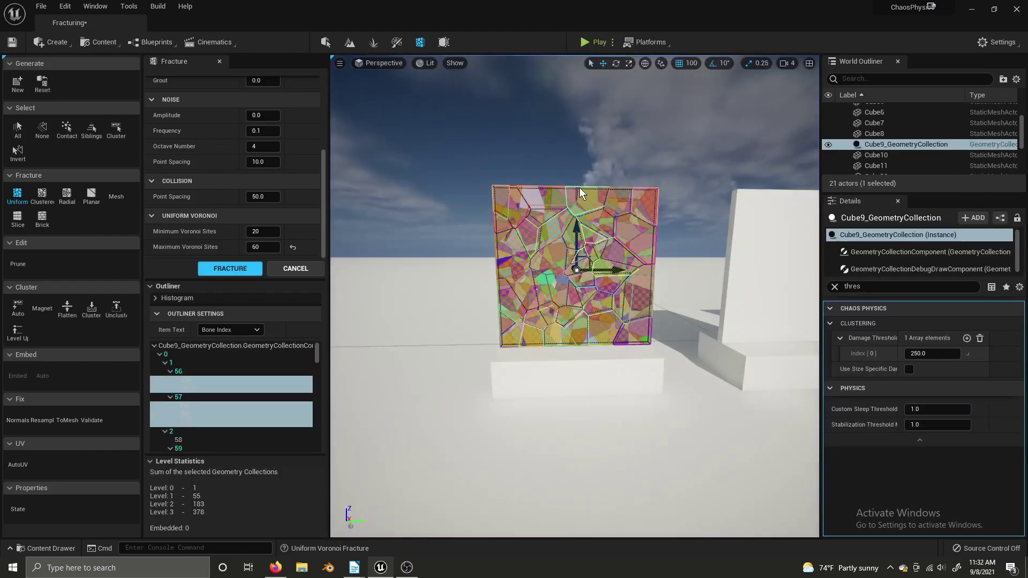
{"action": "left_click", "coordinate": [578, 152]}
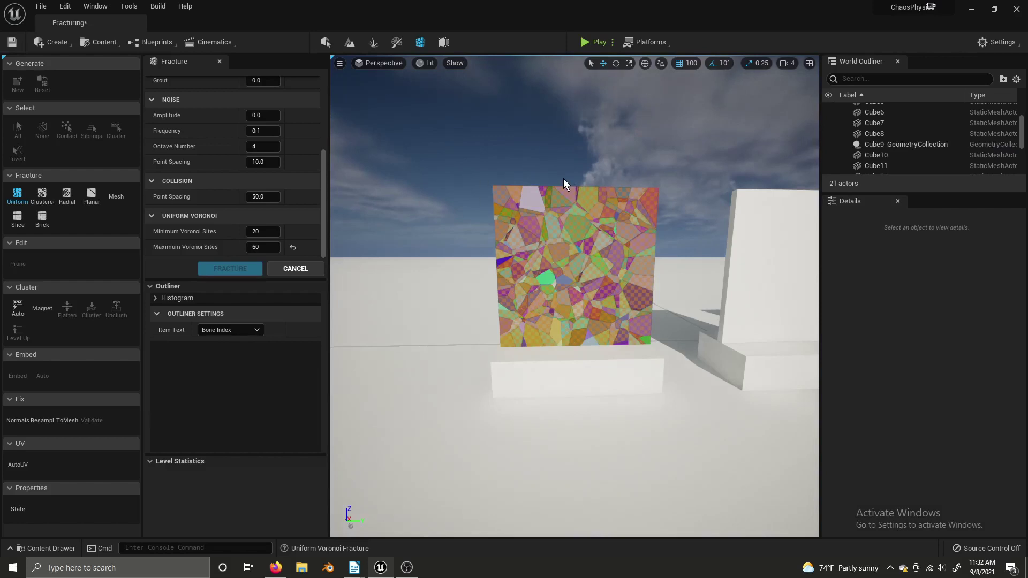
Step: Open the first wall panel's geometry collection asset and load the Default Editor Layout
{"action": "key", "text": "ctrl+space"}
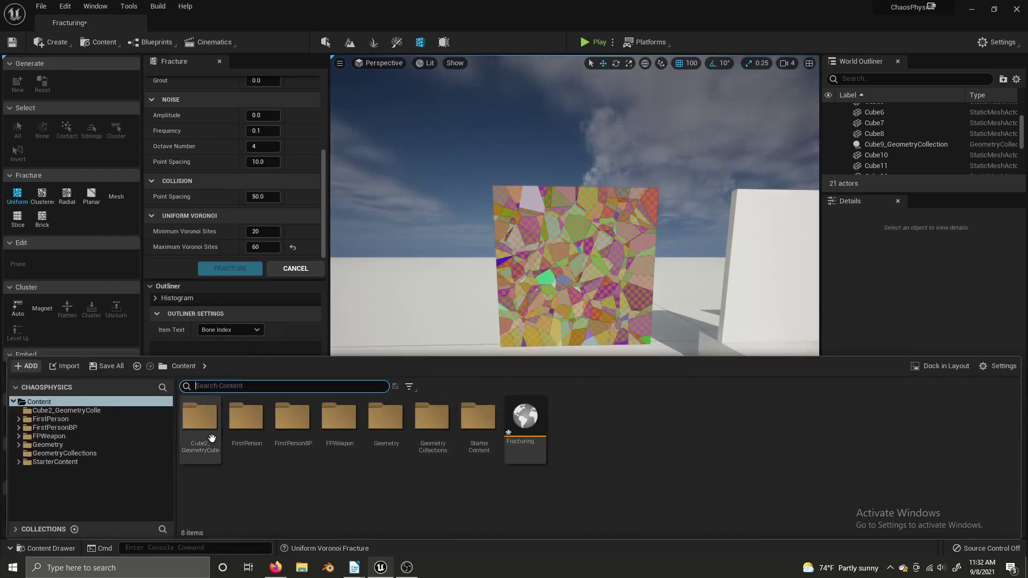
{"action": "double_click", "coordinate": [199, 417]}
{"action": "left_click", "coordinate": [202, 435]}
{"action": "double_click", "coordinate": [201, 429]}
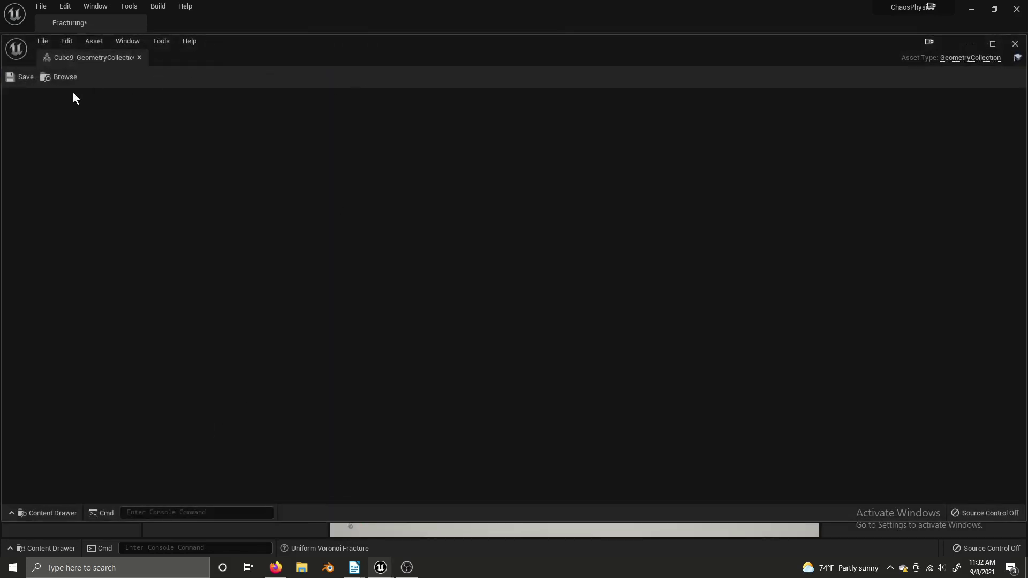
{"action": "left_click", "coordinate": [127, 41]}
{"action": "mouse_move", "coordinate": [175, 97]}
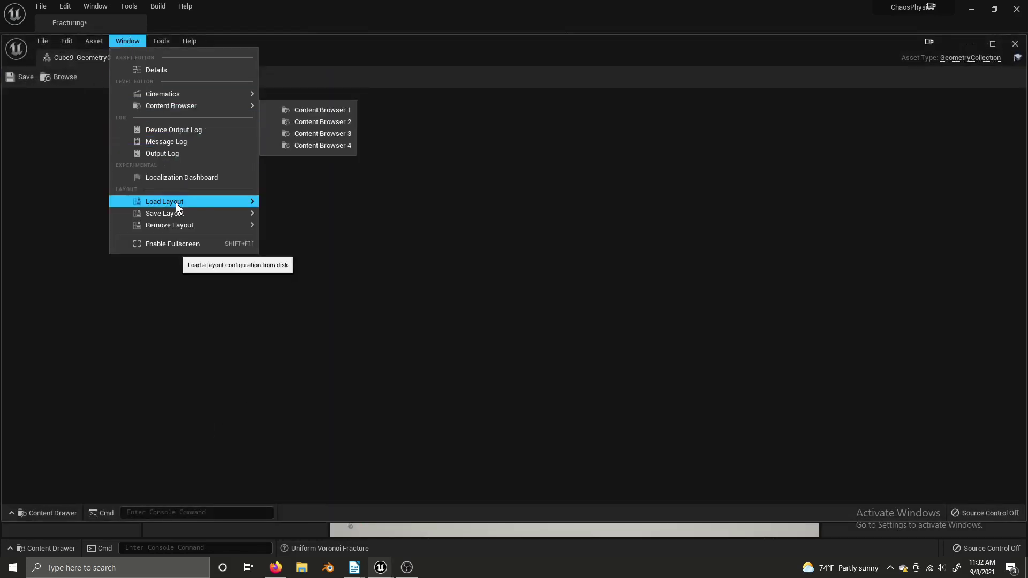
{"action": "mouse_move", "coordinate": [176, 202]}
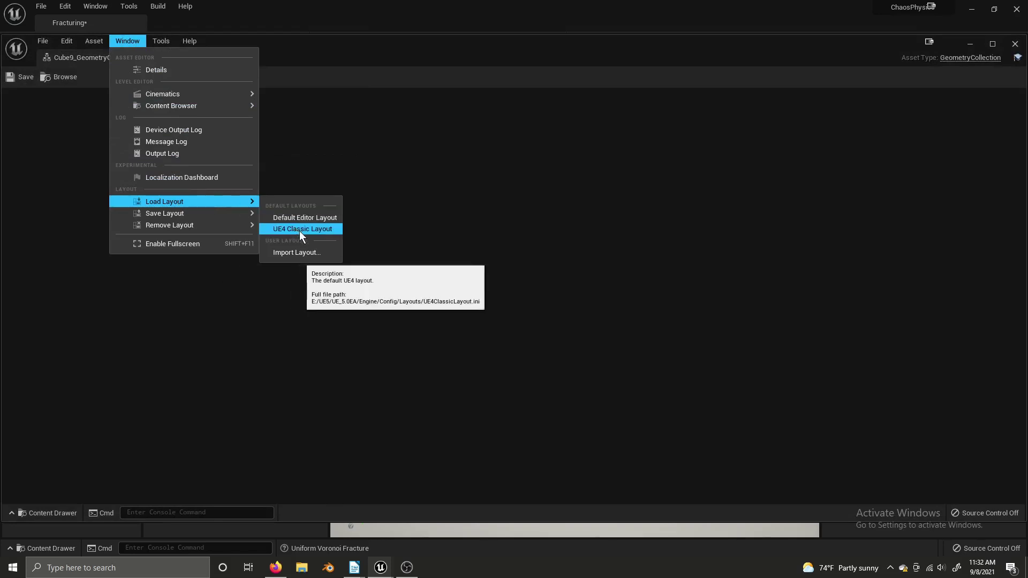
{"action": "left_click", "coordinate": [316, 219]}
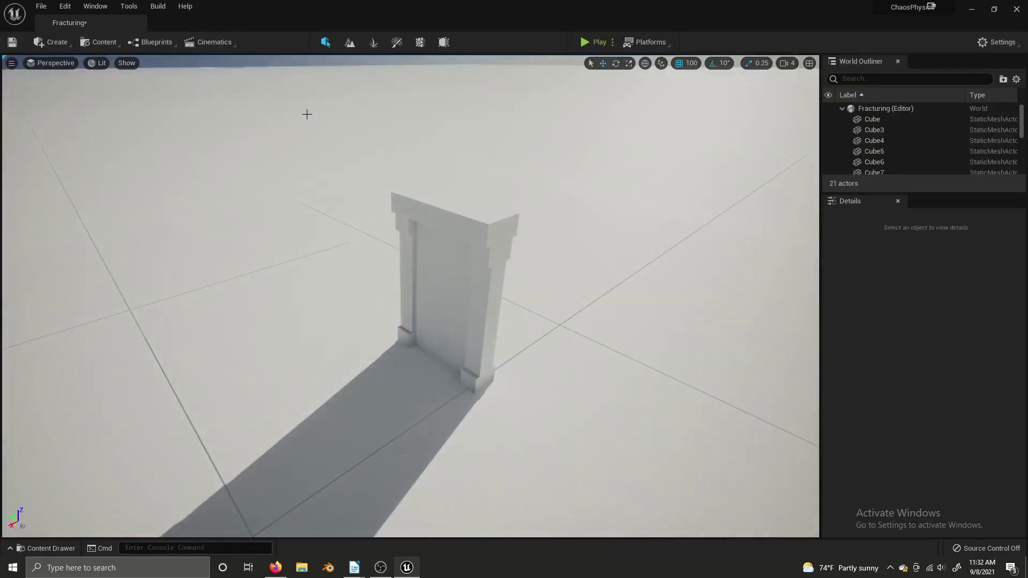
Step: Reopen the panel's geometry collection, set Collision Type to Particle-Implicit and Implicit Type to Level Set, and save and close it
{"action": "right_click_drag", "start_coordinate": [372, 201], "coordinate": [310, 275]}
{"action": "key", "text": "w"}
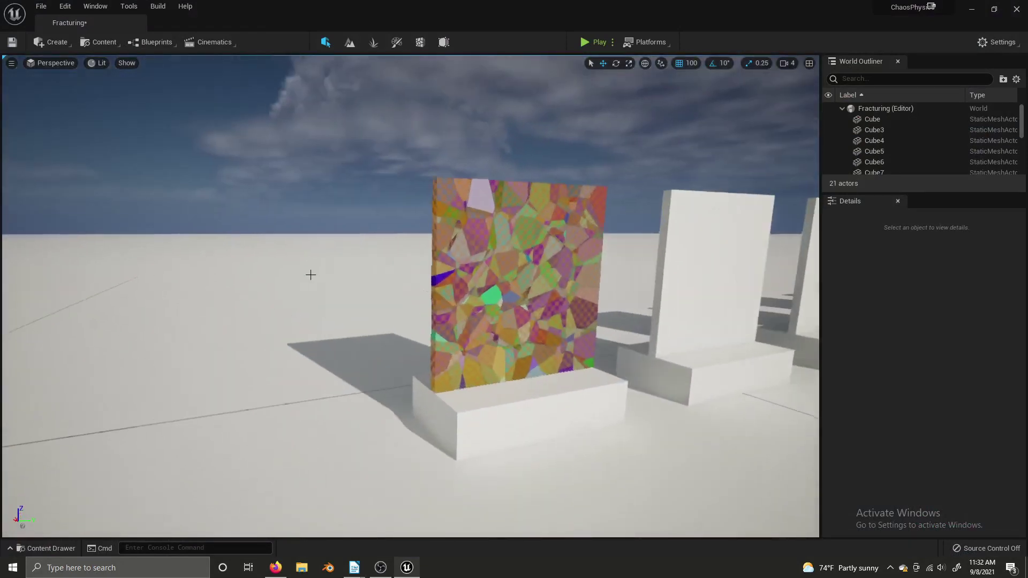
{"action": "key", "text": "ctrl+space"}
{"action": "double_click", "coordinate": [205, 425]}
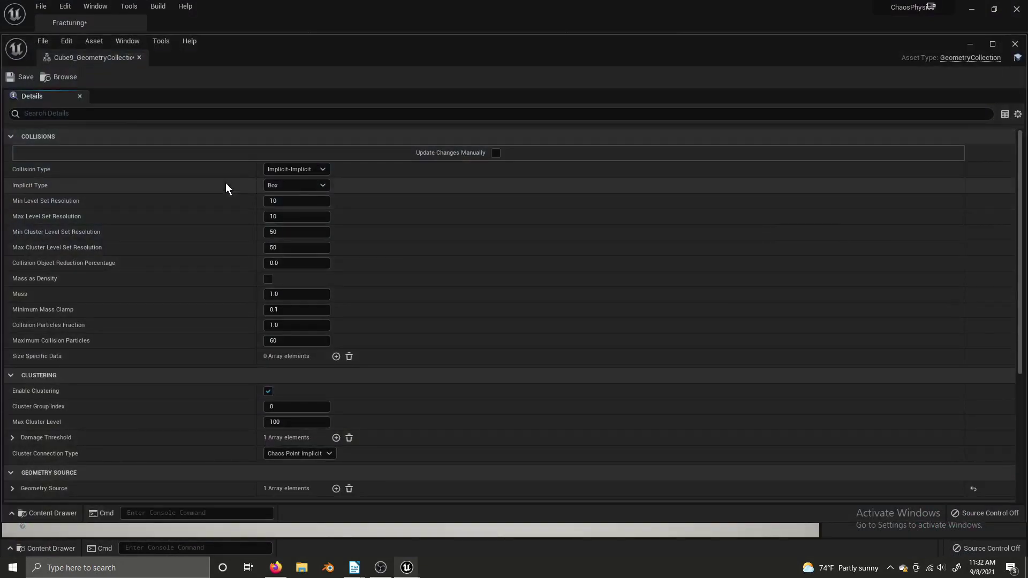
{"action": "left_click", "coordinate": [296, 169]}
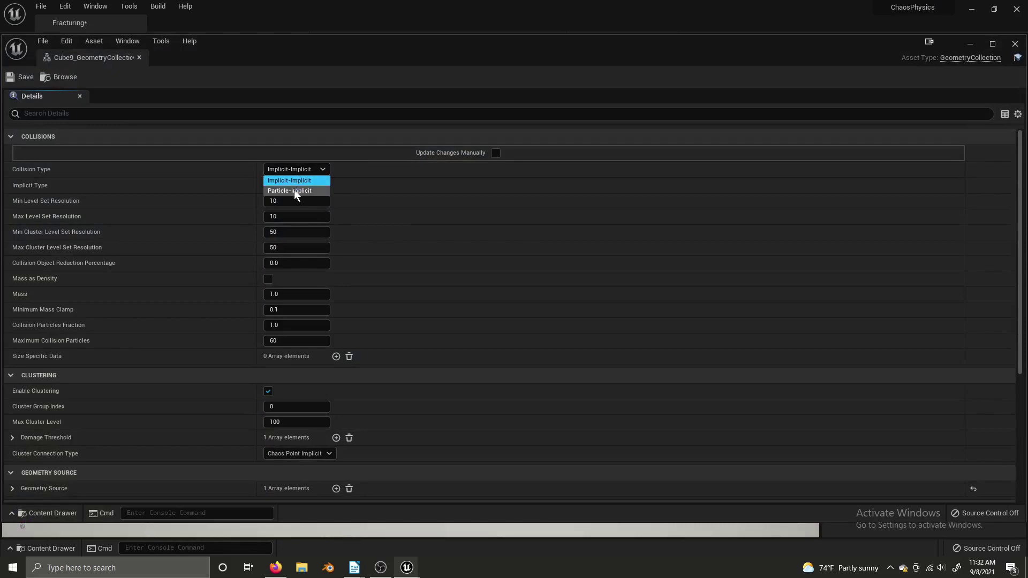
{"action": "left_click", "coordinate": [293, 190]}
{"action": "left_click", "coordinate": [291, 188]}
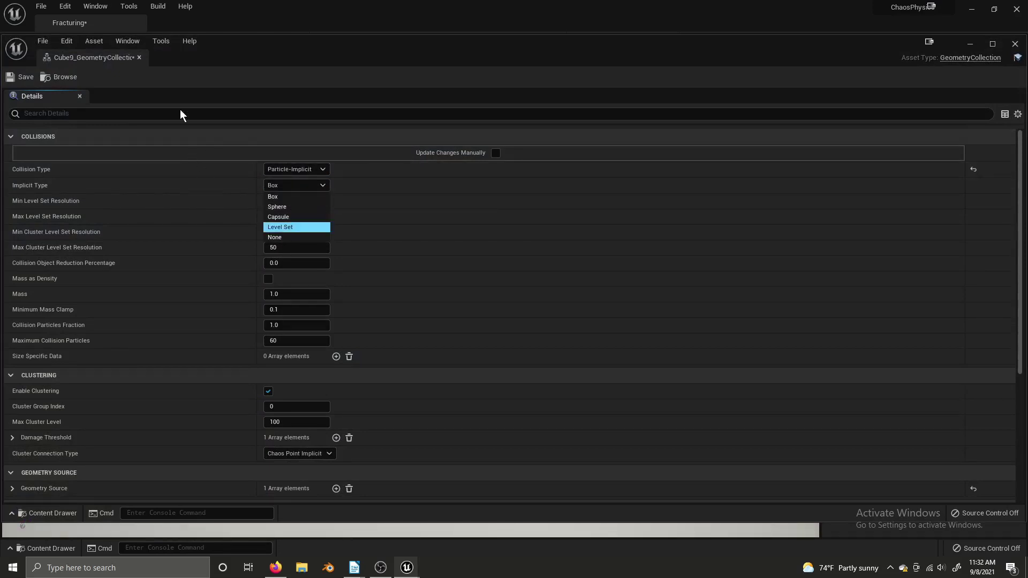
{"action": "left_click", "coordinate": [15, 76]}
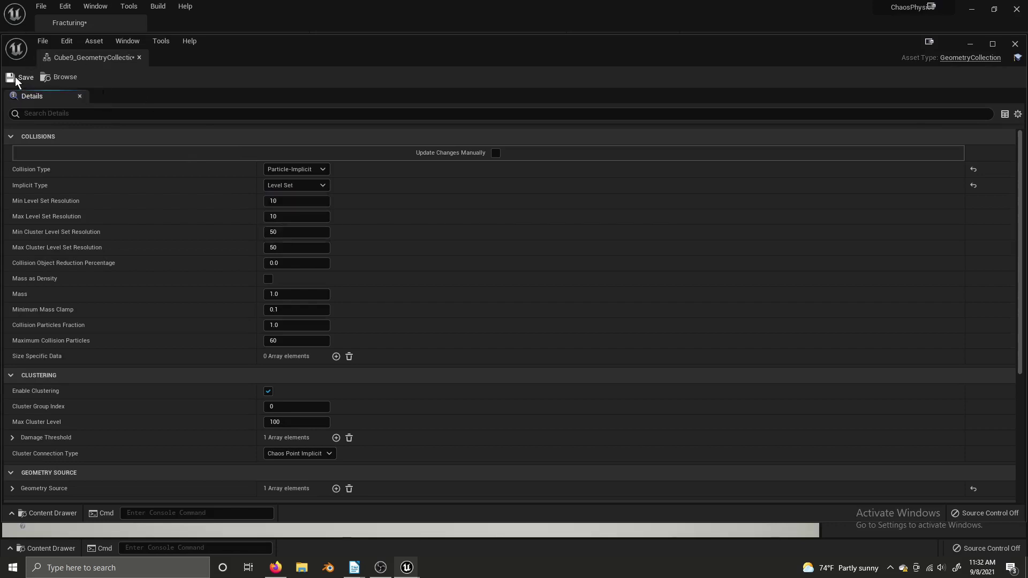
{"action": "left_click", "coordinate": [1014, 46]}
Step: Play the level and shoot the fractured wall panel to test the changed collision settings
{"action": "right_click", "coordinate": [509, 227]}
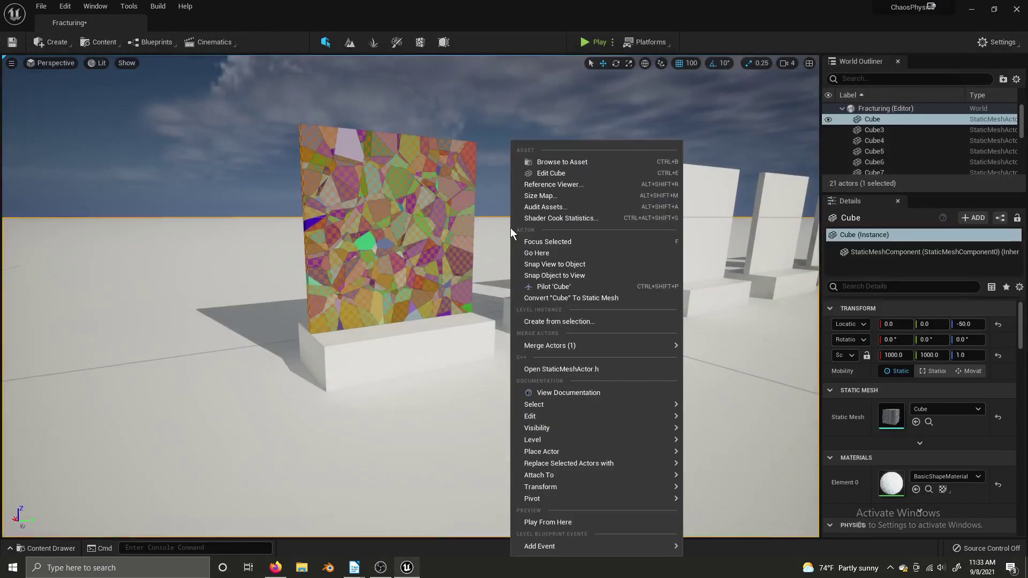
{"action": "left_click", "coordinate": [484, 105]}
{"action": "left_click", "coordinate": [586, 42]}
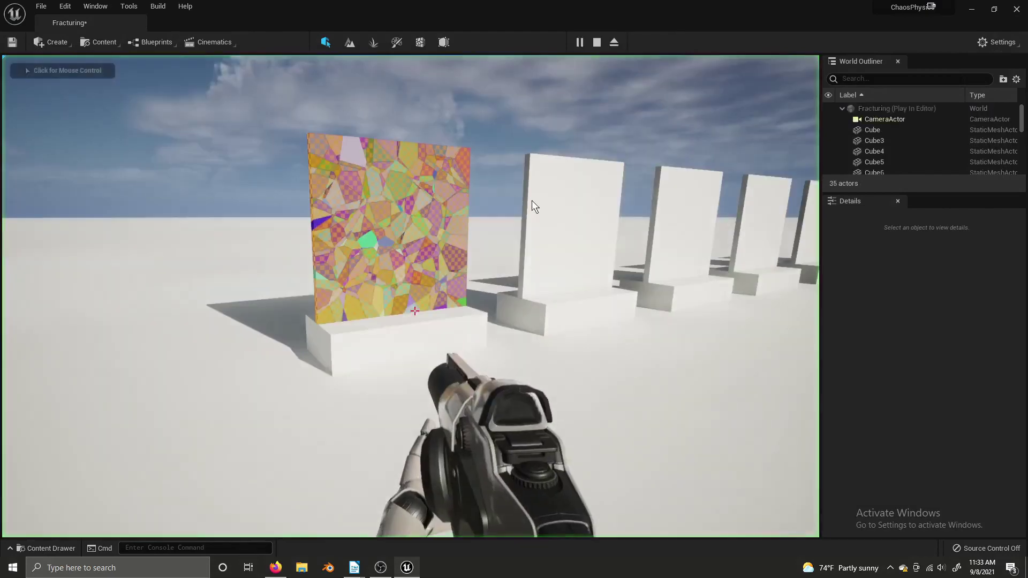
{"action": "key", "text": "d"}
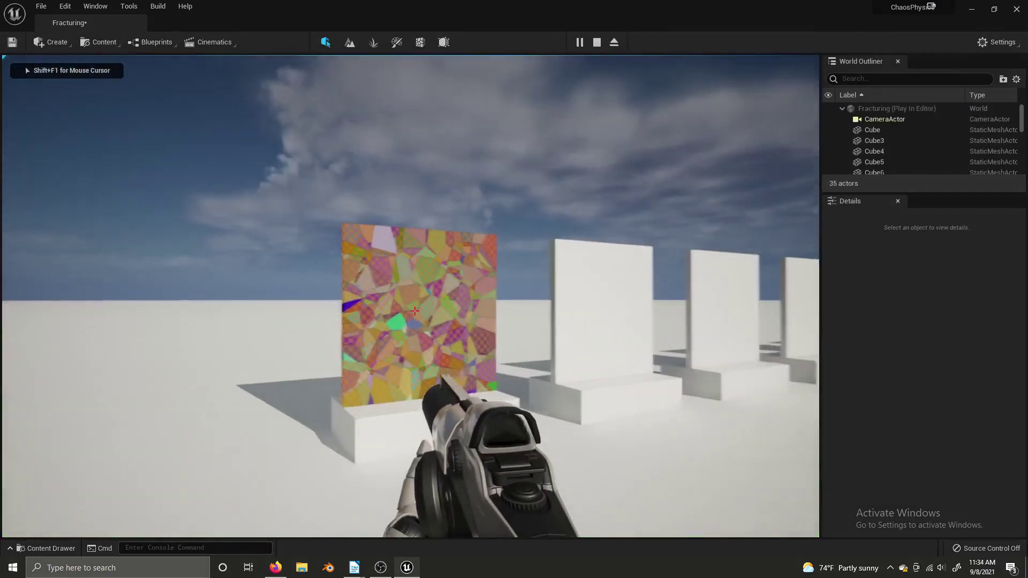
{"action": "left_click", "coordinate": [415, 311]}
{"action": "left_click", "coordinate": [415, 311]}
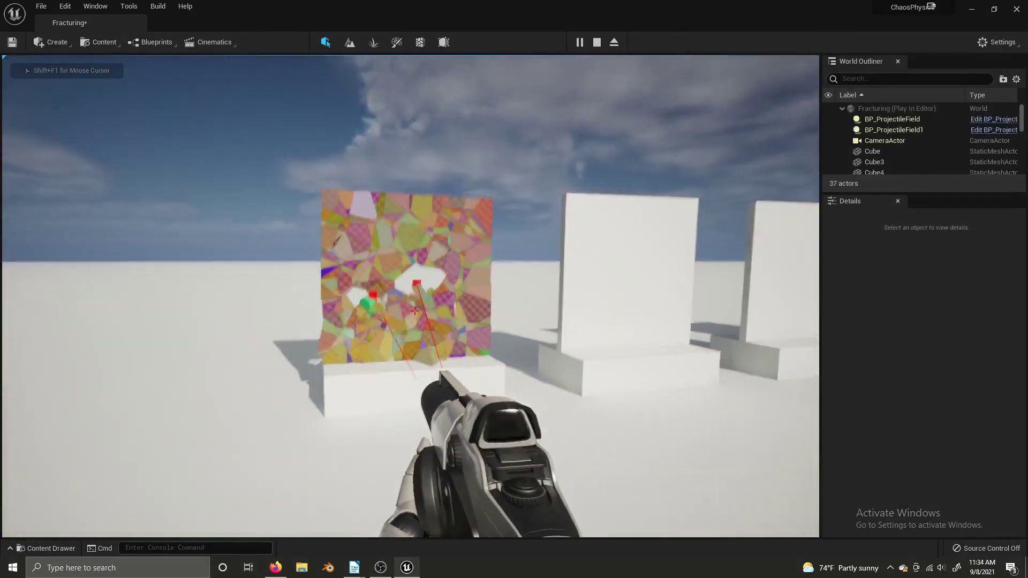
{"action": "left_click", "coordinate": [415, 311]}
{"action": "key", "text": "w"}
{"action": "key", "text": "d"}
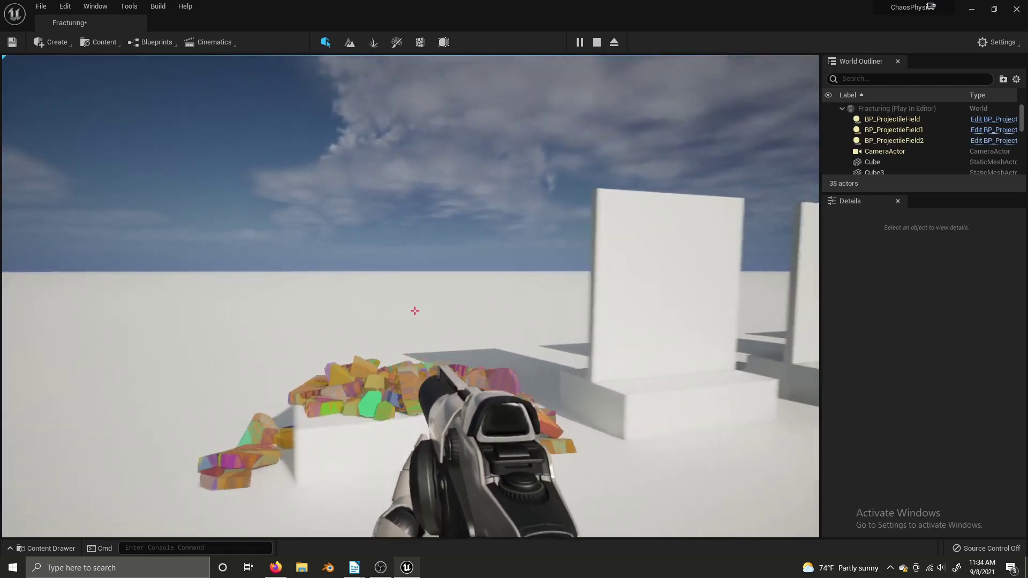
Step: Move around the fallen debris, shoot at the pieces several more times, and stop the play session
{"action": "key", "text": "s"}
{"action": "key", "text": "a"}
{"action": "key", "text": "w"}
{"action": "left_click", "coordinate": [415, 311]}
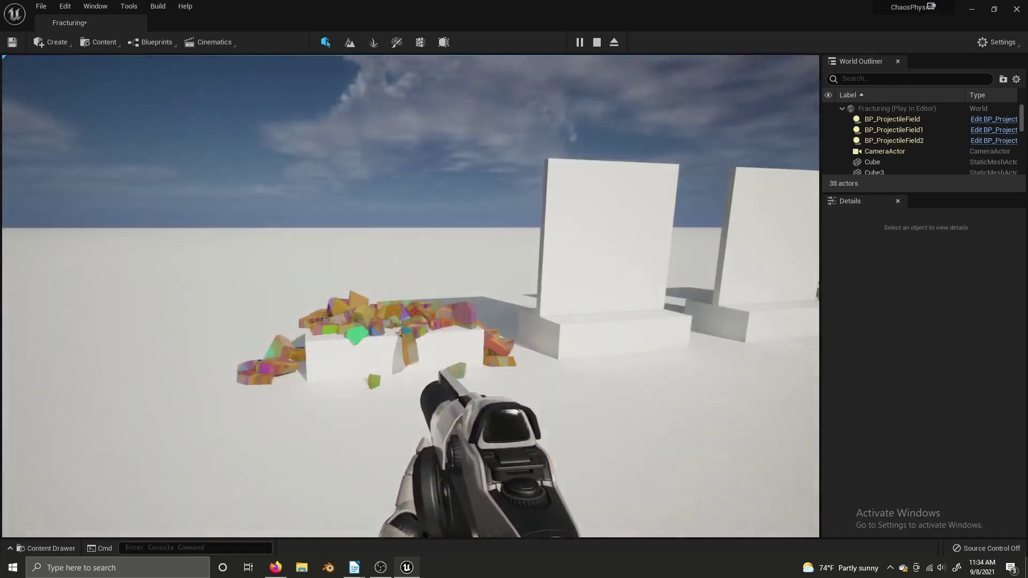
{"action": "left_click", "coordinate": [415, 311]}
{"action": "left_click", "coordinate": [415, 311]}
{"action": "key", "text": "w"}
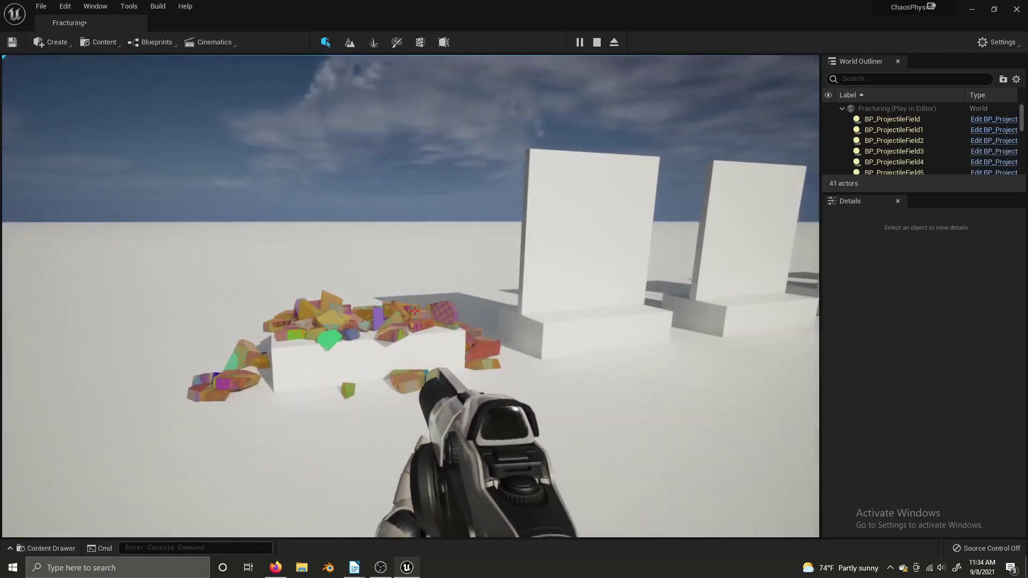
{"action": "left_click", "coordinate": [415, 312]}
{"action": "key", "text": "Escape"}
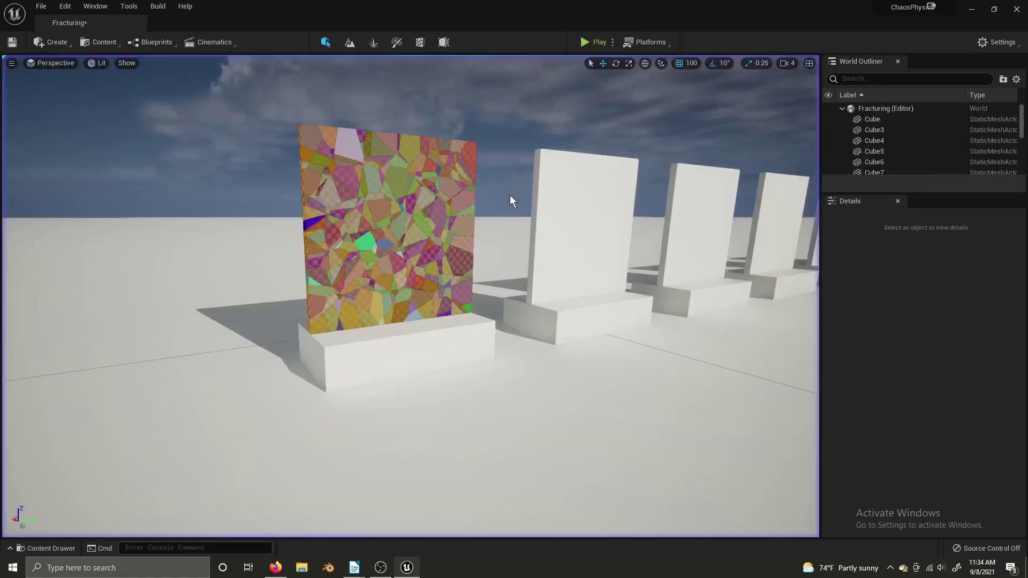
Step: Browse the project content to the Blueprints folder inside FirstPersonBP
{"action": "key", "text": "ctrl+space"}
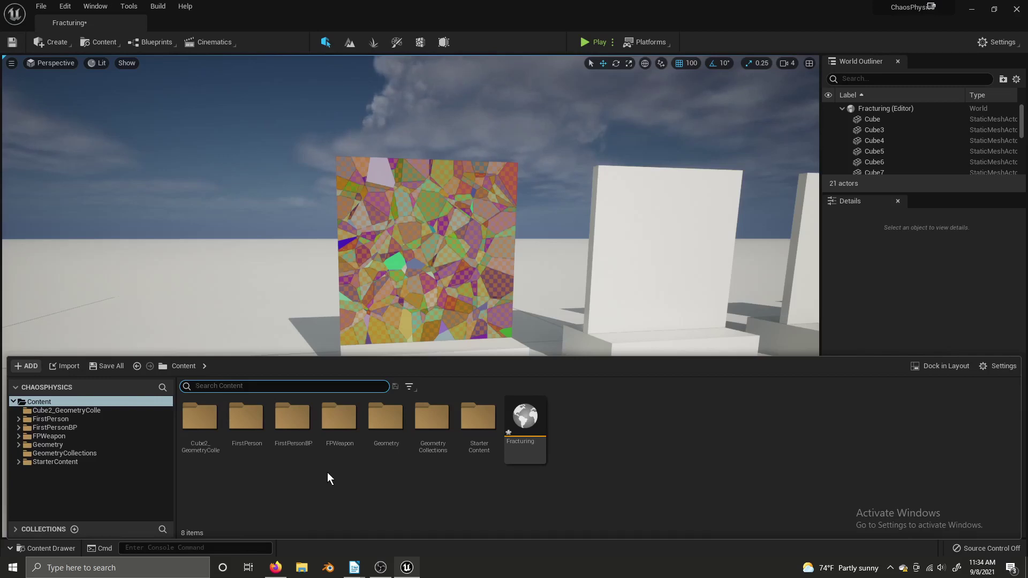
{"action": "double_click", "coordinate": [337, 428]}
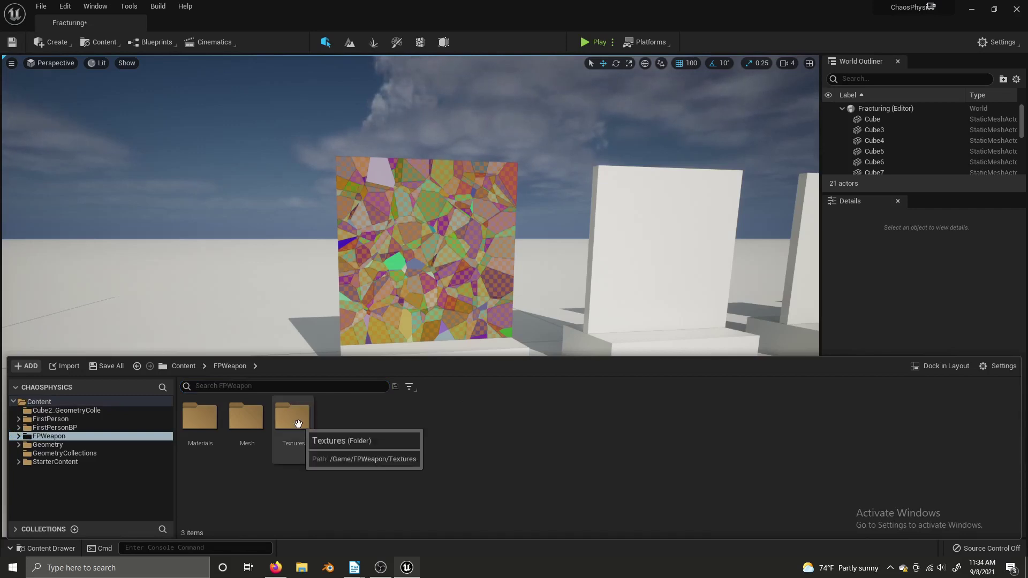
{"action": "left_click", "coordinate": [183, 366]}
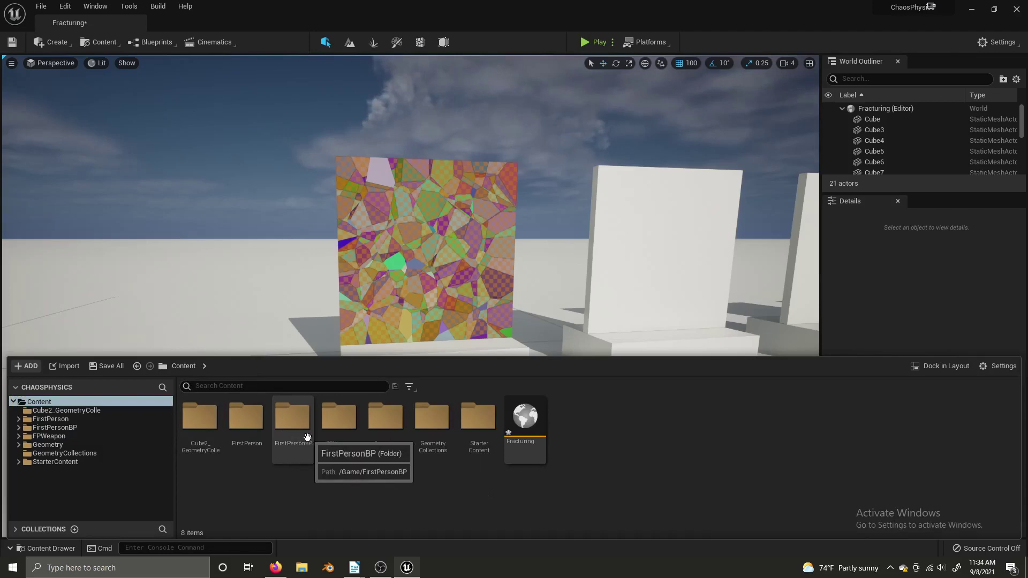
{"action": "double_click", "coordinate": [291, 425]}
{"action": "double_click", "coordinate": [200, 416]}
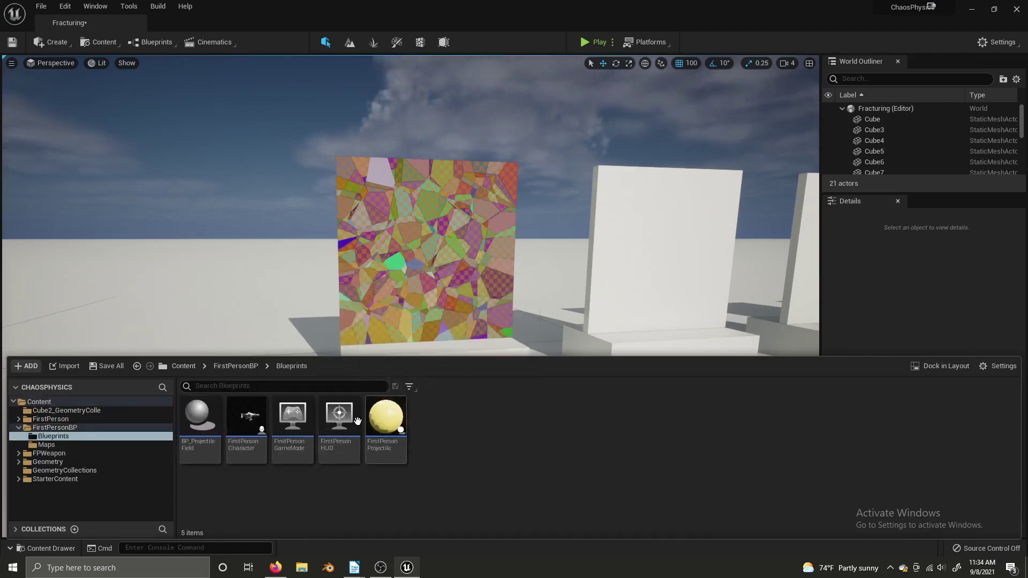
Step: Open the FirstPersonCharacter blueprint and examine the Spawn projectile section of its event graph
{"action": "left_click_drag", "start_coordinate": [246, 418], "coordinate": [260, 336]}
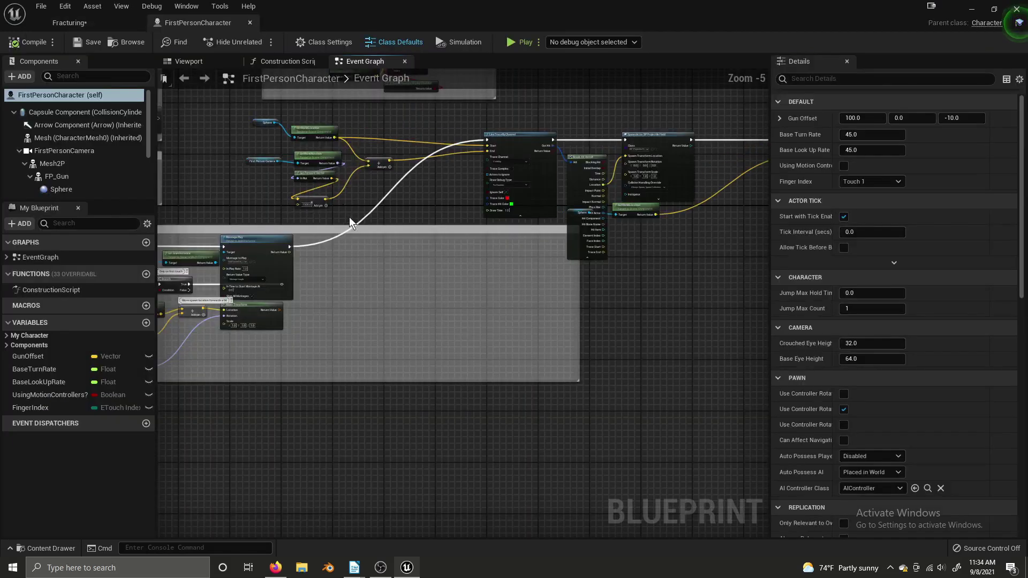
{"action": "right_click_drag", "start_coordinate": [639, 236], "coordinate": [664, 220]}
{"action": "scroll", "coordinate": [579, 249], "scroll_direction": "up", "scroll_amount": 3}
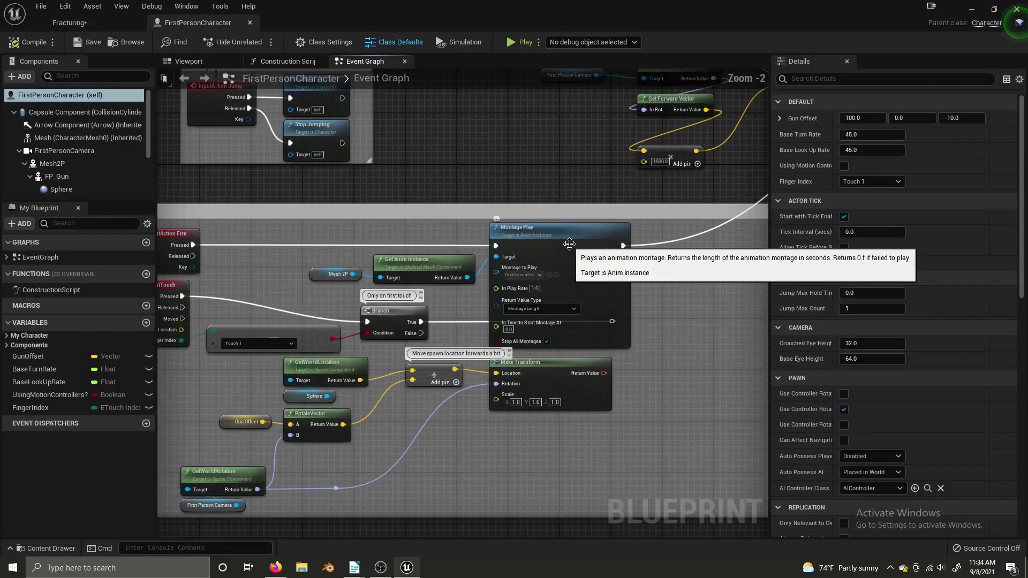
{"action": "right_click_drag", "start_coordinate": [478, 261], "coordinate": [580, 211]}
{"action": "scroll", "coordinate": [579, 212], "scroll_direction": "down", "scroll_amount": 1}
{"action": "scroll", "coordinate": [338, 196], "scroll_direction": "down", "scroll_amount": 1}
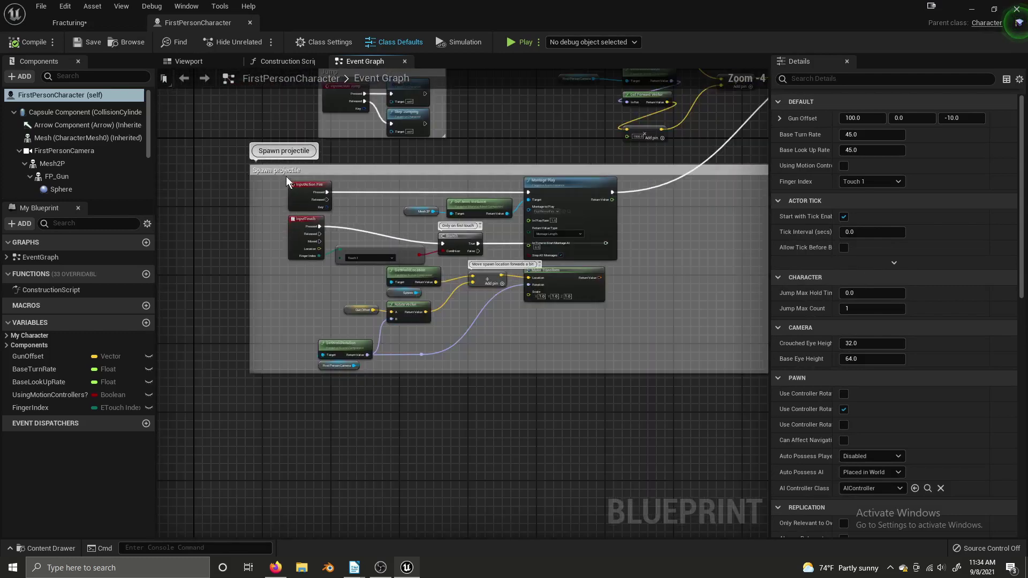
{"action": "right_click_drag", "start_coordinate": [475, 188], "coordinate": [456, 227]}
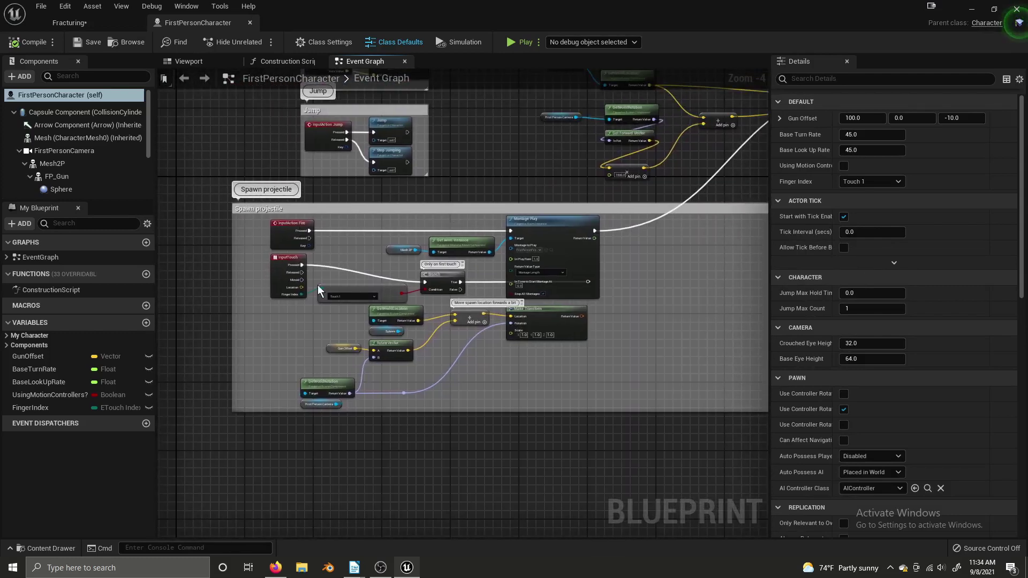
{"action": "right_click_drag", "start_coordinate": [480, 371], "coordinate": [454, 392]}
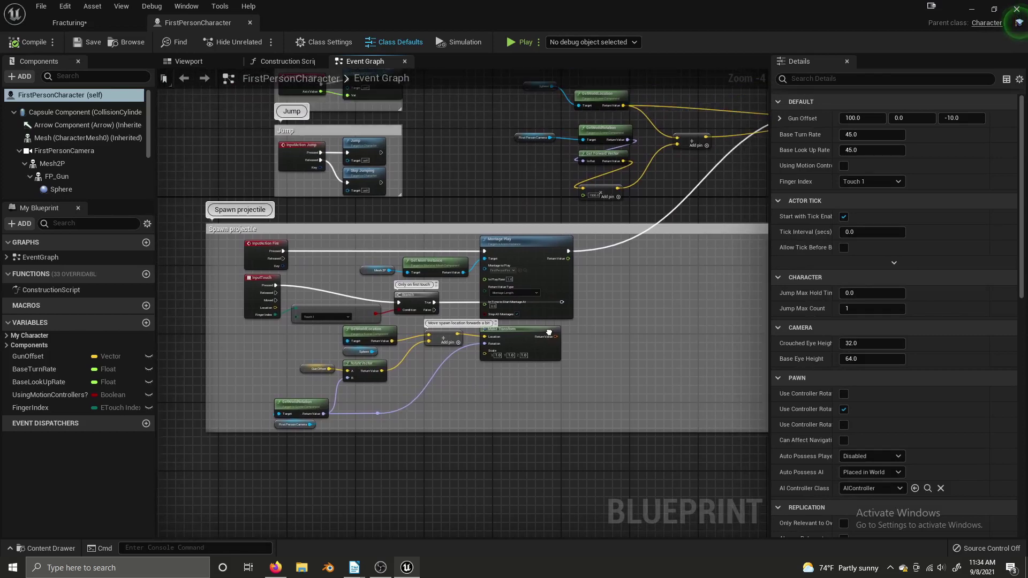
Step: Move the Sphere and First Person Camera vector nodes that feed the line trace closer to the LineTraceByChannel node
{"action": "scroll", "coordinate": [454, 392], "scroll_direction": "up", "scroll_amount": 1}
{"action": "right_click_drag", "start_coordinate": [557, 262], "coordinate": [332, 397]}
{"action": "scroll", "coordinate": [332, 397], "scroll_direction": "down", "scroll_amount": 2}
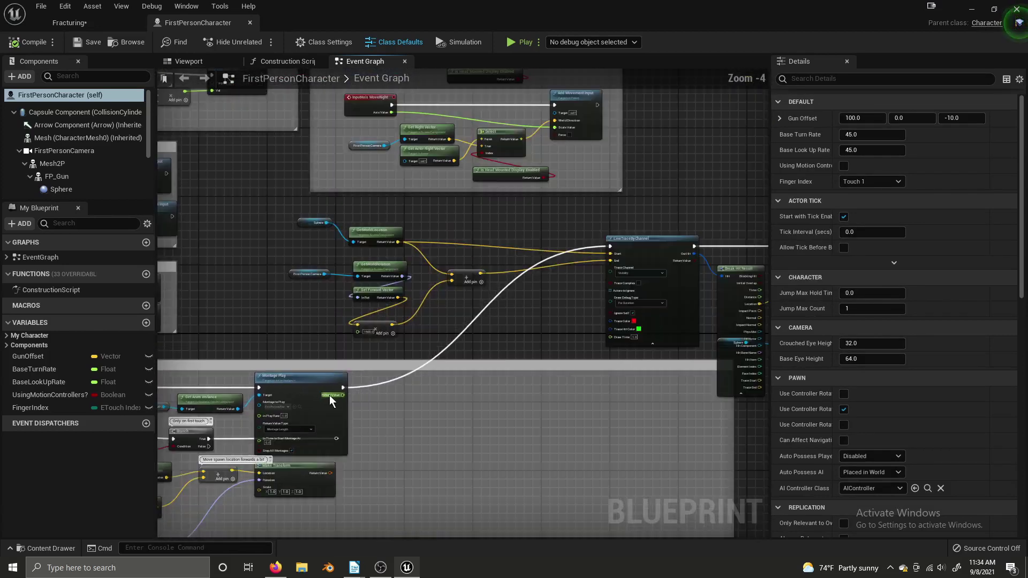
{"action": "left_click_drag", "start_coordinate": [350, 318], "coordinate": [430, 358]}
{"action": "left_click_drag", "start_coordinate": [425, 317], "coordinate": [508, 305]}
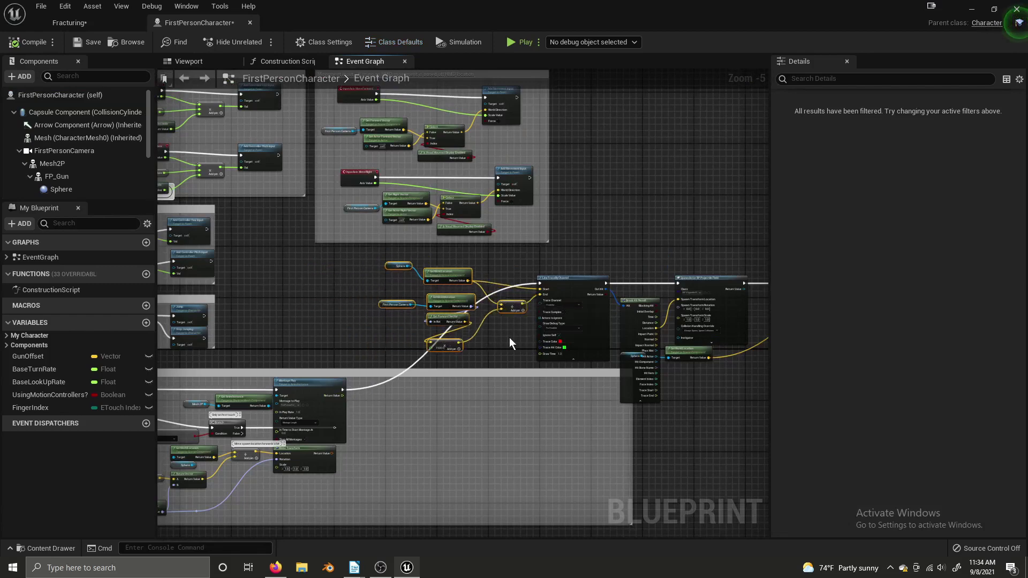
{"action": "left_click", "coordinate": [510, 338]}
Step: Inspect the Sphere component at the gun's muzzle in the blueprint's 3D view, and return to the event graph
{"action": "scroll", "coordinate": [397, 284], "scroll_direction": "up", "scroll_amount": 3}
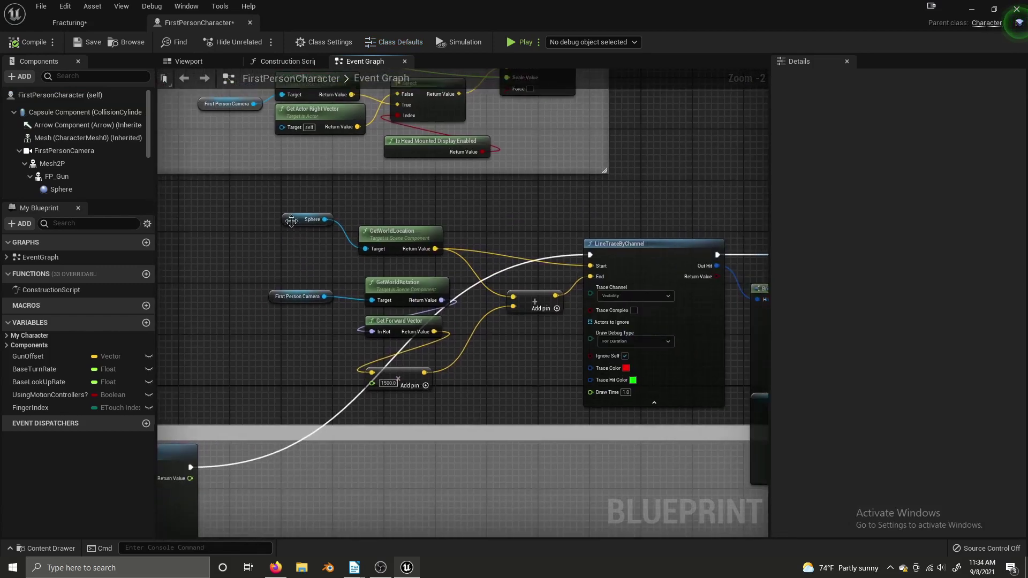
{"action": "left_click", "coordinate": [288, 220]}
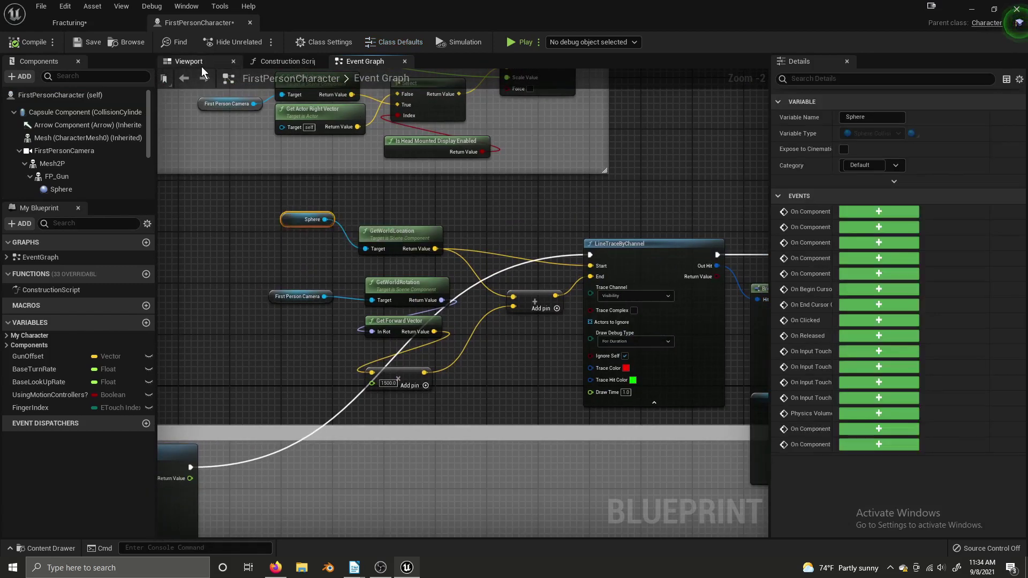
{"action": "left_click", "coordinate": [201, 65]}
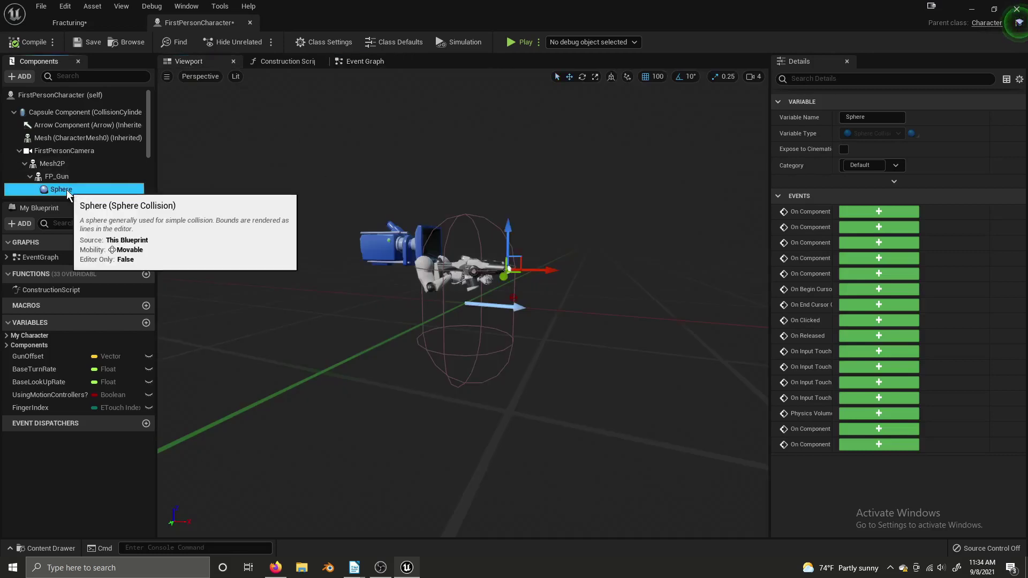
{"action": "left_click", "coordinate": [60, 189]}
{"action": "scroll", "coordinate": [518, 284], "scroll_direction": "up", "scroll_amount": 4}
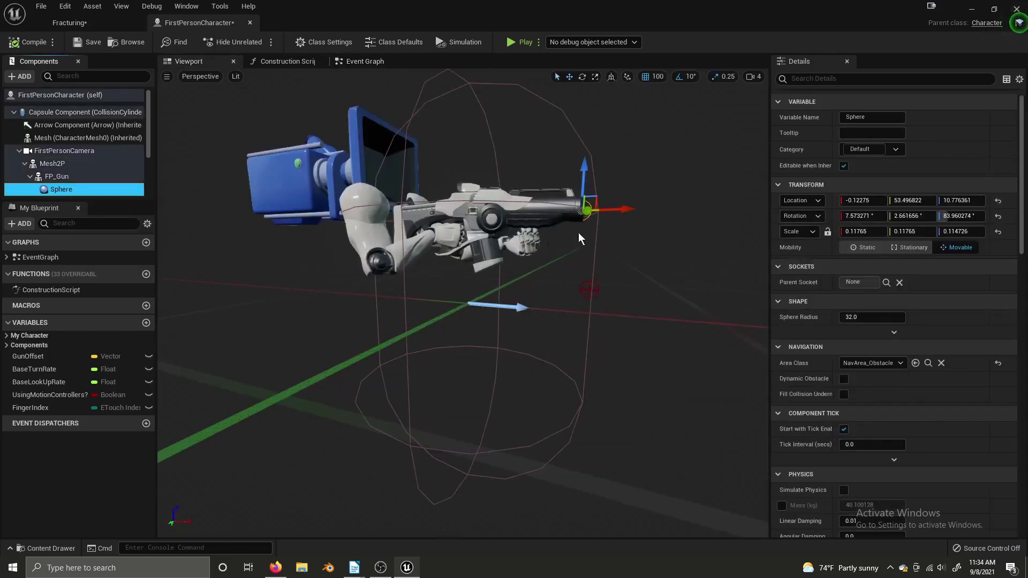
{"action": "left_click", "coordinate": [275, 63]}
{"action": "left_click", "coordinate": [349, 63]}
Step: Examine how the world location, camera rotation, forward vector and 1500 multiplier nodes combine into the trace's end point
{"action": "left_click", "coordinate": [392, 231]}
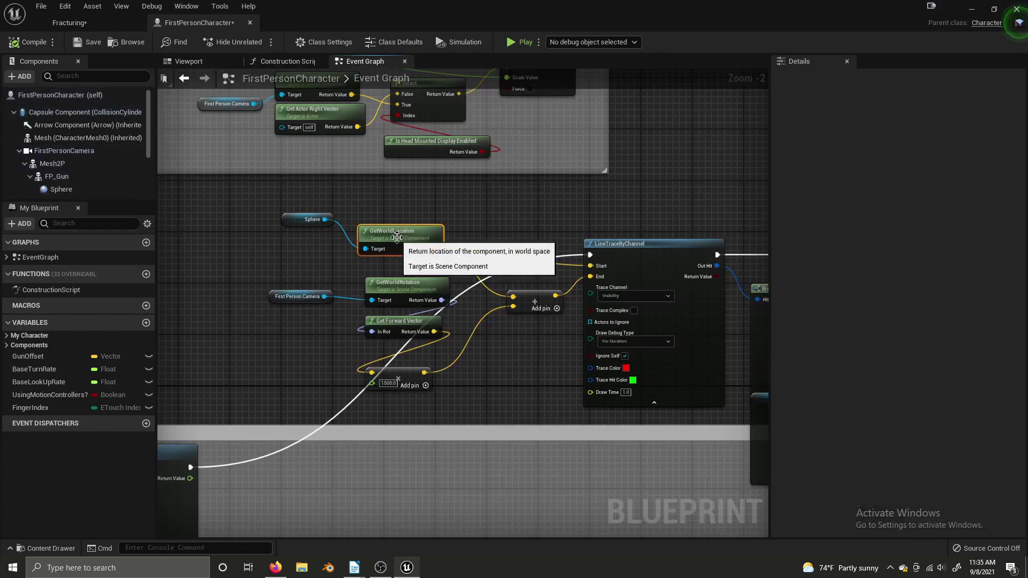
{"action": "left_click", "coordinate": [382, 275]}
{"action": "right_click_drag", "start_coordinate": [340, 305], "coordinate": [327, 299]}
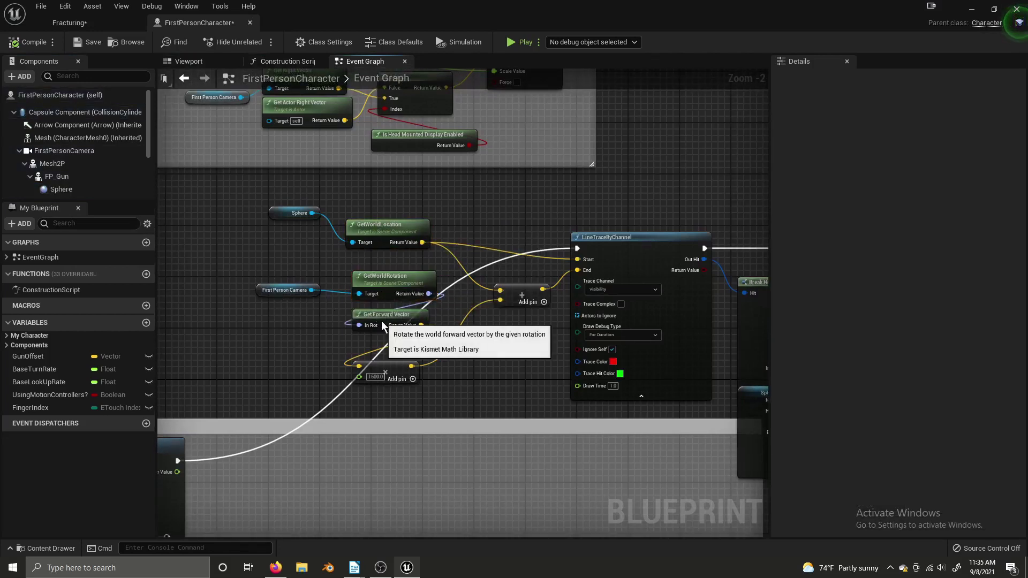
{"action": "left_click", "coordinate": [399, 367]}
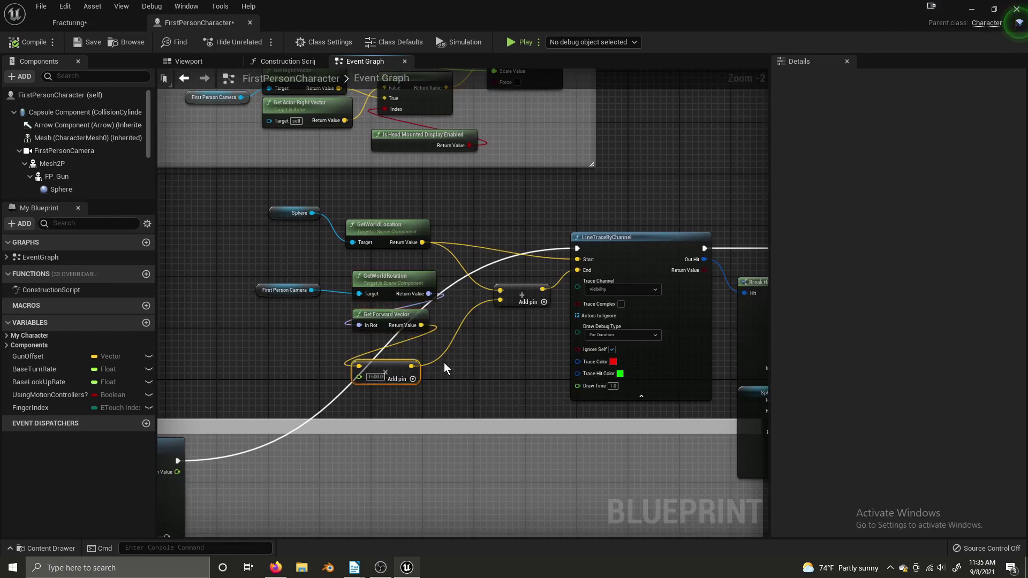
{"action": "right_click_drag", "start_coordinate": [445, 362], "coordinate": [421, 365]}
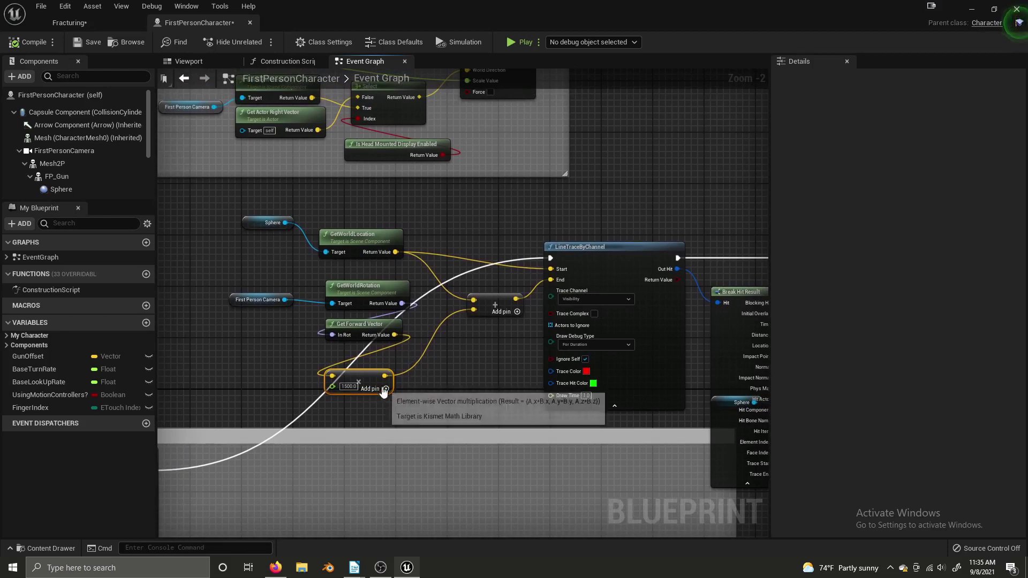
{"action": "right_click_drag", "start_coordinate": [387, 383], "coordinate": [380, 397]}
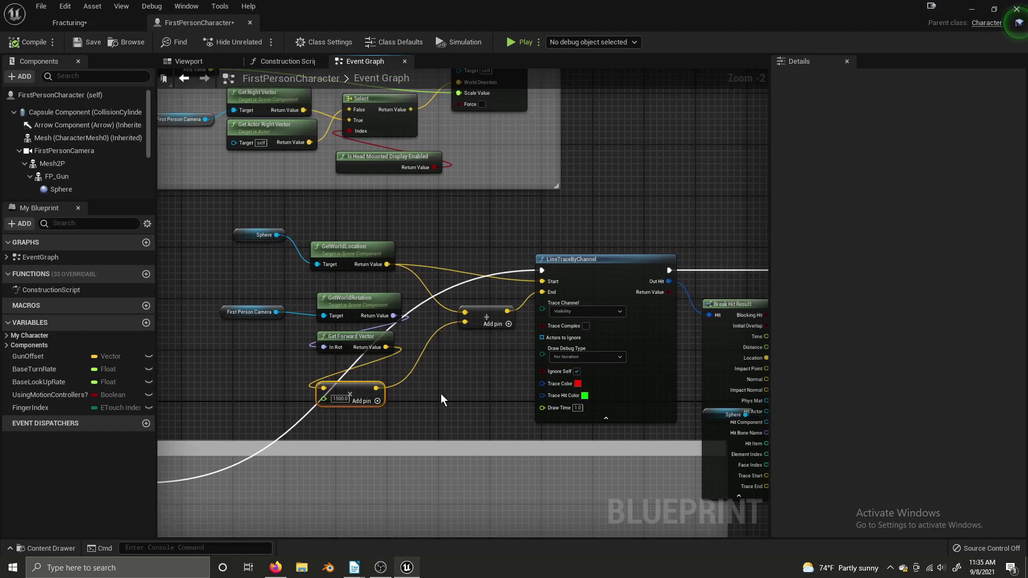
{"action": "mouse_move", "coordinate": [441, 399]}
{"action": "right_mouse_down"}
{"action": "mouse_move", "coordinate": [403, 389]}
{"action": "mouse_move", "coordinate": [428, 399]}
{"action": "right_mouse_up"}
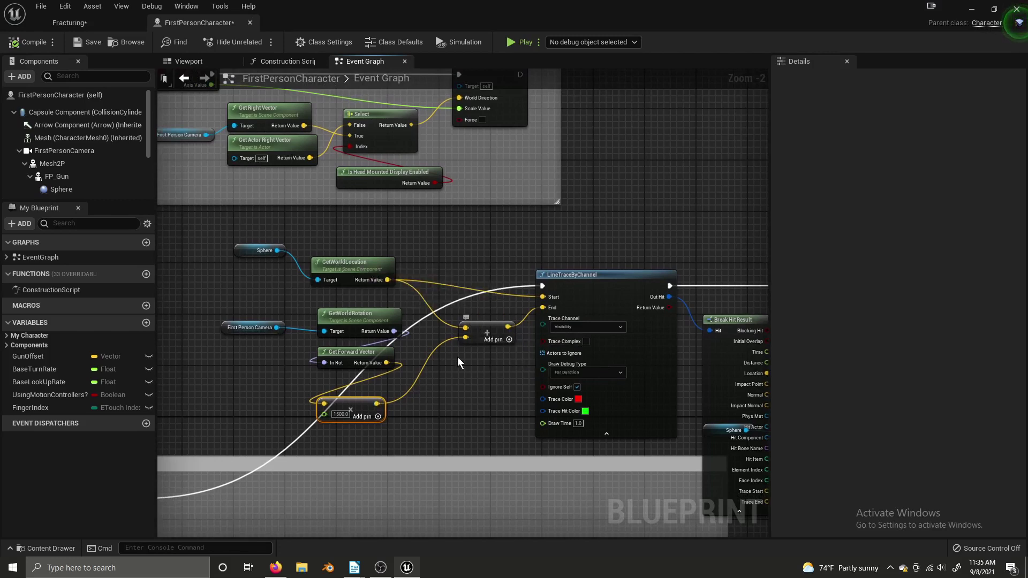
{"action": "right_click_drag", "start_coordinate": [429, 383], "coordinate": [430, 367]}
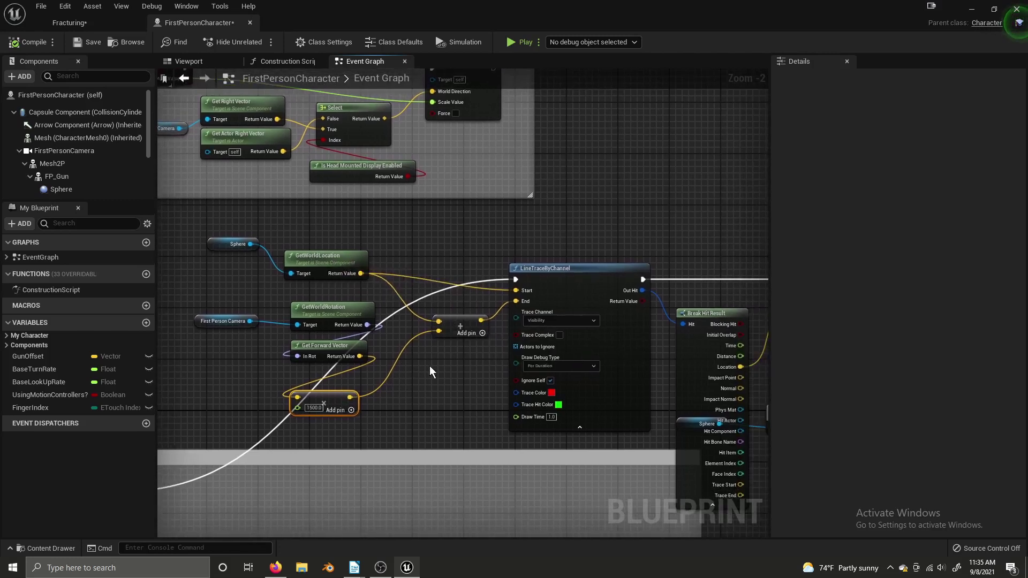
Step: Examine the LineTraceByChannel node's start and end inputs, tracing the start back to the Sphere, and its hit output
{"action": "left_click", "coordinate": [530, 301]}
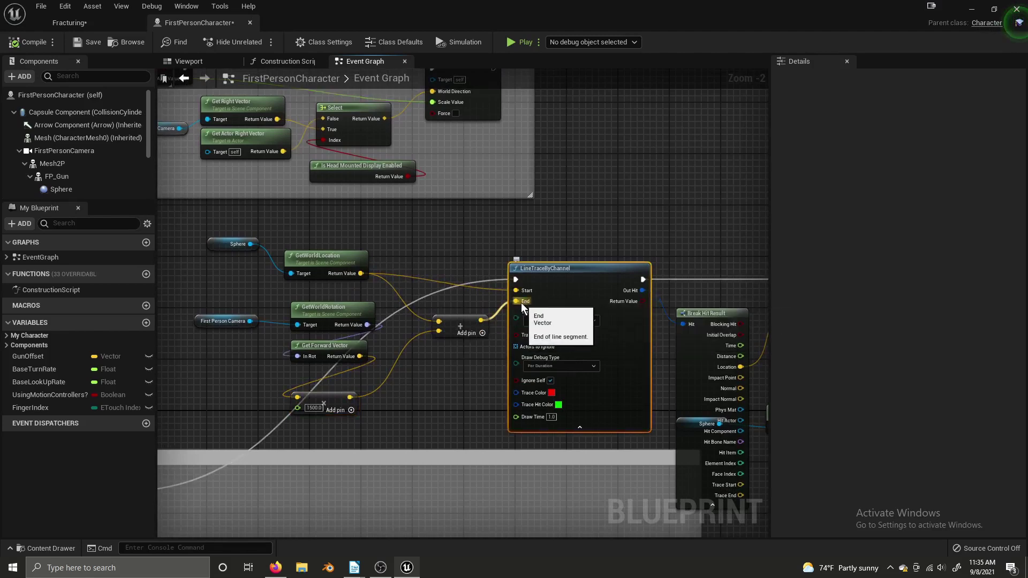
{"action": "left_click", "coordinate": [337, 266]}
{"action": "left_click", "coordinate": [238, 247]}
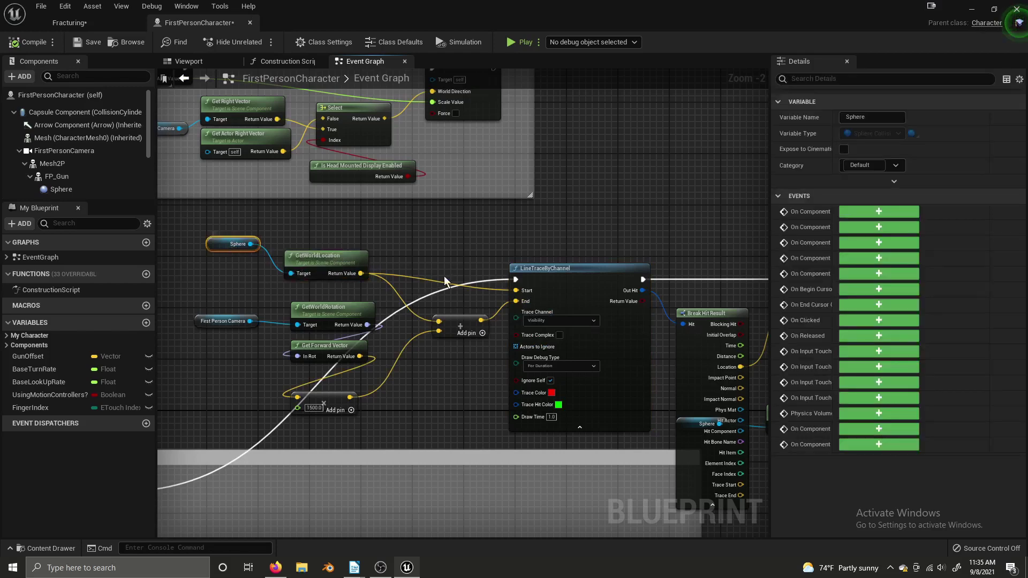
{"action": "left_click", "coordinate": [580, 241]}
{"action": "right_click_drag", "start_coordinate": [576, 257], "coordinate": [448, 231]}
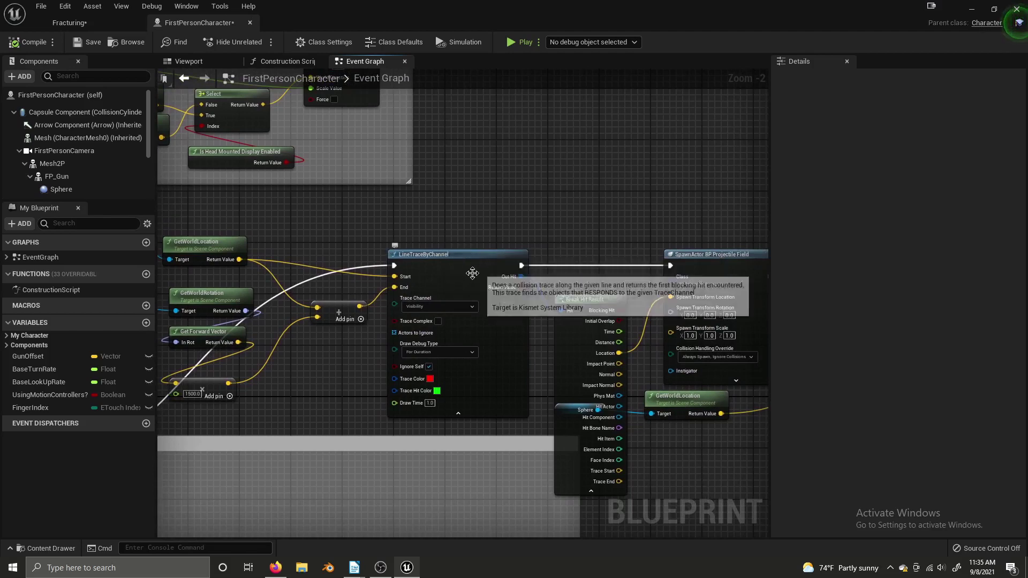
{"action": "right_click_drag", "start_coordinate": [493, 237], "coordinate": [477, 229]}
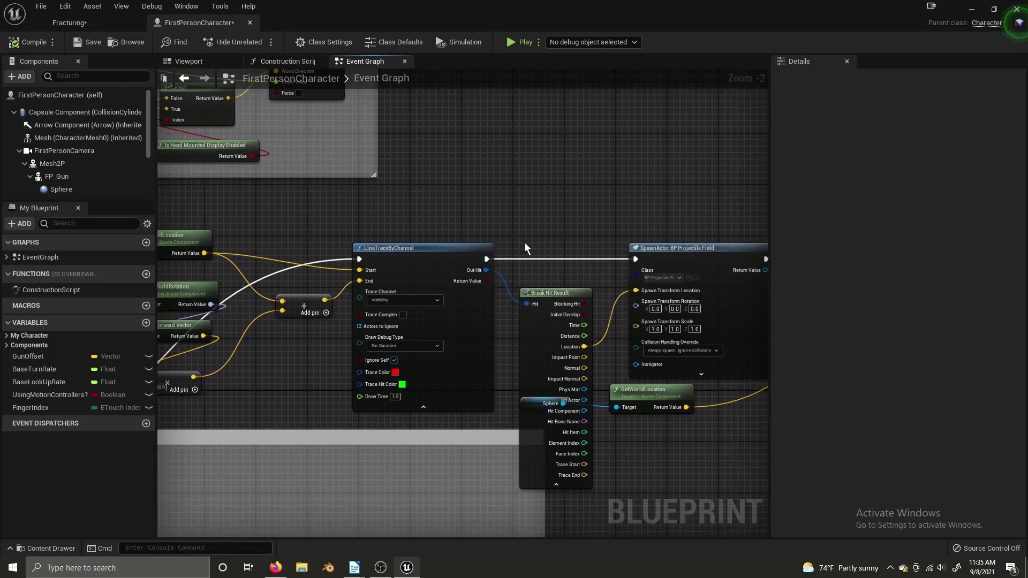
Step: Examine the Break Hit Result location feeding the SpawnActor BP Projectile Field node, and view that node's class choices
{"action": "right_click_drag", "start_coordinate": [524, 247], "coordinate": [407, 221]}
{"action": "left_click", "coordinate": [434, 307]}
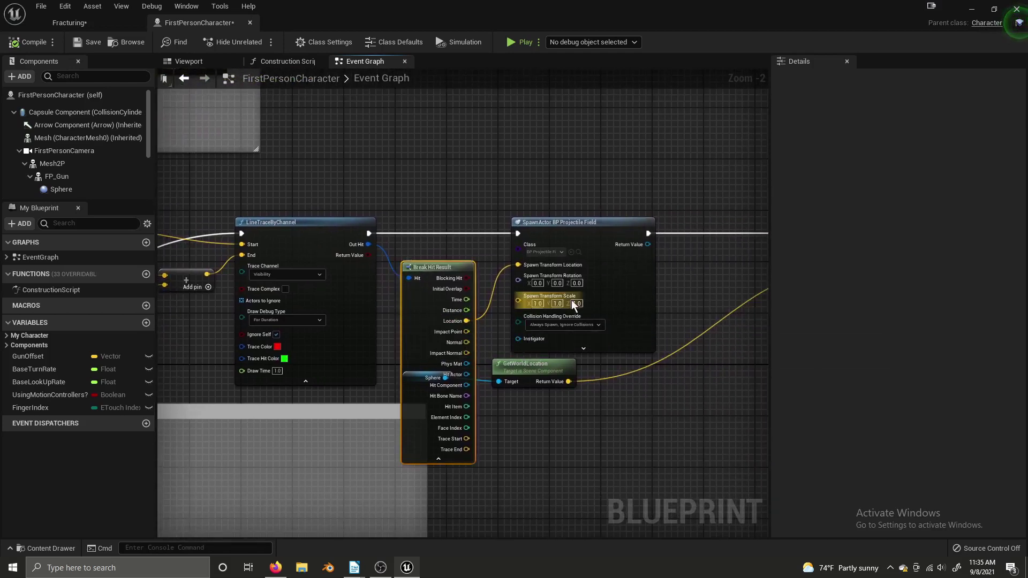
{"action": "right_click_drag", "start_coordinate": [596, 290], "coordinate": [517, 290]}
{"action": "left_click", "coordinate": [485, 233]}
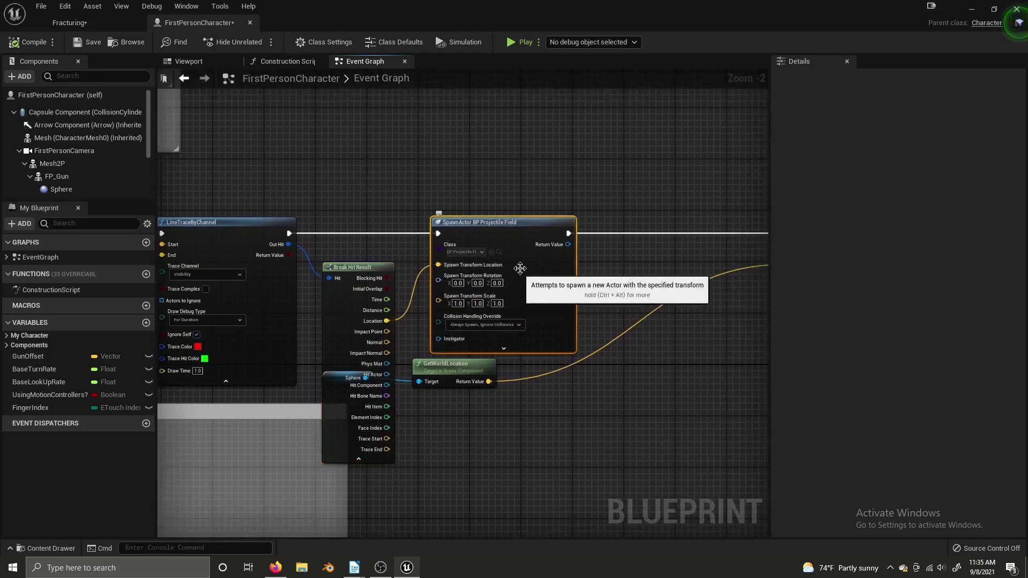
{"action": "right_click_drag", "start_coordinate": [501, 234], "coordinate": [528, 225]}
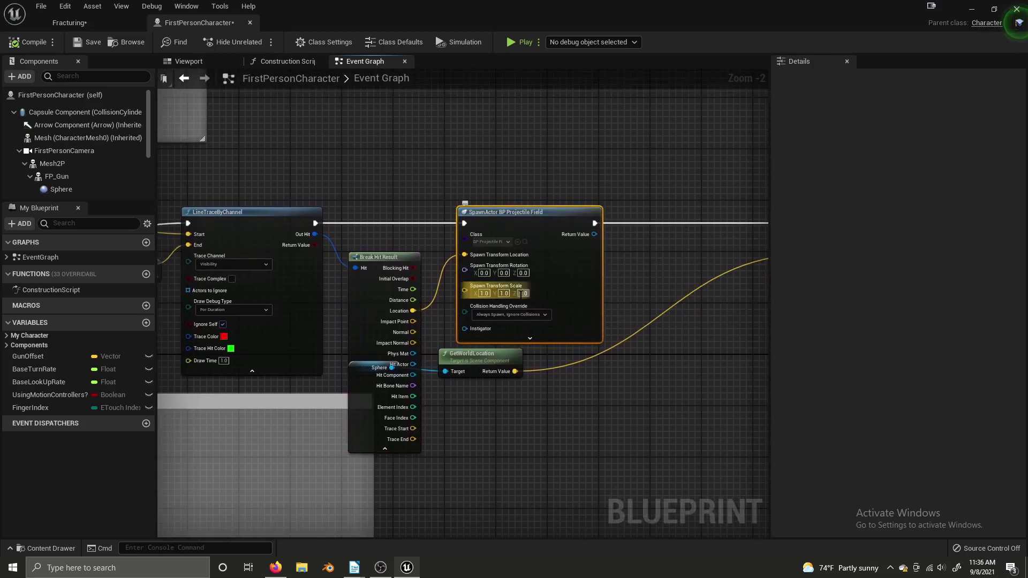
{"action": "scroll", "coordinate": [567, 298], "scroll_direction": "down", "scroll_amount": 2}
{"action": "right_click_drag", "start_coordinate": [573, 296], "coordinate": [557, 282]}
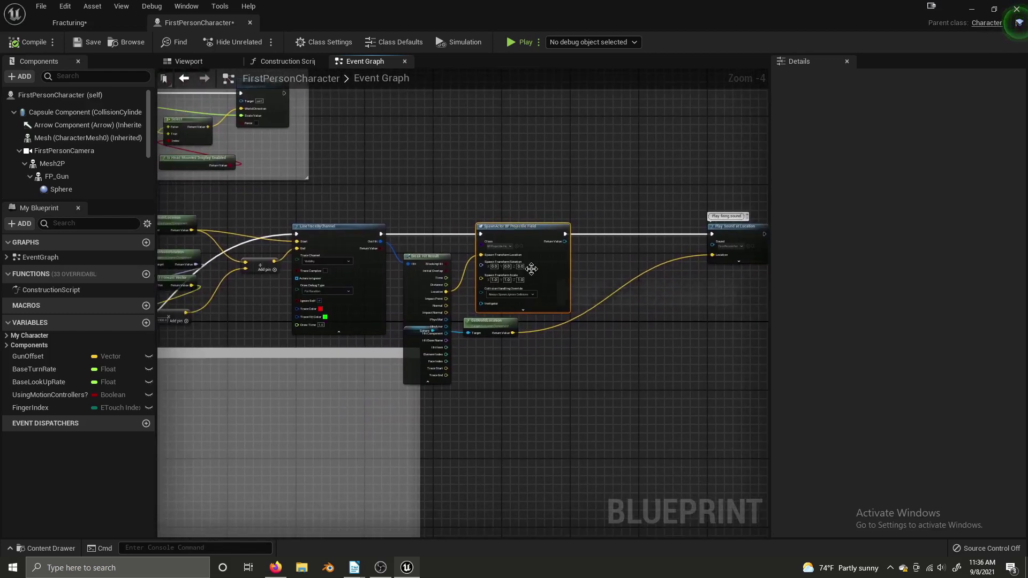
{"action": "scroll", "coordinate": [507, 241], "scroll_direction": "up", "scroll_amount": 2}
{"action": "scroll", "coordinate": [508, 242], "scroll_direction": "up", "scroll_amount": 2}
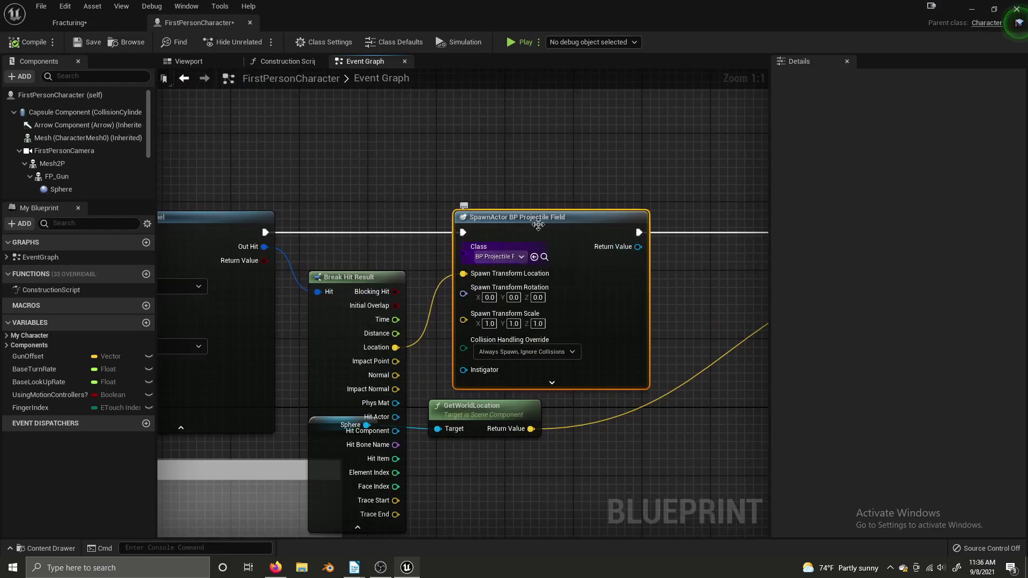
{"action": "left_click", "coordinate": [500, 258]}
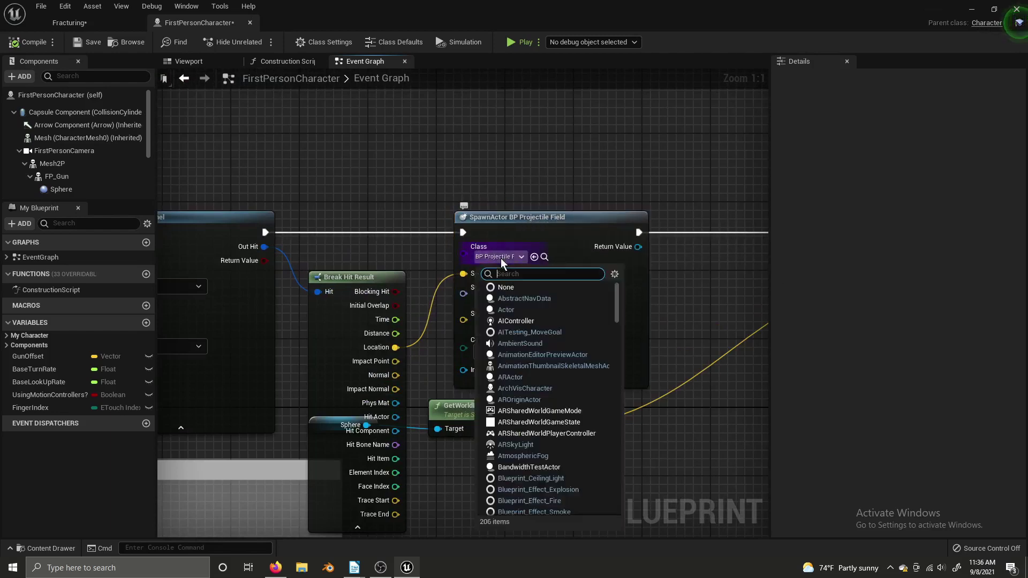
{"action": "left_click", "coordinate": [502, 259]}
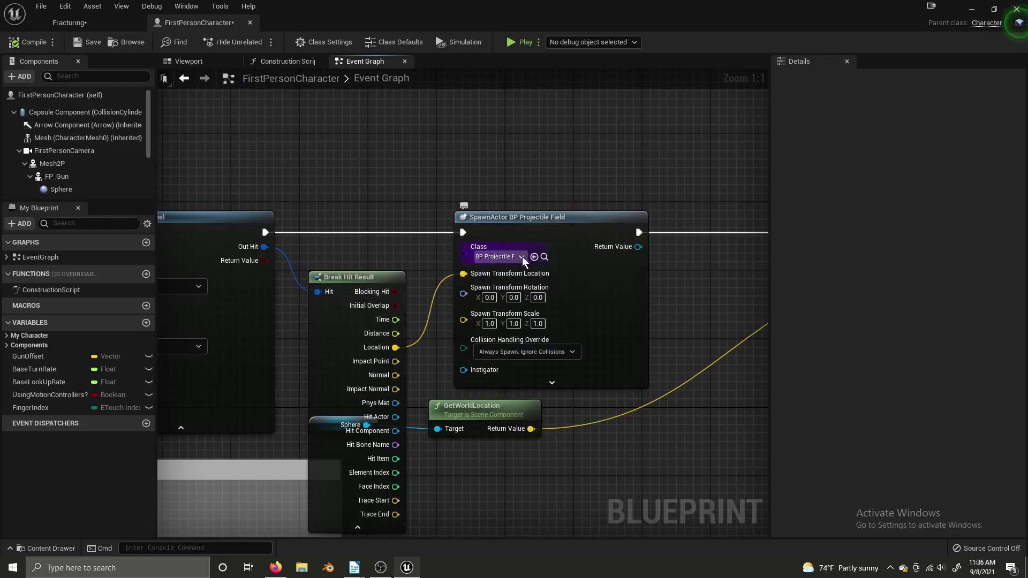
Step: Move the GetWorldLocation and Sphere nodes feeding Play Sound at Location clear of the Break Hit Result node
{"action": "scroll", "coordinate": [682, 306], "scroll_direction": "down", "scroll_amount": 1}
{"action": "right_click_drag", "start_coordinate": [682, 307], "coordinate": [542, 315]}
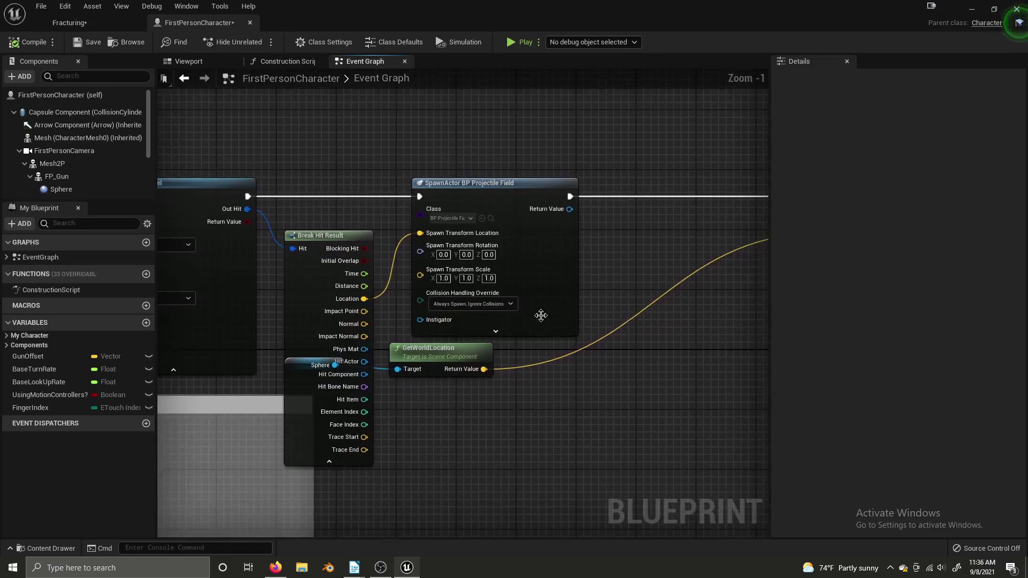
{"action": "left_click_drag", "start_coordinate": [433, 362], "coordinate": [485, 362]}
{"action": "left_click_drag", "start_coordinate": [300, 373], "coordinate": [307, 369]}
{"action": "scroll", "coordinate": [349, 393], "scroll_direction": "down", "scroll_amount": 1}
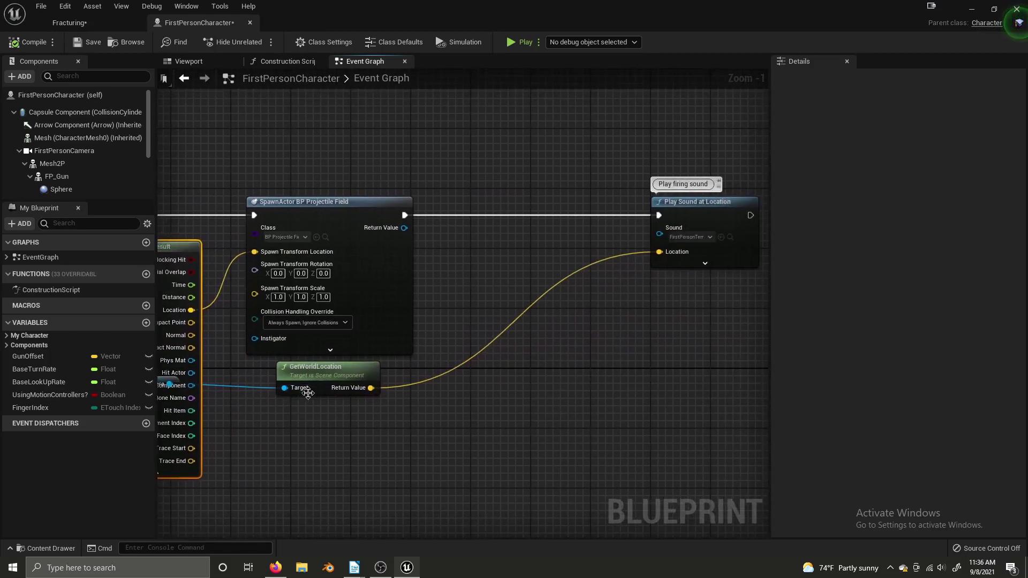
{"action": "right_click_drag", "start_coordinate": [349, 394], "coordinate": [433, 375]}
{"action": "left_click", "coordinate": [563, 254]}
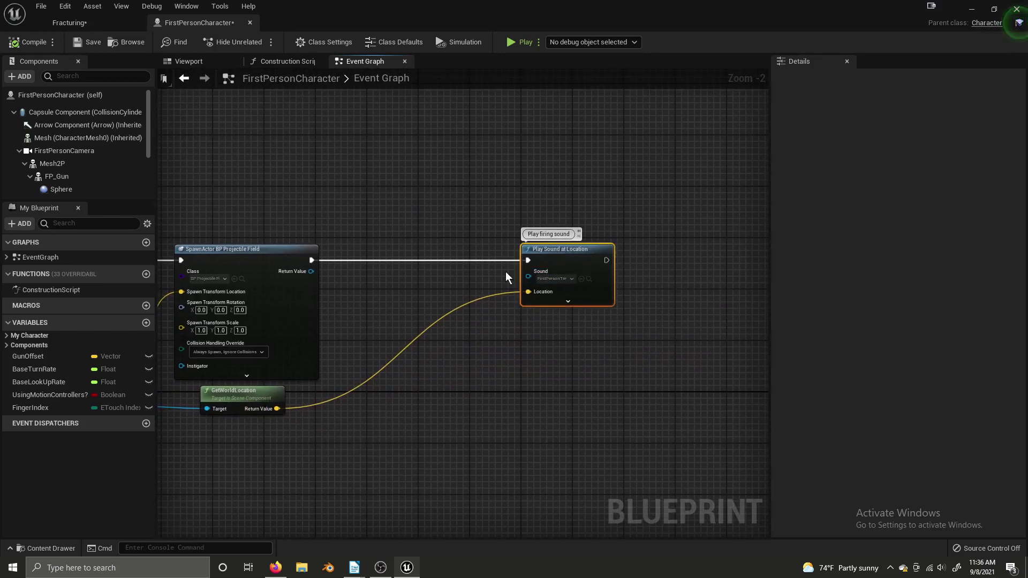
{"action": "right_click_drag", "start_coordinate": [505, 272], "coordinate": [705, 239]}
{"action": "left_click_drag", "start_coordinate": [419, 368], "coordinate": [483, 367]}
{"action": "mouse_move", "coordinate": [282, 382]}
{"action": "left_mouse_down"}
{"action": "mouse_move", "coordinate": [307, 370]}
{"action": "mouse_move", "coordinate": [368, 378]}
{"action": "mouse_move", "coordinate": [296, 373]}
{"action": "left_mouse_up"}
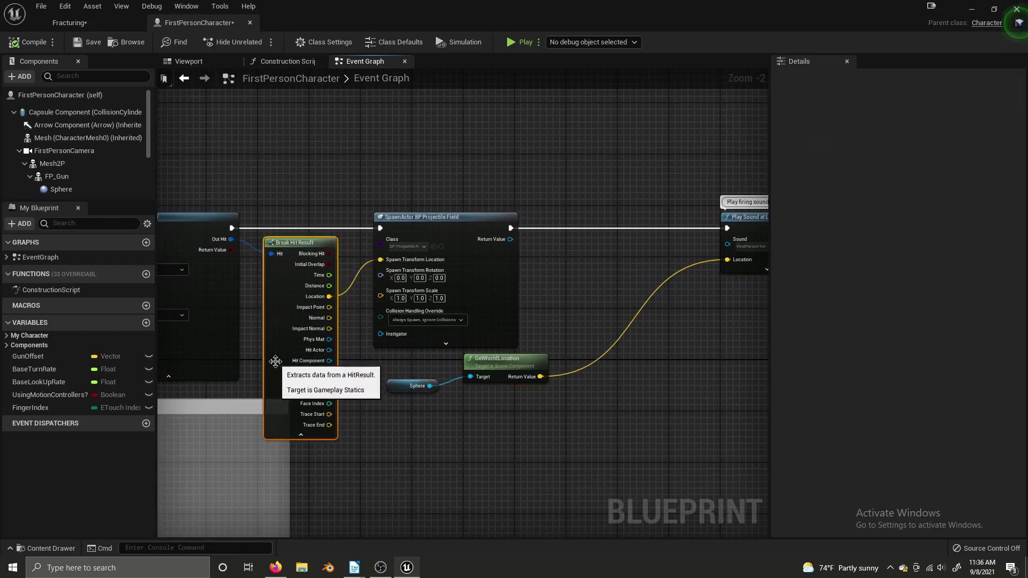
Step: Return to the Fracturing level and bring up the Blueprints folder's assets
{"action": "left_click", "coordinate": [476, 307]}
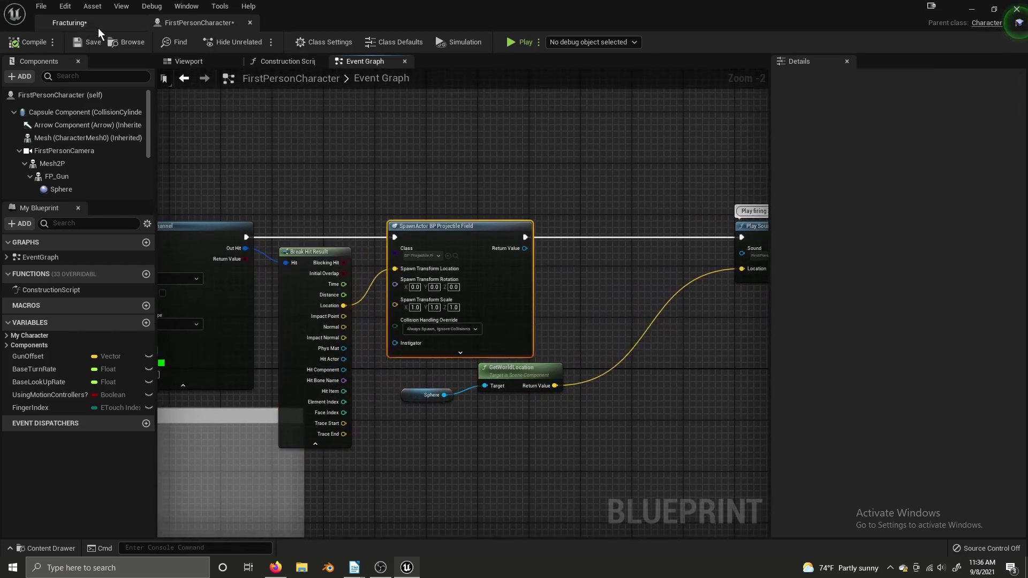
{"action": "left_click", "coordinate": [69, 23]}
{"action": "key", "text": "ctrl+space"}
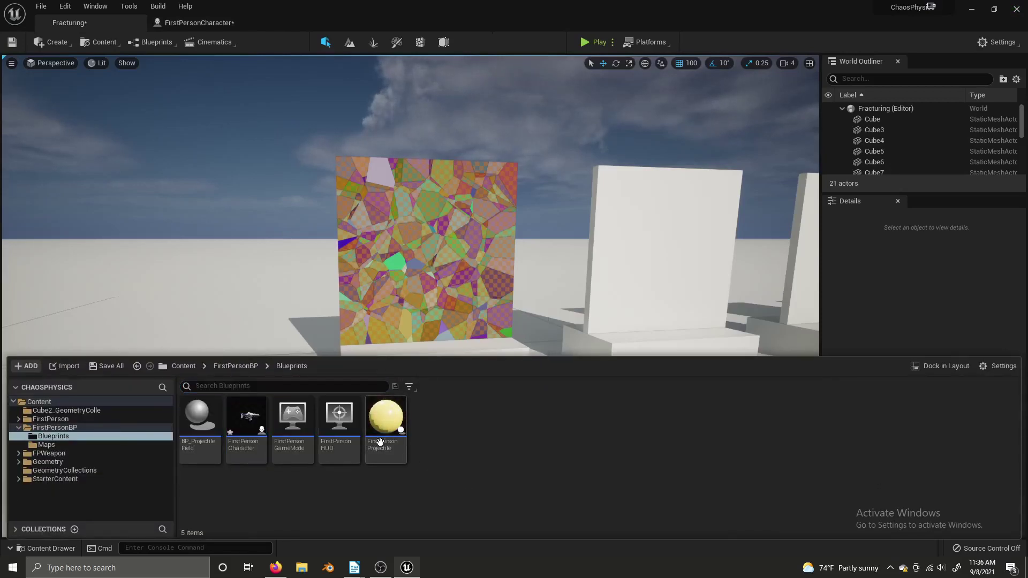
{"action": "mouse_move", "coordinate": [204, 454]}
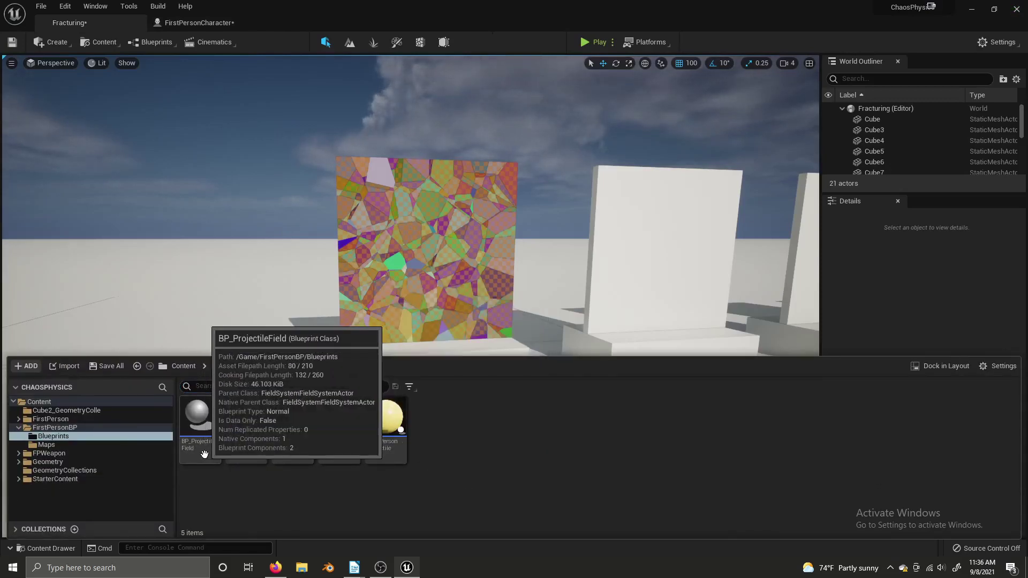
{"action": "right_click", "coordinate": [443, 422]}
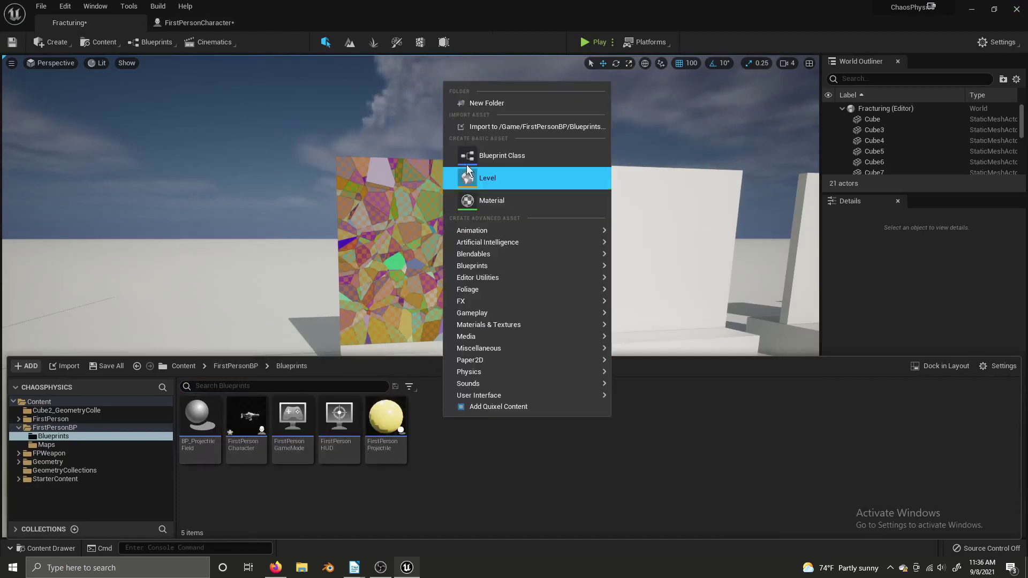
{"action": "left_click", "coordinate": [485, 143]}
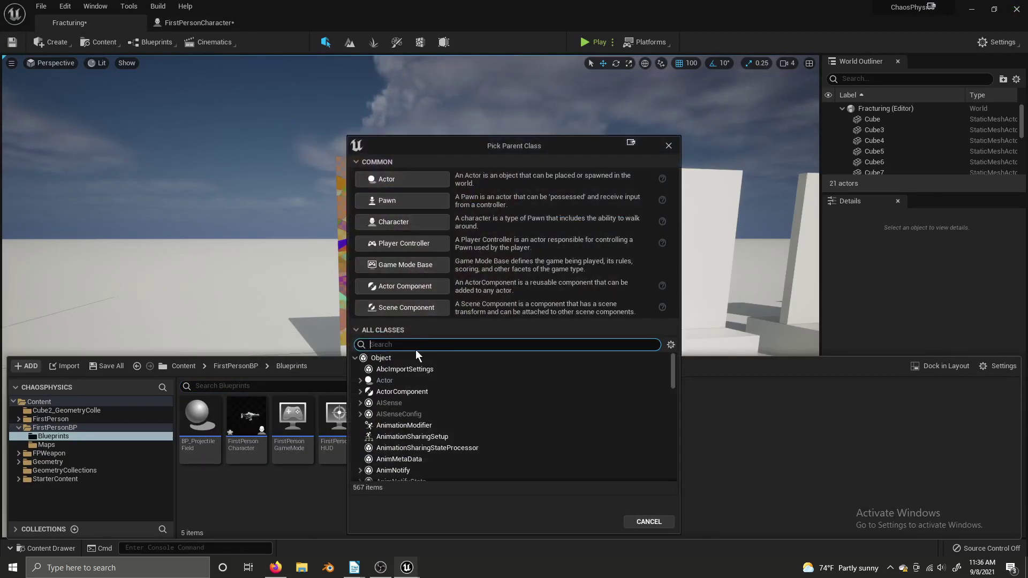
{"action": "type", "text": "project"}
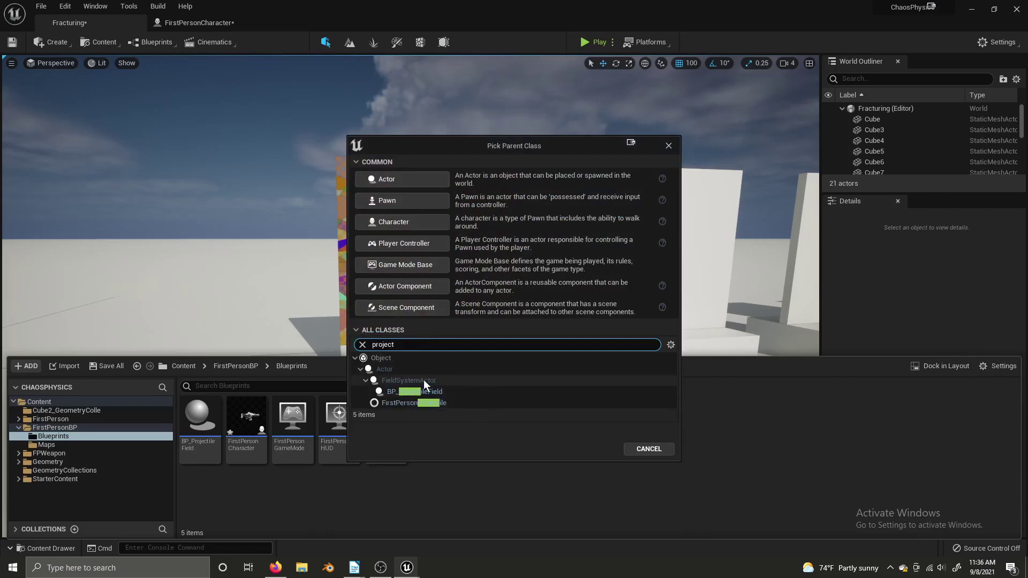
{"action": "left_click", "coordinate": [396, 490]}
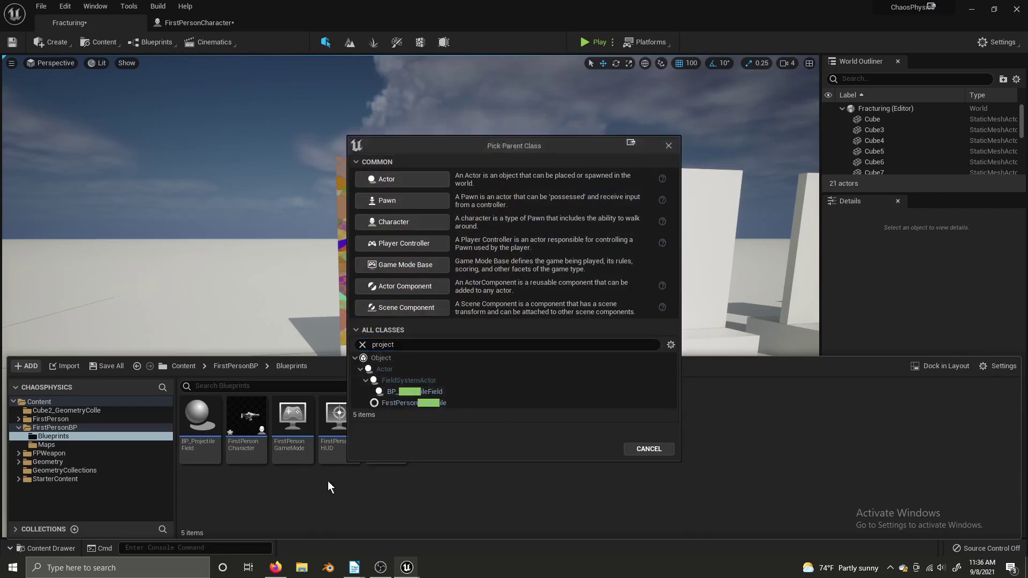
{"action": "left_click", "coordinate": [669, 147]}
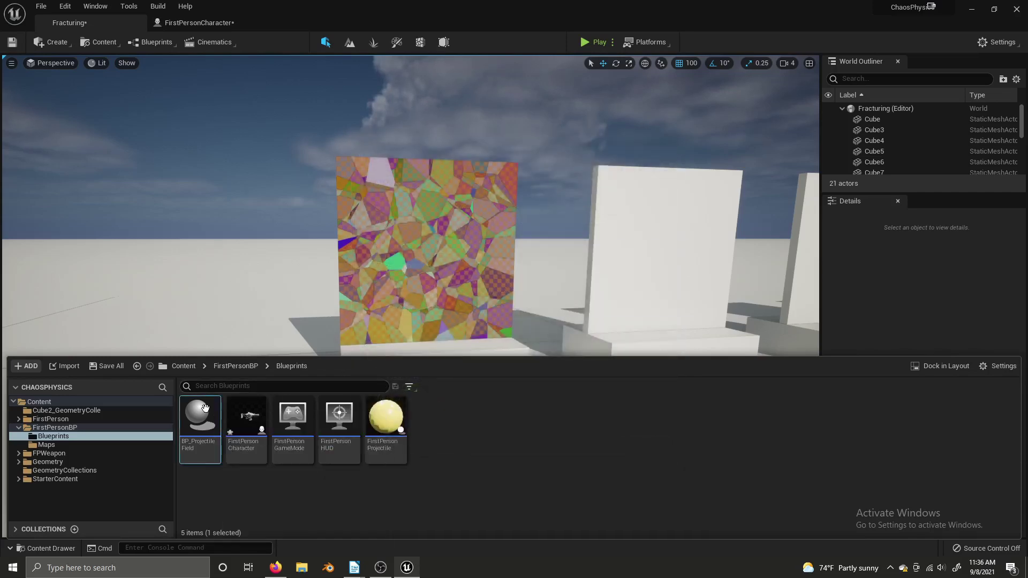
Step: Open the BP_ProjectileField blueprint and inspect its Field System Component, Sphere and RadialFalloff components
{"action": "double_click", "coordinate": [205, 409]}
{"action": "scroll", "coordinate": [413, 357], "scroll_direction": "down", "scroll_amount": 3}
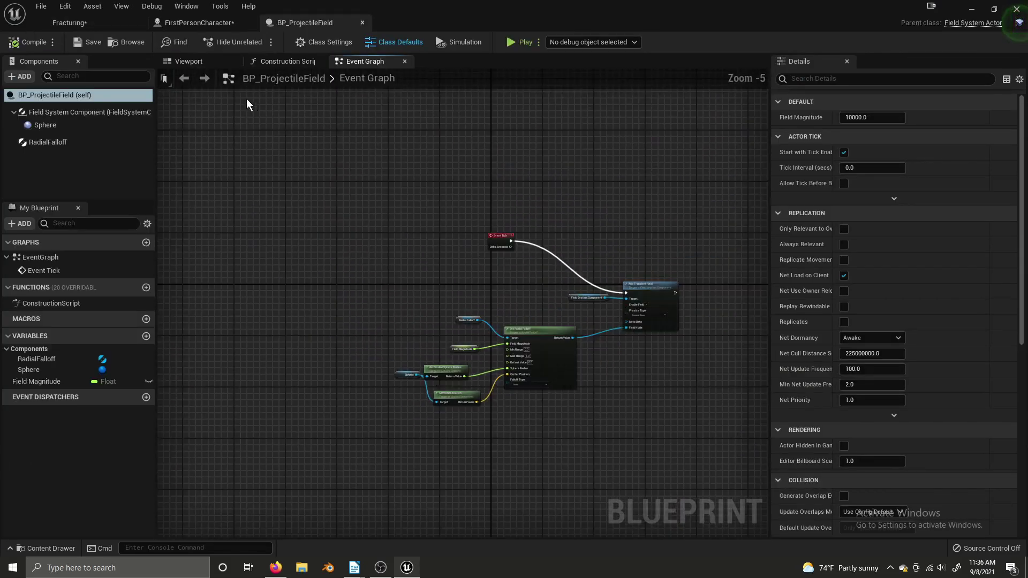
{"action": "left_click", "coordinate": [47, 113]}
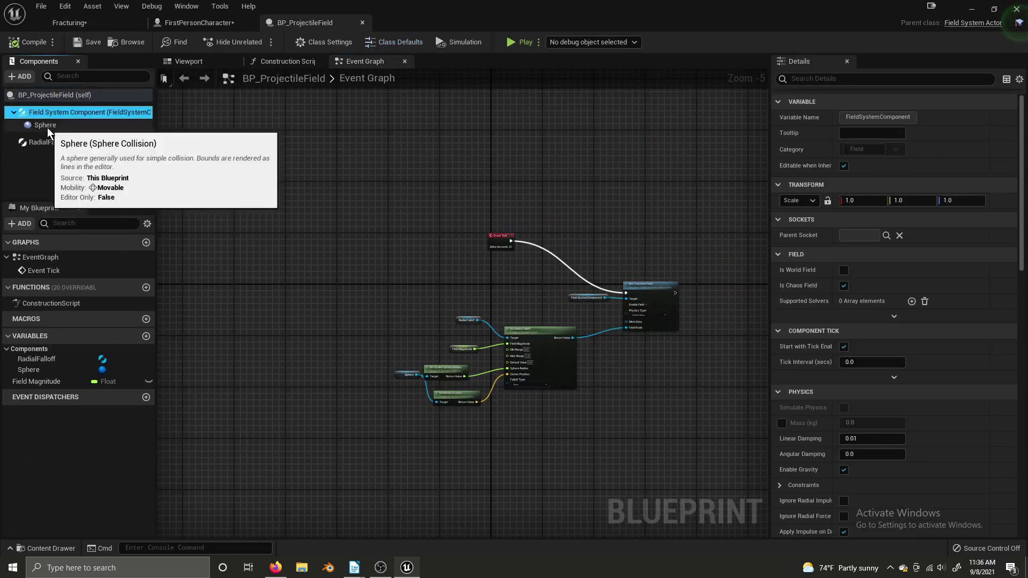
{"action": "left_click", "coordinate": [47, 126]}
{"action": "left_click", "coordinate": [69, 144]}
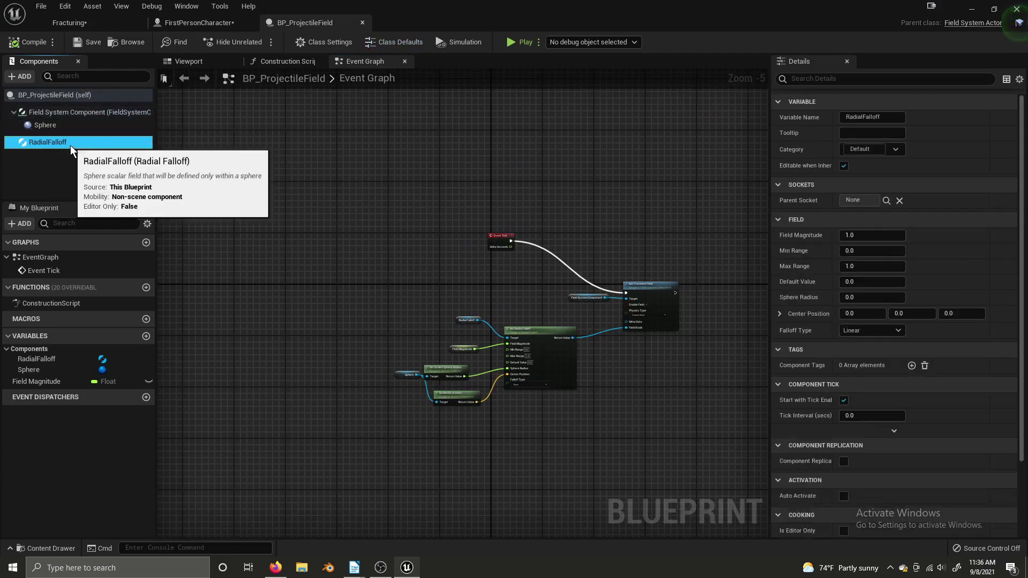
Step: Move the Set Radial Falloff node together with its input nodes closer to the Add Transient Field node
{"action": "right_click_drag", "start_coordinate": [429, 253], "coordinate": [425, 199]}
{"action": "scroll", "coordinate": [429, 259], "scroll_direction": "up", "scroll_amount": 1}
{"action": "scroll", "coordinate": [357, 263], "scroll_direction": "up", "scroll_amount": 2}
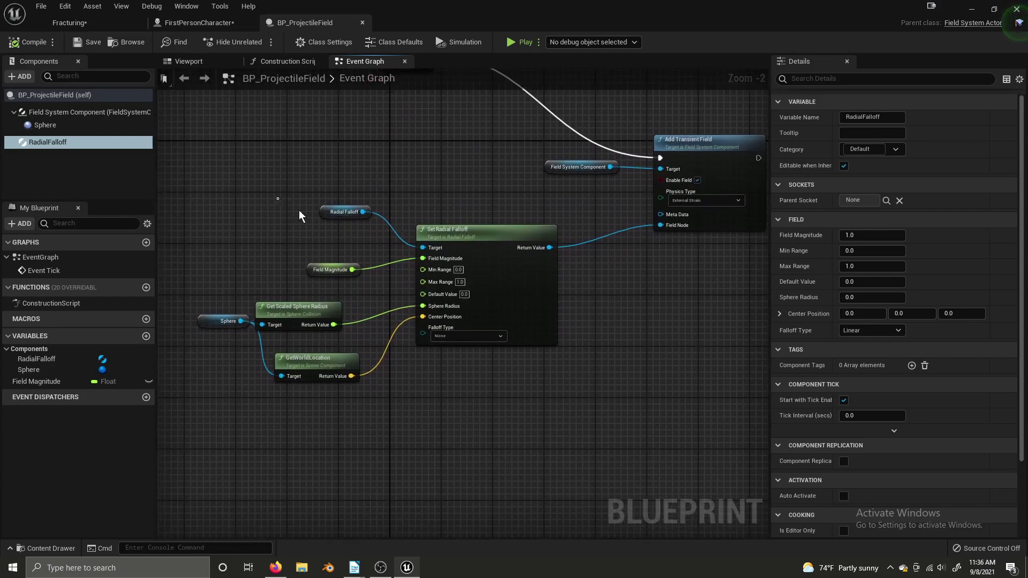
{"action": "right_click_drag", "start_coordinate": [299, 210], "coordinate": [307, 282]}
{"action": "scroll", "coordinate": [624, 284], "scroll_direction": "up", "scroll_amount": 1}
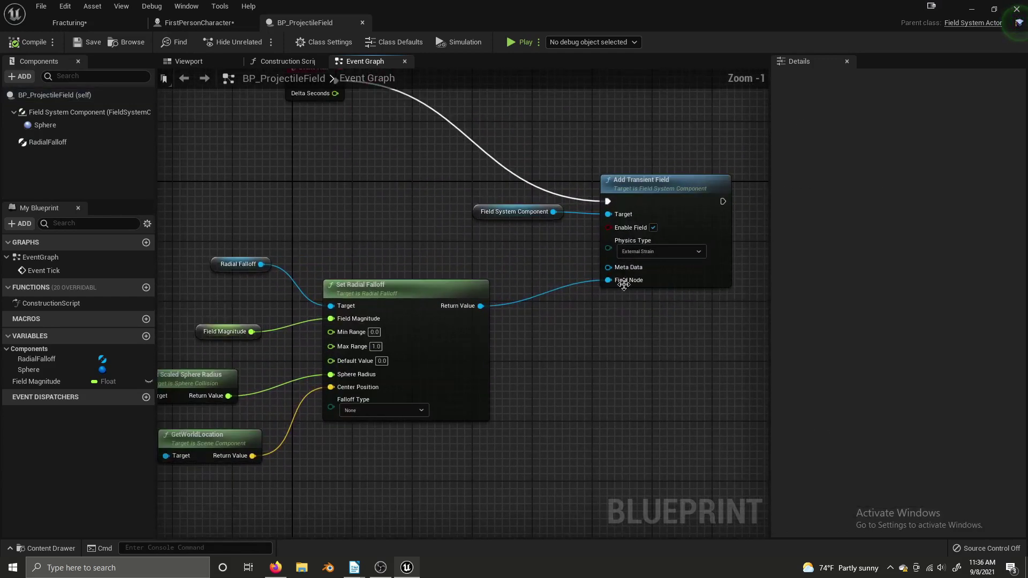
{"action": "scroll", "coordinate": [624, 284], "scroll_direction": "down", "scroll_amount": 1}
{"action": "right_click_drag", "start_coordinate": [564, 335], "coordinate": [671, 298]}
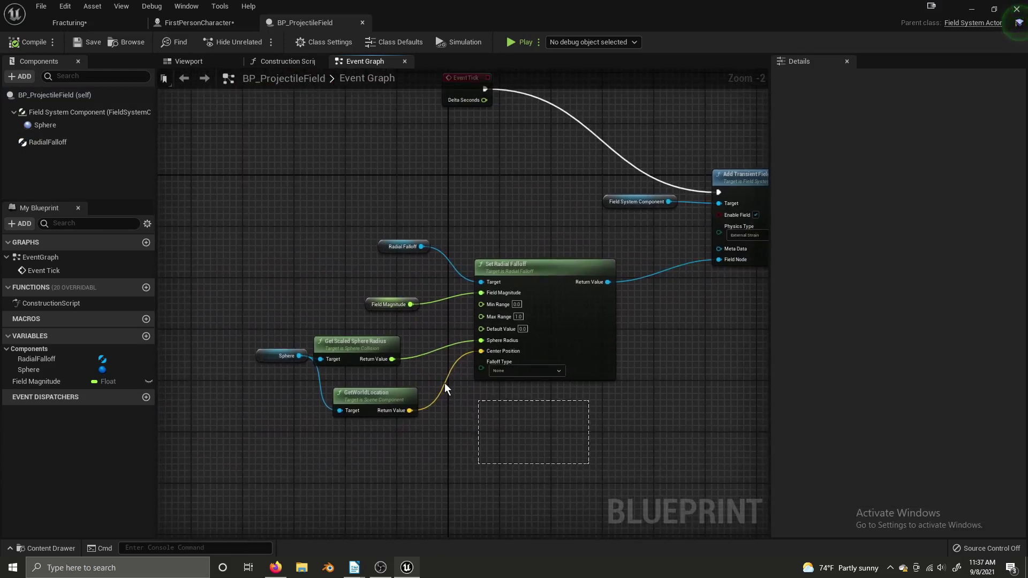
{"action": "left_click_drag", "start_coordinate": [444, 383], "coordinate": [253, 243]}
{"action": "left_click_drag", "start_coordinate": [582, 355], "coordinate": [651, 343]}
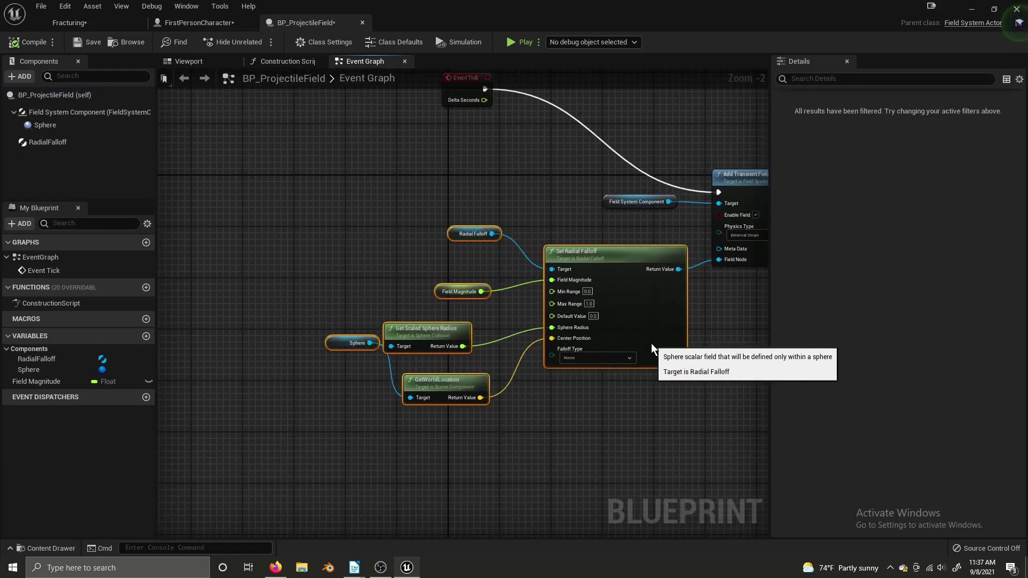
{"action": "scroll", "coordinate": [651, 343], "scroll_direction": "down", "scroll_amount": 1}
{"action": "left_click", "coordinate": [646, 342]}
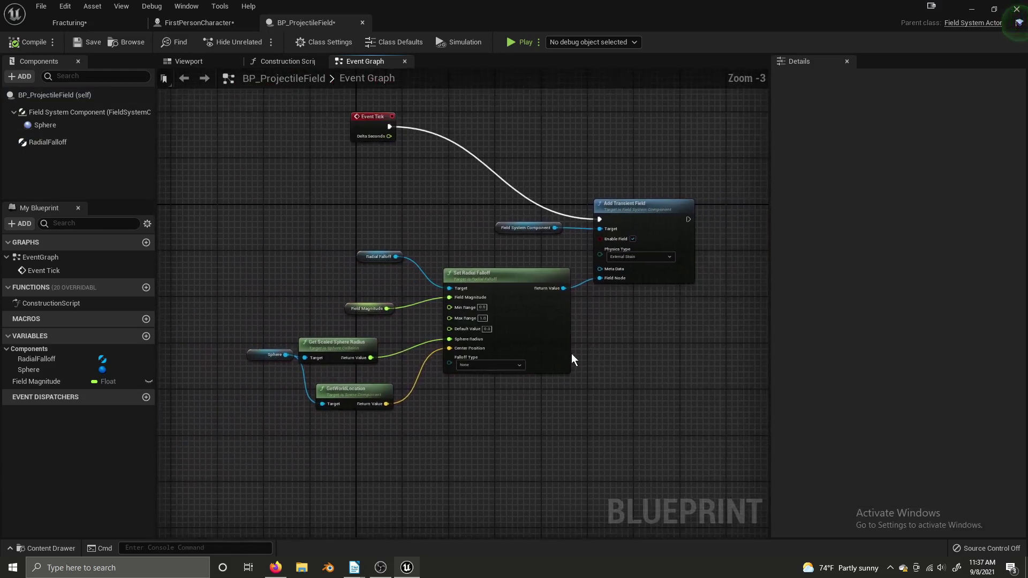
Step: Stack the Get Scaled Sphere Radius and GetWorldLocation nodes neatly between Sphere and Set Radial Falloff, and save the blueprint
{"action": "left_click_drag", "start_coordinate": [353, 347], "coordinate": [376, 336]}
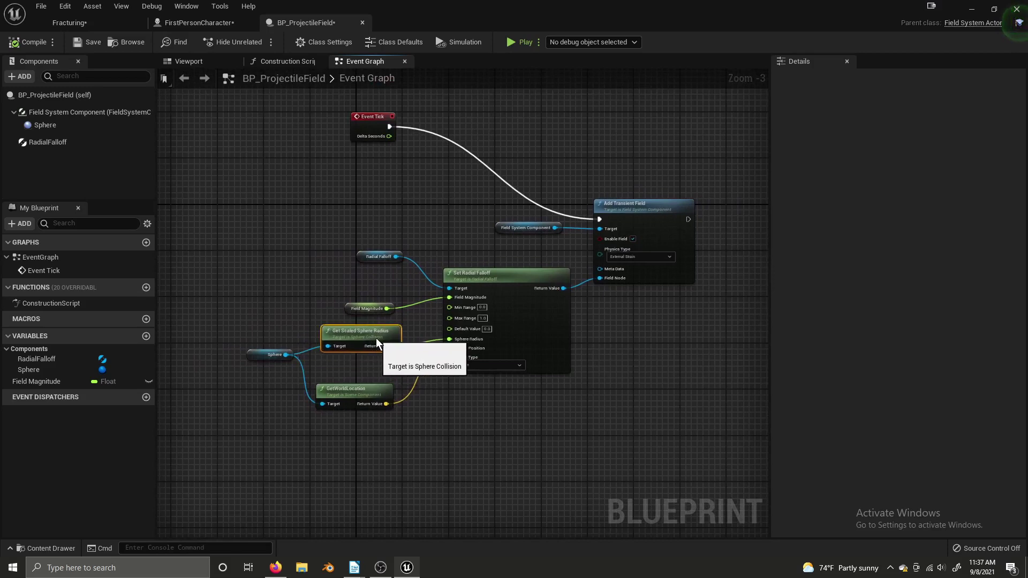
{"action": "left_click_drag", "start_coordinate": [349, 389], "coordinate": [355, 361]}
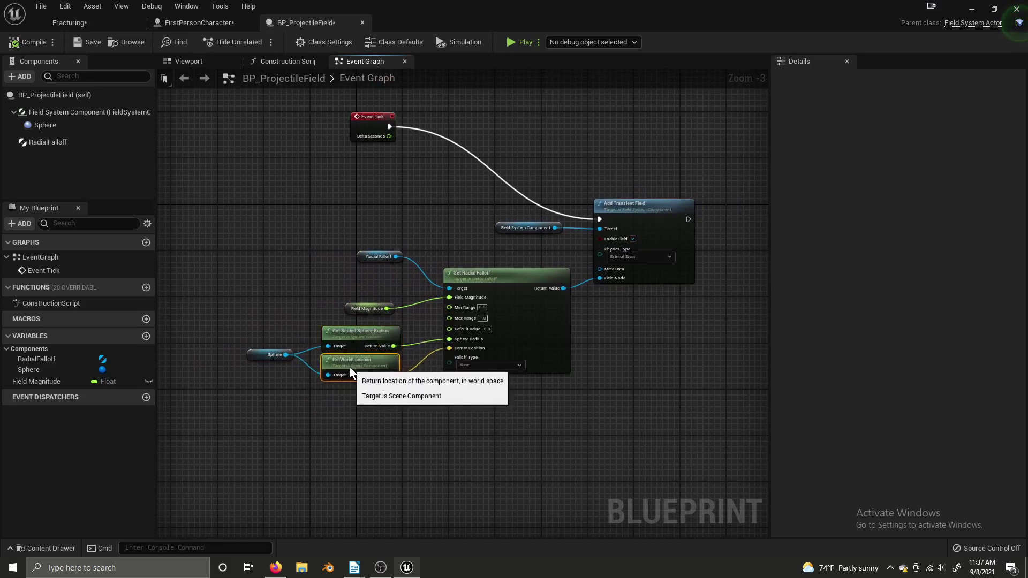
{"action": "left_click", "coordinate": [350, 423]}
{"action": "right_click_drag", "start_coordinate": [450, 379], "coordinate": [418, 402]}
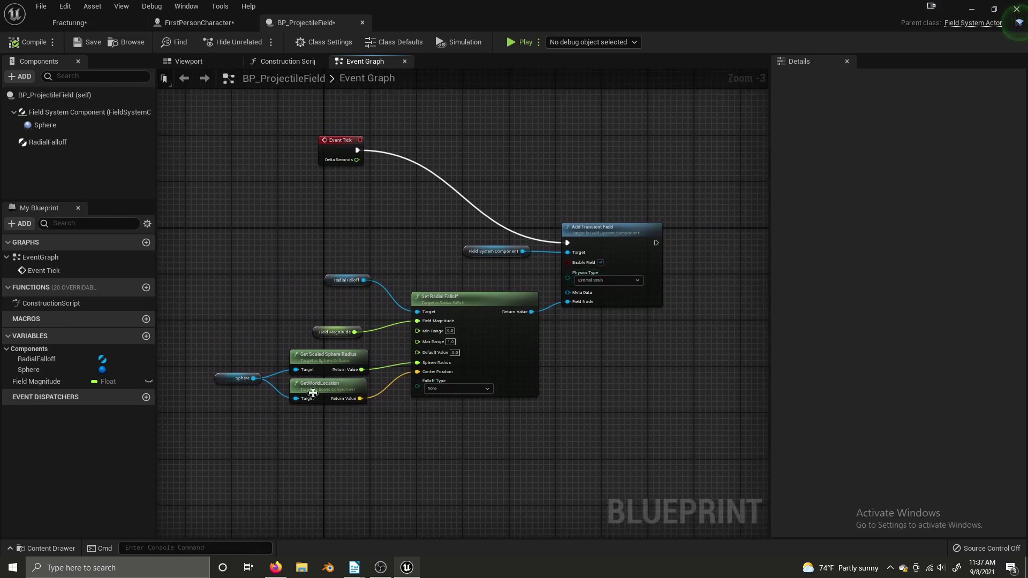
{"action": "left_click", "coordinate": [82, 44]}
Step: Return to the Fracturing level and play-test it by shooting the fractured wall several times, ending the play session
{"action": "left_click", "coordinate": [70, 23]}
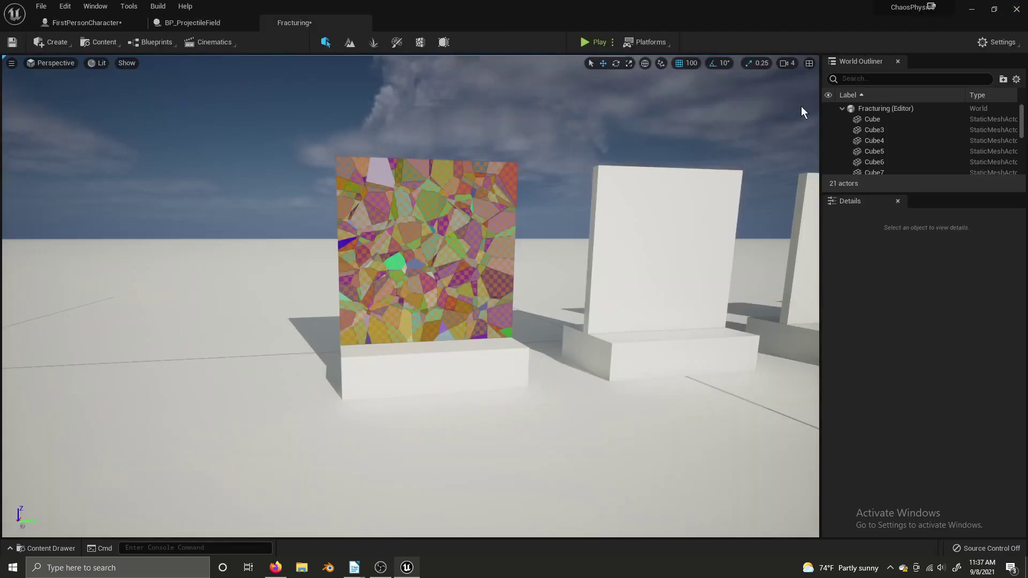
{"action": "left_click", "coordinate": [595, 42]}
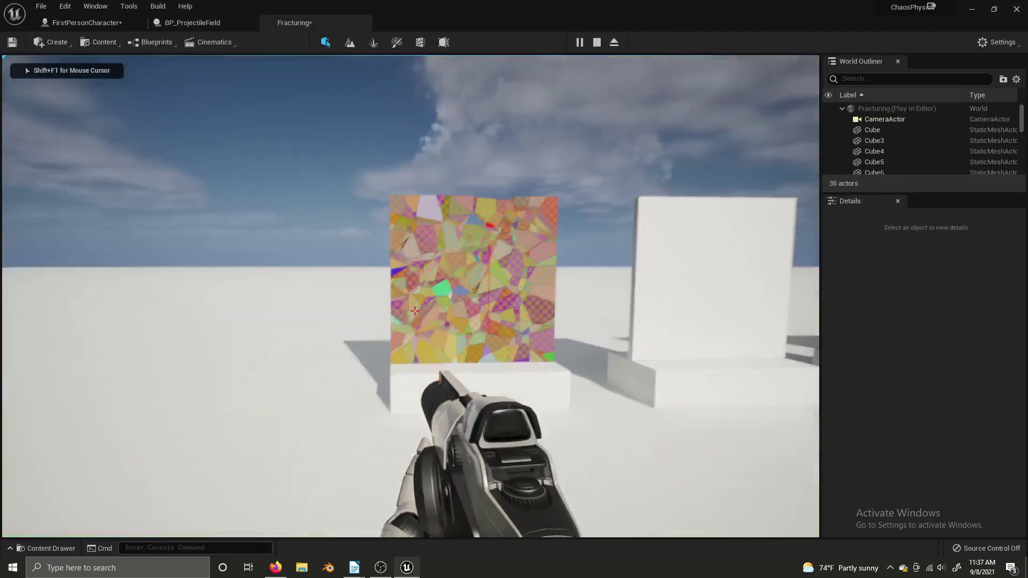
{"action": "left_click", "coordinate": [415, 310]}
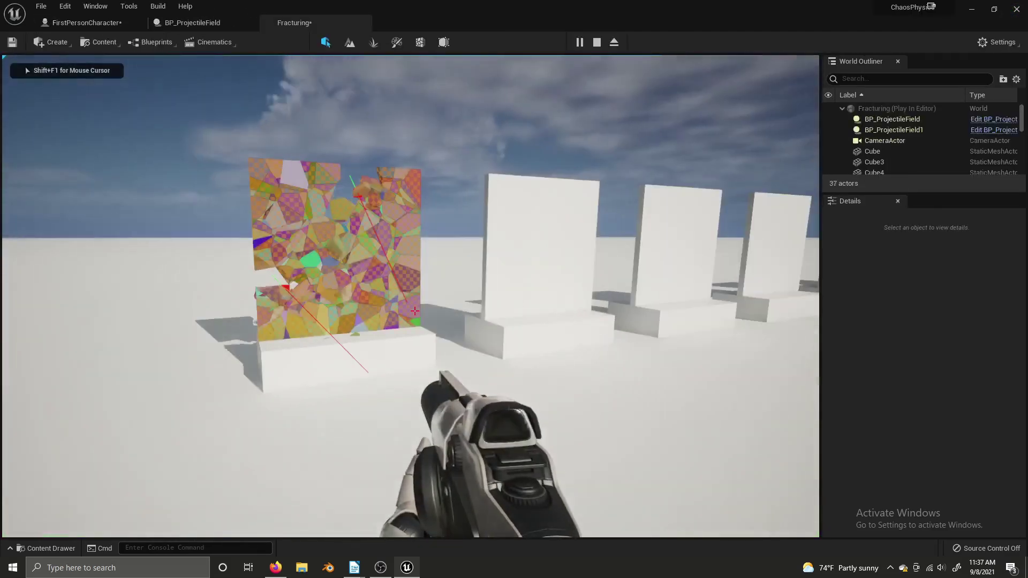
{"action": "left_click", "coordinate": [414, 310]}
{"action": "left_click", "coordinate": [415, 310]}
{"action": "left_click", "coordinate": [415, 310]}
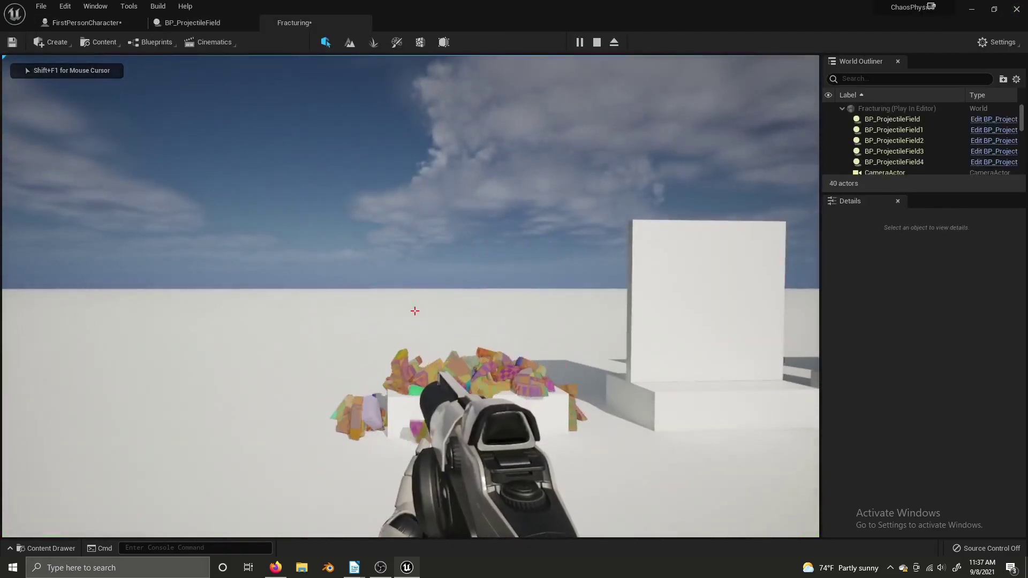
{"action": "key", "text": "Escape"}
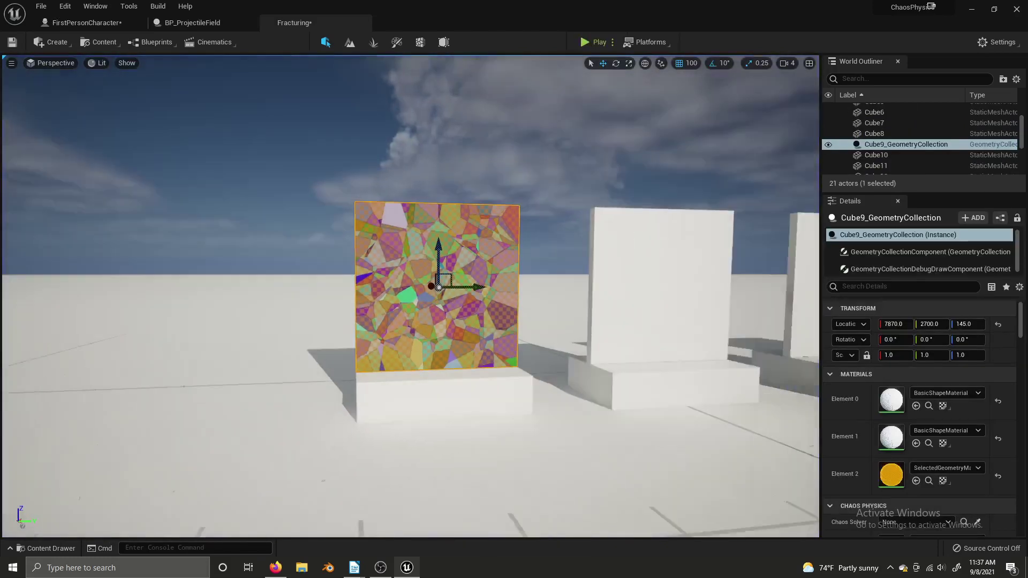
Step: Turn off Show Bone for the fractured Cube9_GeometryCollection wall and clear the details search
{"action": "right_click_drag", "start_coordinate": [491, 182], "coordinate": [491, 199]}
{"action": "scroll", "coordinate": [475, 228], "scroll_direction": "up", "scroll_amount": 5}
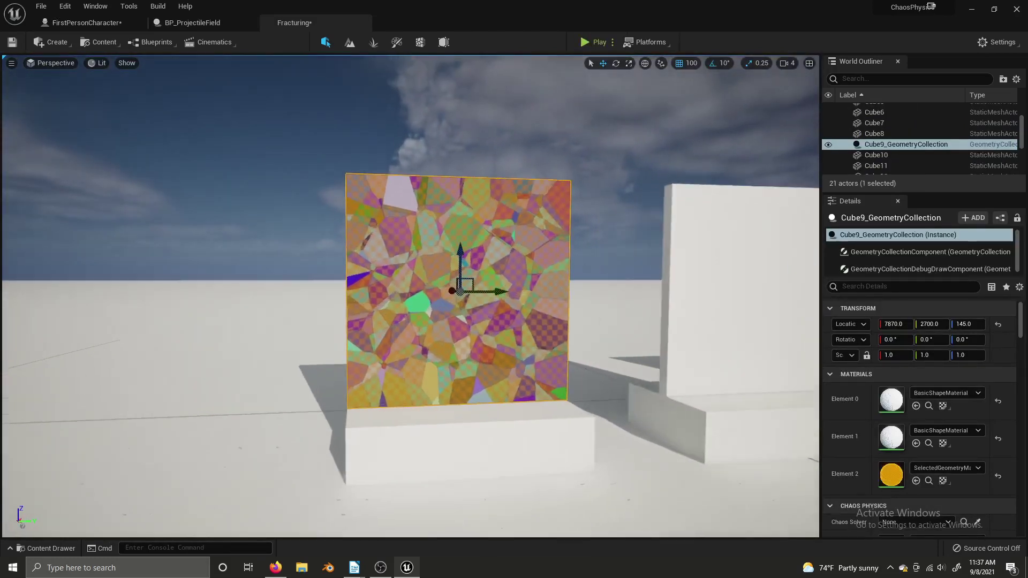
{"action": "key", "text": "s"}
{"action": "right_click_drag", "start_coordinate": [490, 251], "coordinate": [511, 243]}
{"action": "key", "text": "w"}
{"action": "key", "text": "s"}
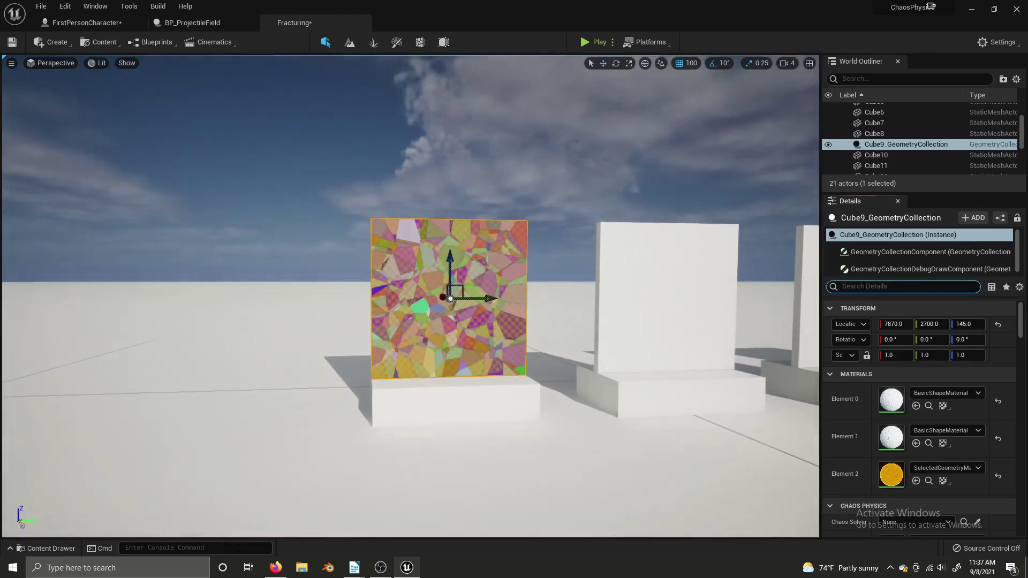
{"action": "type", "text": "bone"}
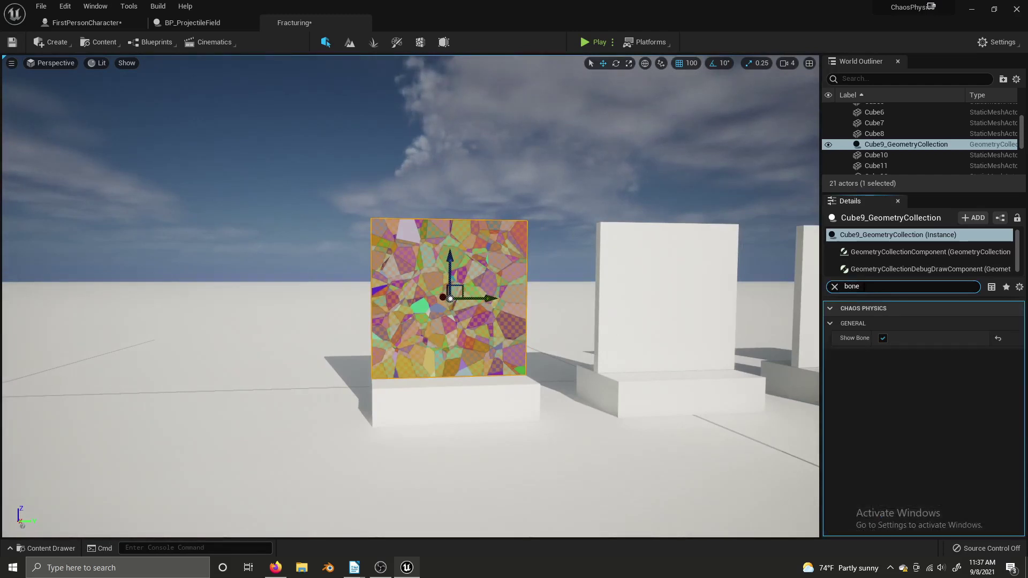
{"action": "left_click", "coordinate": [882, 338]}
{"action": "left_click", "coordinate": [581, 95]}
{"action": "left_click", "coordinate": [438, 291]}
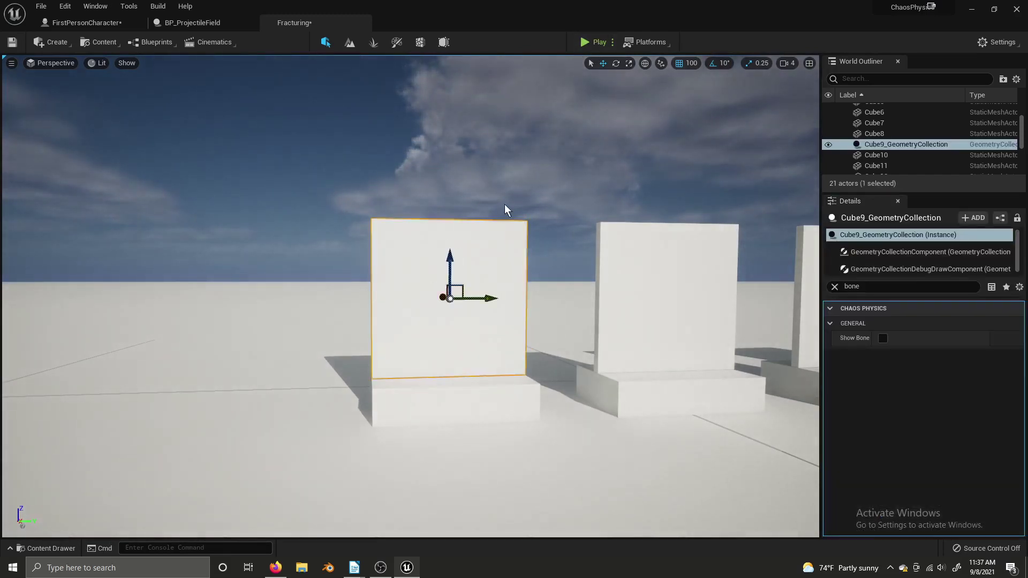
{"action": "left_click", "coordinate": [834, 288]}
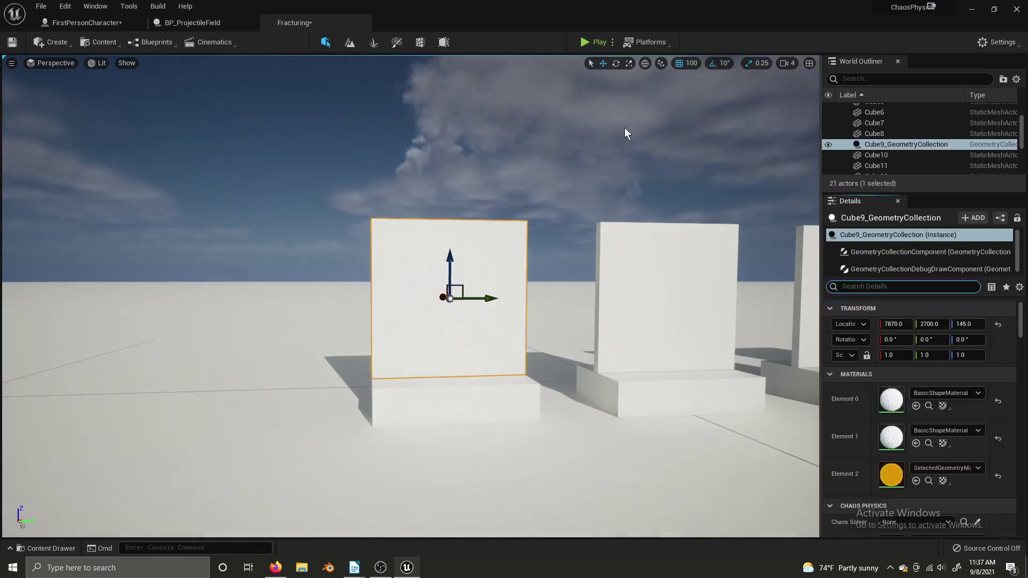
Step: Create a geometry collection named Cube3_GeometryCollection from the Cube3 wall in Fracture mode, stored in the Cube2_GeometryColle folder
{"action": "right_click_drag", "start_coordinate": [454, 277], "coordinate": [471, 275]}
{"action": "key", "text": "d"}
{"action": "left_click", "coordinate": [454, 277]}
{"action": "right_click_drag", "start_coordinate": [405, 114], "coordinate": [404, 114]}
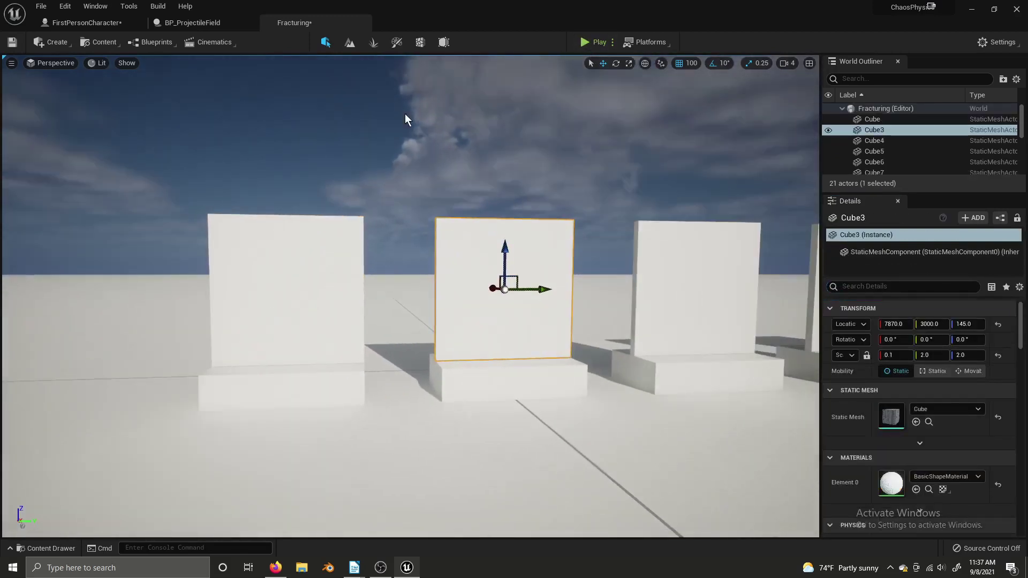
{"action": "left_click", "coordinate": [422, 45]}
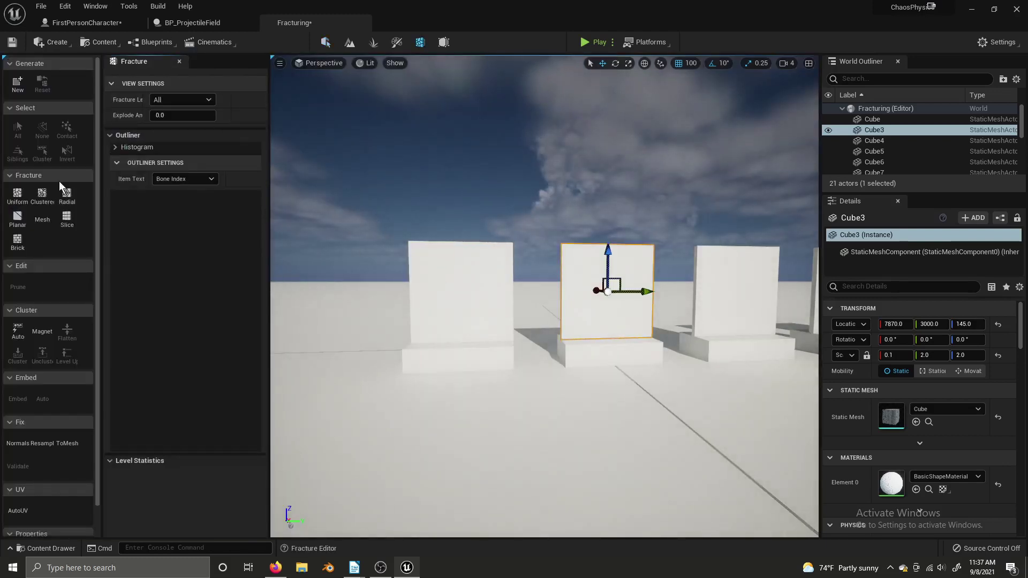
{"action": "left_click", "coordinate": [17, 83]}
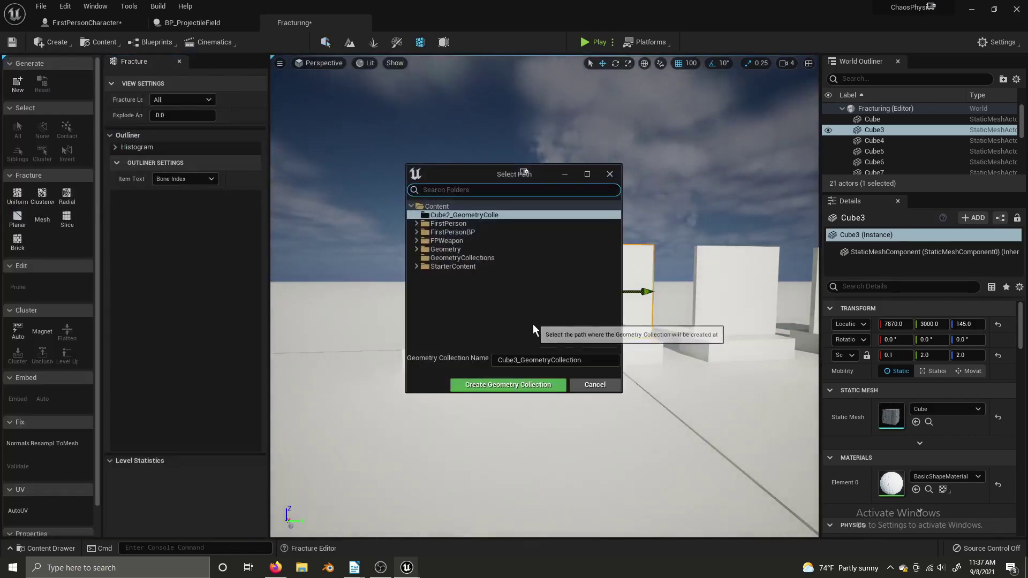
{"action": "left_click", "coordinate": [508, 382]}
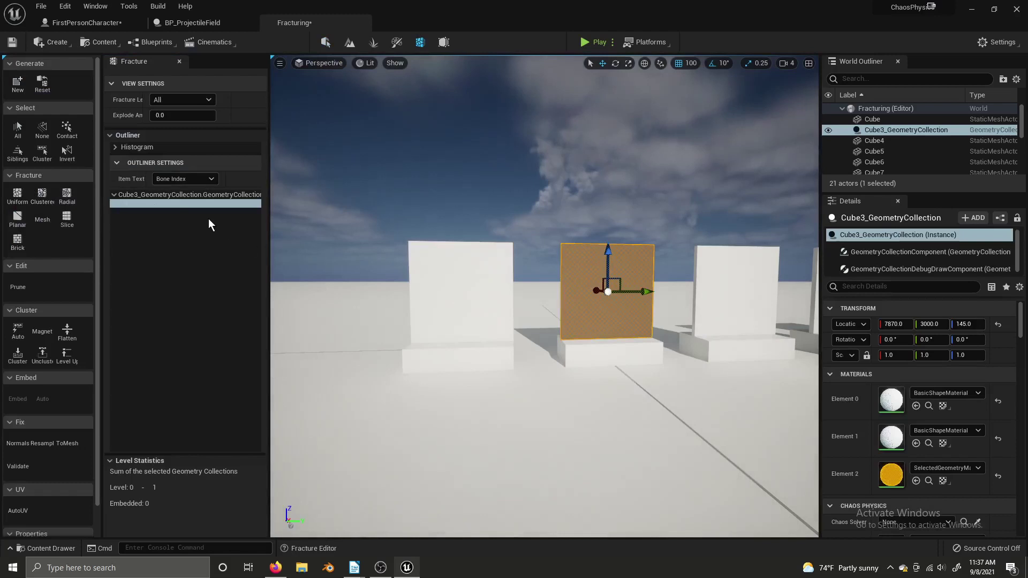
Step: Prepare a Cluster Voronoi fracture on the Cube3_GeometryCollection wall with Maximum Cluster Sites set to 35
{"action": "left_click", "coordinate": [43, 195]}
{"action": "key", "text": "w"}
{"action": "right_click_drag", "start_coordinate": [300, 266], "coordinate": [300, 258]}
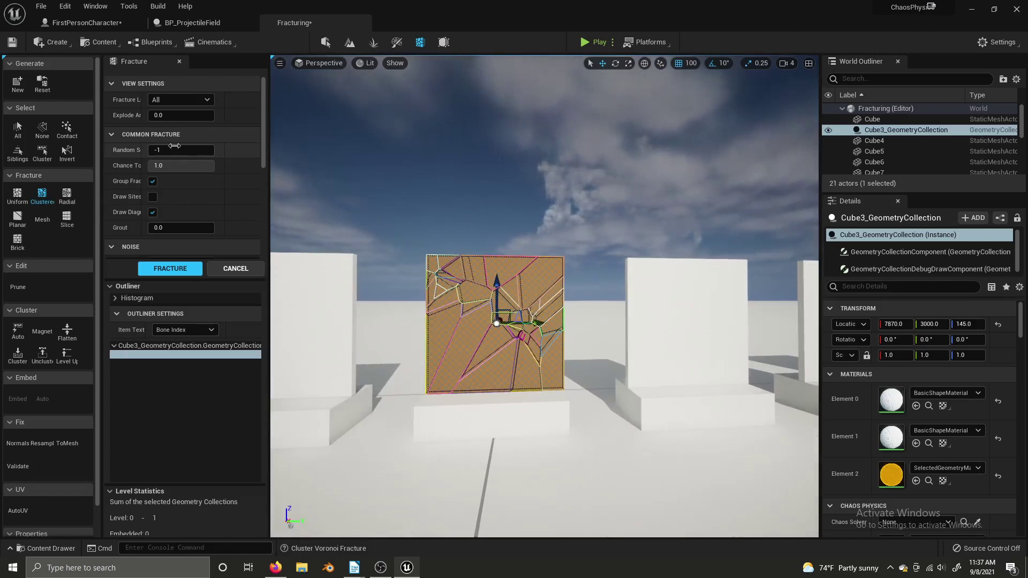
{"action": "scroll", "coordinate": [180, 191], "scroll_direction": "down", "scroll_amount": 4}
{"action": "left_click_drag", "start_coordinate": [182, 178], "coordinate": [206, 181]}
{"action": "left_click", "coordinate": [232, 178]}
{"action": "scroll", "coordinate": [185, 197], "scroll_direction": "down", "scroll_amount": 1}
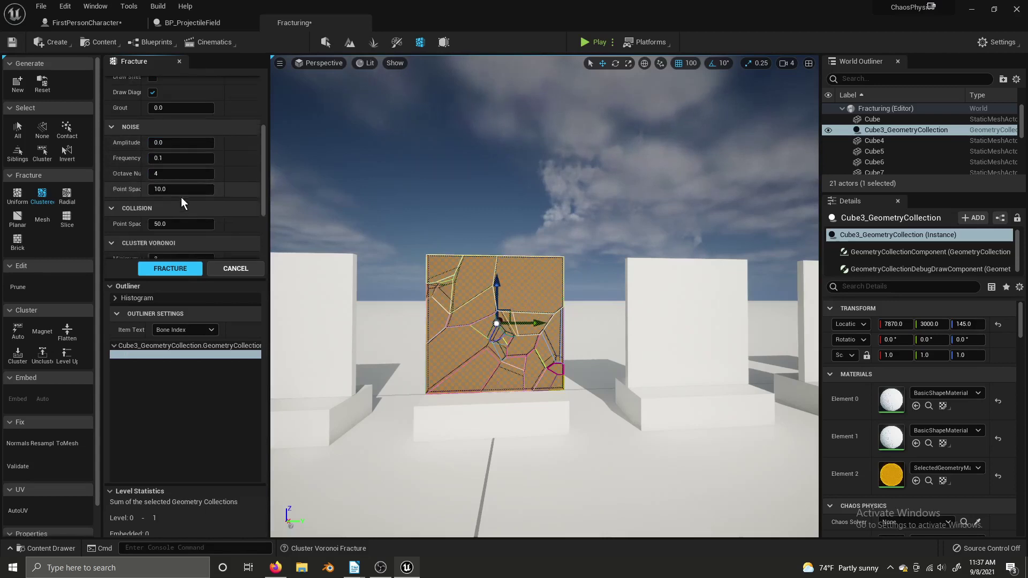
{"action": "scroll", "coordinate": [180, 201], "scroll_direction": "down", "scroll_amount": 2}
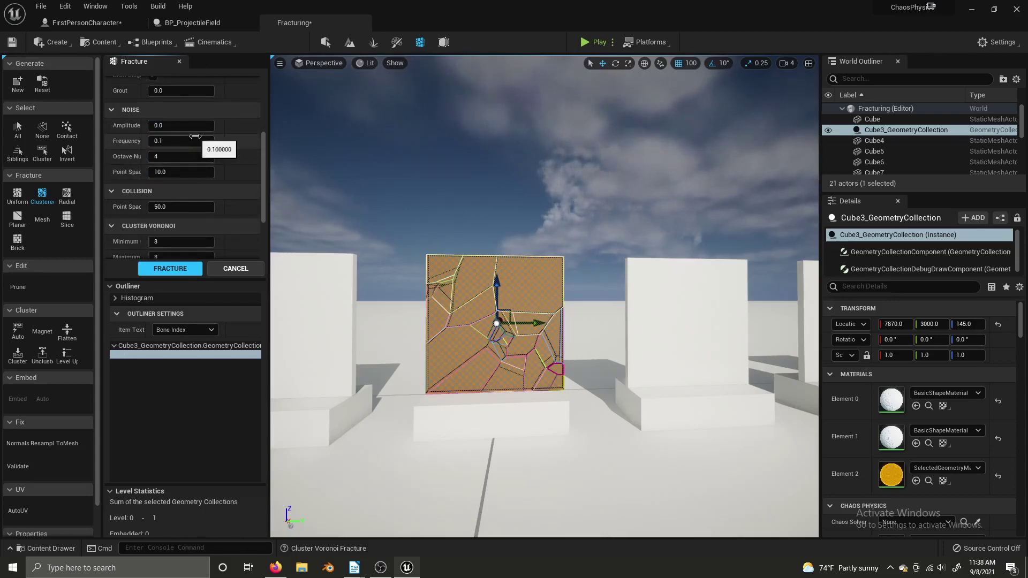
{"action": "scroll", "coordinate": [195, 137], "scroll_direction": "down", "scroll_amount": 2}
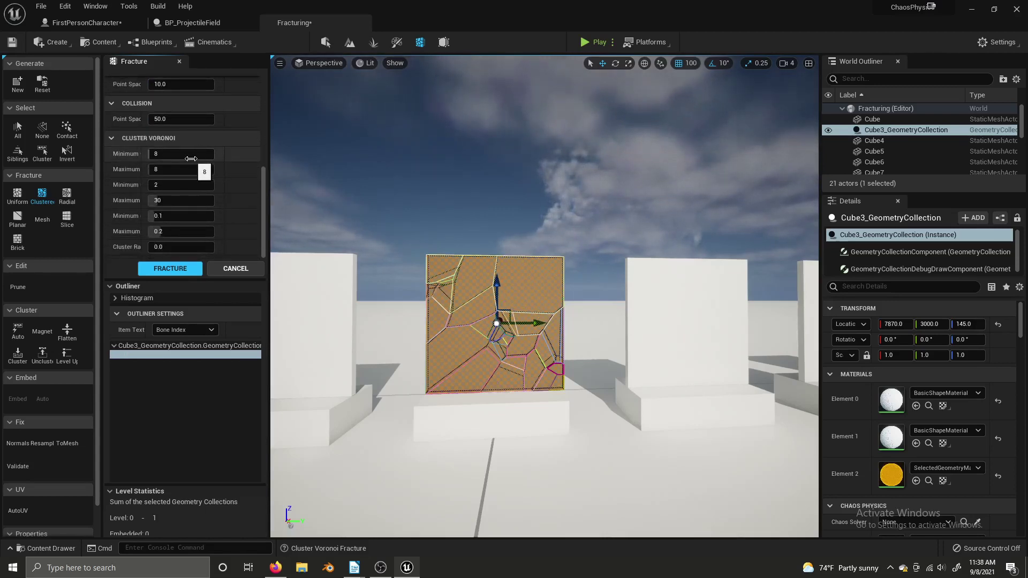
{"action": "left_click_drag", "start_coordinate": [174, 153], "coordinate": [196, 170]}
{"action": "left_click", "coordinate": [233, 154]}
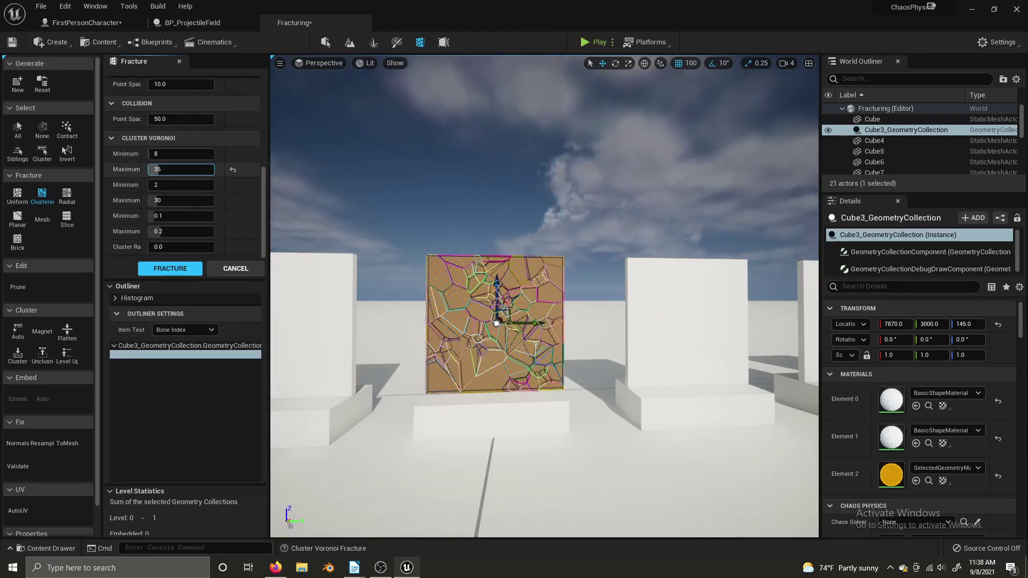
Step: Fracture the wall with Maximum Sites Per Cluster 94, maximum distance from center 0.21 and Cluster Radius -0.2
{"action": "left_click_drag", "start_coordinate": [143, 194], "coordinate": [181, 191]}
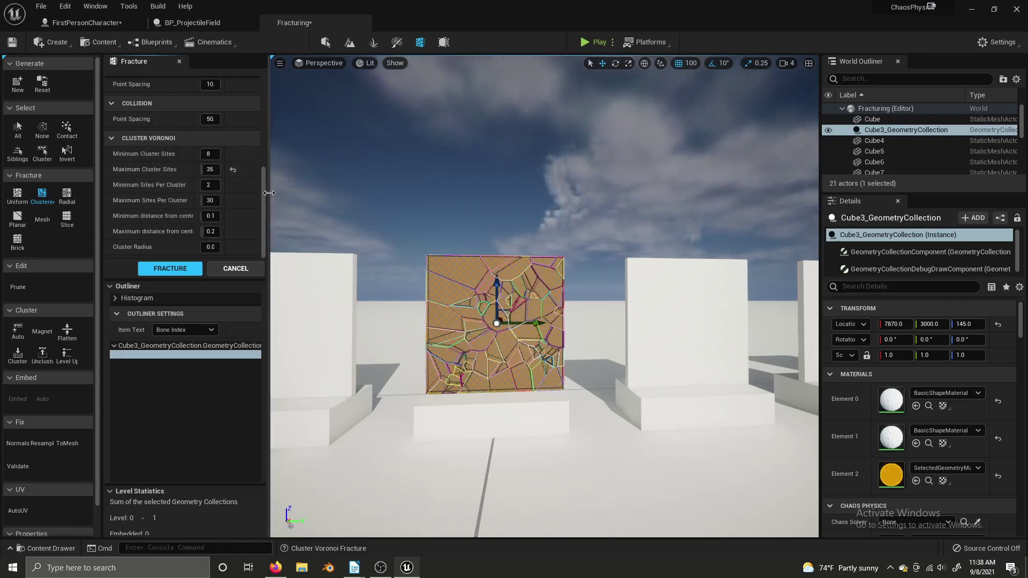
{"action": "left_click_drag", "start_coordinate": [269, 192], "coordinate": [331, 193]}
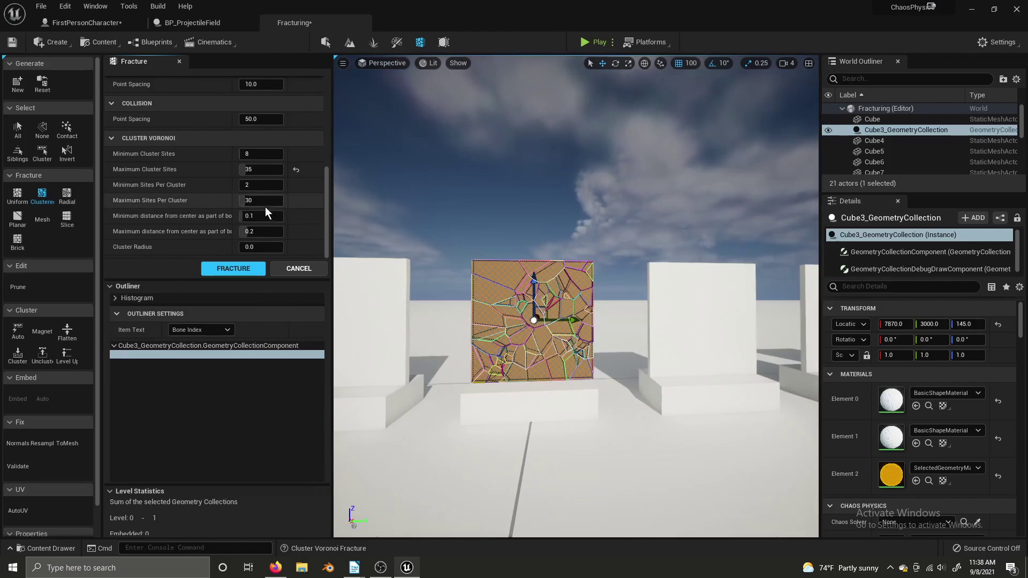
{"action": "left_click_drag", "start_coordinate": [266, 203], "coordinate": [305, 204]}
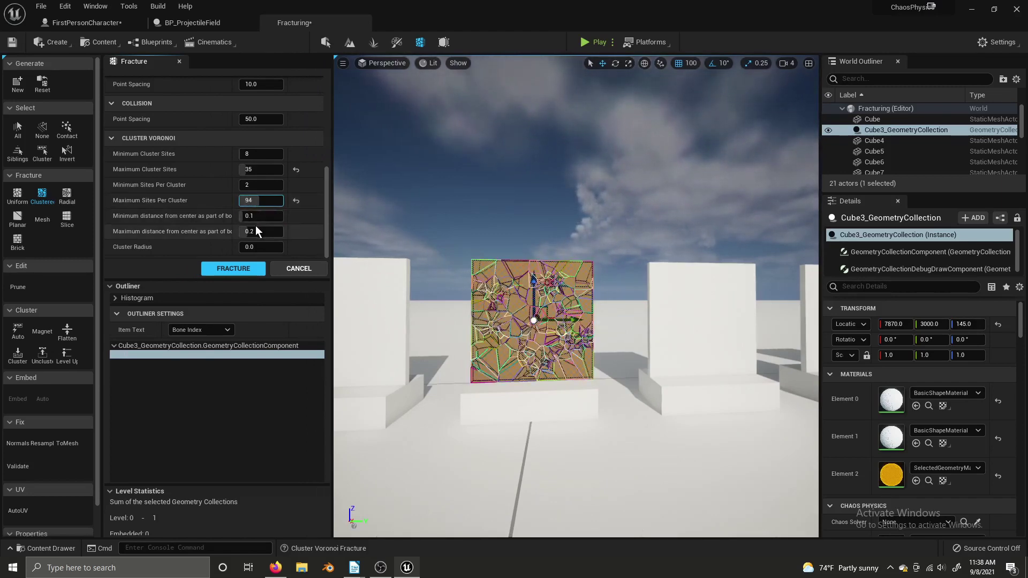
{"action": "mouse_move", "coordinate": [252, 247]}
{"action": "left_mouse_down"}
{"action": "mouse_move", "coordinate": [274, 247]}
{"action": "mouse_move", "coordinate": [251, 250]}
{"action": "mouse_move", "coordinate": [257, 230]}
{"action": "left_mouse_up"}
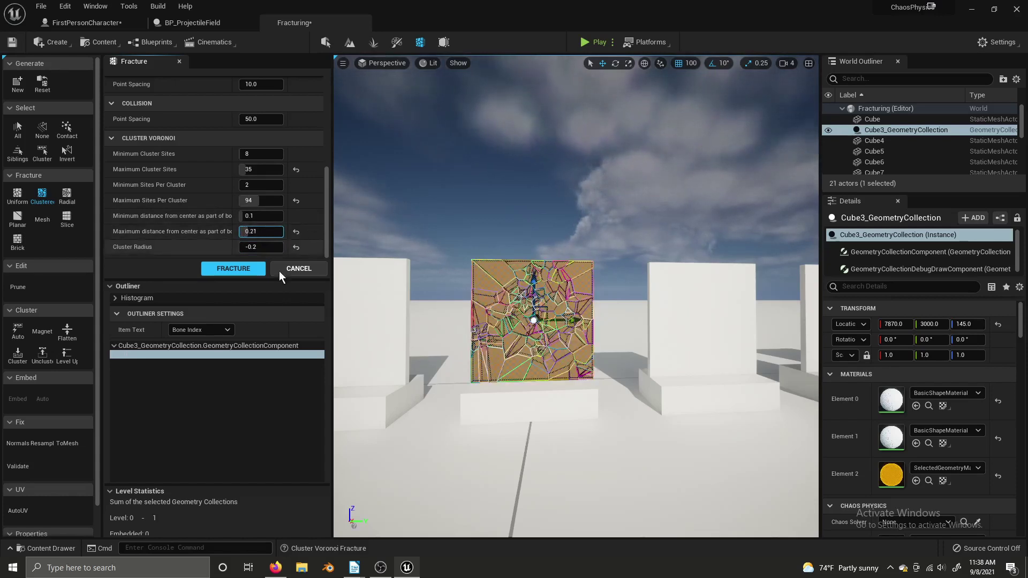
{"action": "left_click", "coordinate": [234, 269]}
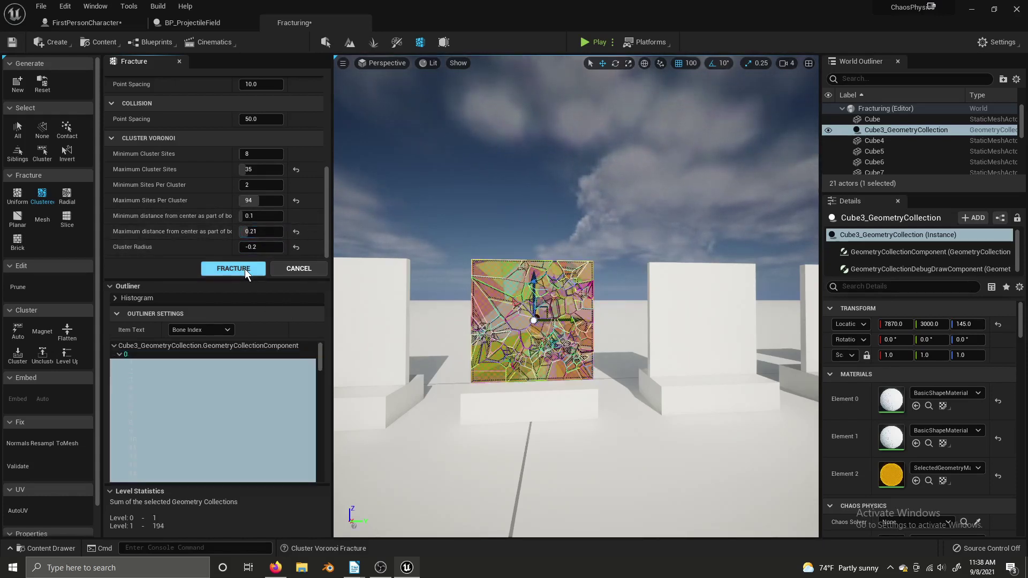
Step: Return to Selection mode and turn off Show Bone for the fractured Cube3_GeometryCollection wall
{"action": "left_click", "coordinate": [325, 42]}
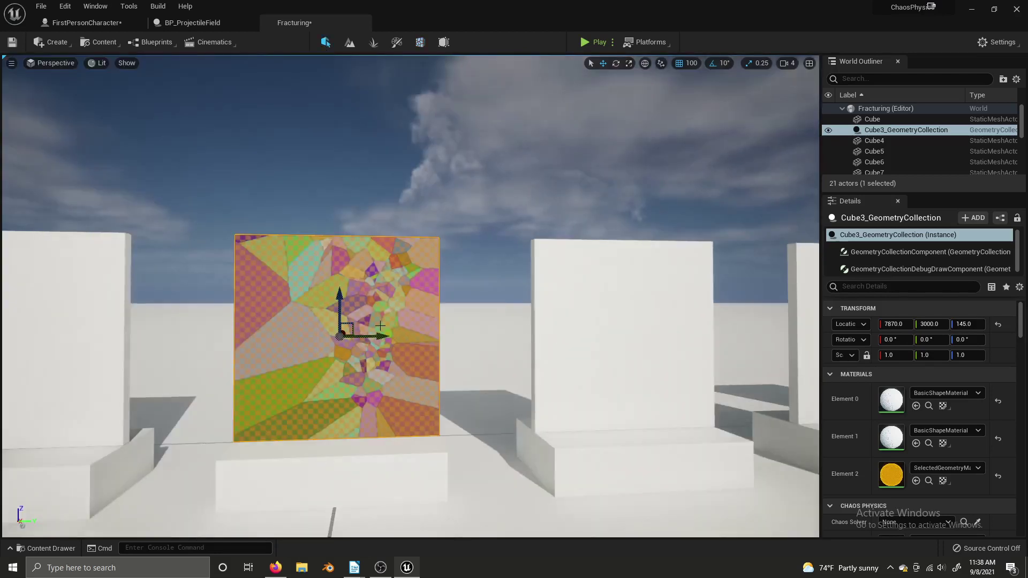
{"action": "left_click", "coordinate": [876, 288]}
{"action": "type", "text": "show"}
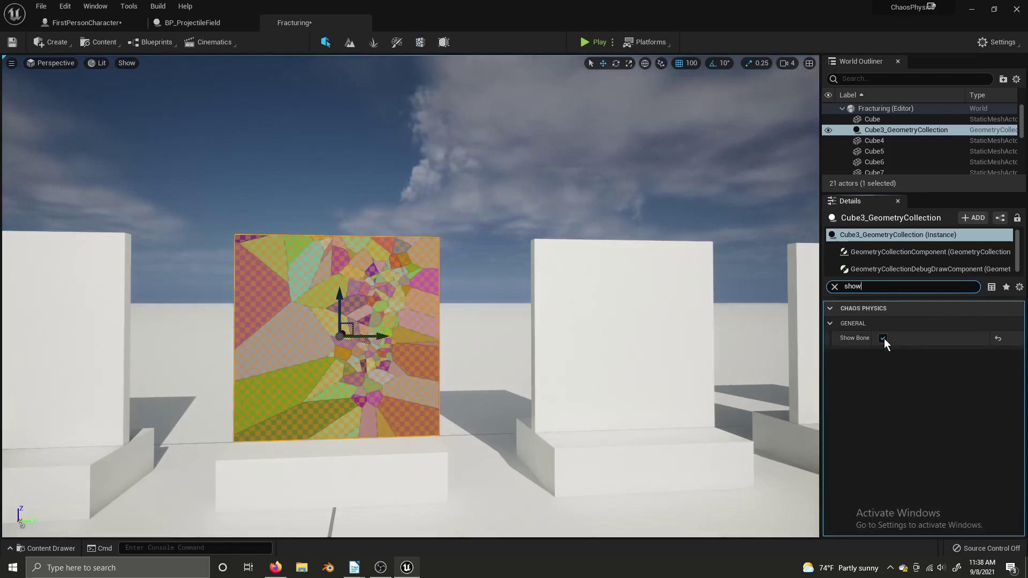
{"action": "left_click", "coordinate": [882, 338]}
Step: Browse to the Cube2_GeometryColle folder in the project content
{"action": "key", "text": "ctrl+space"}
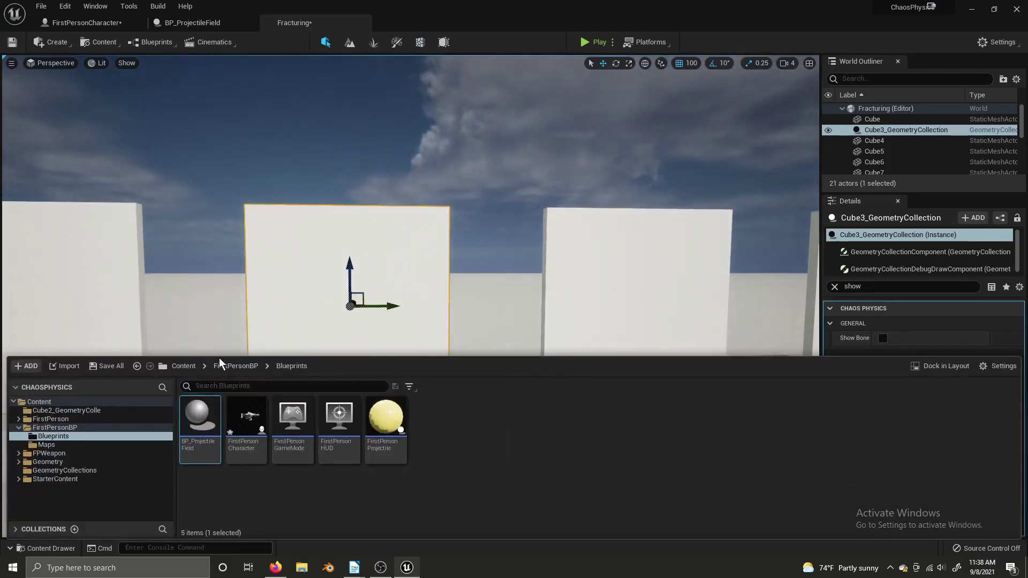
{"action": "left_click", "coordinate": [230, 366]}
{"action": "left_click", "coordinate": [184, 365]}
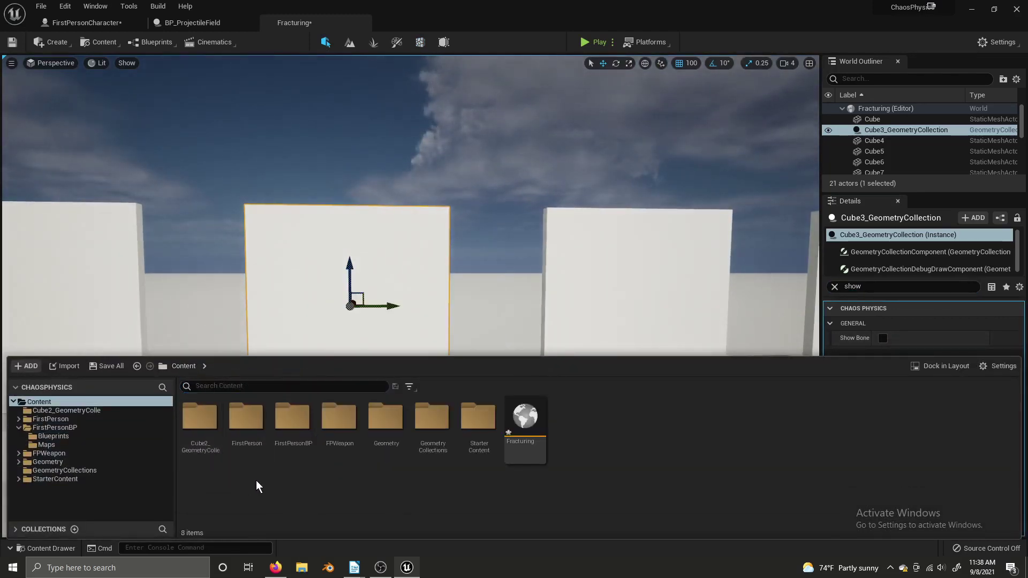
{"action": "double_click", "coordinate": [200, 420]}
{"action": "double_click", "coordinate": [246, 423]}
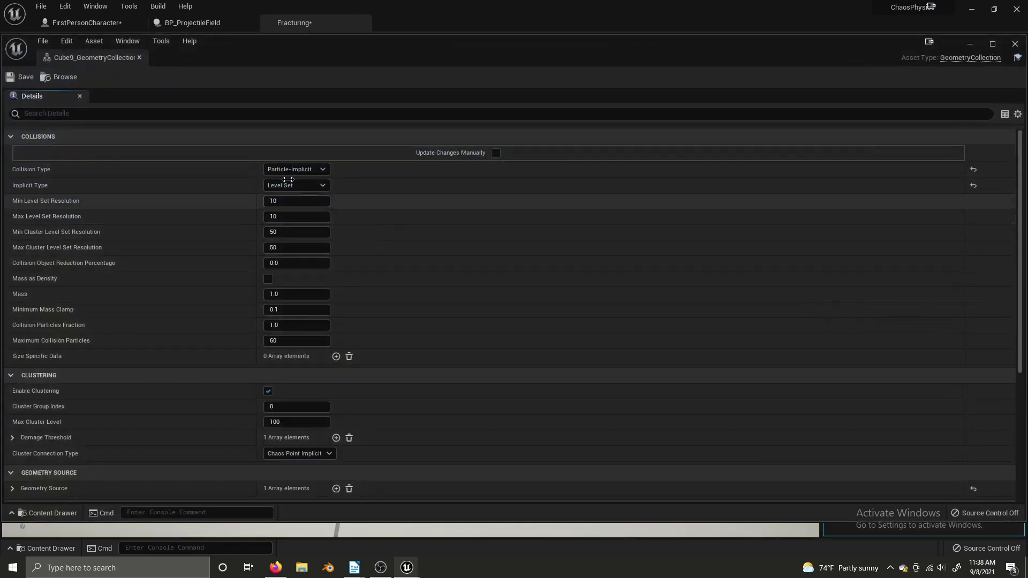
{"action": "left_click", "coordinate": [190, 24]}
{"action": "left_click", "coordinate": [114, 24]}
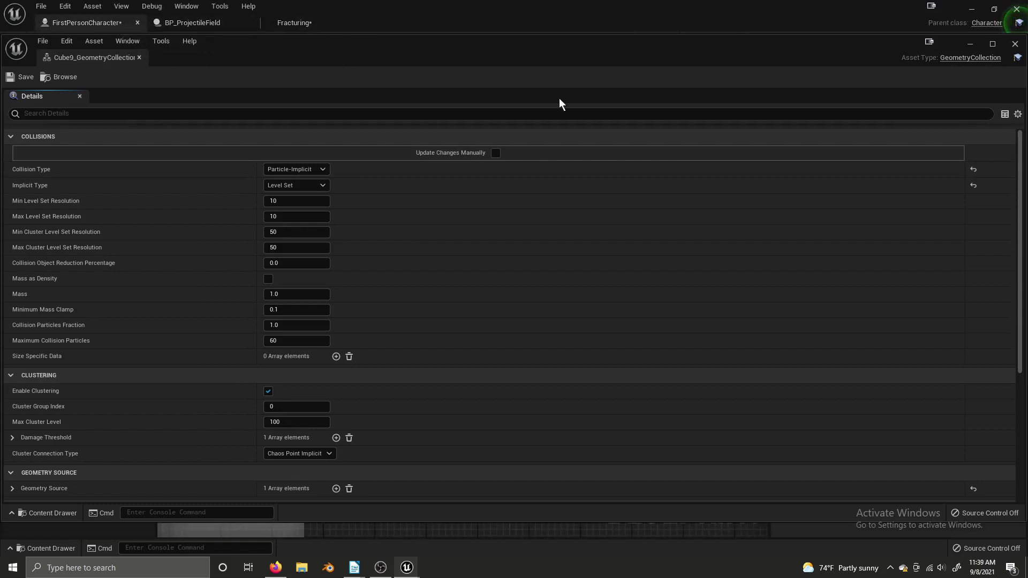
{"action": "left_click", "coordinate": [1016, 45]}
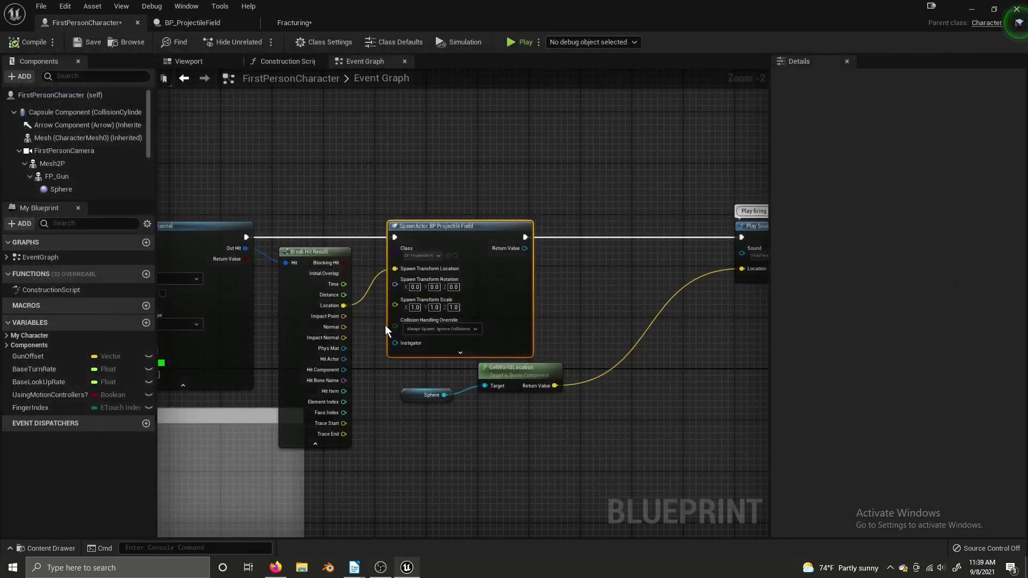
{"action": "left_click", "coordinate": [189, 23]}
{"action": "left_click", "coordinate": [303, 24]}
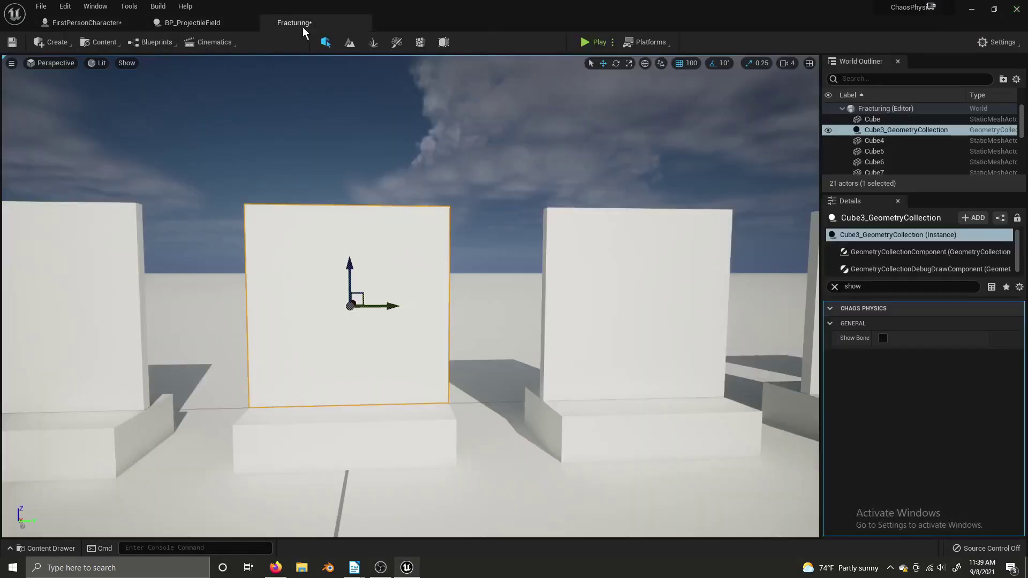
Step: Set the Cube3_GeometryCollection asset's Collision Type to Particle-Implicit and Implicit Type to Level Set, and close the asset
{"action": "key", "text": "ctrl+space"}
{"action": "double_click", "coordinate": [199, 433]}
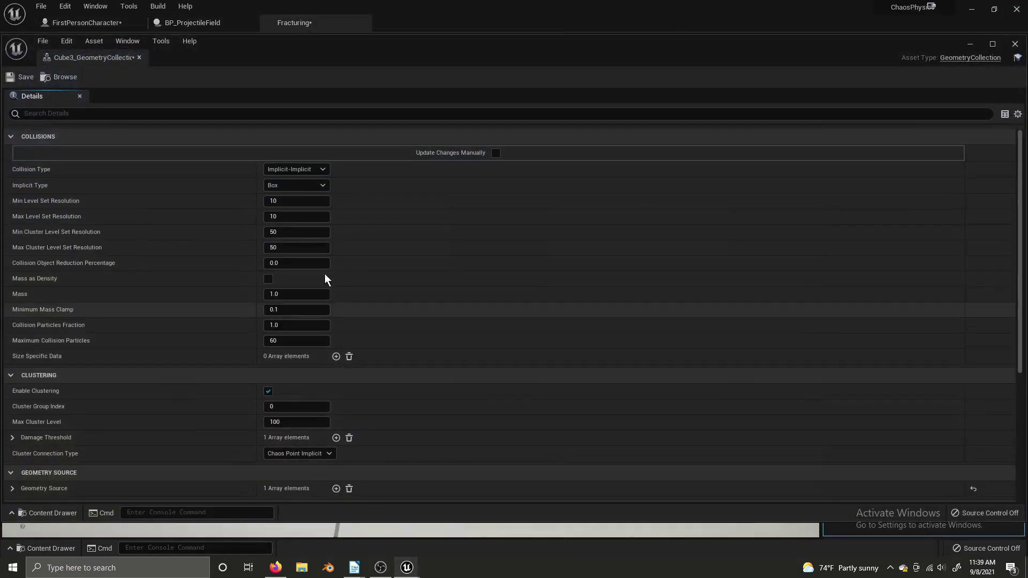
{"action": "left_click", "coordinate": [310, 170]}
{"action": "left_click", "coordinate": [295, 191]}
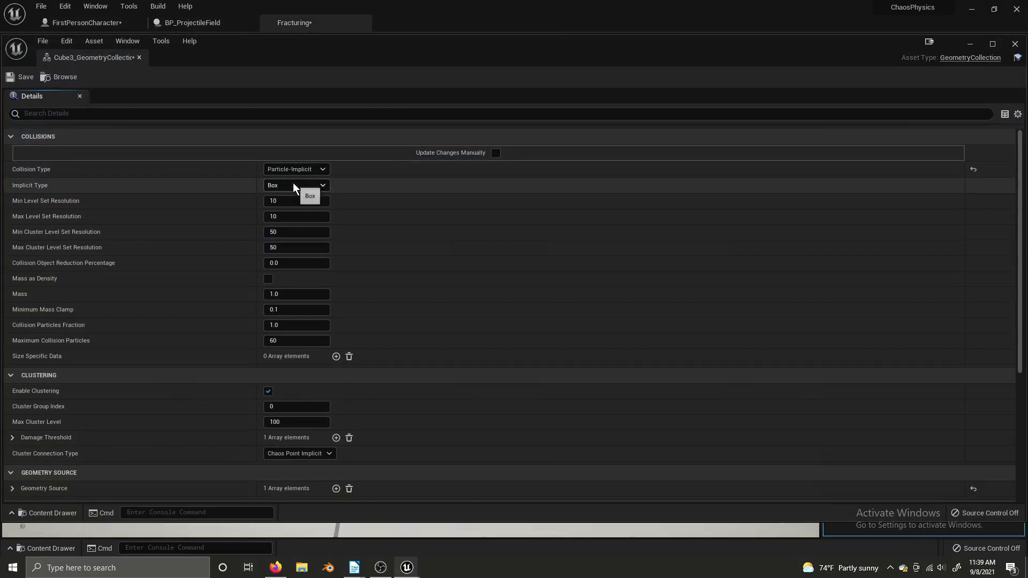
{"action": "left_click", "coordinate": [293, 185]}
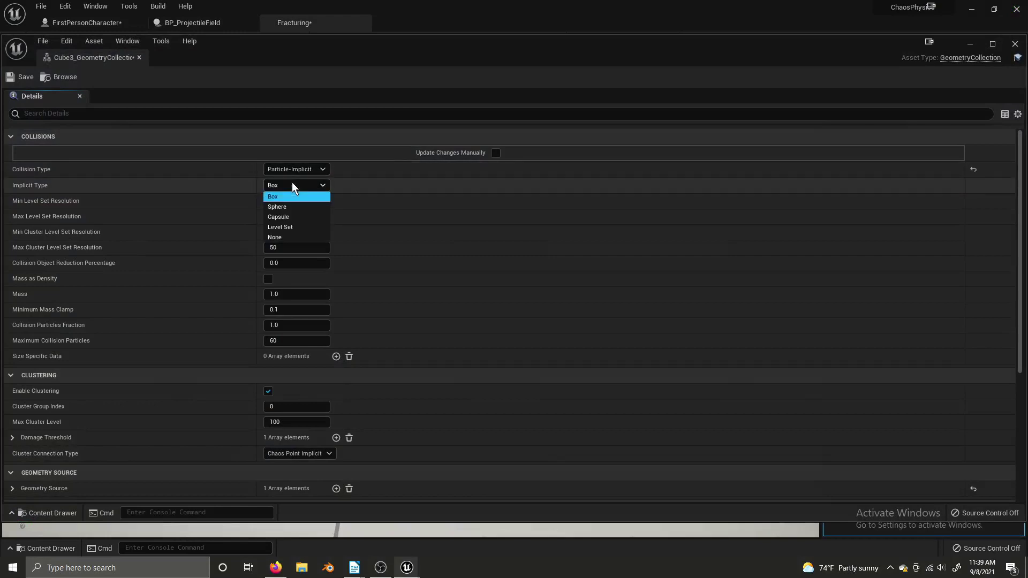
{"action": "left_click", "coordinate": [285, 227]}
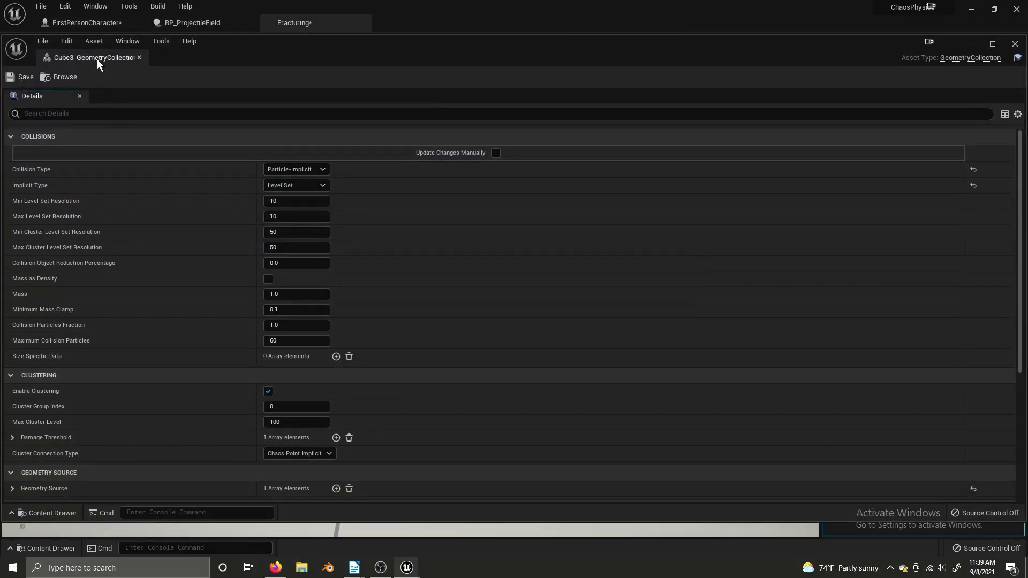
{"action": "left_click_drag", "start_coordinate": [97, 58], "coordinate": [435, 25]}
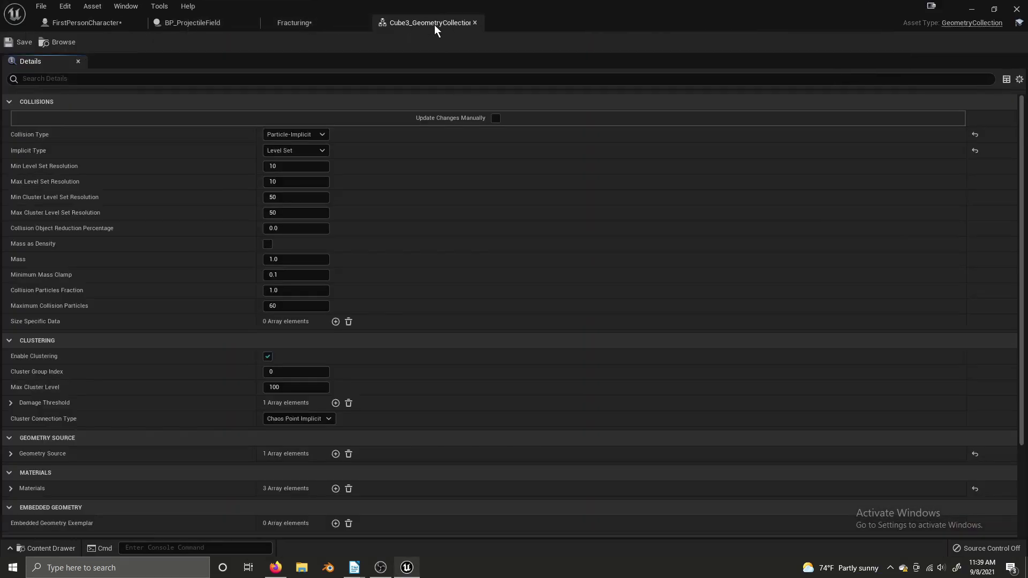
{"action": "left_click", "coordinate": [475, 22]}
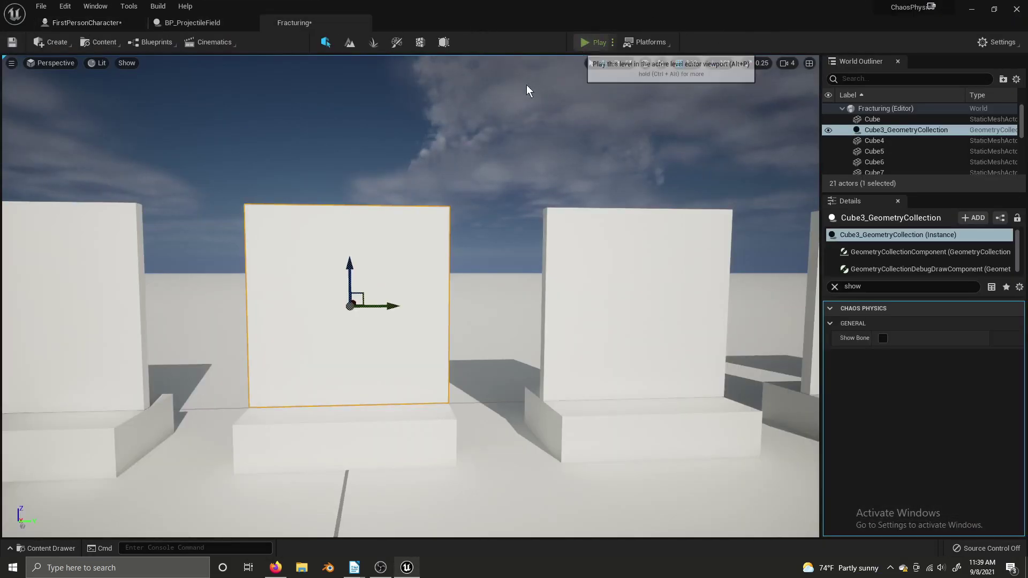
Step: Play-test the level by shooting the cluster-fractured Cube3 wall and its debris several times, ending the play session
{"action": "left_click", "coordinate": [593, 40]}
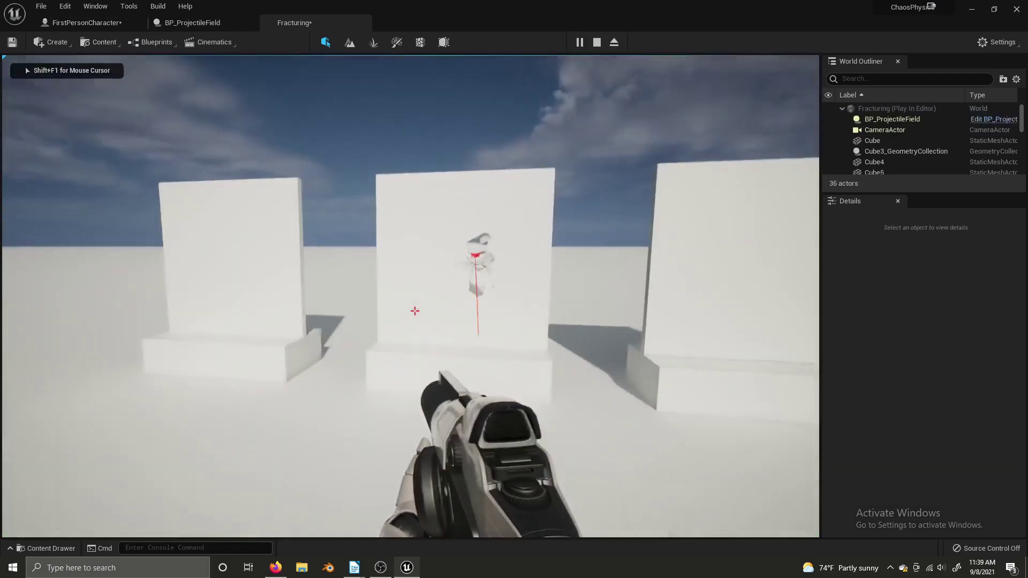
{"action": "left_click", "coordinate": [415, 312]}
{"action": "left_click", "coordinate": [415, 312]}
{"action": "left_click", "coordinate": [415, 311]}
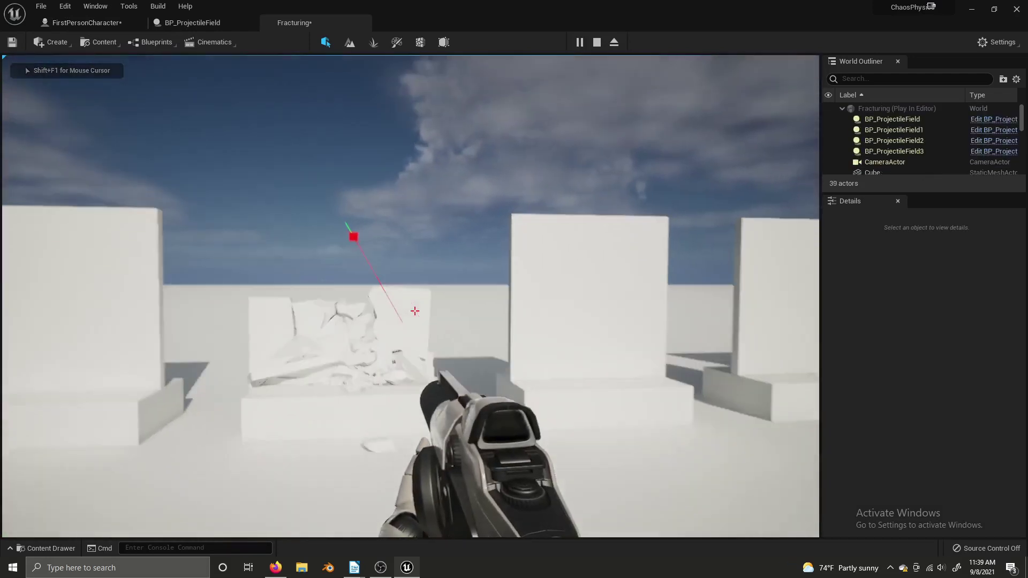
{"action": "key", "text": "s"}
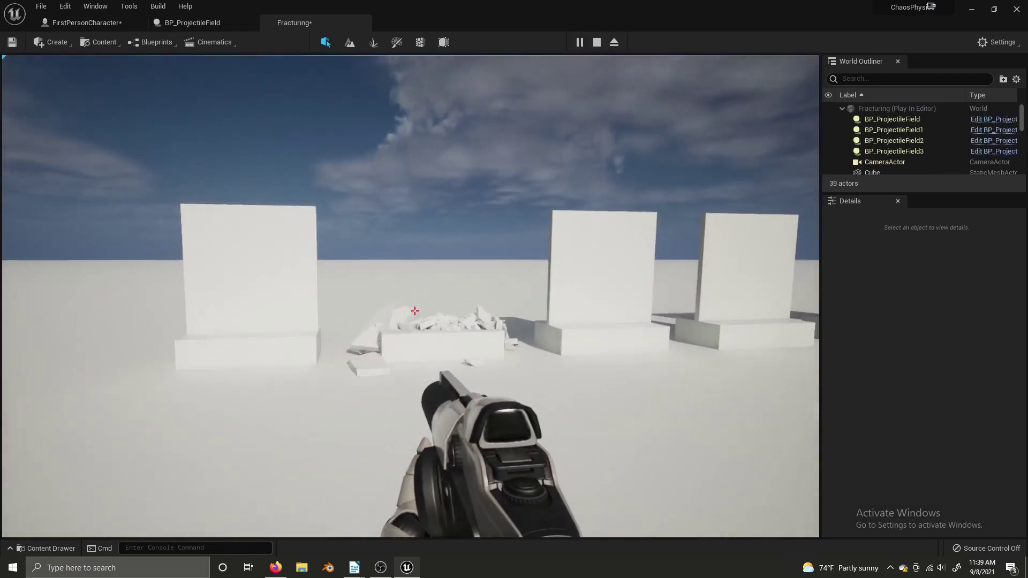
{"action": "key", "text": "w"}
{"action": "left_click", "coordinate": [415, 311]}
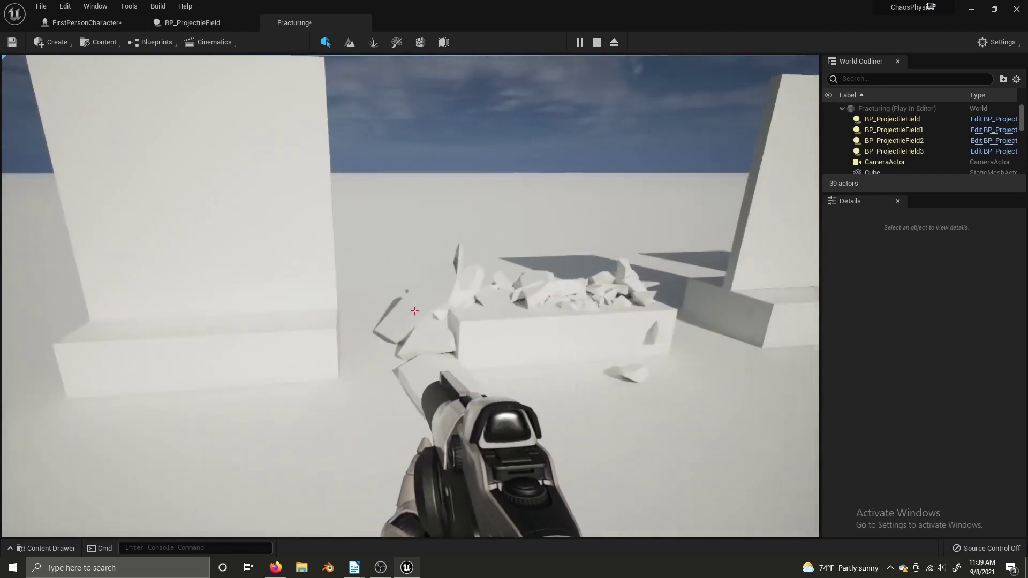
{"action": "key", "text": "s"}
{"action": "left_click", "coordinate": [415, 311]}
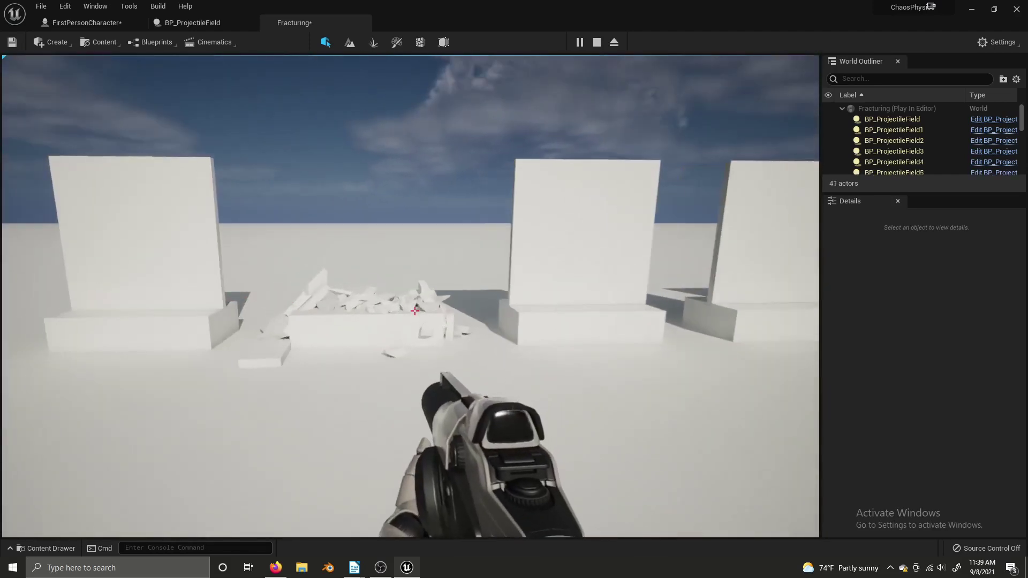
{"action": "key", "text": "Escape"}
Step: Examine the event graphs and construction scripts of BP_ProjectileField and FirstPersonCharacter, including the SpawnActor BP Projectile Field node
{"action": "left_click", "coordinate": [181, 24]}
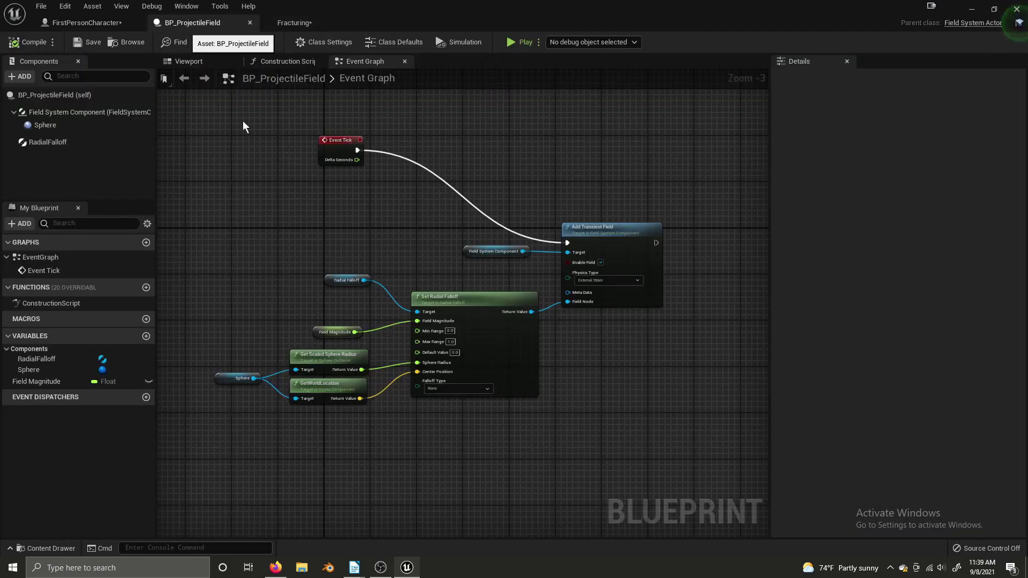
{"action": "left_click", "coordinate": [279, 62]}
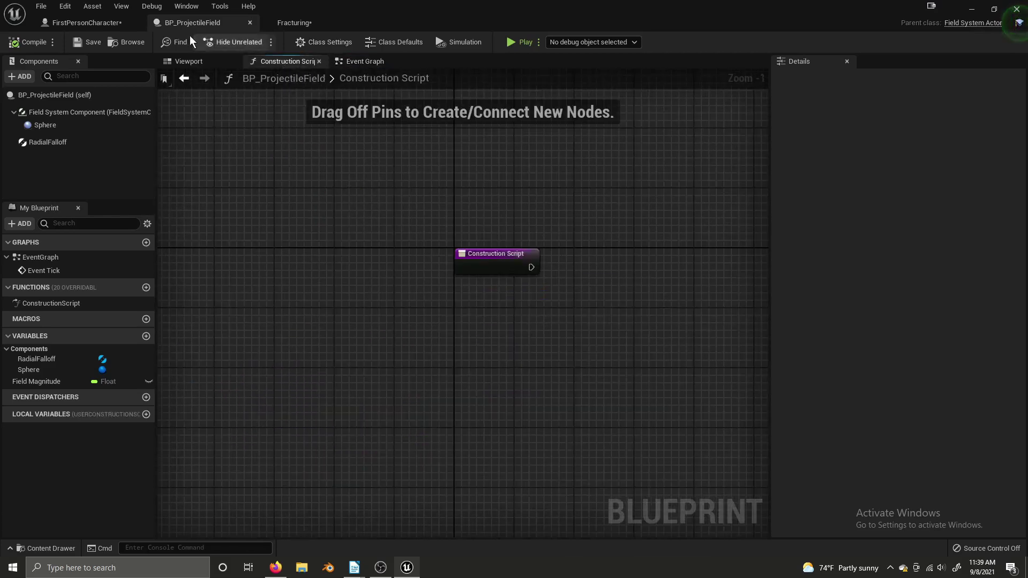
{"action": "left_click", "coordinate": [86, 24]}
{"action": "scroll", "coordinate": [389, 211], "scroll_direction": "down", "scroll_amount": 3}
{"action": "scroll", "coordinate": [389, 210], "scroll_direction": "up", "scroll_amount": 3}
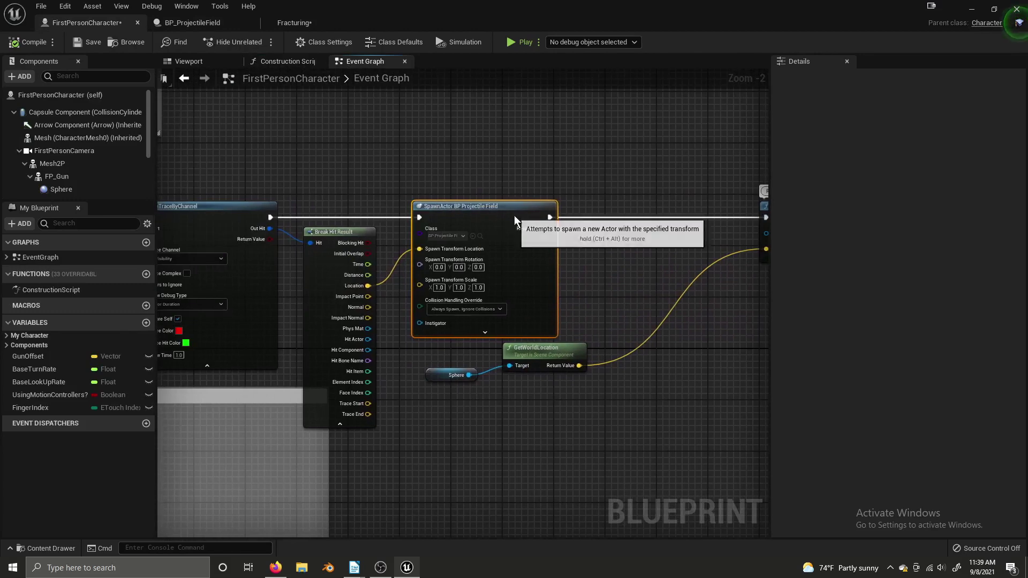
{"action": "left_click", "coordinate": [534, 174]}
{"action": "left_click", "coordinate": [283, 62]}
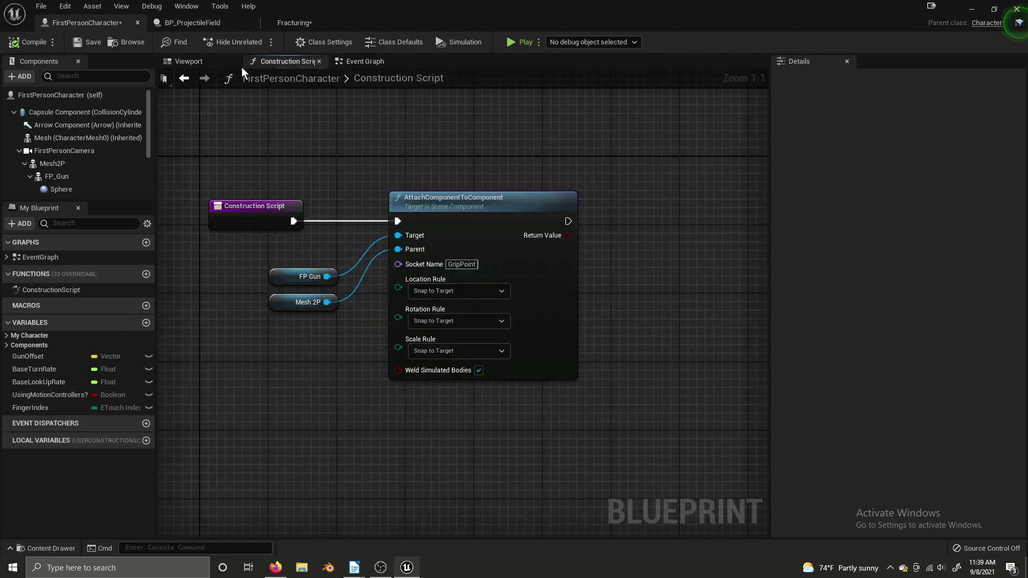
{"action": "right_click", "coordinate": [246, 95]}
Step: Show the event graph of the BP_ProjectileField blueprint
{"action": "left_click", "coordinate": [213, 24]}
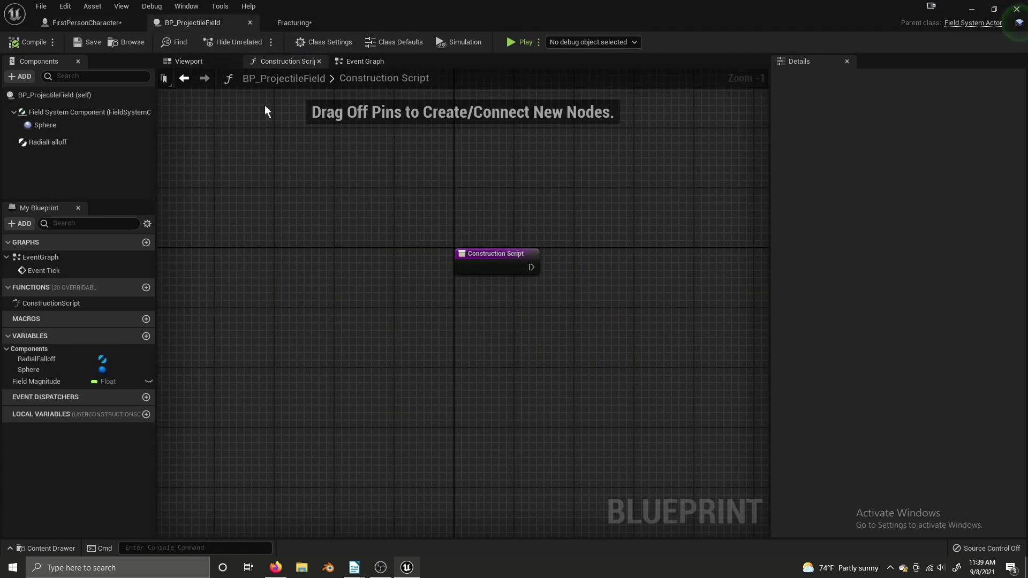
{"action": "left_click", "coordinate": [356, 62]}
{"action": "right_click", "coordinate": [373, 199]}
{"action": "type", "text": "b"}
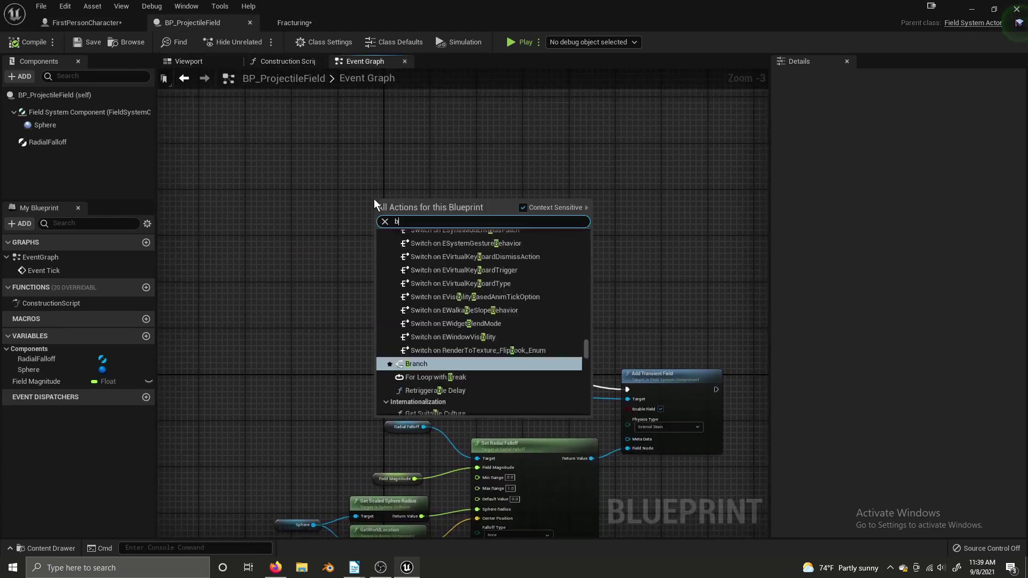
{"action": "type", "text": "egin p"}
{"action": "key", "text": "BackSpace"}
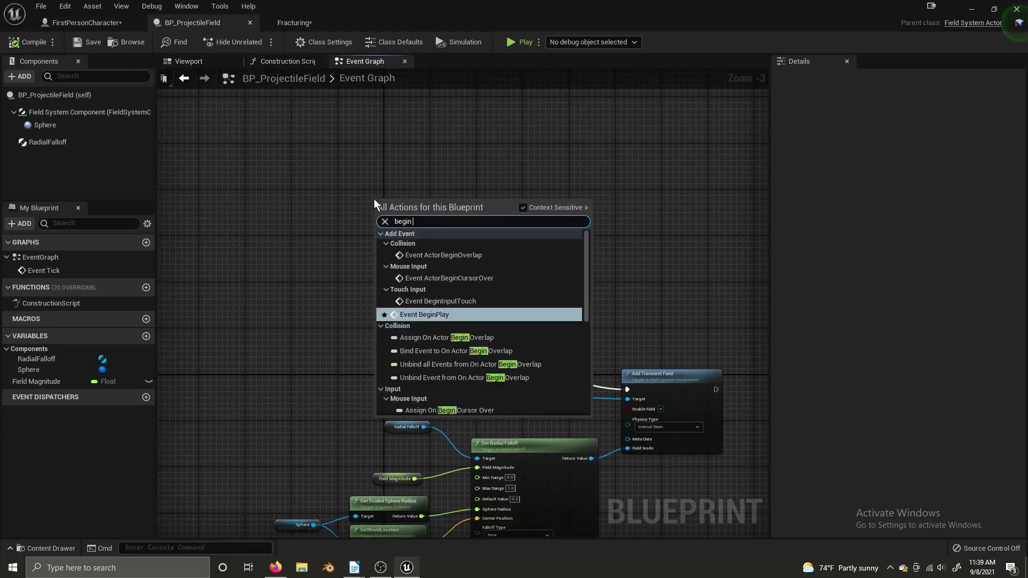
{"action": "key", "text": "BackSpace"}
{"action": "key", "text": "BackSpace"}
{"action": "key", "text": "BackSpace"}
{"action": "key", "text": "BackSpace"}
{"action": "key", "text": "BackSpace"}
{"action": "key", "text": "BackSpace"}
{"action": "type", "text": "spawn"}
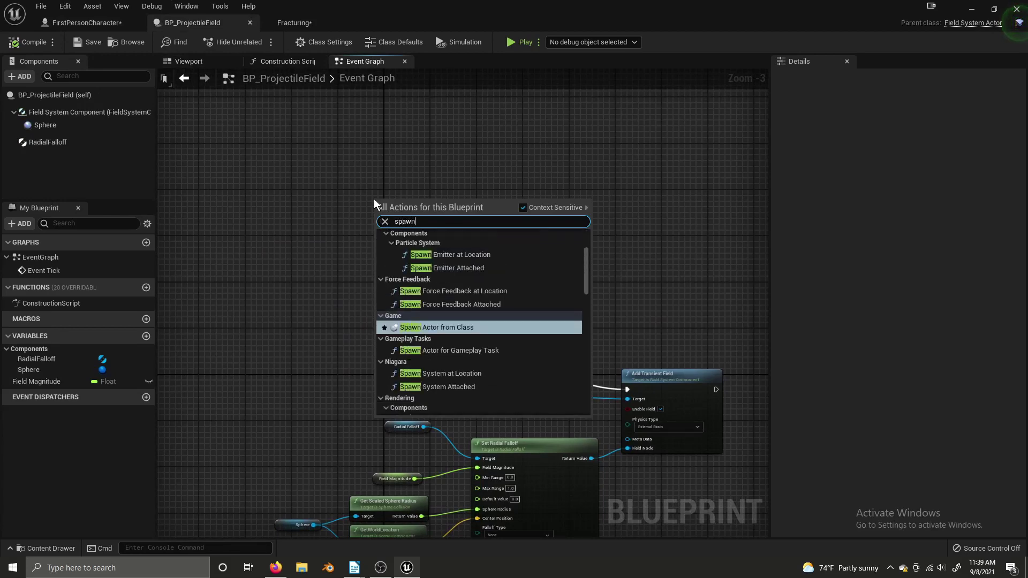
{"action": "type", "text": "ed"}
{"action": "key", "text": "BackSpace"}
{"action": "key", "text": "BackSpace"}
{"action": "key", "text": "BackSpace"}
{"action": "key", "text": "BackSpace"}
{"action": "key", "text": "BackSpace"}
{"action": "key", "text": "BackSpace"}
{"action": "key", "text": "BackSpace"}
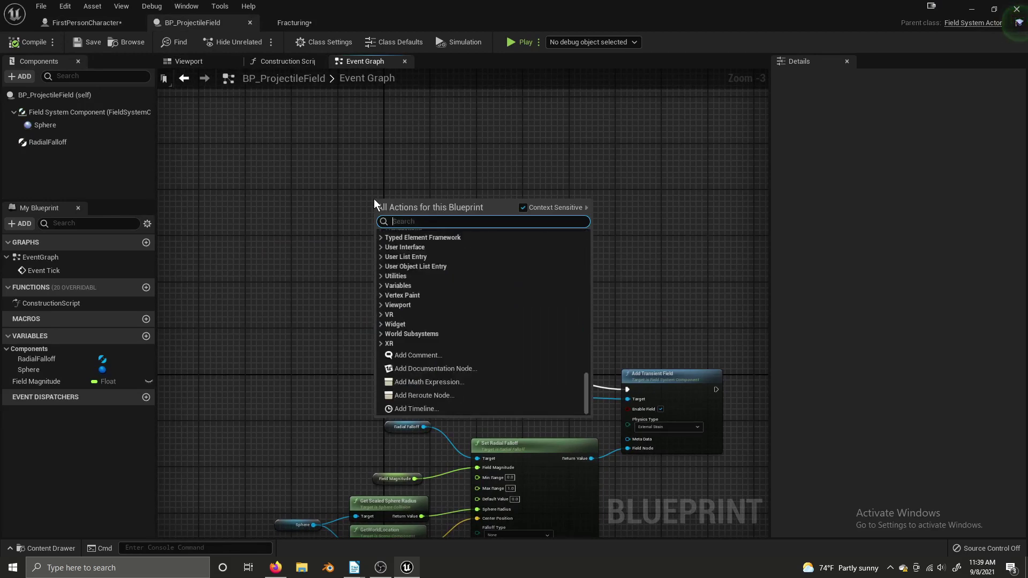
{"action": "type", "text": "begin"}
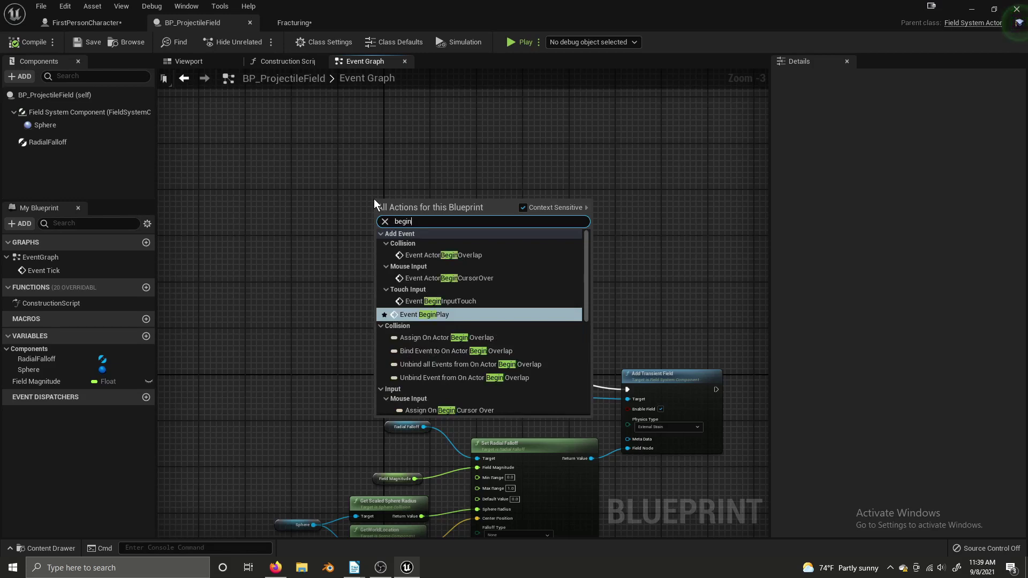
{"action": "key", "text": "Escape"}
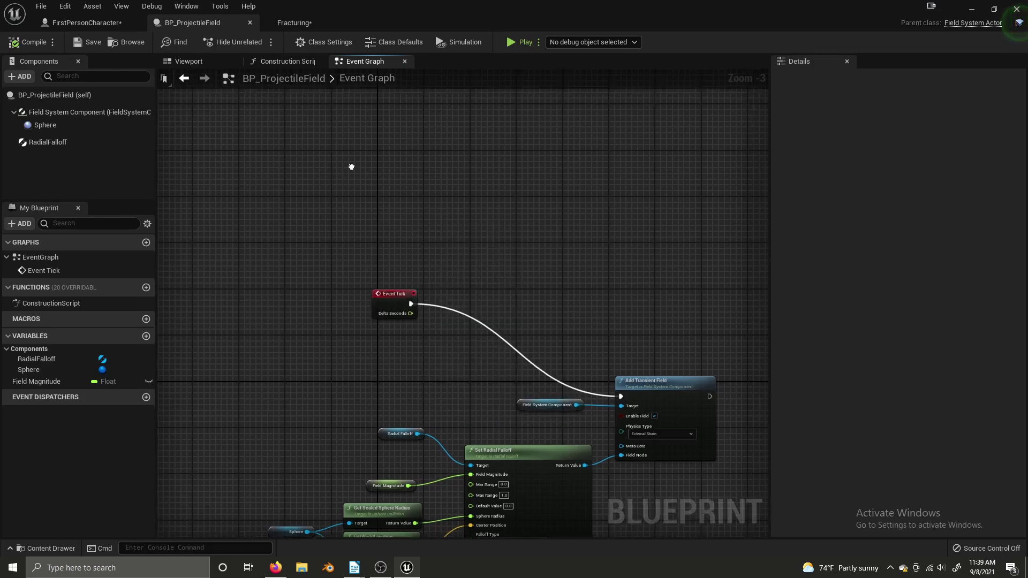
{"action": "right_click_drag", "start_coordinate": [351, 165], "coordinate": [288, 116]}
{"action": "right_click_drag", "start_coordinate": [341, 140], "coordinate": [297, 162]}
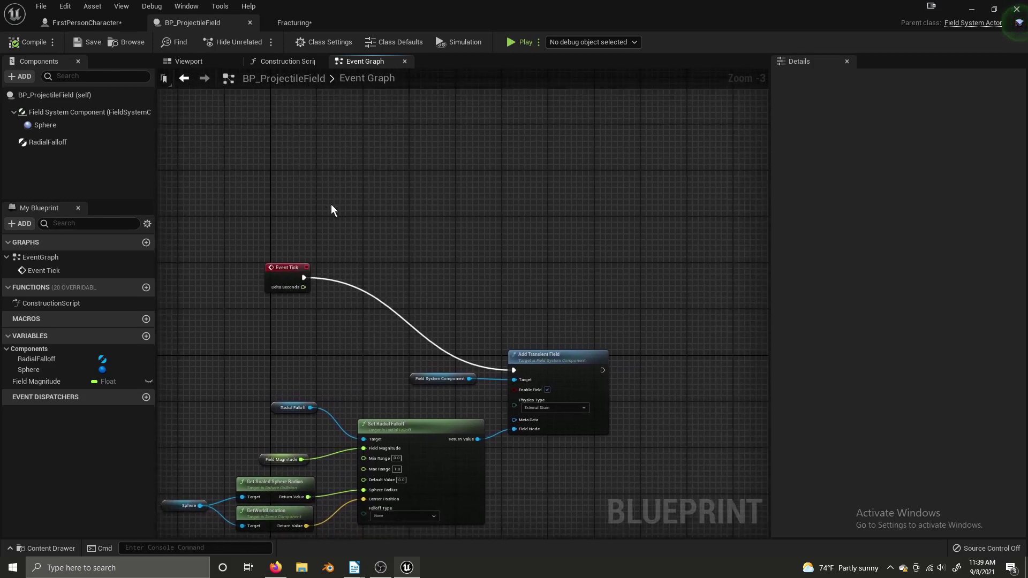
{"action": "right_click_drag", "start_coordinate": [475, 293], "coordinate": [327, 273]}
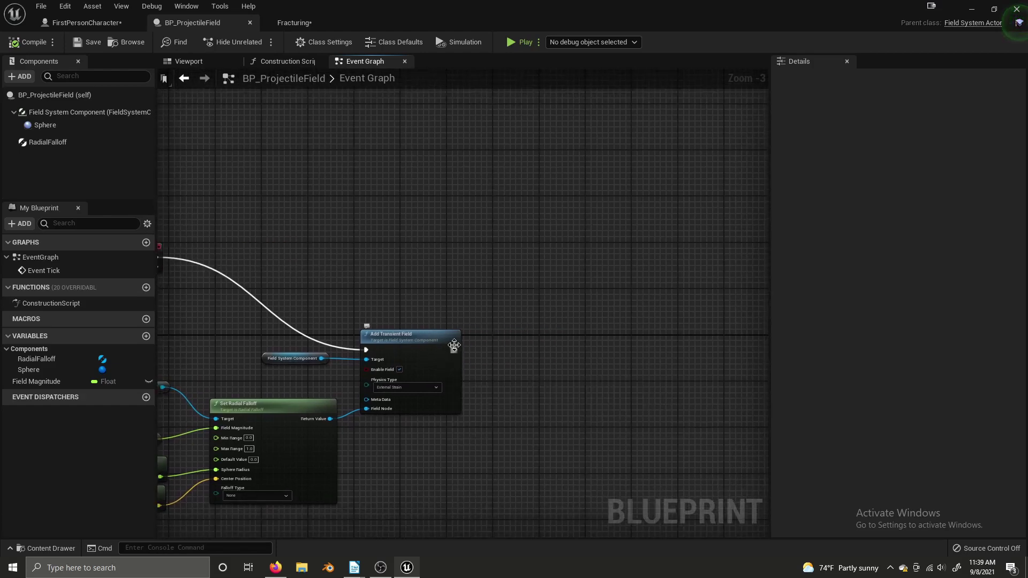
{"action": "left_click_drag", "start_coordinate": [454, 350], "coordinate": [533, 351]}
{"action": "type", "text": "timer"}
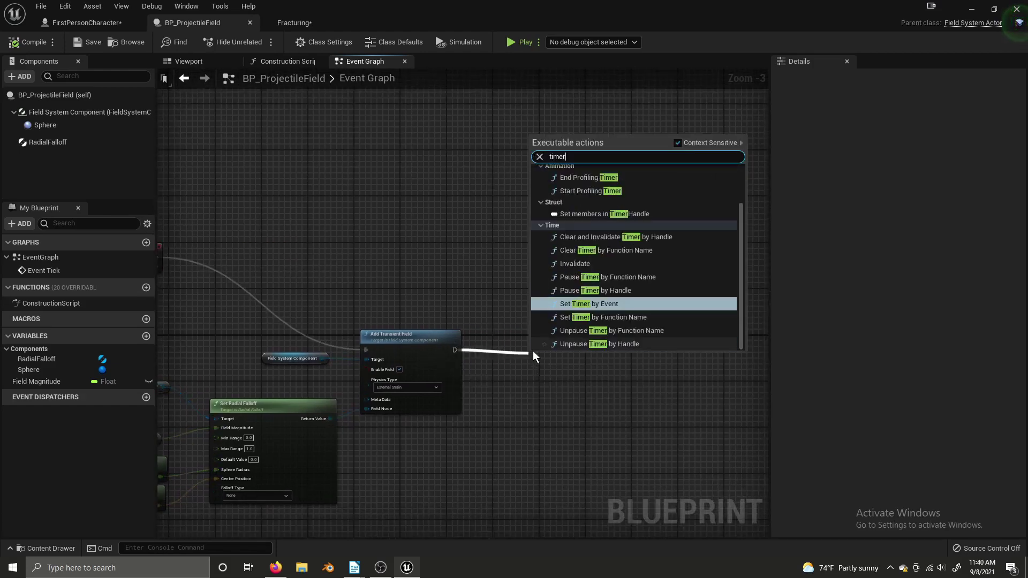
{"action": "key", "text": "Escape"}
Step: Add a Delay node to the event graph and wire its execution input to the Add Transient Field output
{"action": "right_click", "coordinate": [534, 349]}
{"action": "type", "text": "timer"}
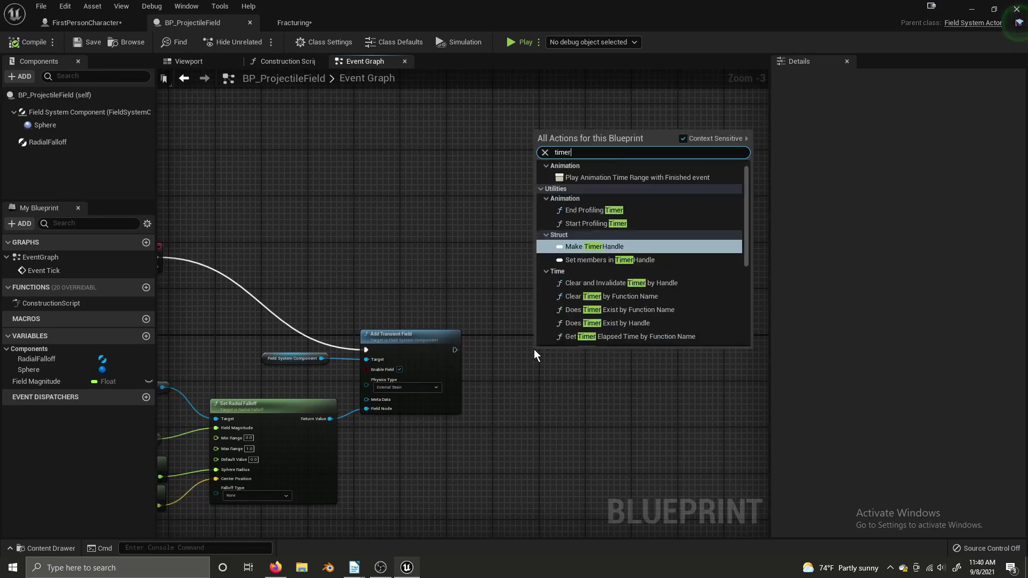
{"action": "key", "text": "BackSpace"}
{"action": "key", "text": "BackSpace"}
{"action": "key", "text": "BackSpace"}
{"action": "key", "text": "BackSpace"}
{"action": "key", "text": "BackSpace"}
{"action": "type", "text": "delay"}
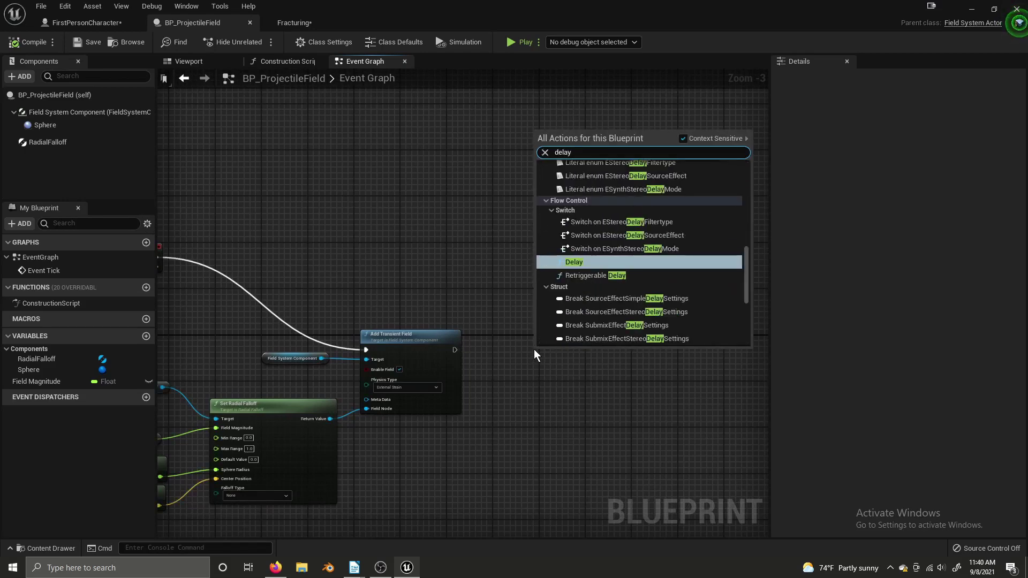
{"action": "key", "text": "Return"}
{"action": "left_click_drag", "start_coordinate": [540, 362], "coordinate": [462, 362]}
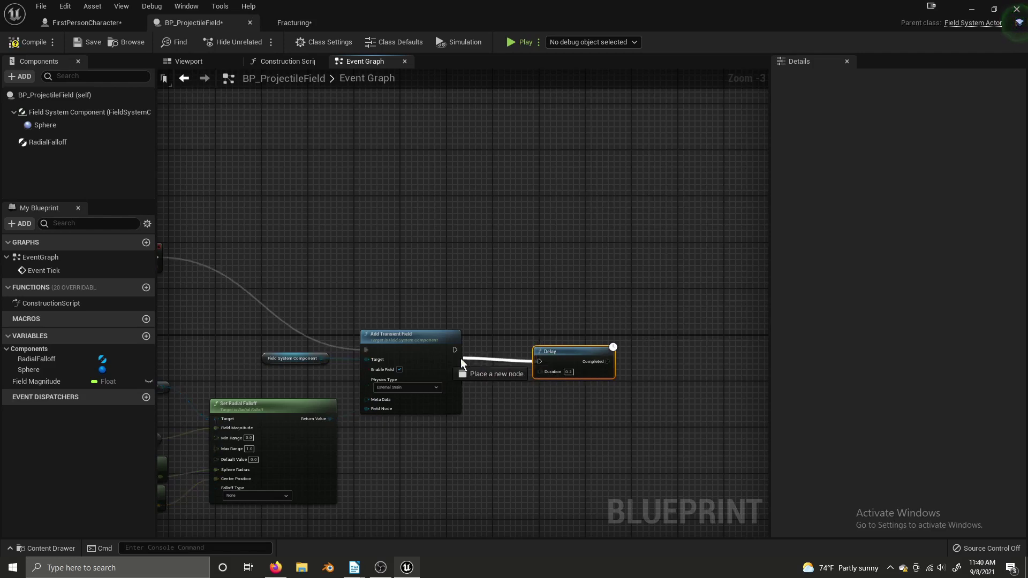
Step: Add a DestroyActor node to the Delay's Completed output and save BP_ProjectileField
{"action": "right_click_drag", "start_coordinate": [557, 346], "coordinate": [442, 369]}
{"action": "scroll", "coordinate": [473, 369], "scroll_direction": "up", "scroll_amount": 2}
{"action": "left_click_drag", "start_coordinate": [439, 353], "coordinate": [491, 349]}
{"action": "type", "text": "destroy"}
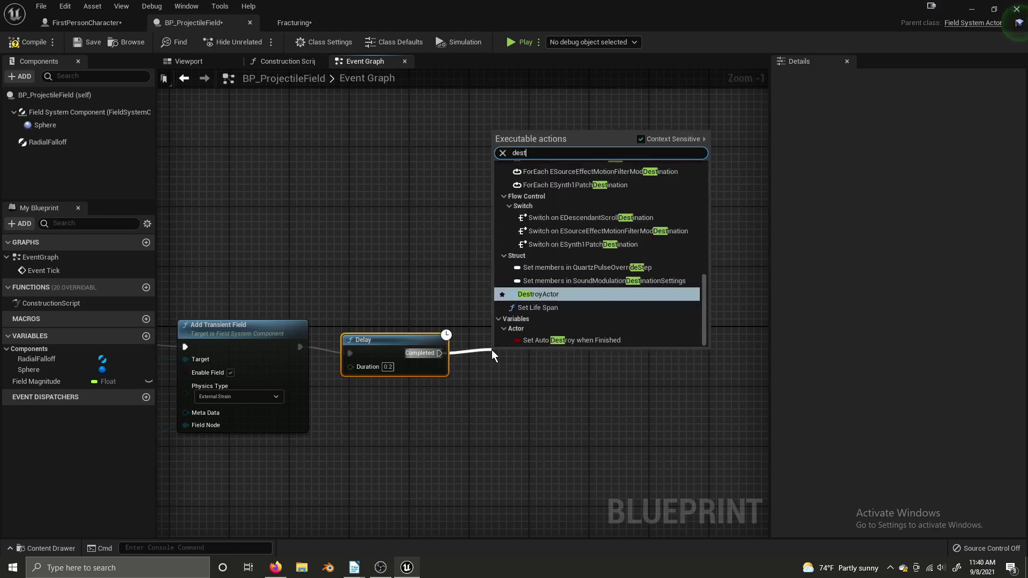
{"action": "key", "text": "Return"}
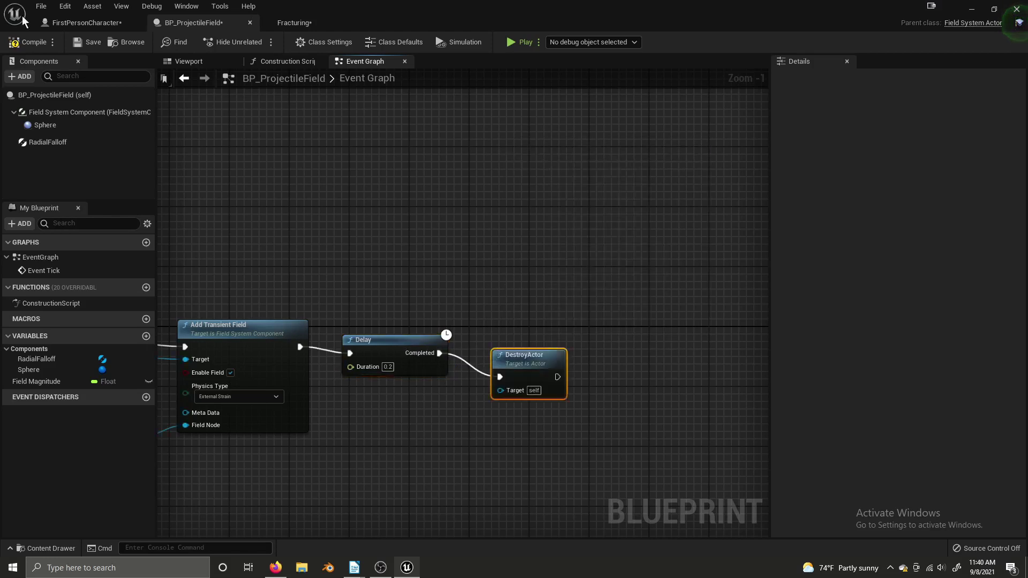
{"action": "left_click", "coordinate": [84, 43]}
Step: Play-test the Fracturing level by shooting the Cube3 wall and the fractured wall beside it, ending the play session
{"action": "left_click", "coordinate": [123, 22]}
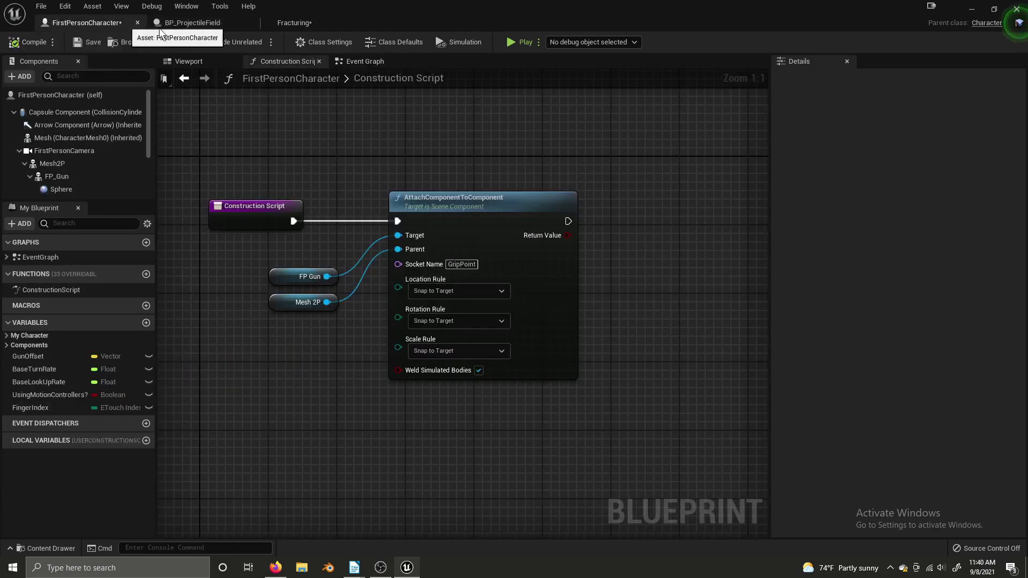
{"action": "left_click", "coordinate": [314, 19]}
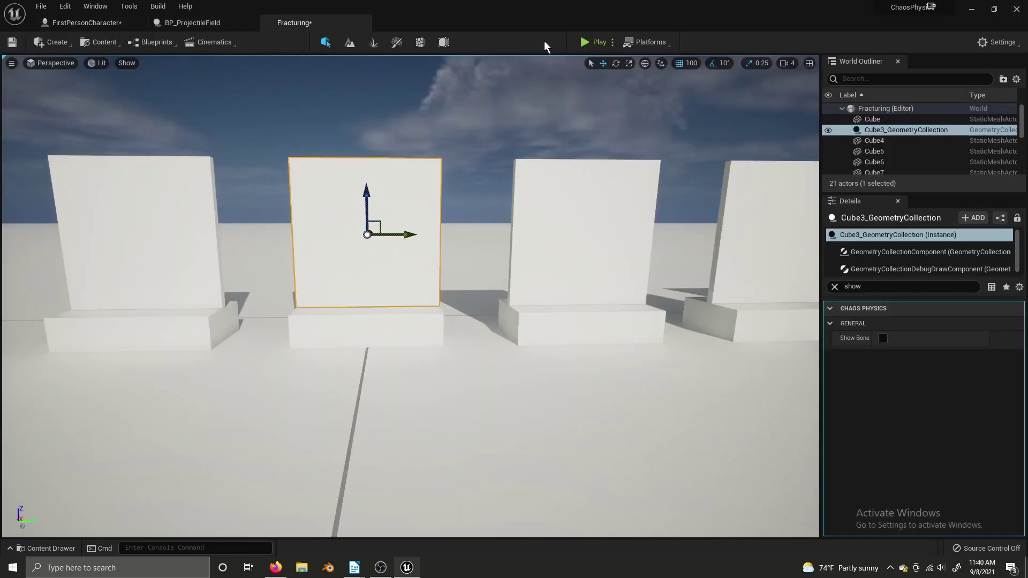
{"action": "left_click", "coordinate": [585, 42]}
{"action": "left_click", "coordinate": [415, 311]}
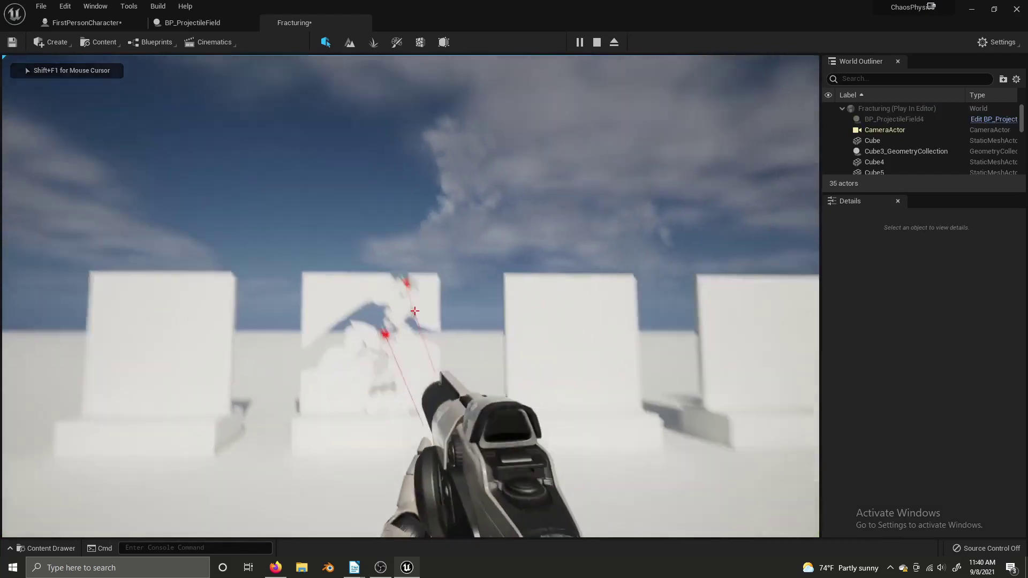
{"action": "left_click", "coordinate": [415, 310]}
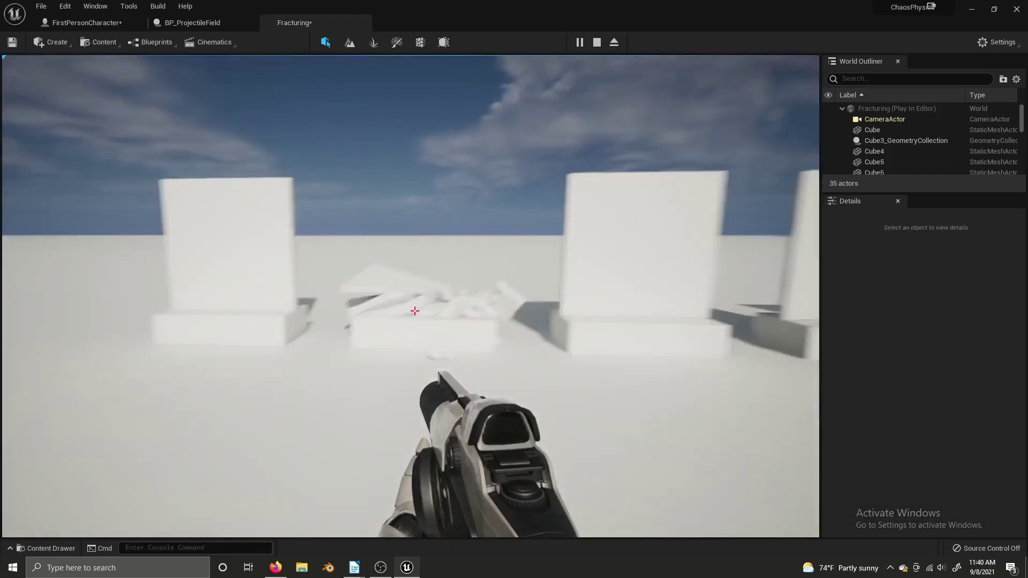
{"action": "key", "text": "w"}
{"action": "left_click", "coordinate": [415, 311]}
{"action": "left_click", "coordinate": [415, 311]}
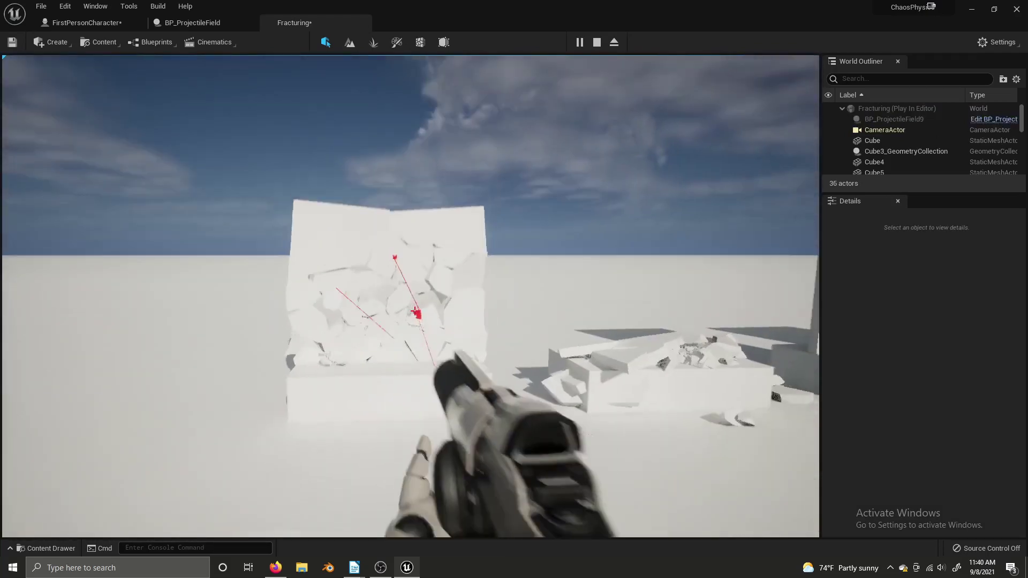
{"action": "left_click", "coordinate": [415, 311]}
{"action": "key", "text": "Escape"}
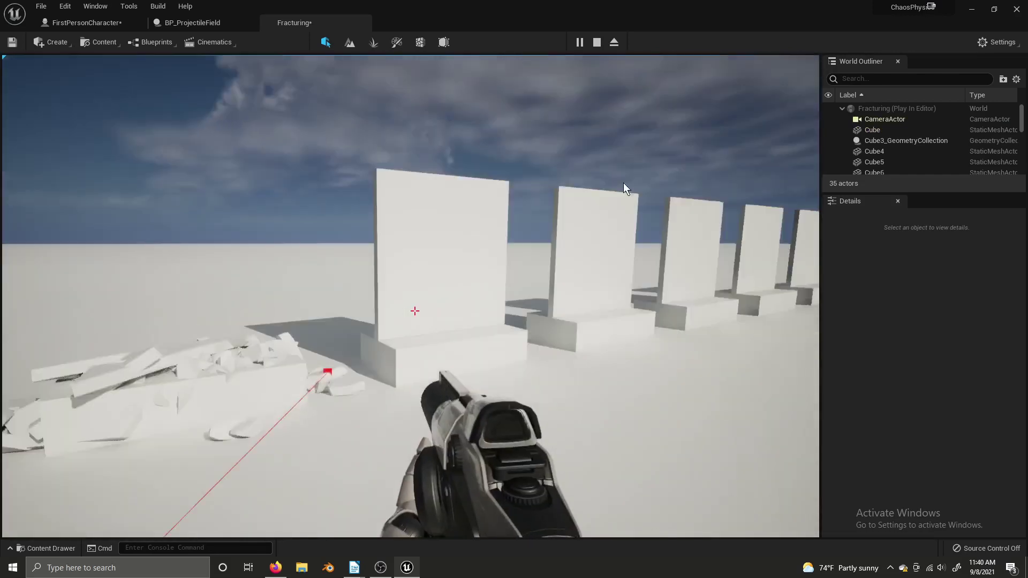
{"action": "key", "text": "Escape"}
Step: Select the Cube4 wall and choose the Radial fracture method in Fracture editing mode
{"action": "key", "text": "s"}
{"action": "right_click_drag", "start_coordinate": [411, 296], "coordinate": [363, 297]}
{"action": "key", "text": "d"}
{"action": "right_click_drag", "start_coordinate": [619, 103], "coordinate": [595, 104]}
{"action": "key", "text": "s"}
{"action": "key", "text": "d"}
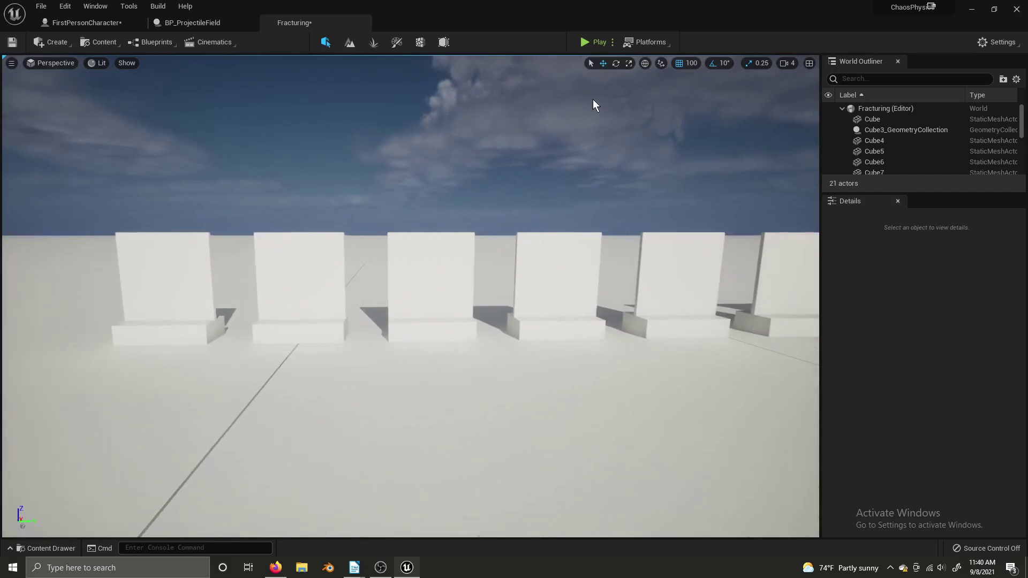
{"action": "right_click_drag", "start_coordinate": [437, 282], "coordinate": [581, 257]}
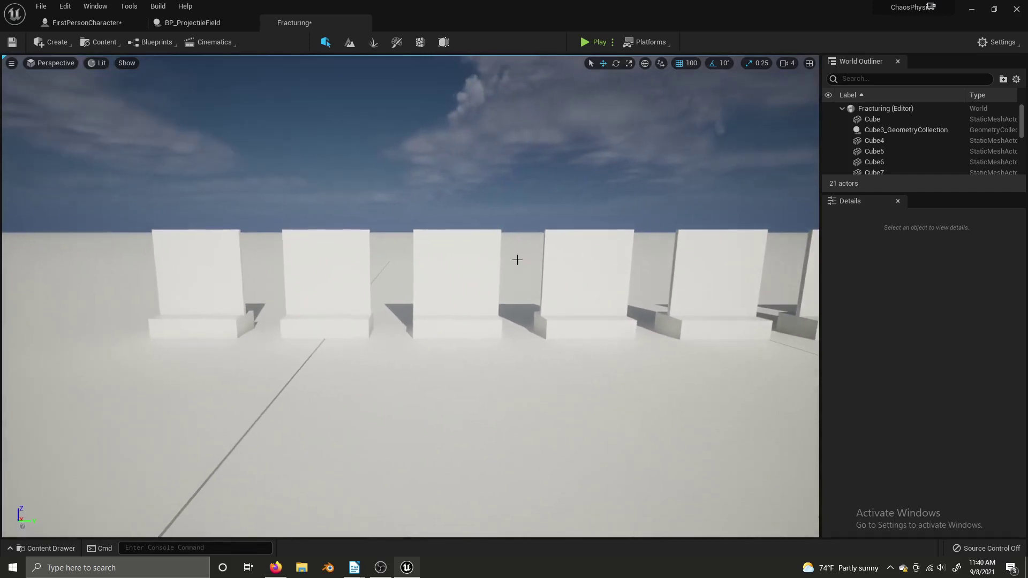
{"action": "left_click", "coordinate": [476, 272]}
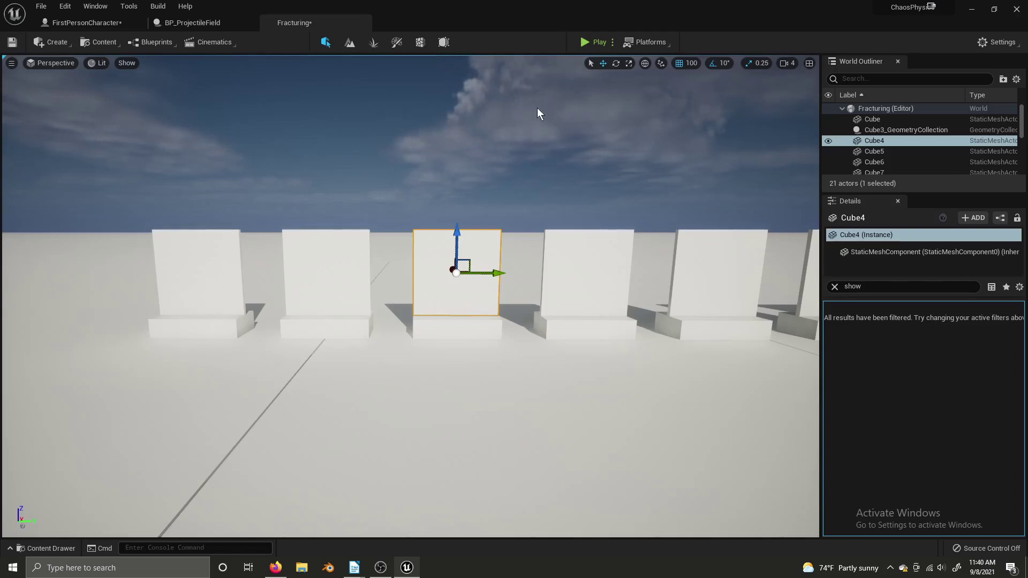
{"action": "left_click", "coordinate": [420, 42]}
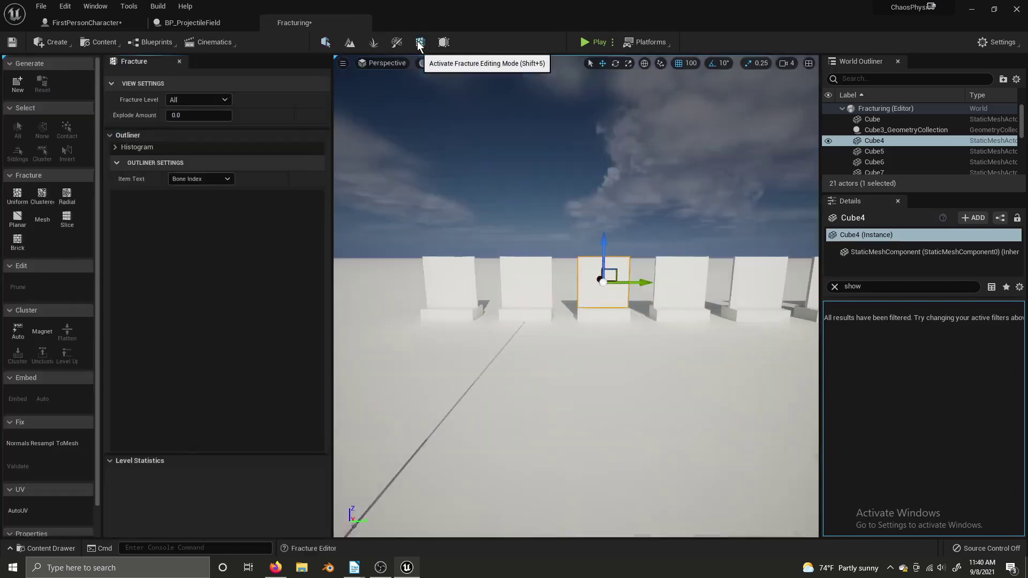
{"action": "left_click", "coordinate": [67, 196]}
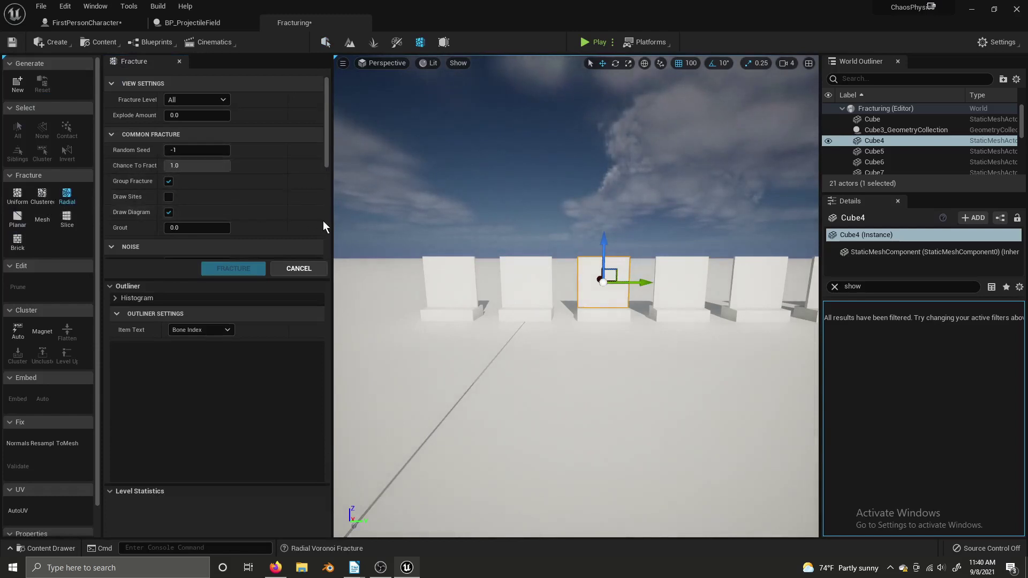
Step: Create the geometry collection Cube4_GeometryCollection in the Cube2_GeometryColle folder from the selected wall
{"action": "left_click", "coordinate": [16, 83]}
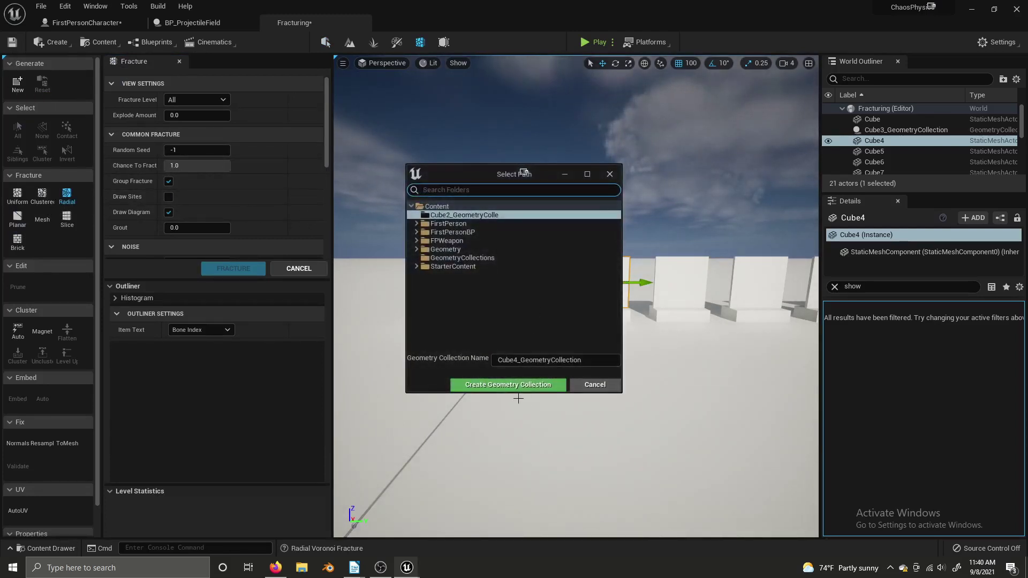
{"action": "left_click", "coordinate": [500, 384]}
{"action": "key", "text": "f"}
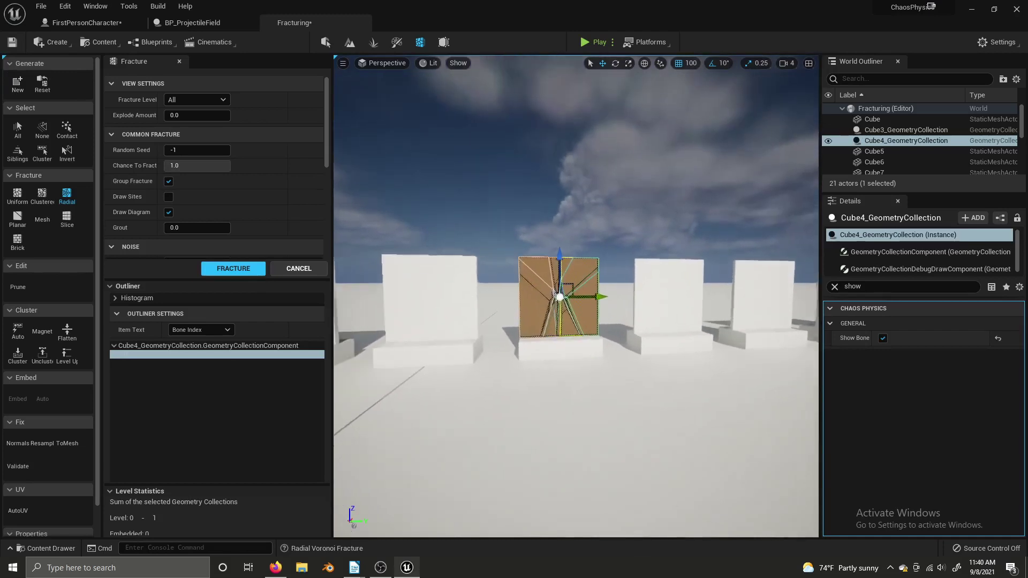
Step: Reset the Radial Voronoi Radius, Angular Steps, Radial Steps, Angle Offset and Variability to their defaults
{"action": "scroll", "coordinate": [217, 213], "scroll_direction": "down", "scroll_amount": 2}
{"action": "scroll", "coordinate": [218, 214], "scroll_direction": "down", "scroll_amount": 5}
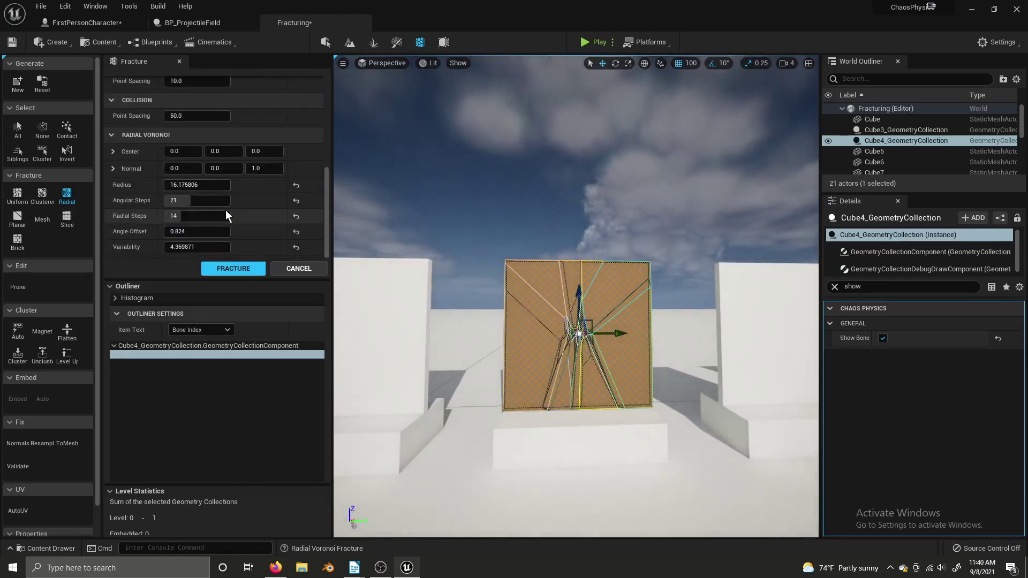
{"action": "left_click", "coordinate": [296, 185]}
{"action": "left_click", "coordinate": [296, 200]}
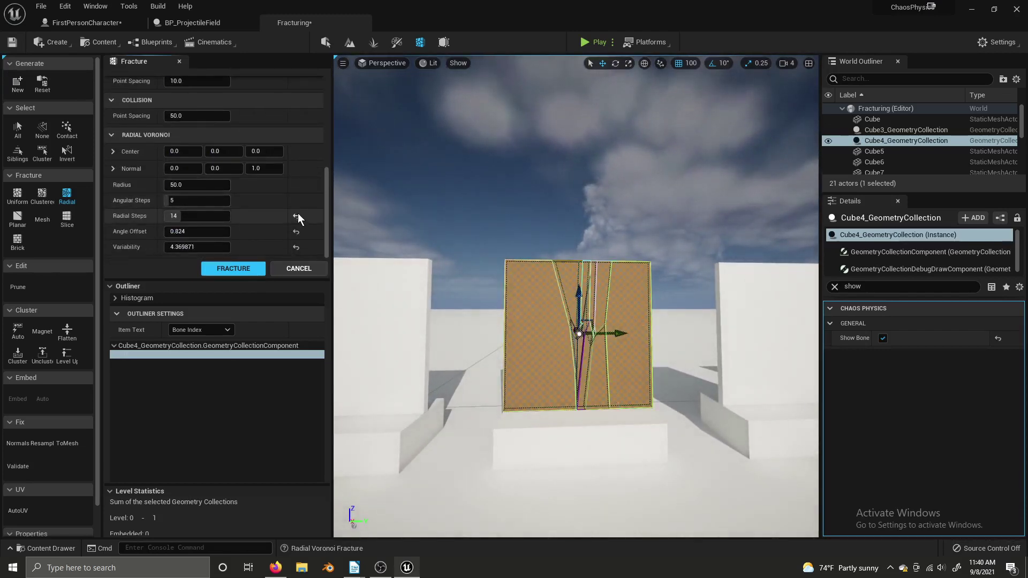
{"action": "left_click", "coordinate": [296, 216]}
{"action": "left_click", "coordinate": [296, 231]}
{"action": "left_click", "coordinate": [296, 247]}
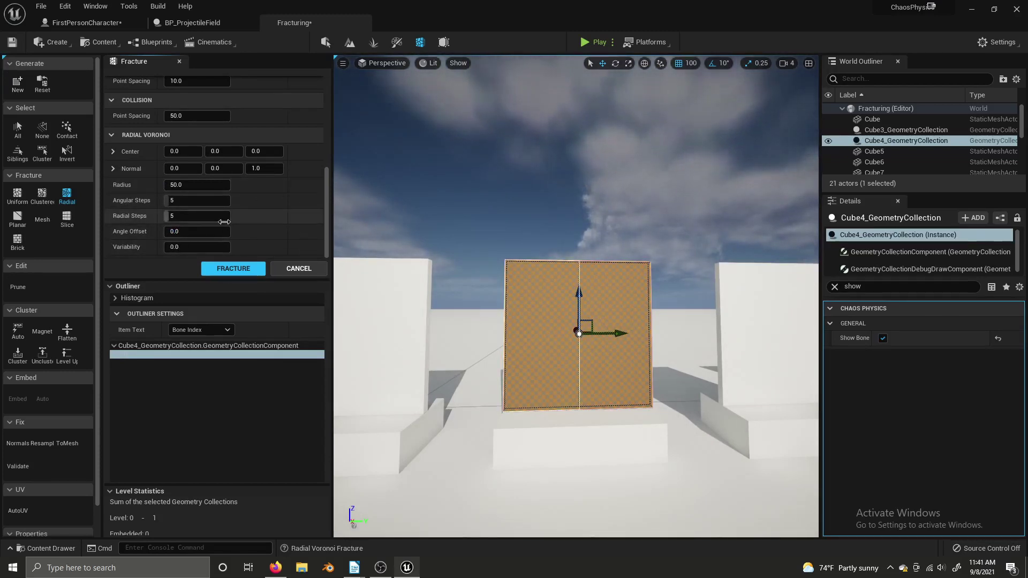
Step: Try a different Angular Steps value in the Radial Voronoi settings for the Cube4 wall
{"action": "scroll", "coordinate": [238, 207], "scroll_direction": "up", "scroll_amount": 3}
{"action": "scroll", "coordinate": [243, 208], "scroll_direction": "down", "scroll_amount": 3}
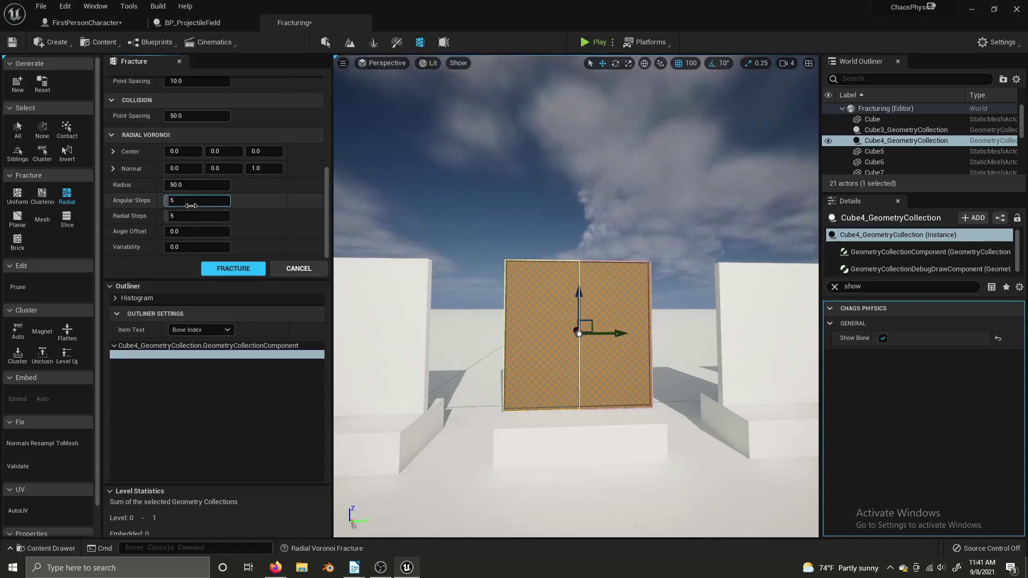
{"action": "left_click_drag", "start_coordinate": [192, 206], "coordinate": [214, 205]}
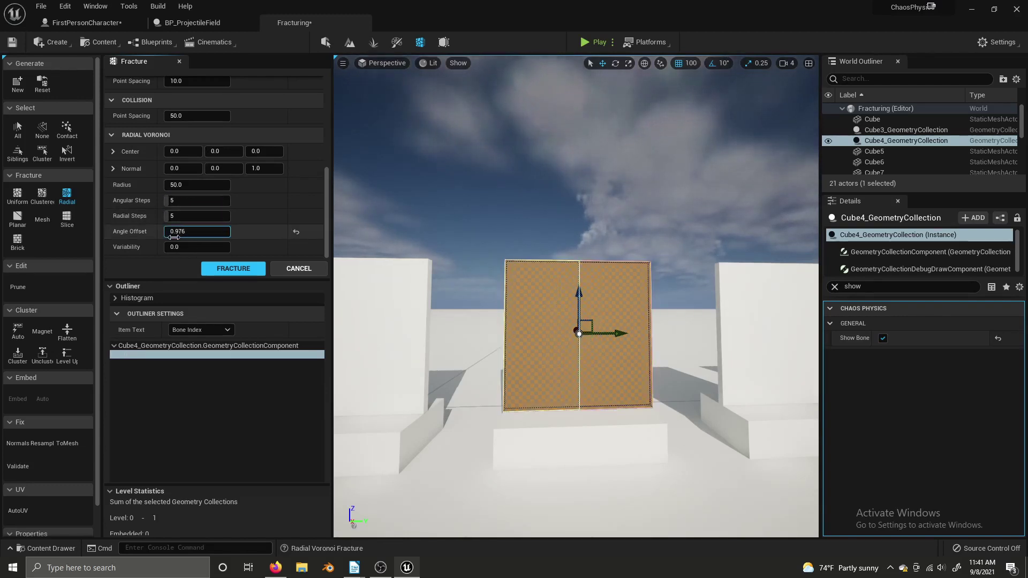
Step: Try radial fracture settings of 16 angular steps, 12 radial steps, angle offset about 2.98 and variability about 21.9, and reset all four to defaults
{"action": "left_click_drag", "start_coordinate": [197, 248], "coordinate": [212, 216]}
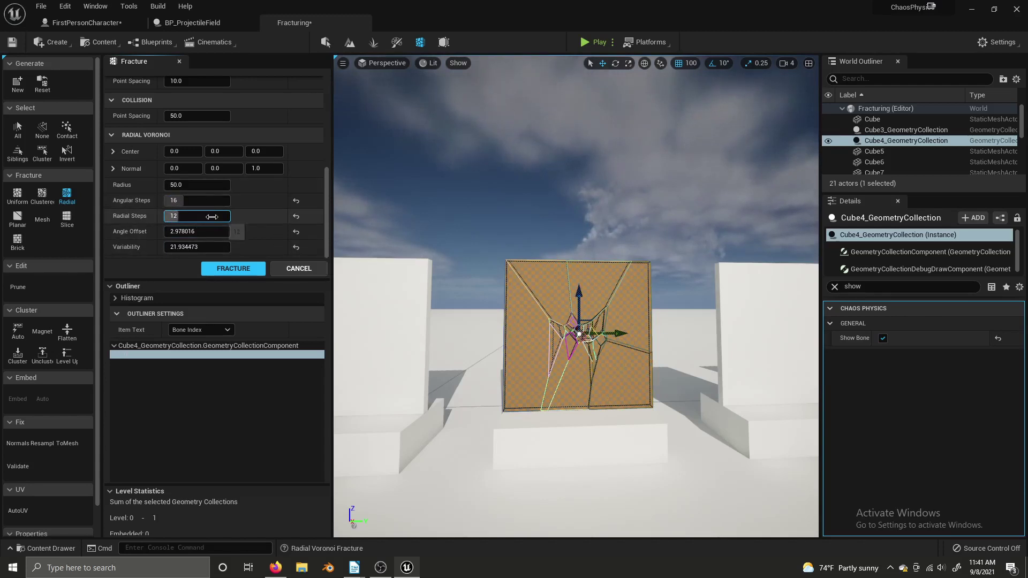
{"action": "left_click", "coordinate": [296, 247]}
{"action": "left_click", "coordinate": [296, 231]}
{"action": "left_click", "coordinate": [296, 201]}
{"action": "left_click", "coordinate": [298, 216]}
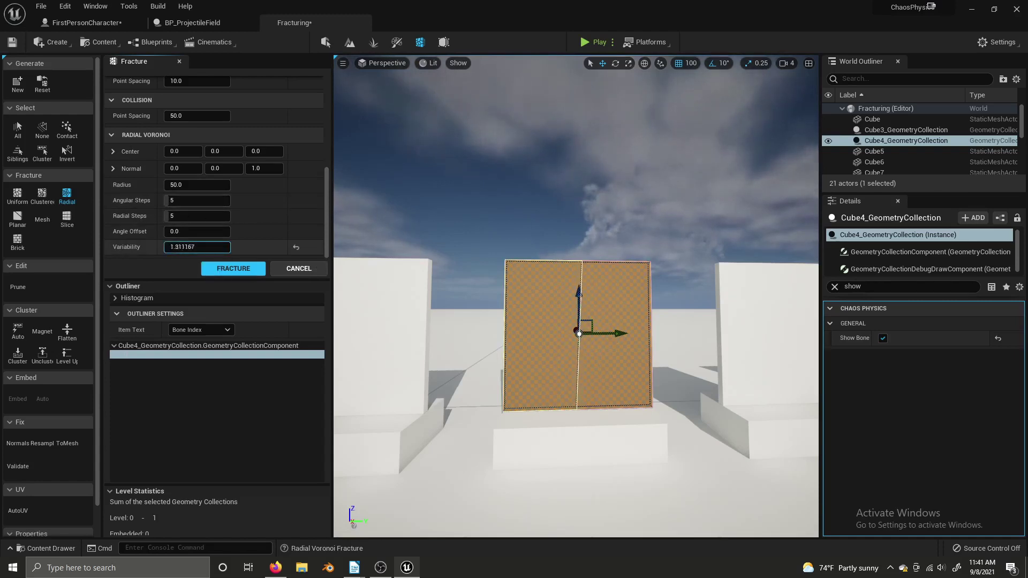
Step: Fracture the cube radially with variability about 38.91, angle offset 0.496, 18 radial steps and 8 angular steps
{"action": "left_click_drag", "start_coordinate": [182, 247], "coordinate": [209, 246]}
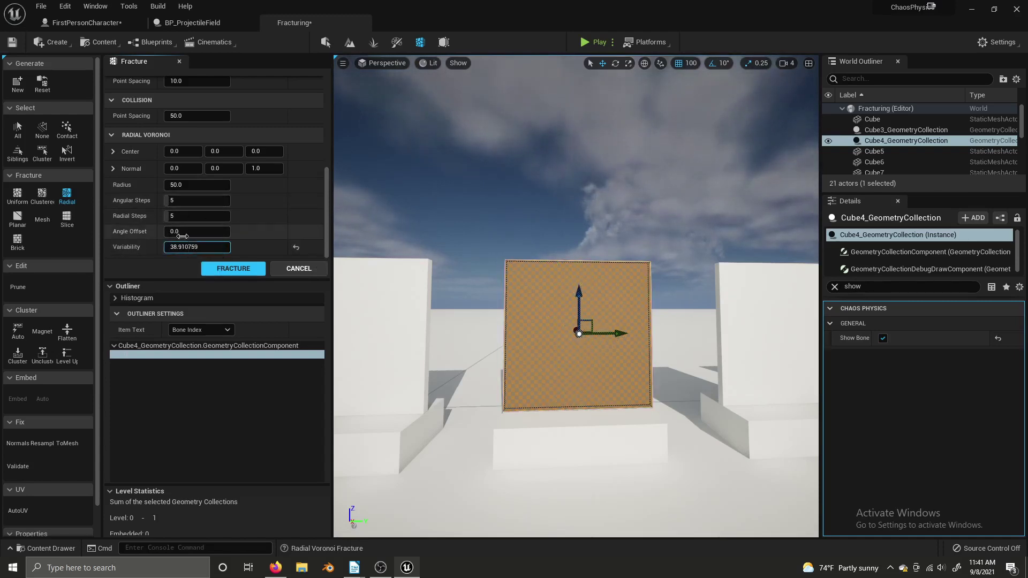
{"action": "left_click_drag", "start_coordinate": [191, 232], "coordinate": [196, 203]}
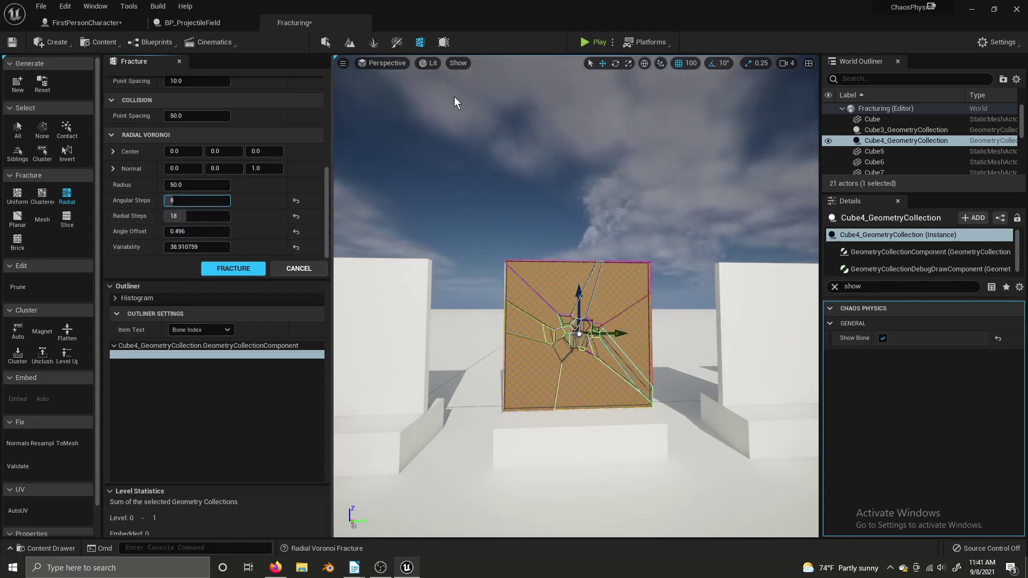
{"action": "left_click", "coordinate": [236, 270]}
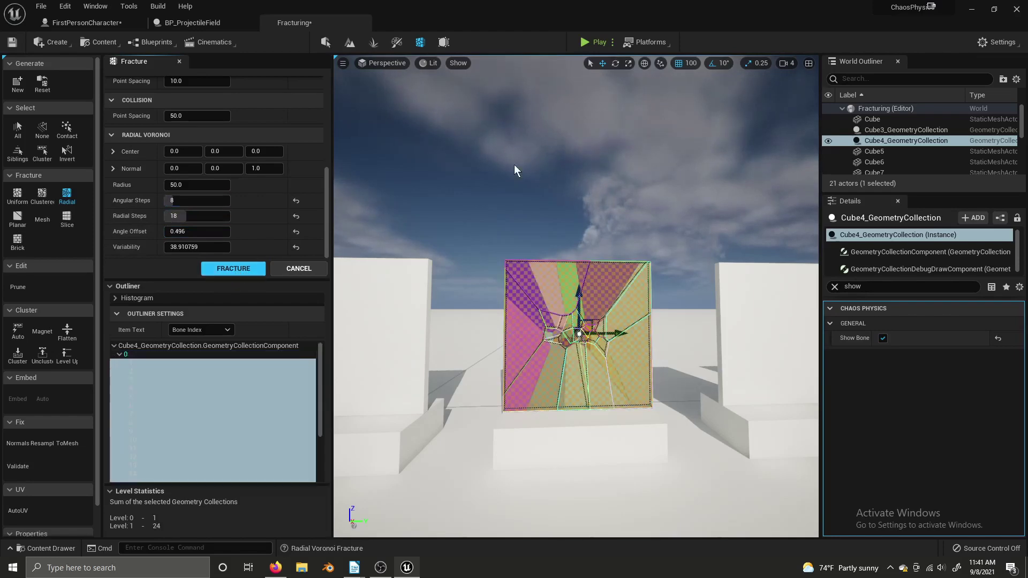
Step: Play the level to test how the radially fractured cube breaks, and stop the simulation
{"action": "left_click", "coordinate": [586, 41]}
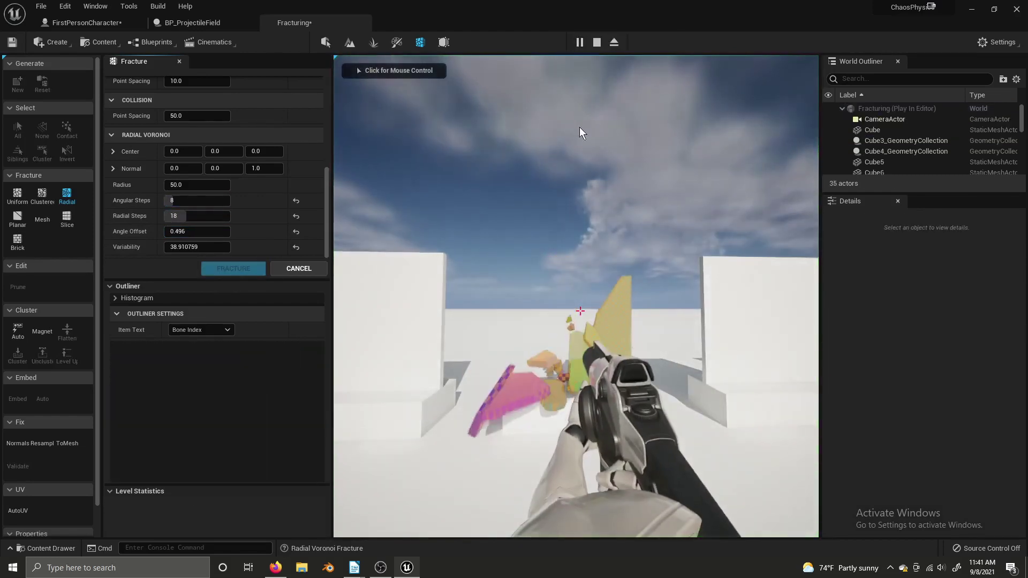
{"action": "left_click", "coordinate": [582, 134]}
{"action": "key", "text": "Escape"}
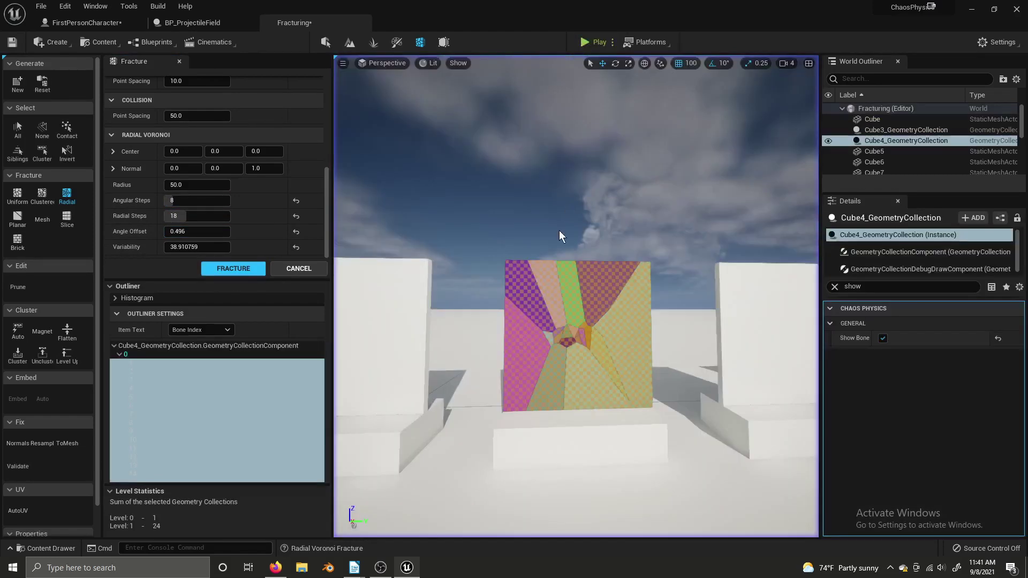
Step: Play the level from farther back, shoot the radially fractured cube and the neighbouring wall, and stop the simulation
{"action": "right_click_drag", "start_coordinate": [565, 225], "coordinate": [559, 226]}
{"action": "key", "text": "s"}
{"action": "key", "text": "d"}
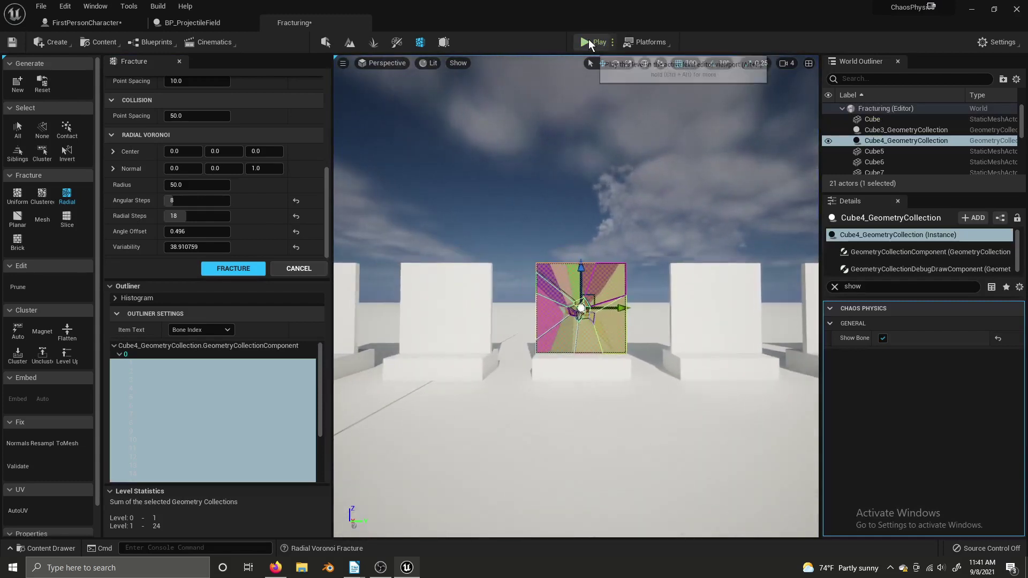
{"action": "left_click", "coordinate": [587, 41]}
{"action": "left_click", "coordinate": [580, 311]}
{"action": "left_click", "coordinate": [580, 311]}
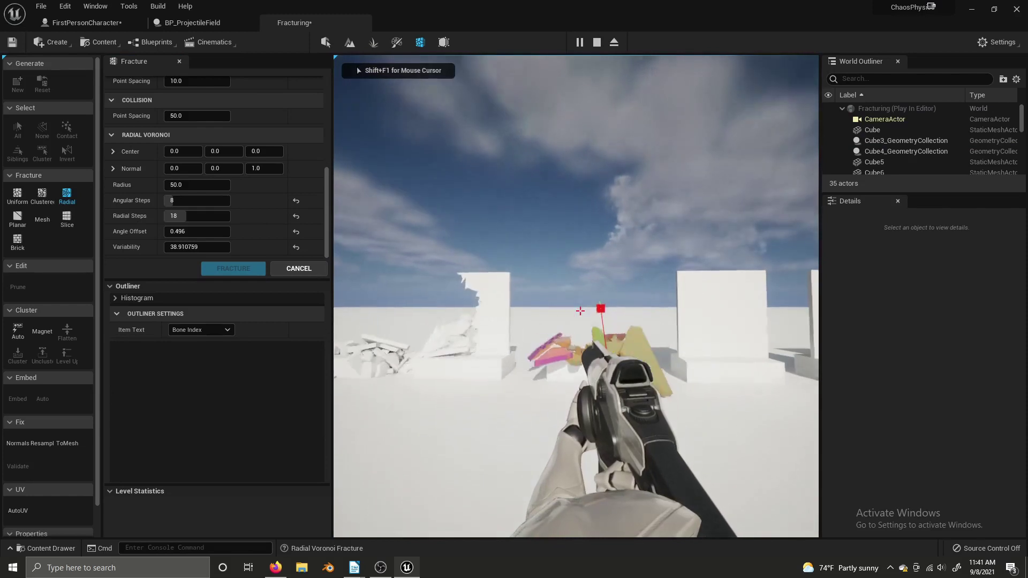
{"action": "key", "text": "w"}
{"action": "left_click", "coordinate": [581, 311]}
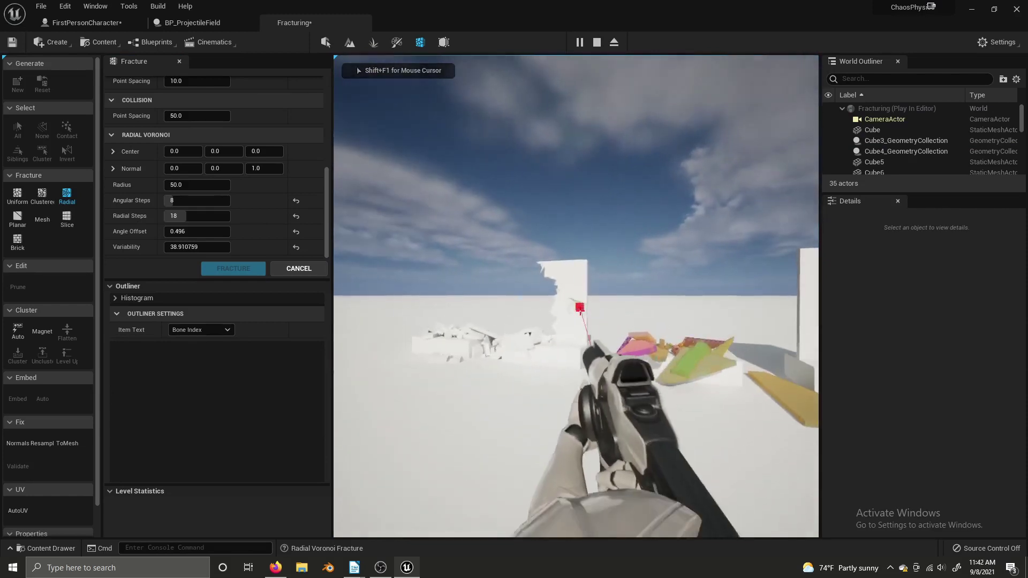
{"action": "left_click", "coordinate": [580, 312]}
{"action": "key", "text": "Escape"}
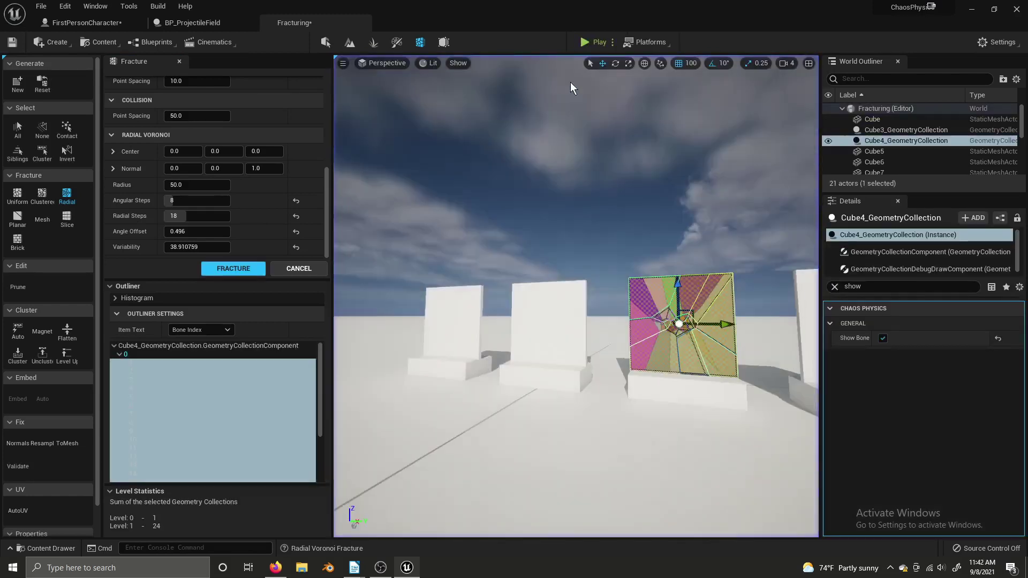
Step: Run another play test from the angled view, shooting at the white walls beside the radial cube, and end it
{"action": "left_click", "coordinate": [595, 41]}
{"action": "left_click", "coordinate": [580, 311]}
{"action": "left_click", "coordinate": [580, 311]}
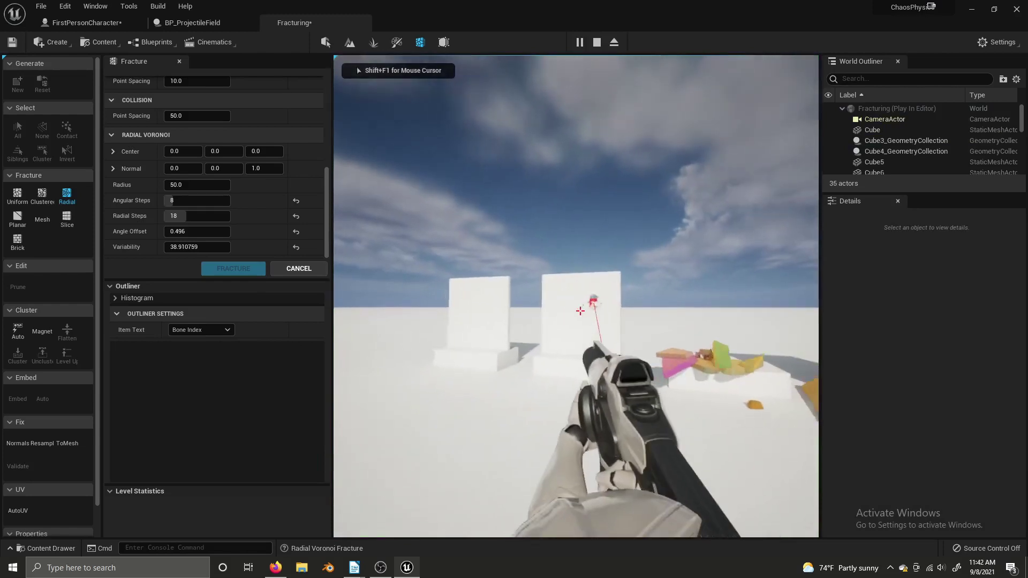
{"action": "left_click", "coordinate": [580, 311]}
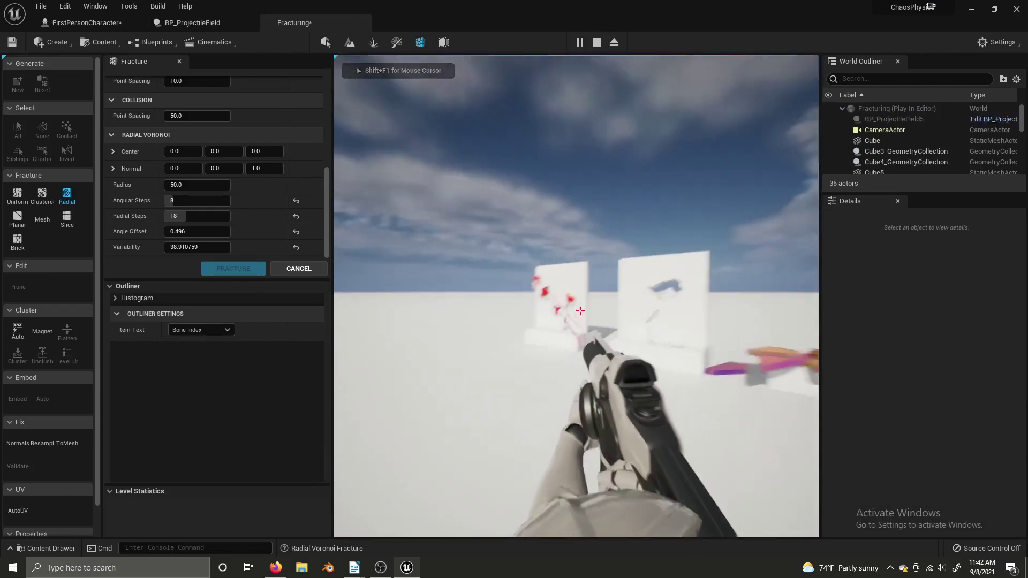
{"action": "key", "text": "shift+F1"}
{"action": "key", "text": "Escape"}
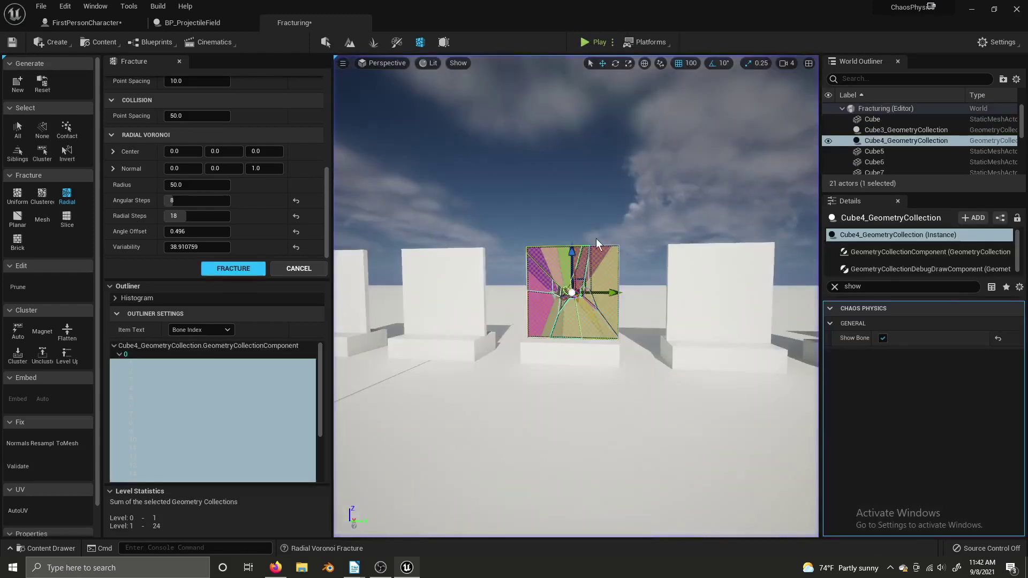
Step: Select Cube5 beside the radial cube, choose Planar fracture, and create the geometry collection Cube5_GeometryCollection for it
{"action": "left_click", "coordinate": [571, 290]}
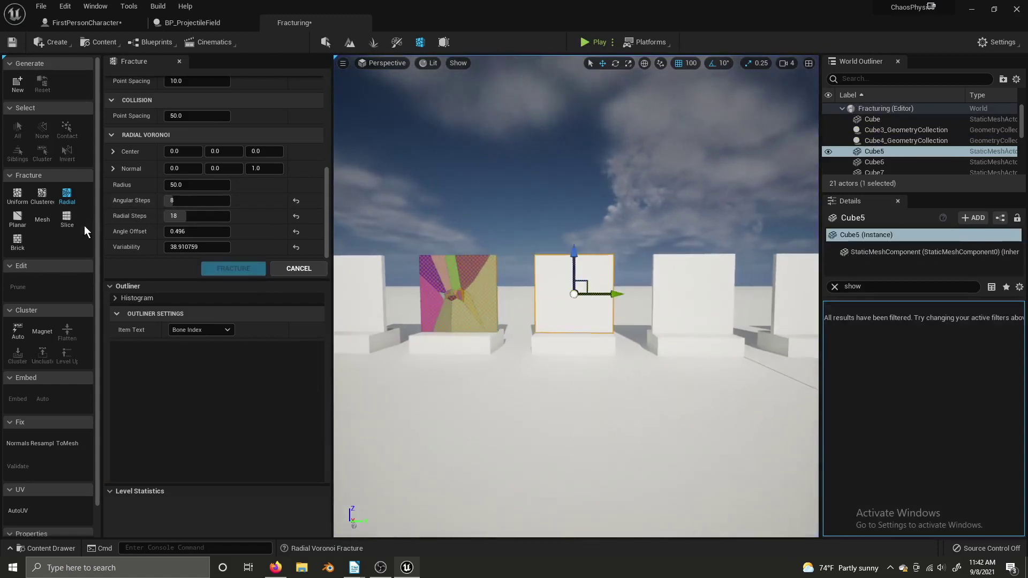
{"action": "left_click", "coordinate": [17, 221]}
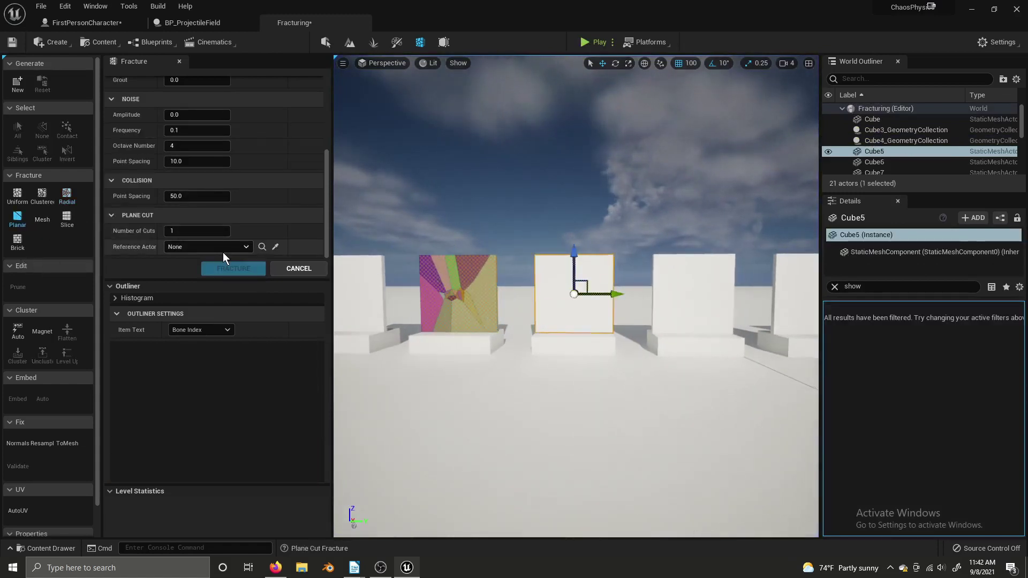
{"action": "left_click", "coordinate": [17, 92]}
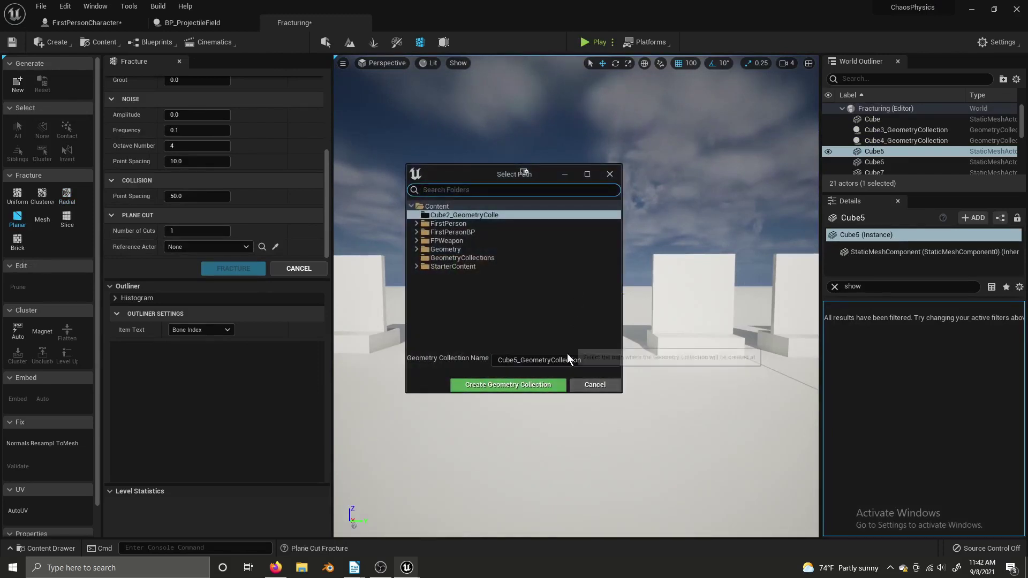
{"action": "left_click", "coordinate": [509, 383]}
Step: Try other collision Point Spacing and Number of Cuts values for Cube5's plane cut, and reset both to defaults
{"action": "key", "text": "w"}
{"action": "key", "text": "d"}
{"action": "right_click_drag", "start_coordinate": [595, 254], "coordinate": [598, 248]}
{"action": "key", "text": "s"}
{"action": "key", "text": "a"}
{"action": "scroll", "coordinate": [197, 183], "scroll_direction": "up", "scroll_amount": 5}
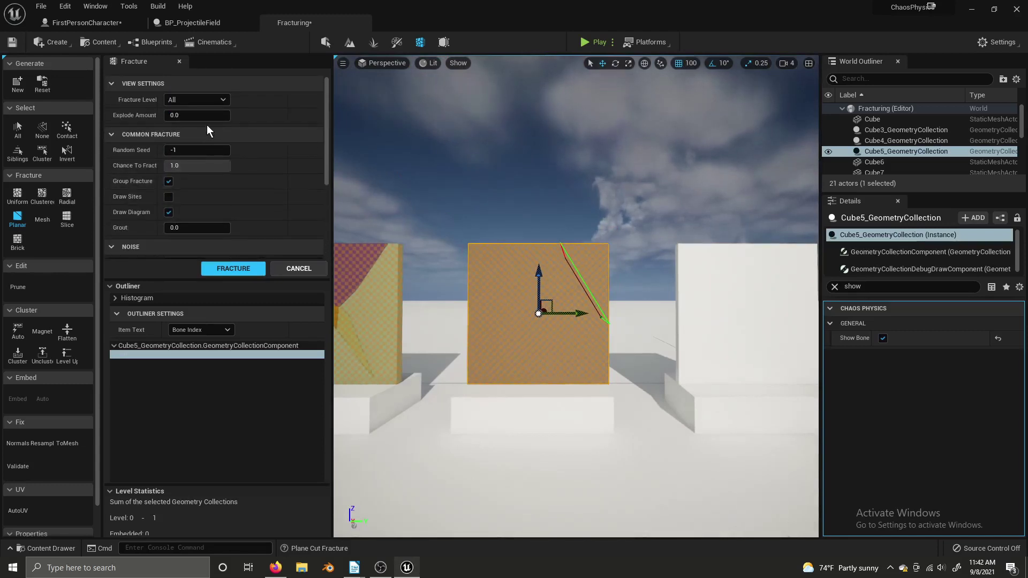
{"action": "scroll", "coordinate": [211, 155], "scroll_direction": "down", "scroll_amount": 5}
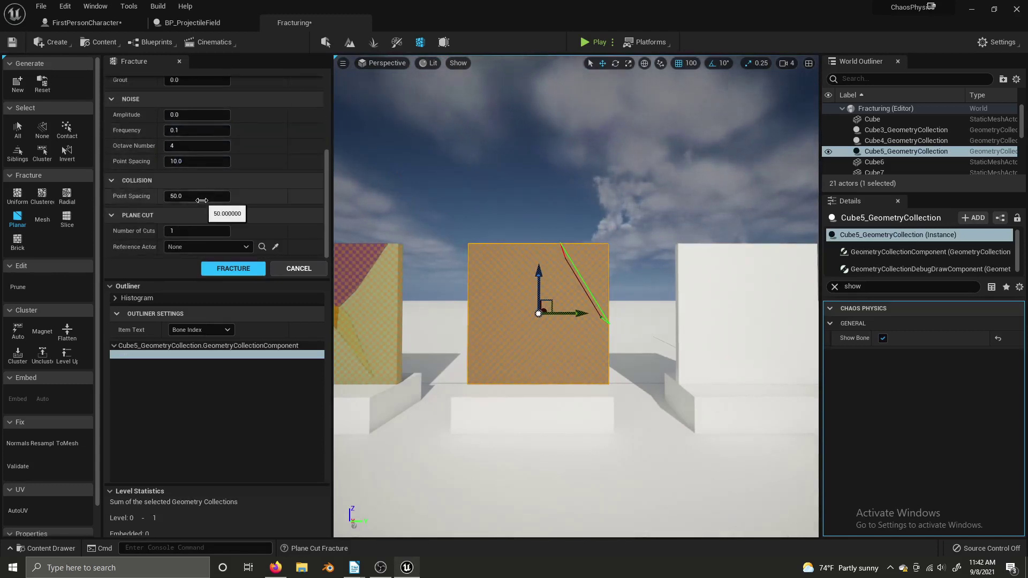
{"action": "left_click_drag", "start_coordinate": [202, 199], "coordinate": [225, 200]}
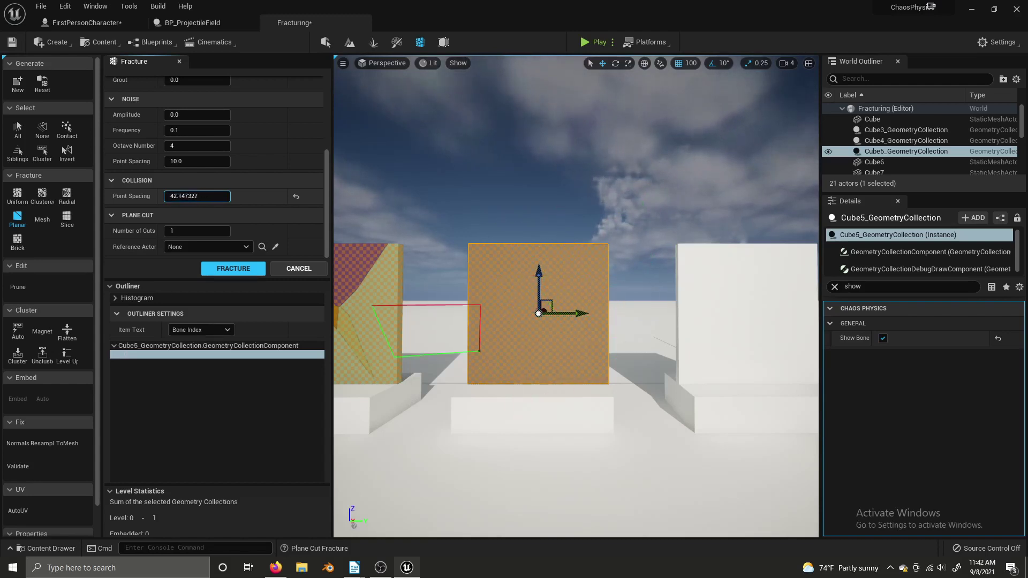
{"action": "left_click", "coordinate": [296, 197]}
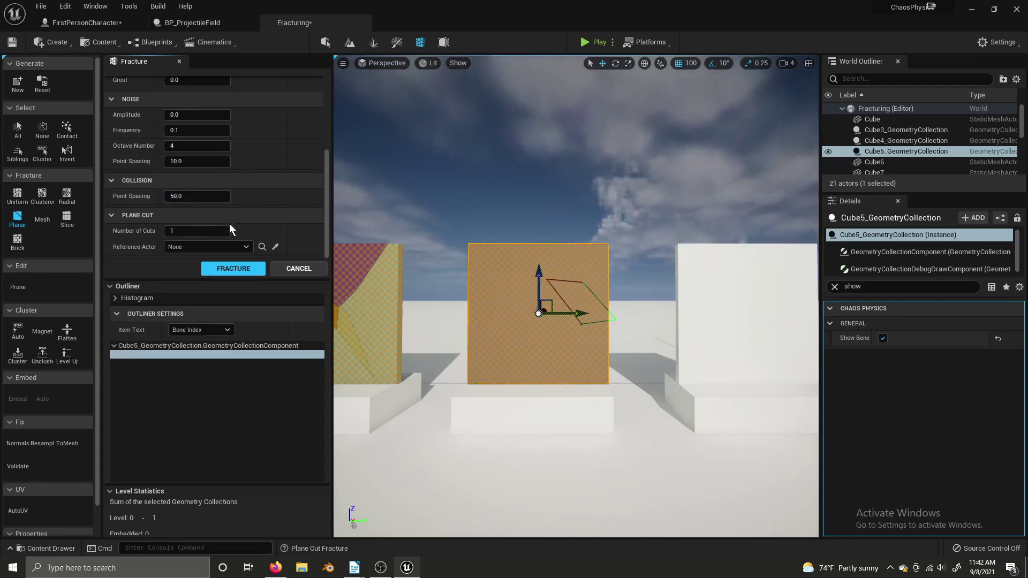
{"action": "left_click_drag", "start_coordinate": [177, 231], "coordinate": [203, 230]}
{"action": "left_click_drag", "start_coordinate": [205, 231], "coordinate": [190, 232]}
{"action": "left_click", "coordinate": [296, 232]}
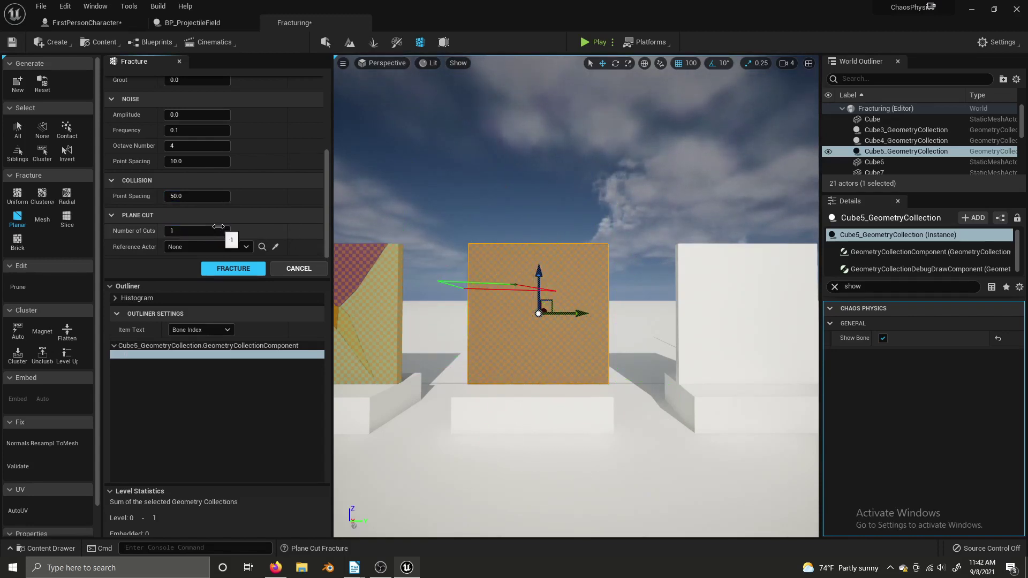
Step: Try noise amplitude 0.488, frequency 0.22 and point spacing about 12.8 for the plane cut, resetting each to its default
{"action": "scroll", "coordinate": [215, 187], "scroll_direction": "up", "scroll_amount": 2}
{"action": "left_click_drag", "start_coordinate": [197, 148], "coordinate": [211, 149]}
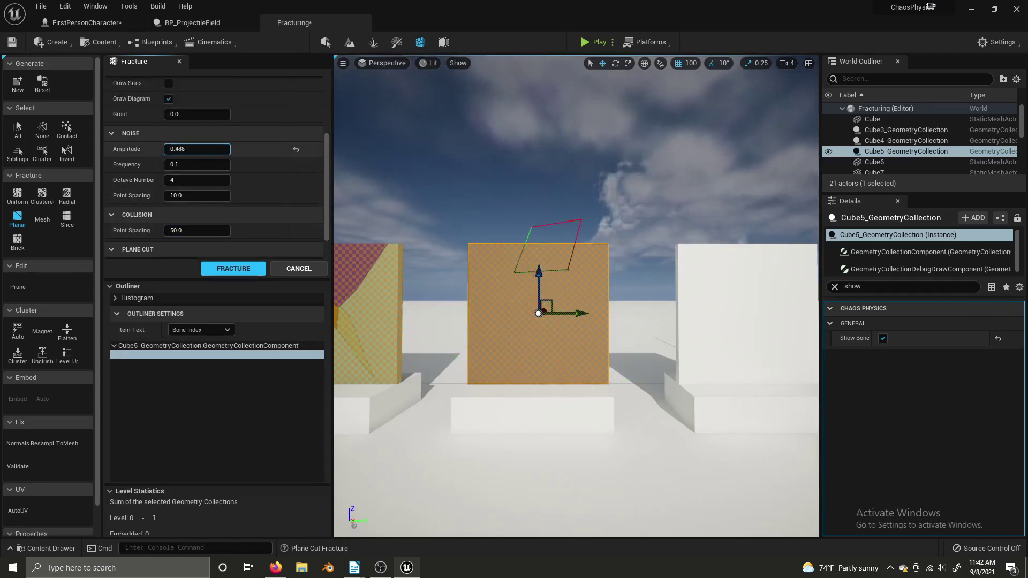
{"action": "left_click", "coordinate": [296, 149]}
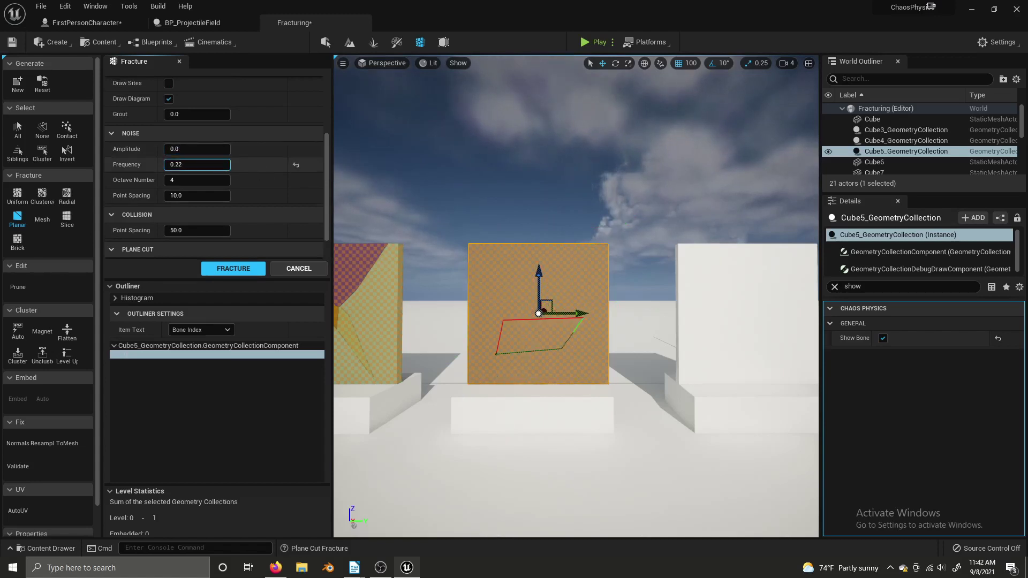
{"action": "left_click", "coordinate": [295, 164]}
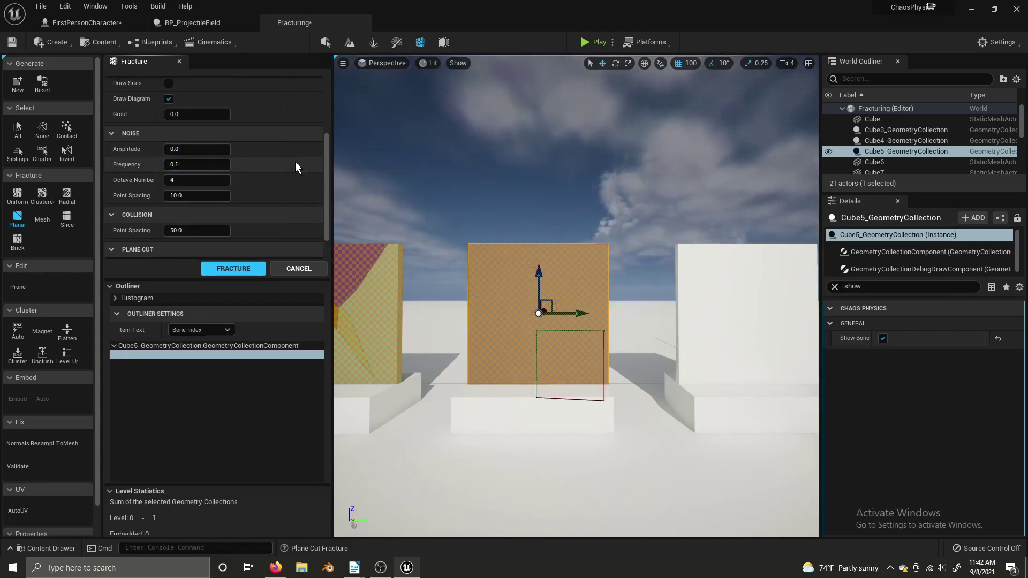
{"action": "left_click_drag", "start_coordinate": [197, 195], "coordinate": [212, 195]}
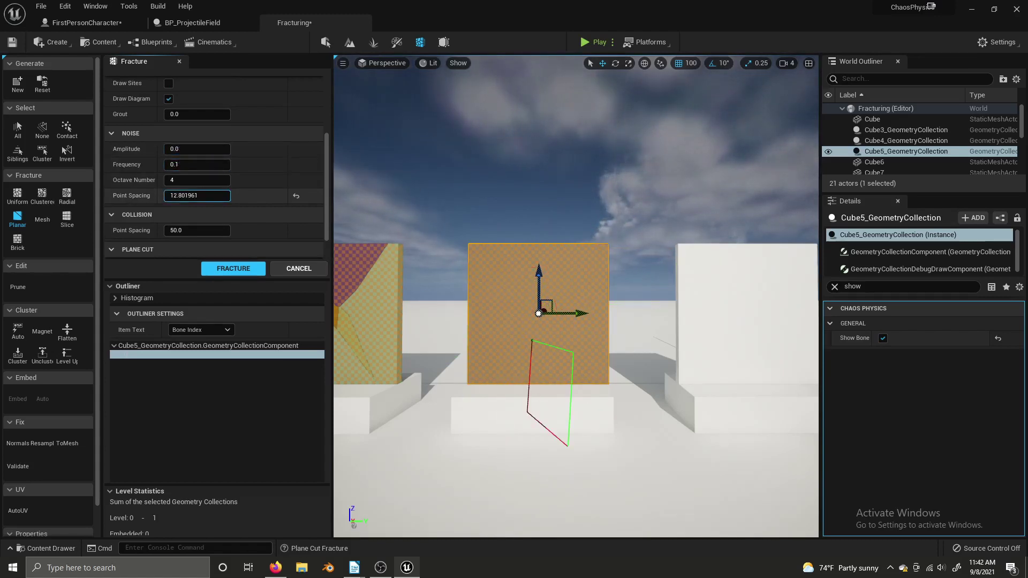
{"action": "left_click", "coordinate": [296, 197]}
Step: Set the noise amplitude to 0.168 and fracture Cube5 with a single plane cut
{"action": "scroll", "coordinate": [260, 188], "scroll_direction": "up", "scroll_amount": 4}
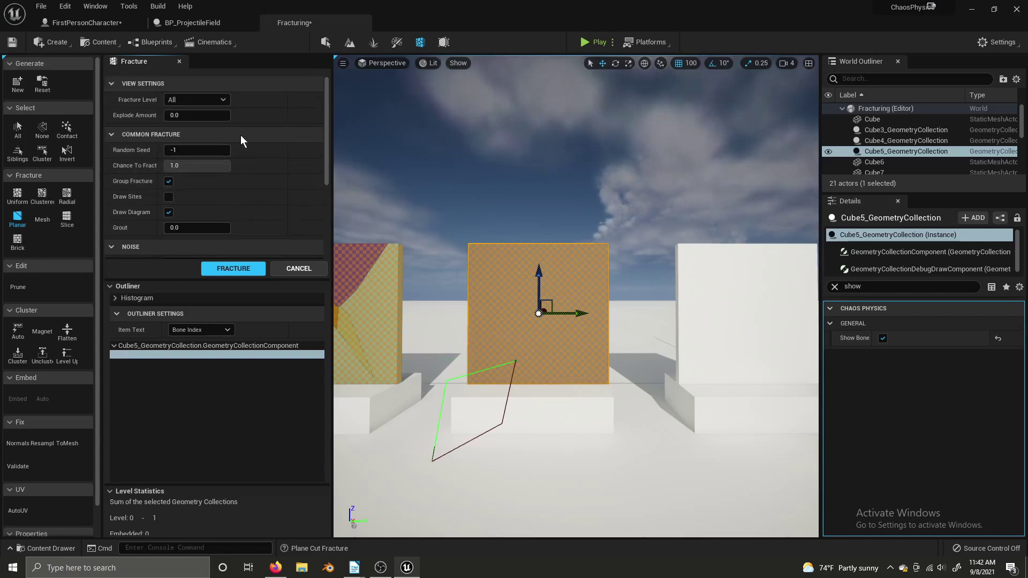
{"action": "scroll", "coordinate": [189, 172], "scroll_direction": "down", "scroll_amount": 4}
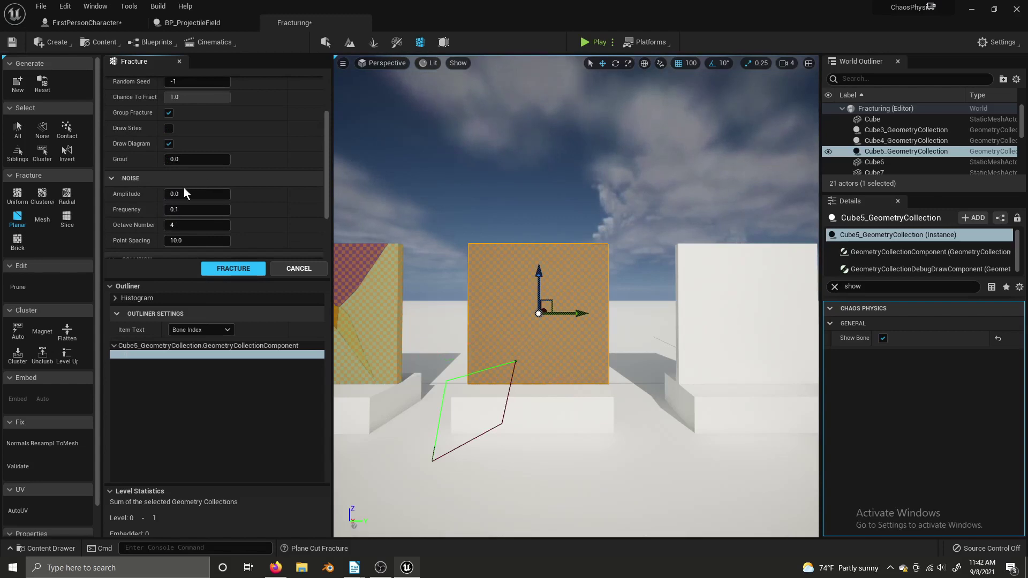
{"action": "left_click_drag", "start_coordinate": [186, 194], "coordinate": [195, 194]}
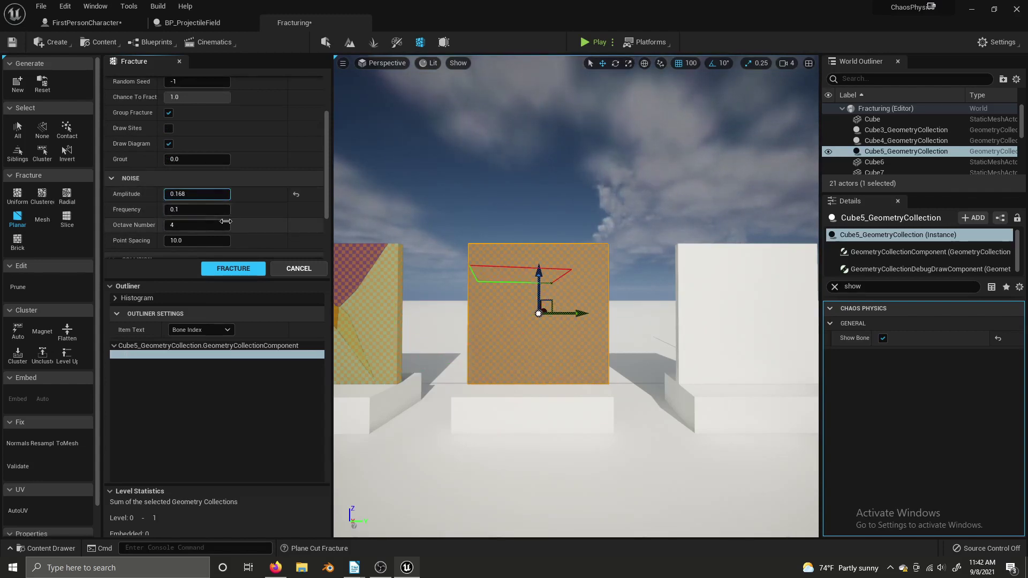
{"action": "left_click", "coordinate": [235, 268]}
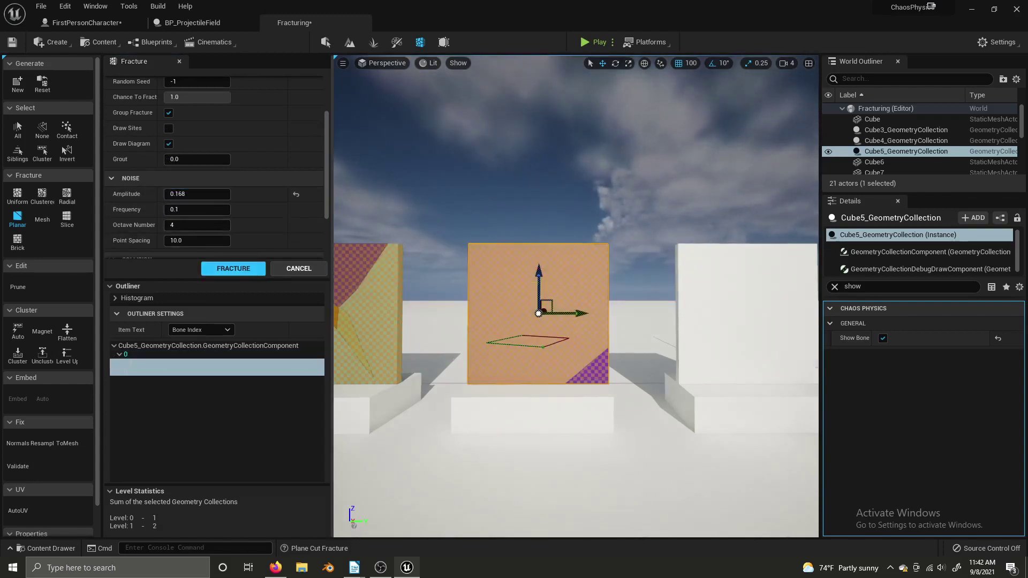
Step: Apply two more plane cuts to Cube5's selected pieces, using noise amplitude 0.56 for the first and 0.368 for the second
{"action": "right_click_drag", "start_coordinate": [343, 273], "coordinate": [305, 275]}
{"action": "right_click_drag", "start_coordinate": [575, 296], "coordinate": [400, 373]}
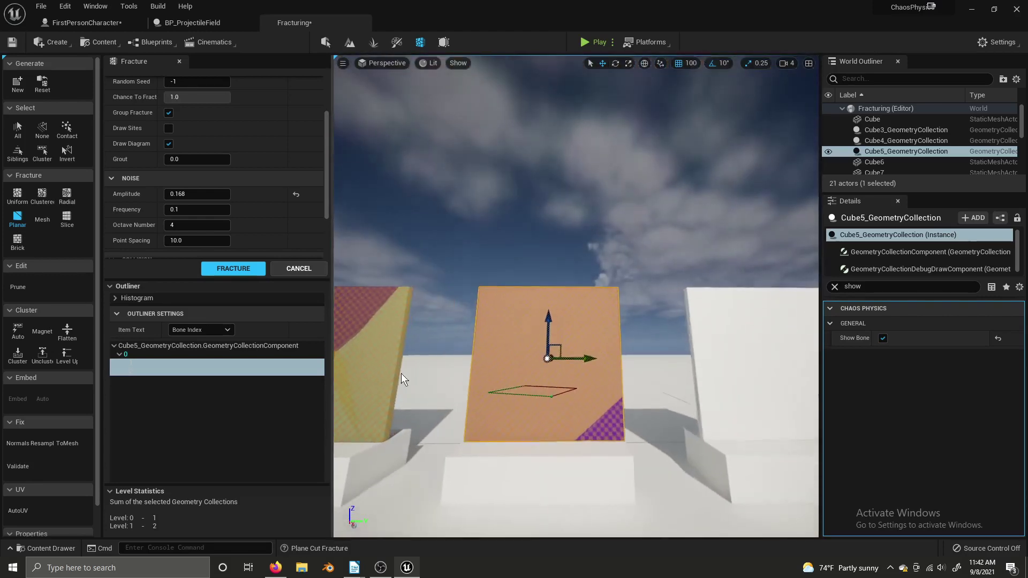
{"action": "left_click", "coordinate": [230, 268]}
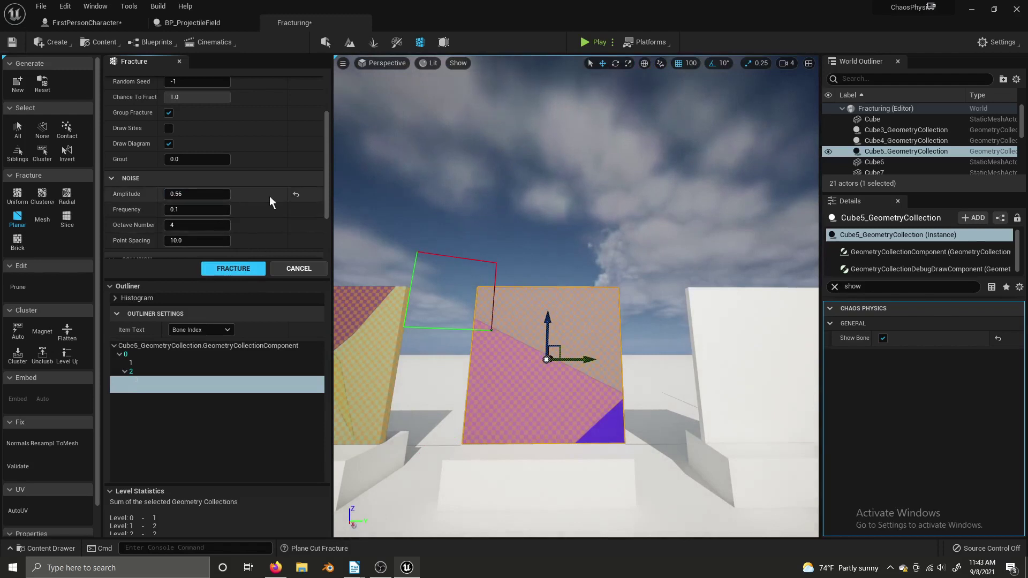
{"action": "left_click", "coordinate": [297, 195]}
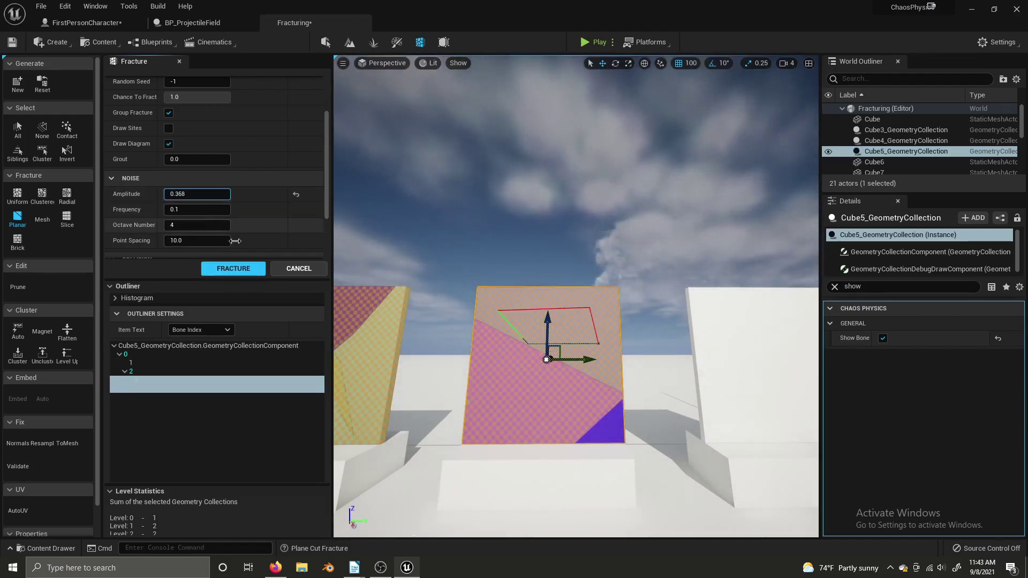
{"action": "left_click", "coordinate": [245, 269]}
Step: Play-test the level by shooting Cube5 to break its plane-cut pieces, and stop the play session
{"action": "key", "text": "w"}
{"action": "right_click_drag", "start_coordinate": [408, 259], "coordinate": [410, 307]}
{"action": "key", "text": "s"}
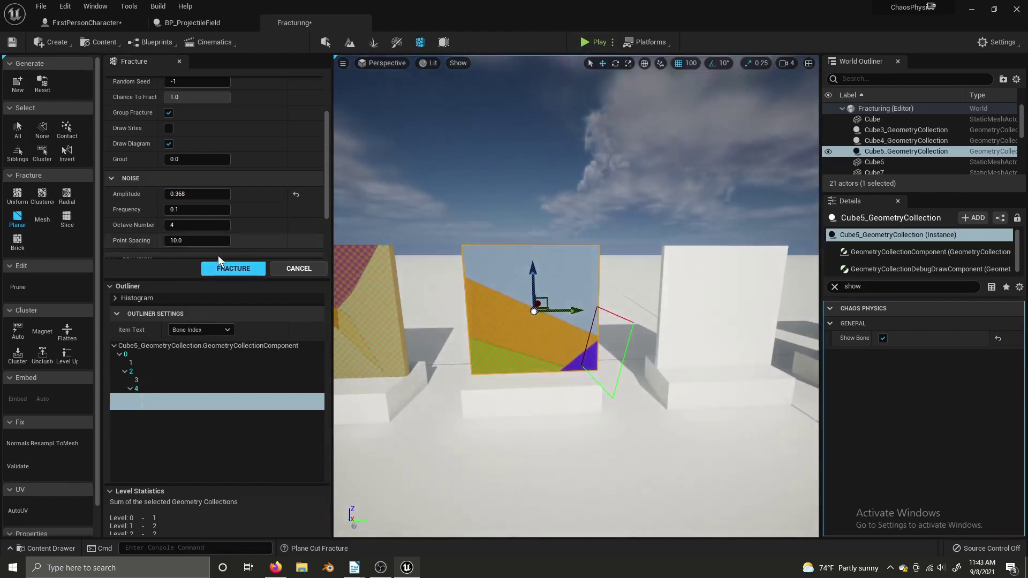
{"action": "left_click", "coordinate": [583, 43]}
{"action": "left_click", "coordinate": [571, 100]}
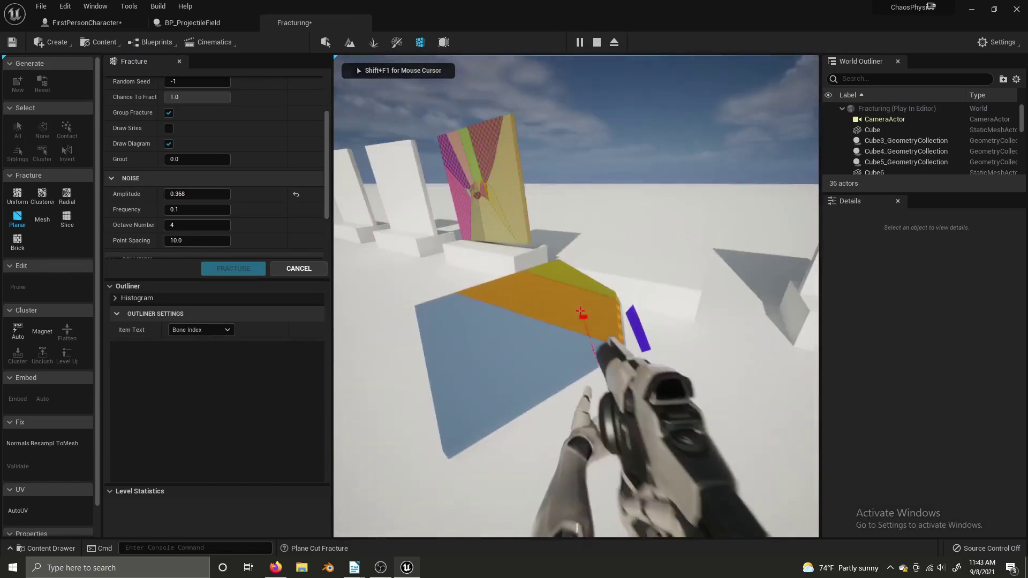
{"action": "key", "text": "Escape"}
Step: Create a geometry collection from Cube6 and choose Mesh fracture for it
{"action": "key", "text": "s"}
{"action": "right_click_drag", "start_coordinate": [576, 296], "coordinate": [638, 246]}
{"action": "key", "text": "d"}
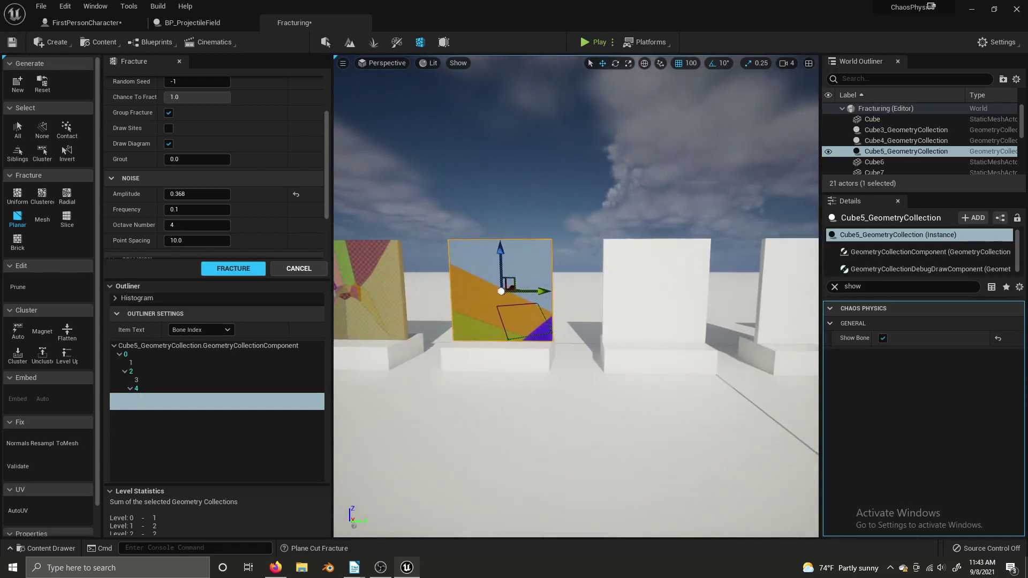
{"action": "key", "text": "d"}
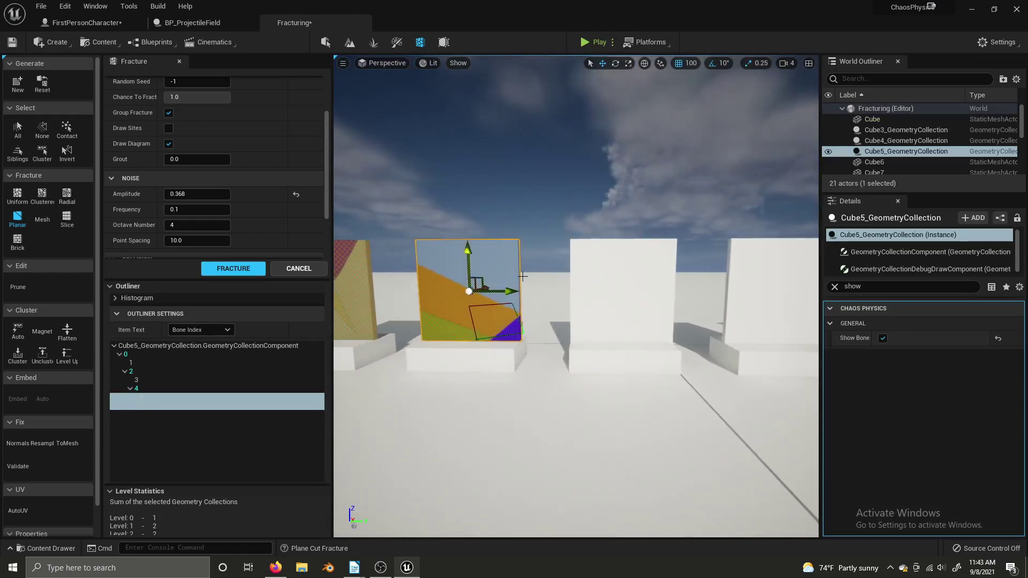
{"action": "key", "text": "d"}
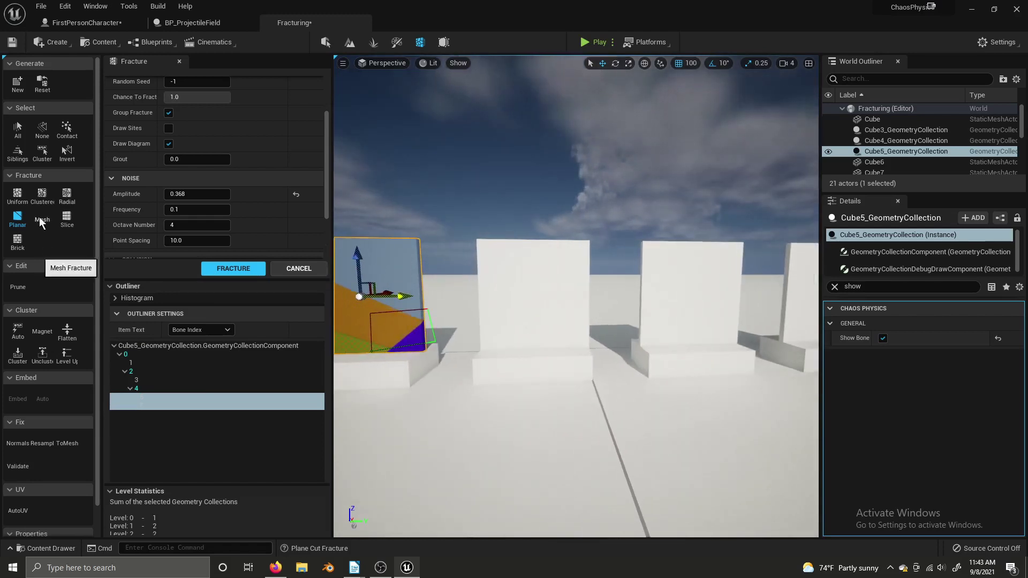
{"action": "left_click", "coordinate": [574, 275]}
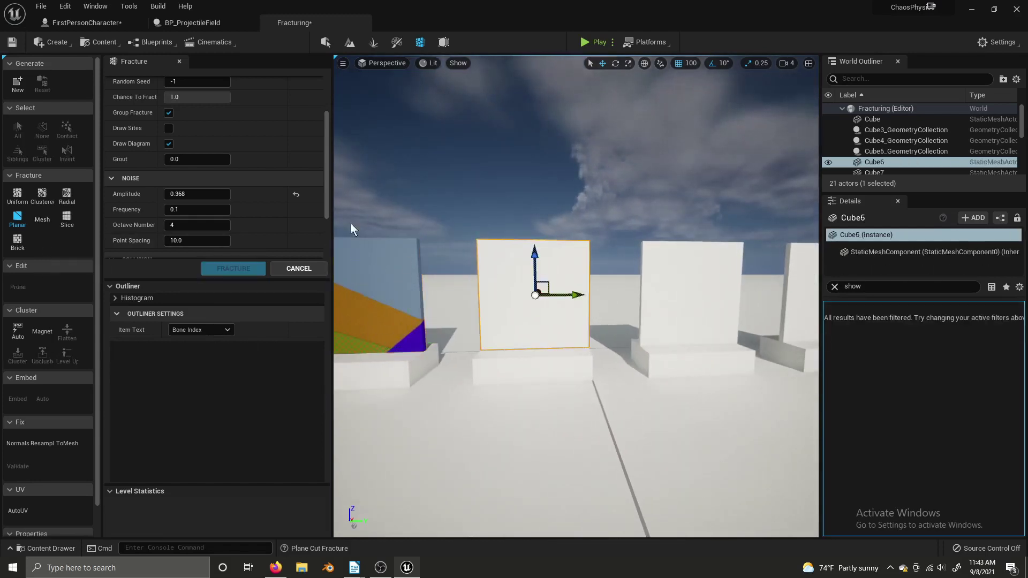
{"action": "left_click", "coordinate": [14, 91]}
{"action": "left_click", "coordinate": [551, 396]}
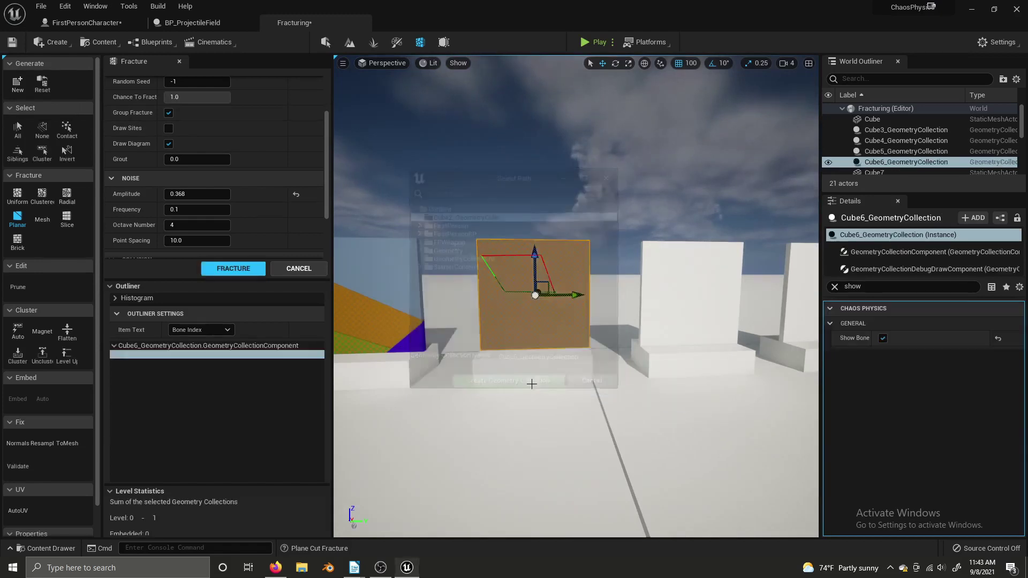
{"action": "left_click", "coordinate": [42, 219]}
{"action": "right_click_drag", "start_coordinate": [426, 273], "coordinate": [427, 273]}
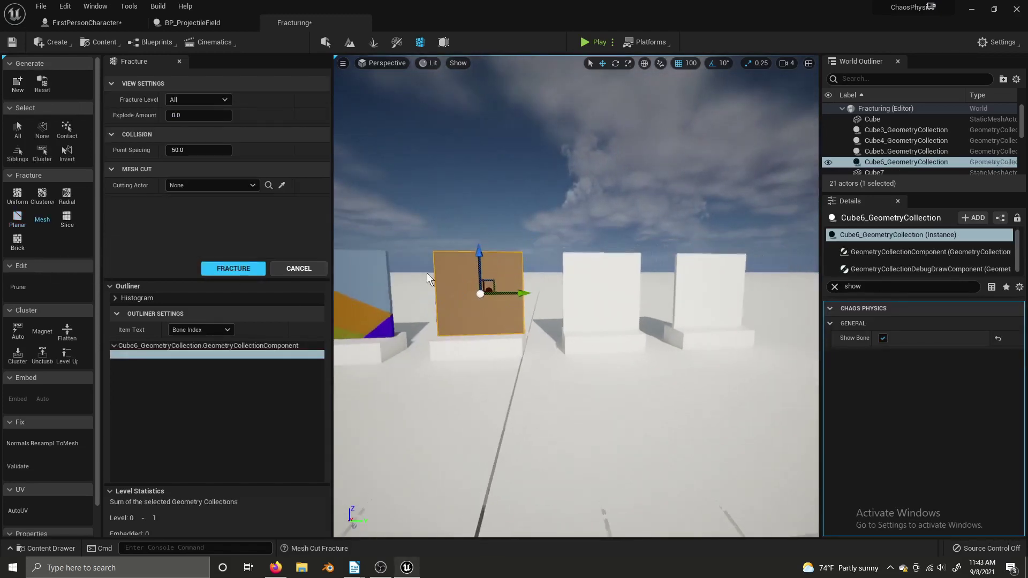
Step: Duplicate the base block under Cube7 and place the copy over Cube6's upper part as a cutter, enlarged and slightly tilted
{"action": "left_click", "coordinate": [604, 270]}
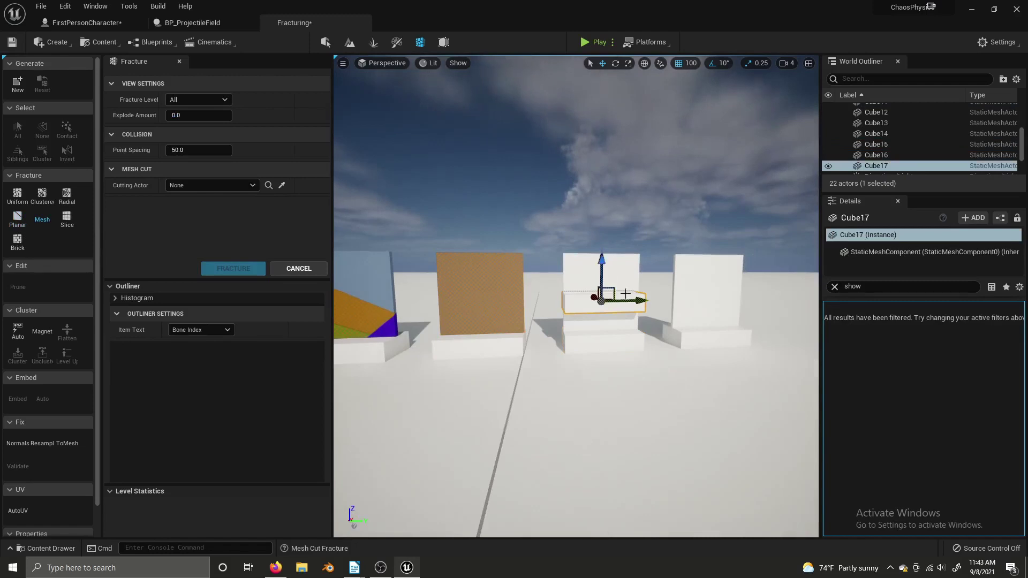
{"action": "left_click_drag", "start_coordinate": [625, 293], "coordinate": [529, 296]}
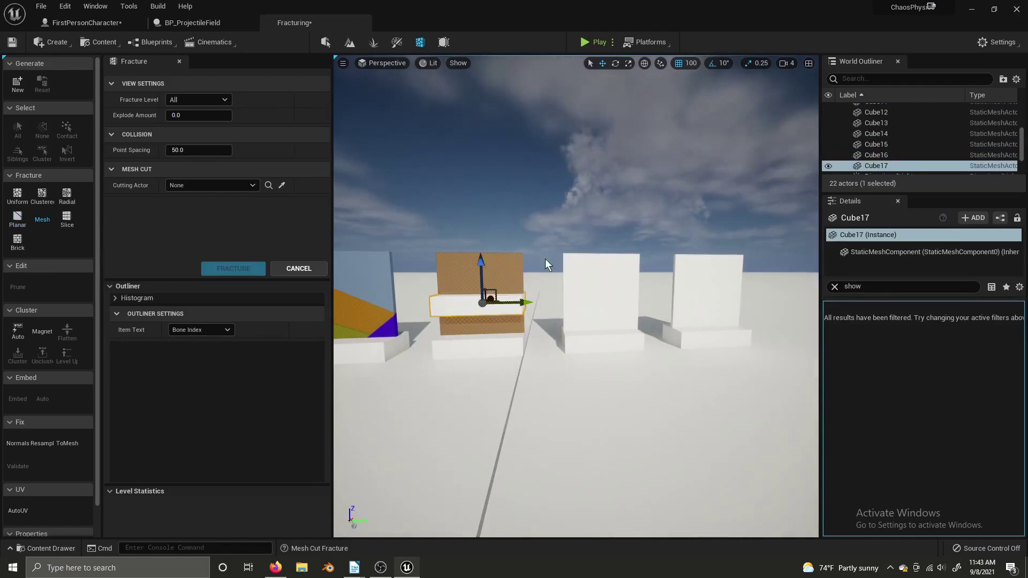
{"action": "key", "text": "r"}
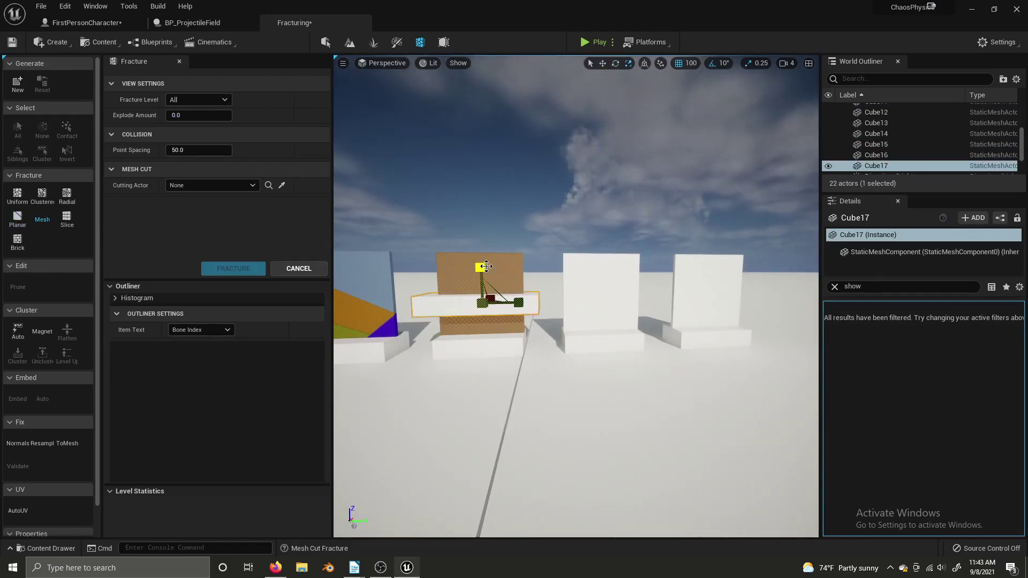
{"action": "left_click_drag", "start_coordinate": [486, 266], "coordinate": [487, 225]}
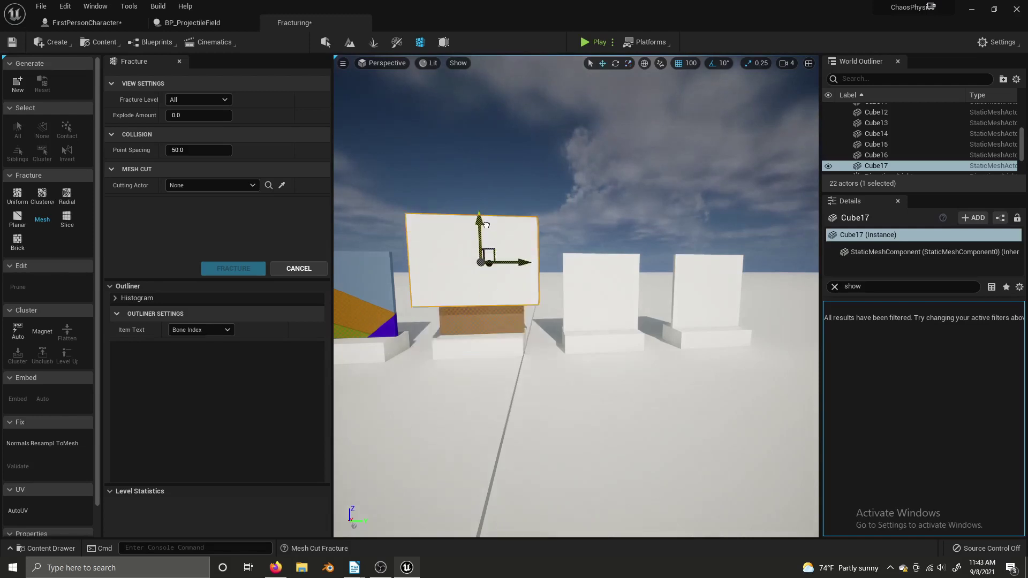
{"action": "key", "text": "e"}
{"action": "left_click_drag", "start_coordinate": [534, 252], "coordinate": [504, 270]}
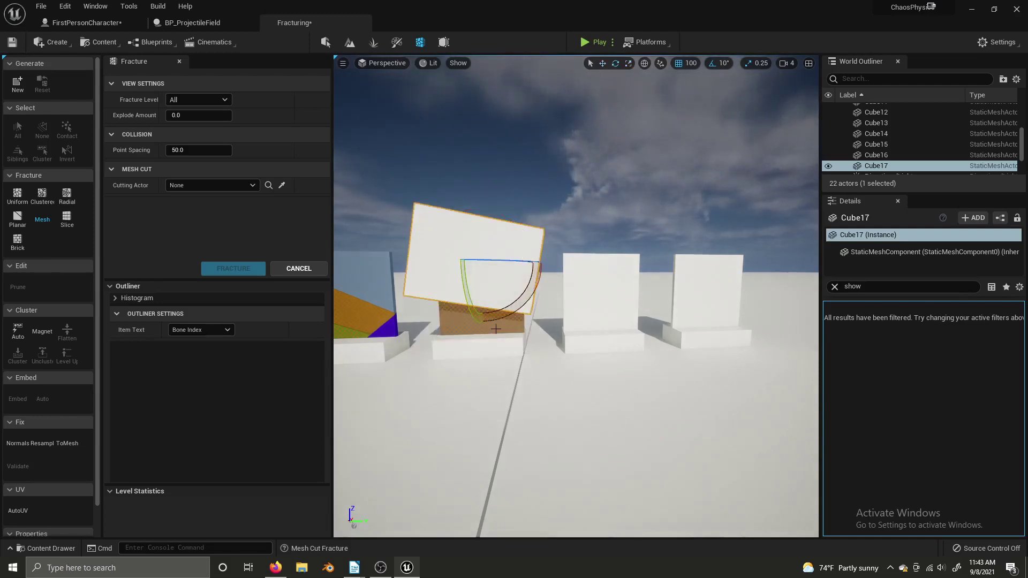
Step: Fracture Cube6 with Cube17 as the mesh cutting actor and delete Cube17 from the level
{"action": "left_click", "coordinate": [454, 317]}
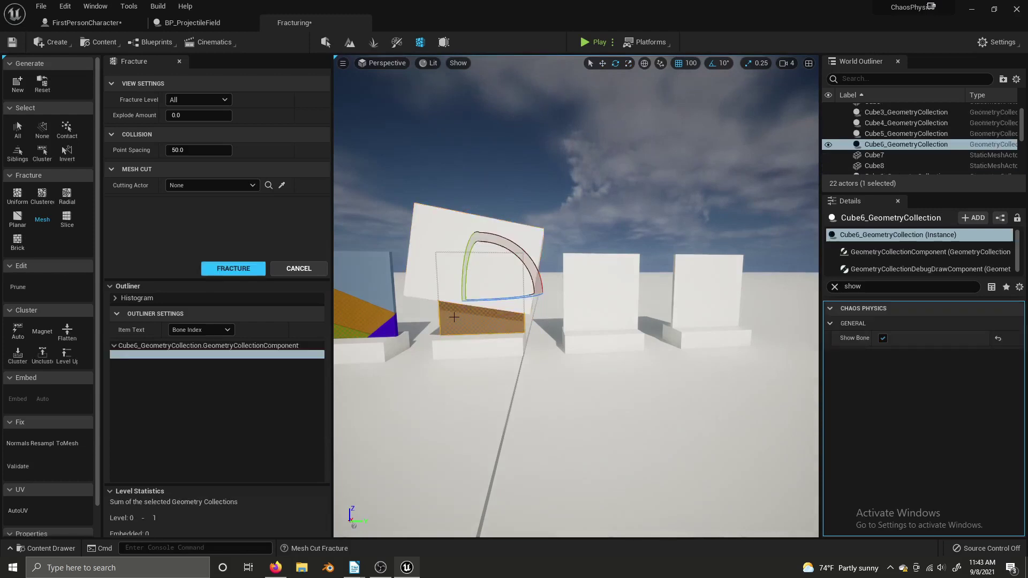
{"action": "left_click", "coordinate": [286, 186]}
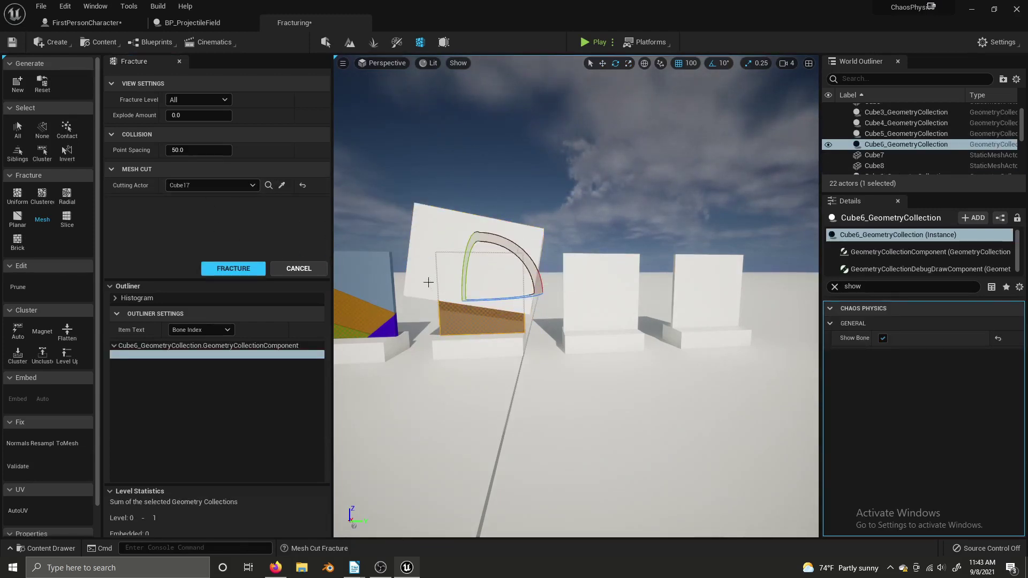
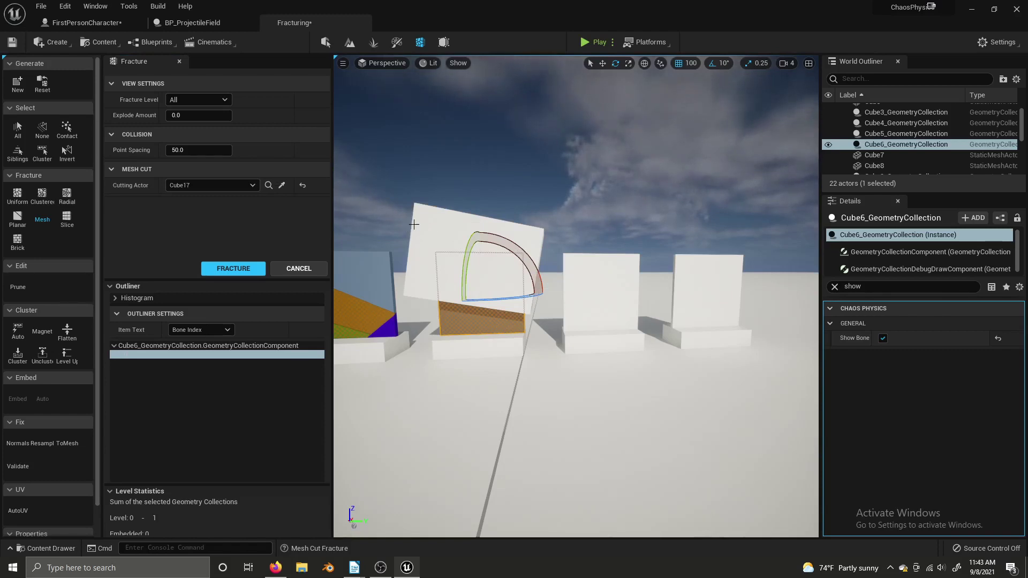
{"action": "left_click", "coordinate": [232, 268]}
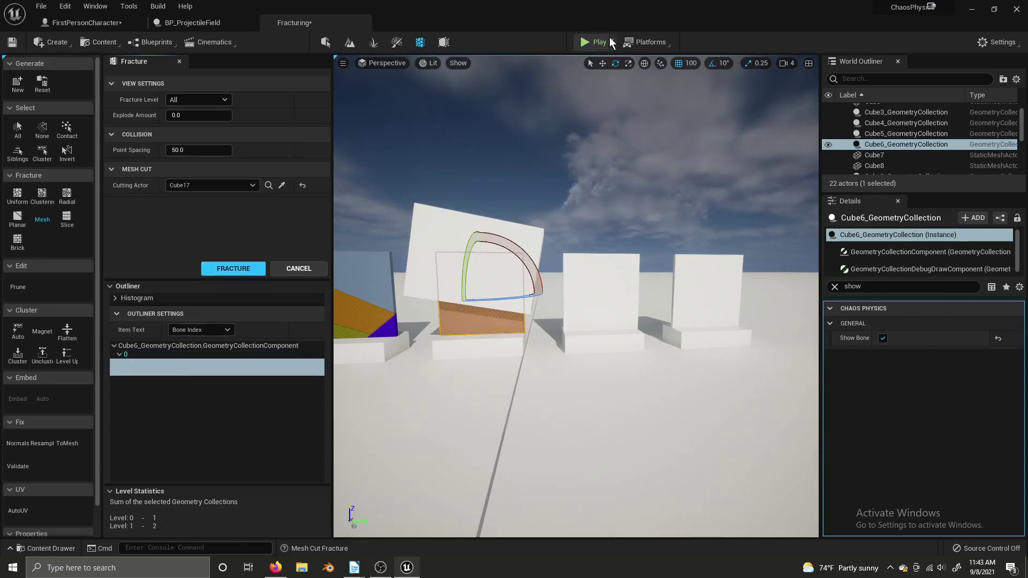
{"action": "left_click", "coordinate": [445, 229]}
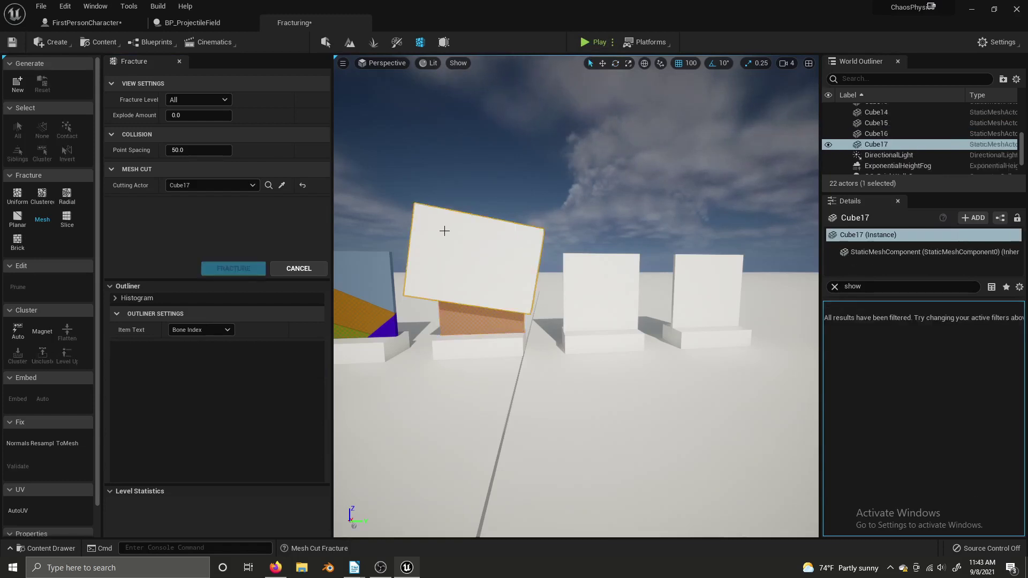
{"action": "key", "text": "Delete"}
Step: Play-test the level by shooting Cube6 to see how its mesh-cut pieces break, and stop the play session
{"action": "key", "text": "a"}
{"action": "right_click_drag", "start_coordinate": [511, 287], "coordinate": [514, 287]}
{"action": "key", "text": "w"}
{"action": "left_click", "coordinate": [513, 288]}
{"action": "left_click", "coordinate": [589, 43]}
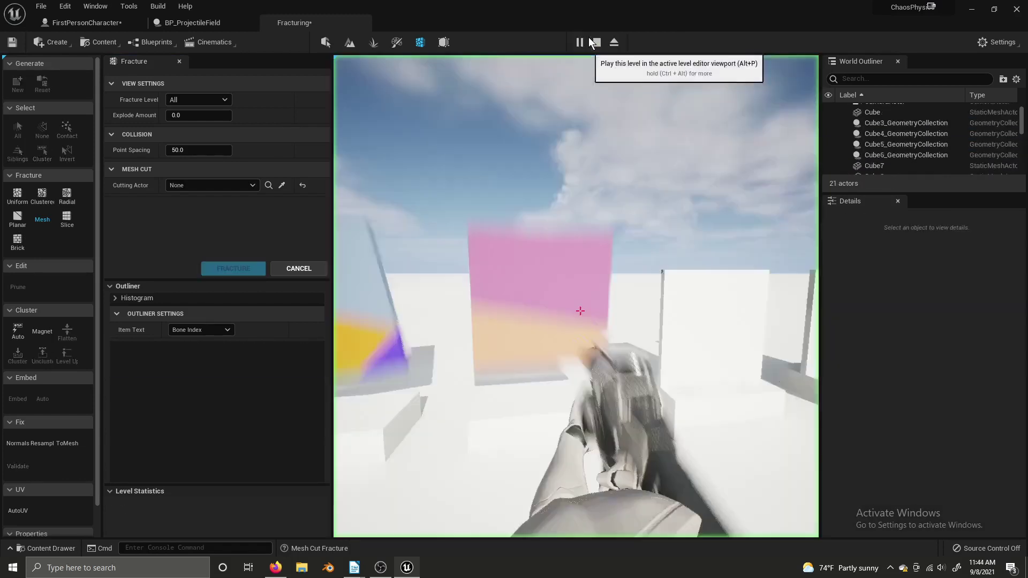
{"action": "left_click", "coordinate": [580, 311]}
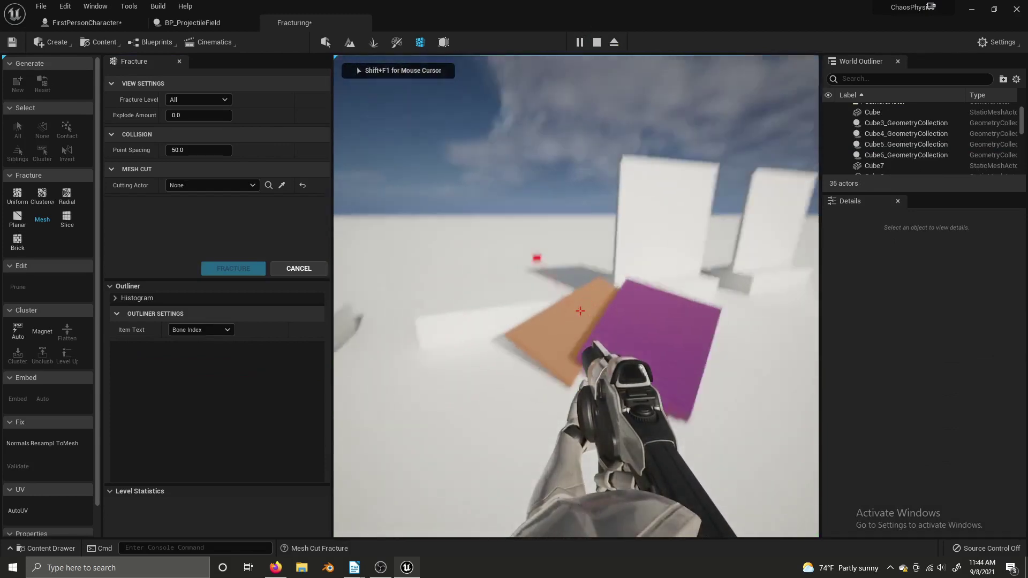
{"action": "key", "text": "shift+F1"}
{"action": "key", "text": "Escape"}
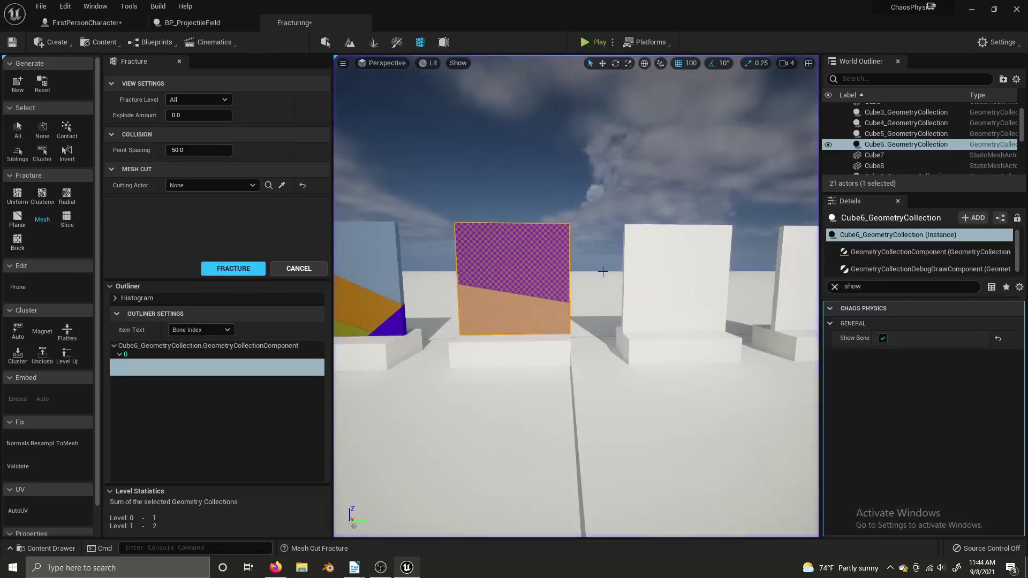
Step: Select Cube7 and create a geometry collection from it
{"action": "left_click", "coordinate": [562, 276]}
{"action": "key", "text": "a"}
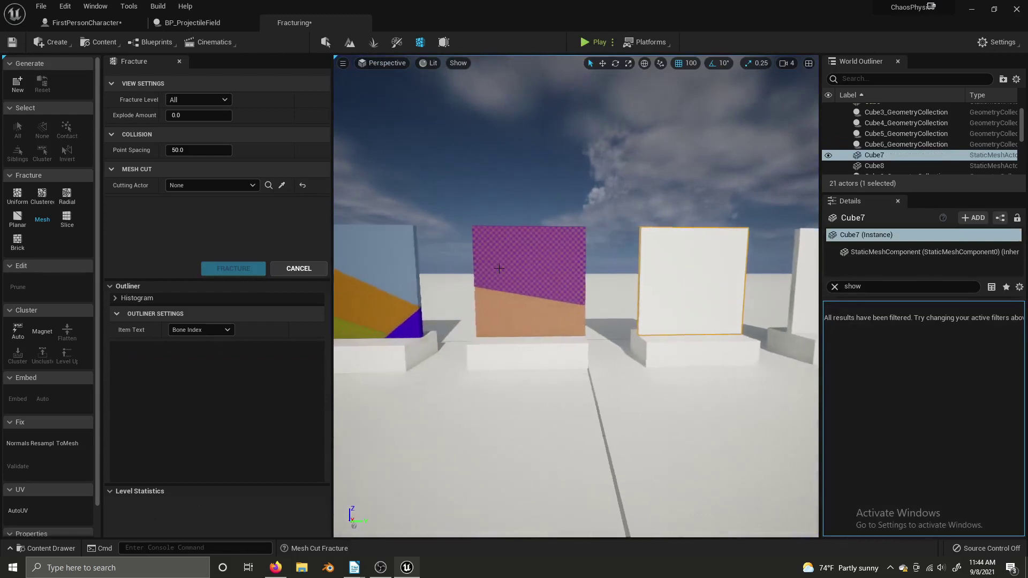
{"action": "key", "text": "s"}
{"action": "key", "text": "d"}
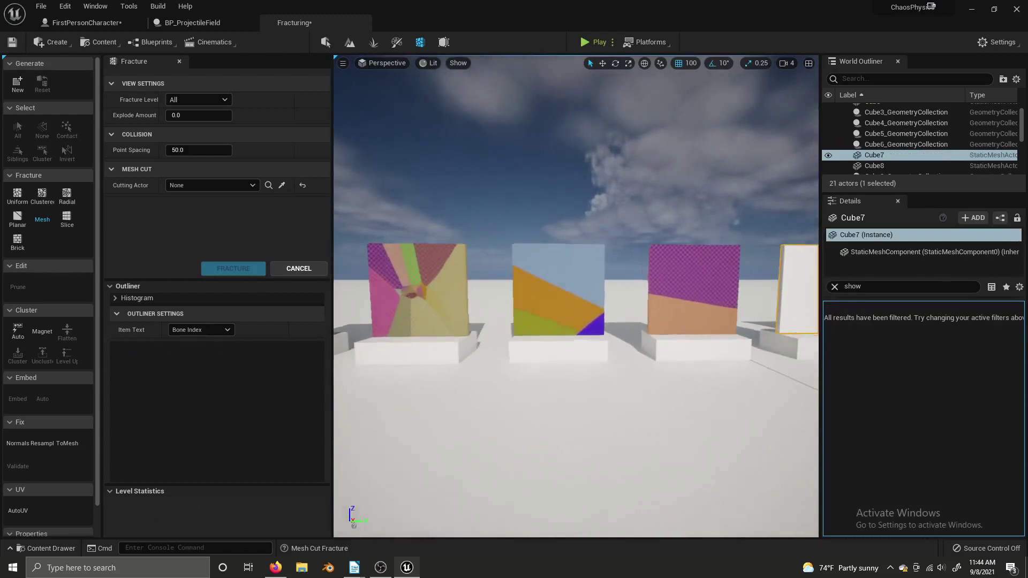
{"action": "key", "text": "s"}
{"action": "key", "text": "d"}
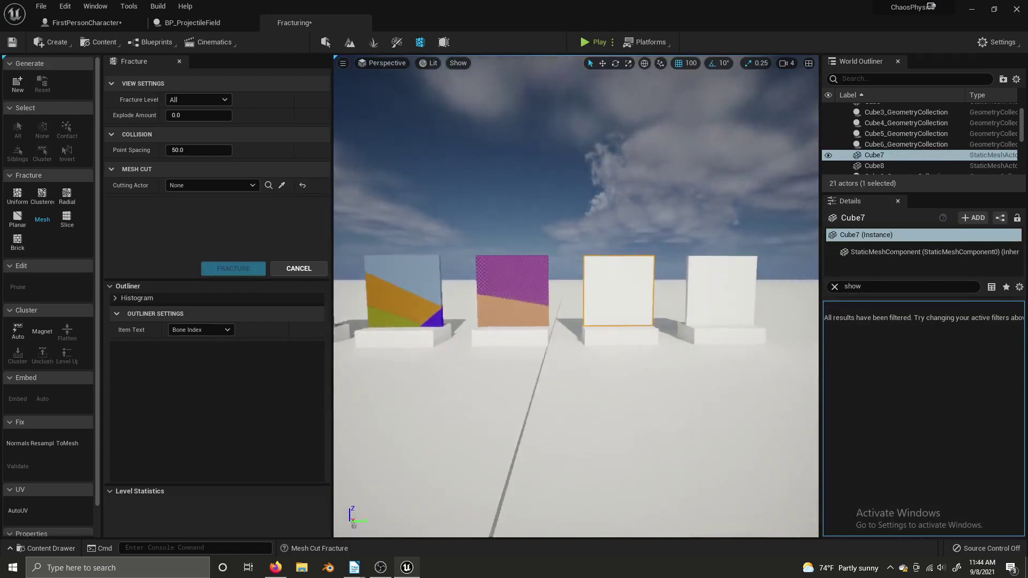
{"action": "key", "text": "w"}
{"action": "key", "text": "s"}
{"action": "key", "text": "w"}
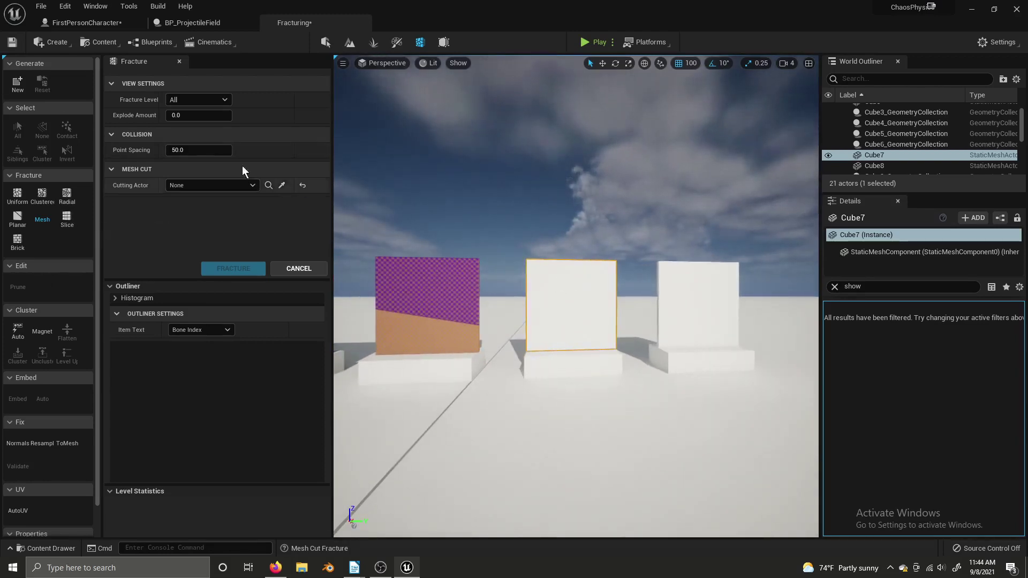
{"action": "left_click", "coordinate": [12, 86]}
{"action": "left_click", "coordinate": [514, 384]}
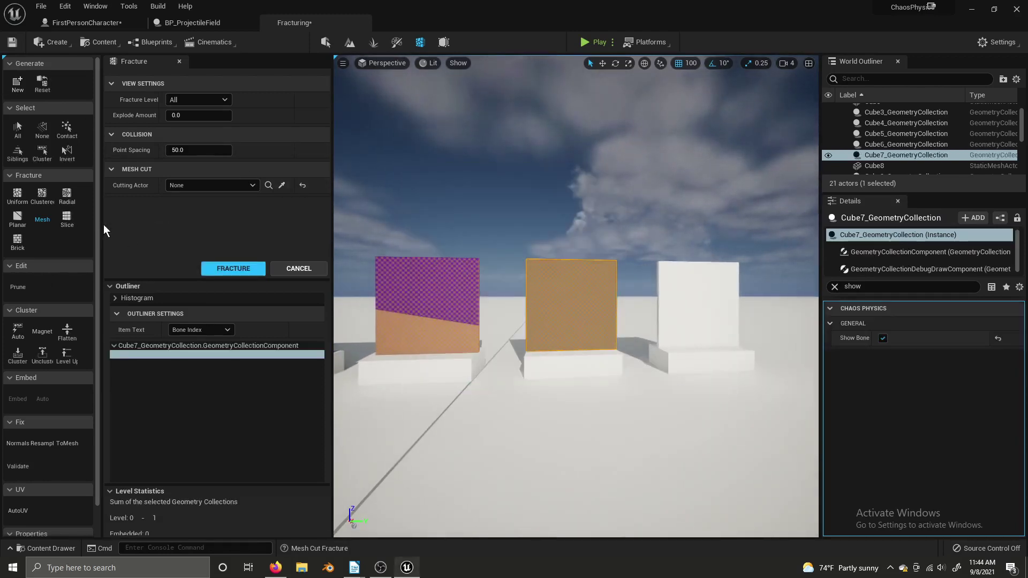
Step: Choose Slice fracture for Cube7 and raise the noise amplitude, with frequency about 2.83, octave number 15 and noise point spacing about 25.17
{"action": "left_click", "coordinate": [67, 219]}
{"action": "key", "text": "w"}
{"action": "key", "text": "d"}
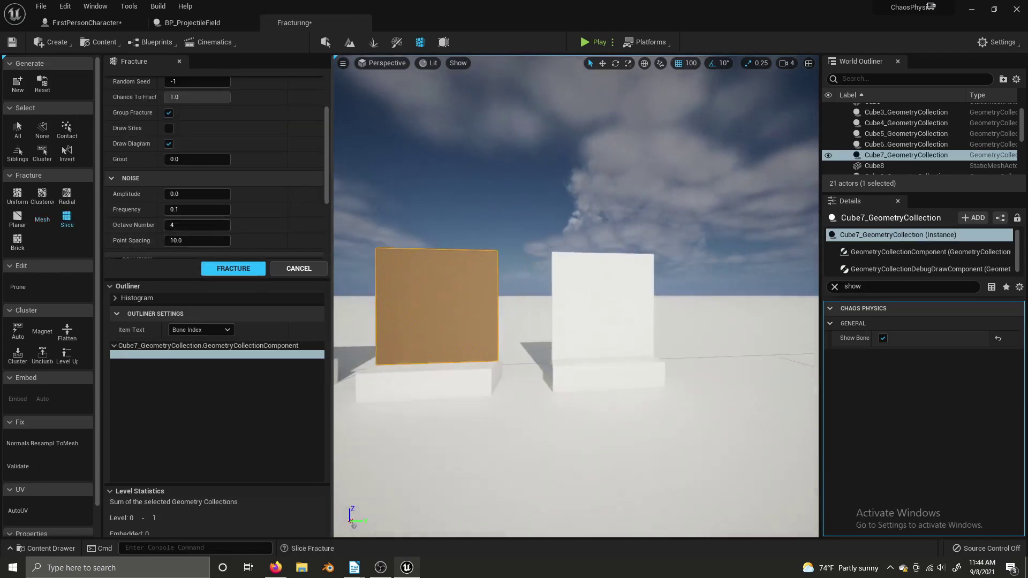
{"action": "key", "text": "a"}
{"action": "scroll", "coordinate": [262, 154], "scroll_direction": "up", "scroll_amount": 3}
{"action": "scroll", "coordinate": [198, 142], "scroll_direction": "down", "scroll_amount": 5}
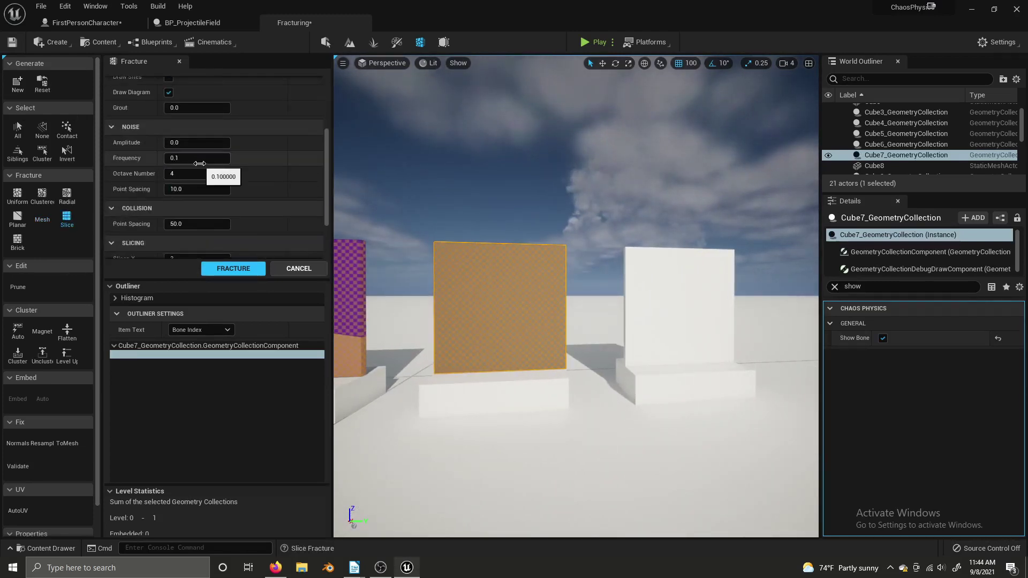
{"action": "left_click_drag", "start_coordinate": [199, 143], "coordinate": [186, 190]}
{"action": "scroll", "coordinate": [187, 193], "scroll_direction": "down", "scroll_amount": 3}
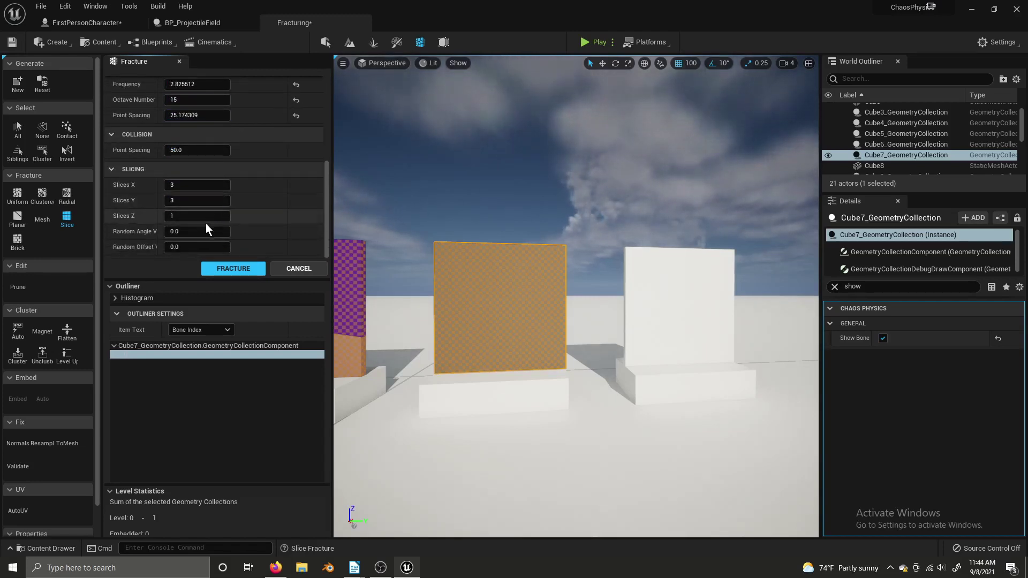
Step: Slice-fracture Cube7 with 5 X slices, 4 Y slices, random angle variation 90 and random offset variation 0.528
{"action": "left_click_drag", "start_coordinate": [197, 231], "coordinate": [197, 243]}
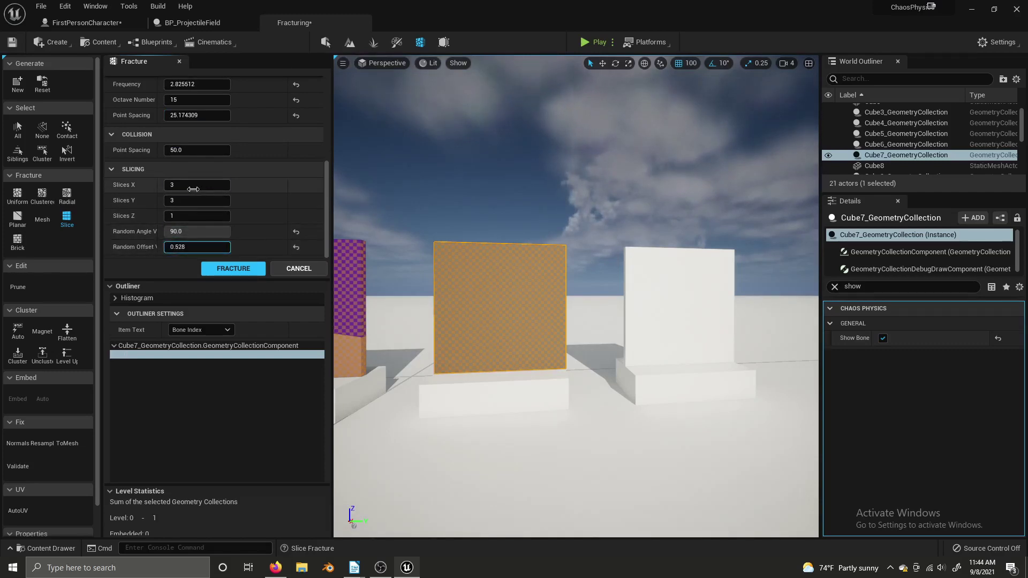
{"action": "left_click_drag", "start_coordinate": [185, 184], "coordinate": [187, 201]}
{"action": "left_click", "coordinate": [231, 268]}
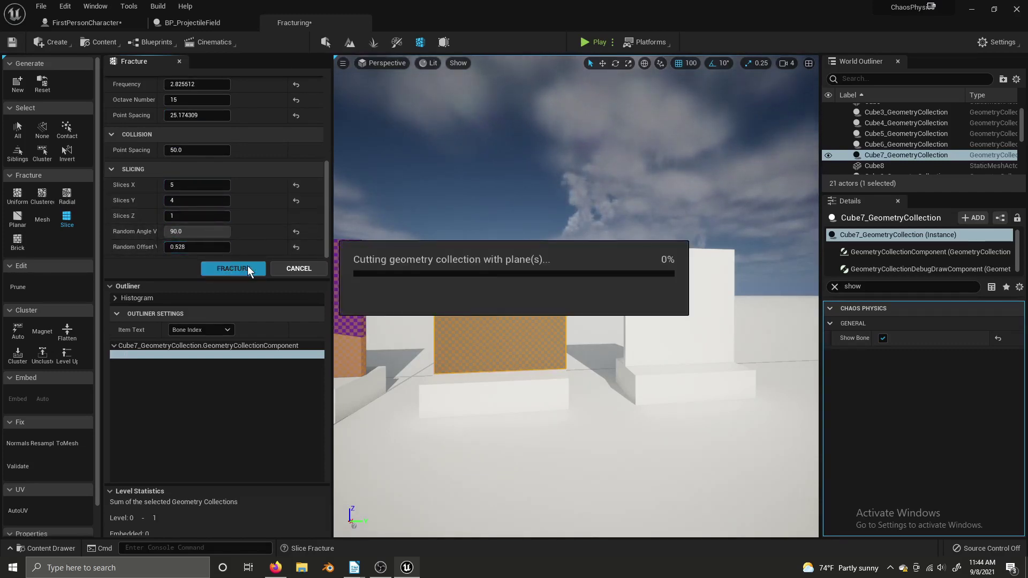
Step: Examine Cube7's slice pattern up close and from several angles
{"action": "key", "text": "w"}
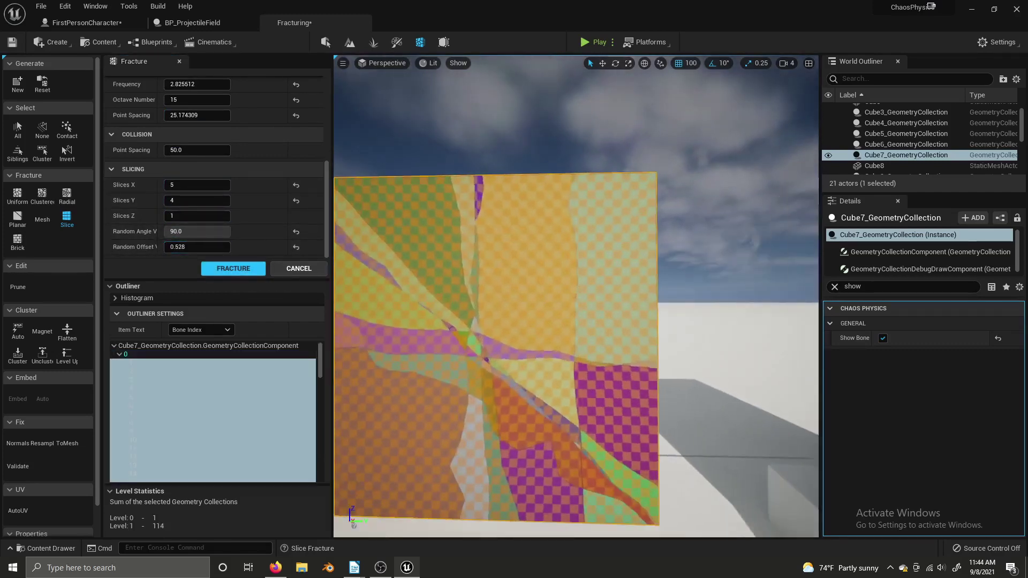
{"action": "key", "text": "s"}
{"action": "key", "text": "w"}
{"action": "key", "text": "d"}
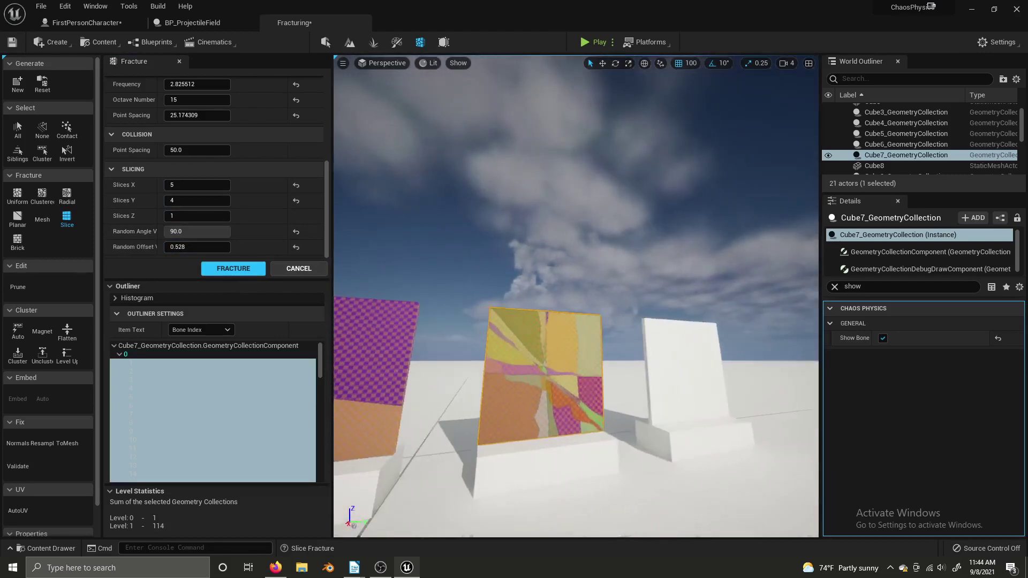
{"action": "key", "text": "w"}
{"action": "key", "text": "s"}
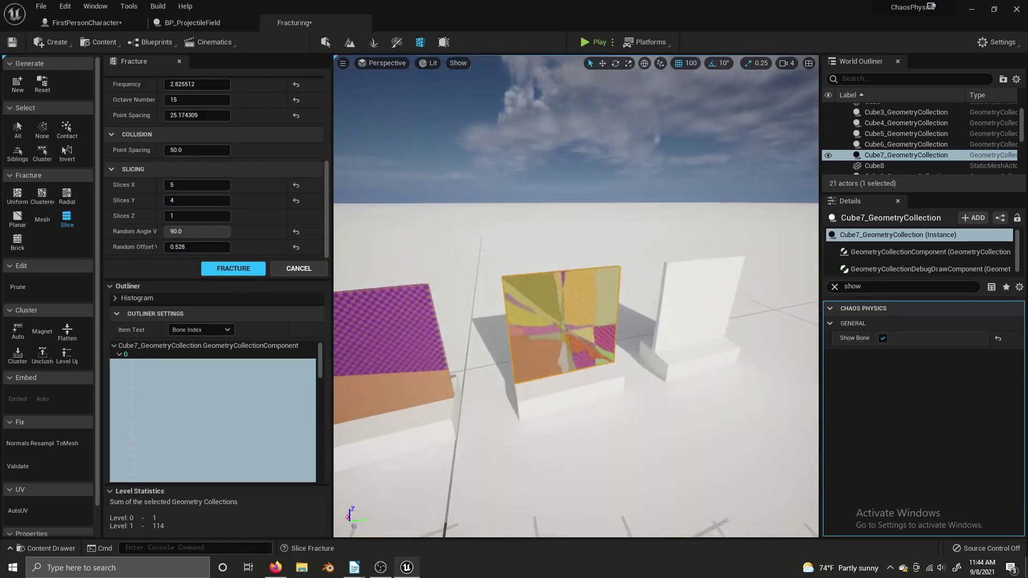
{"action": "key", "text": "w"}
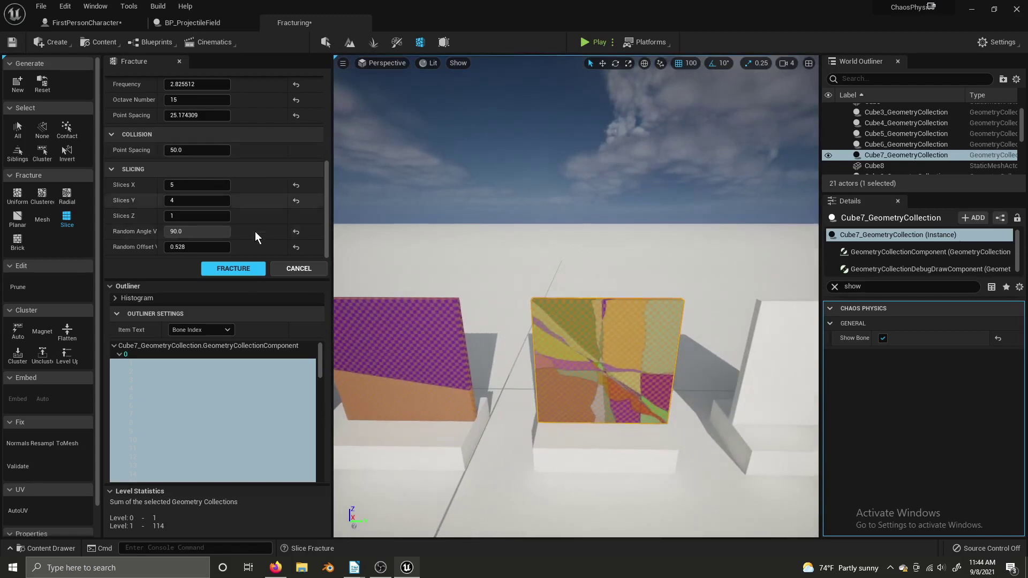
Step: Leave the Slice tool and undo Cube7's slice fracture so the panel is whole again
{"action": "left_click", "coordinate": [302, 269]}
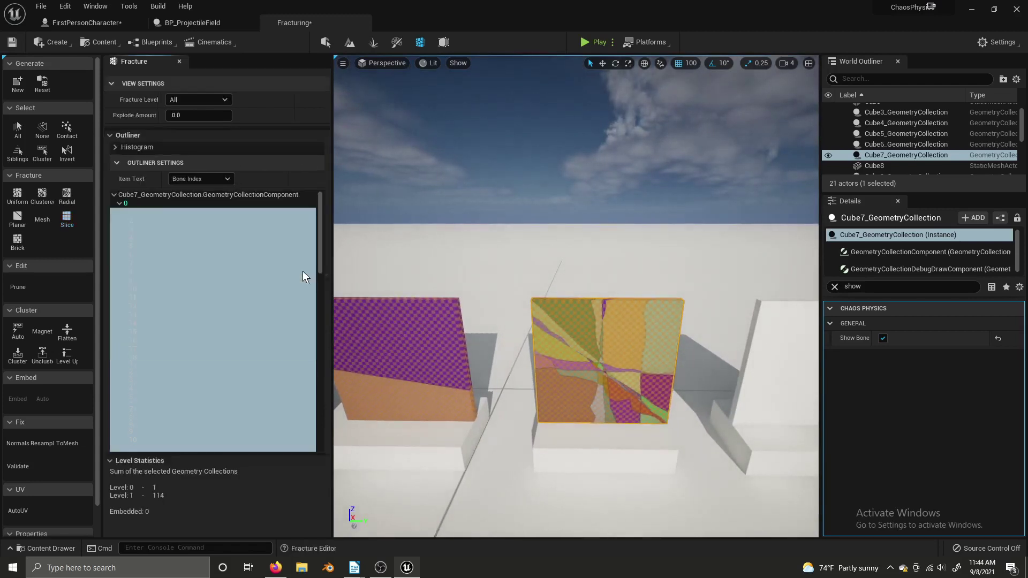
{"action": "scroll", "coordinate": [214, 209], "scroll_direction": "down", "scroll_amount": 2}
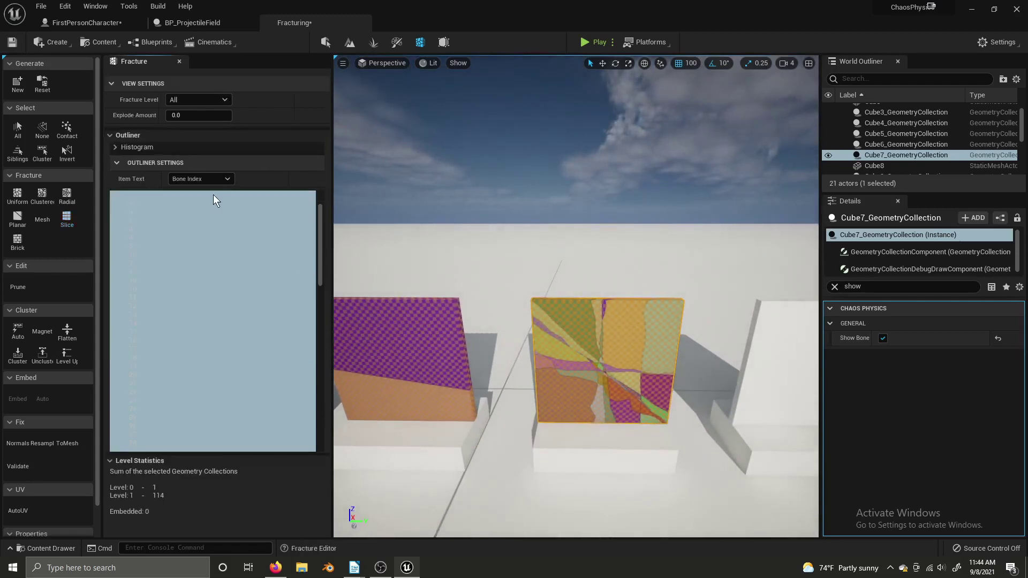
{"action": "scroll", "coordinate": [213, 194], "scroll_direction": "up", "scroll_amount": 2}
{"action": "left_click", "coordinate": [458, 349]}
{"action": "left_click", "coordinate": [571, 346]}
{"action": "key", "text": "ctrl+z"}
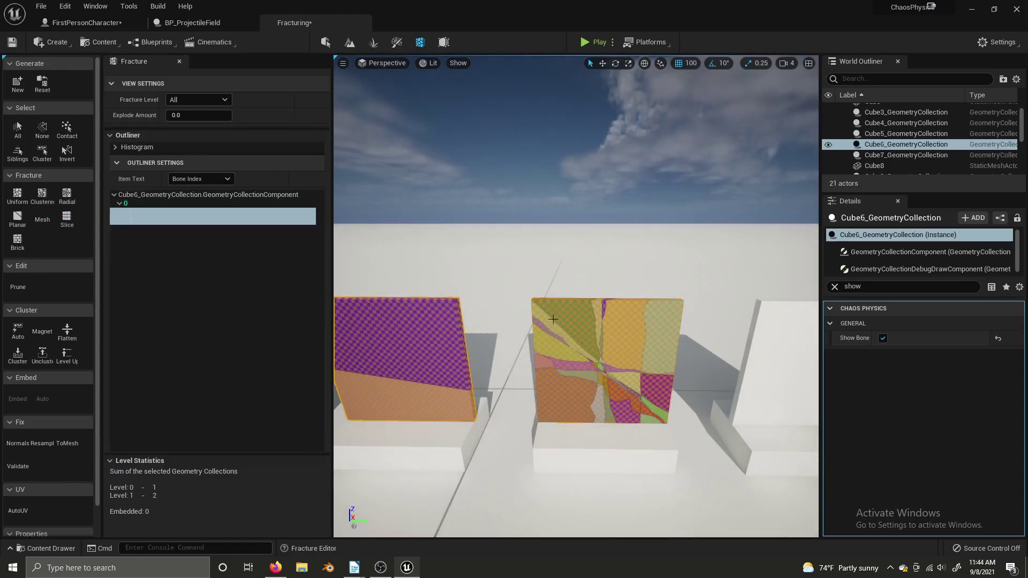
{"action": "key", "text": "ctrl+z"}
{"action": "key", "text": "ctrl+z"}
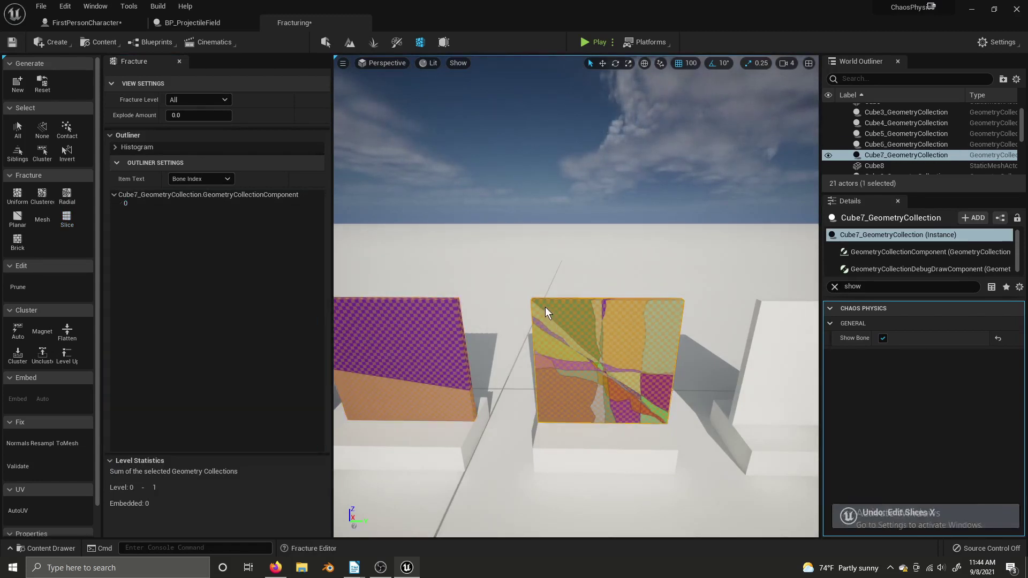
{"action": "right_click_drag", "start_coordinate": [551, 307], "coordinate": [573, 300]}
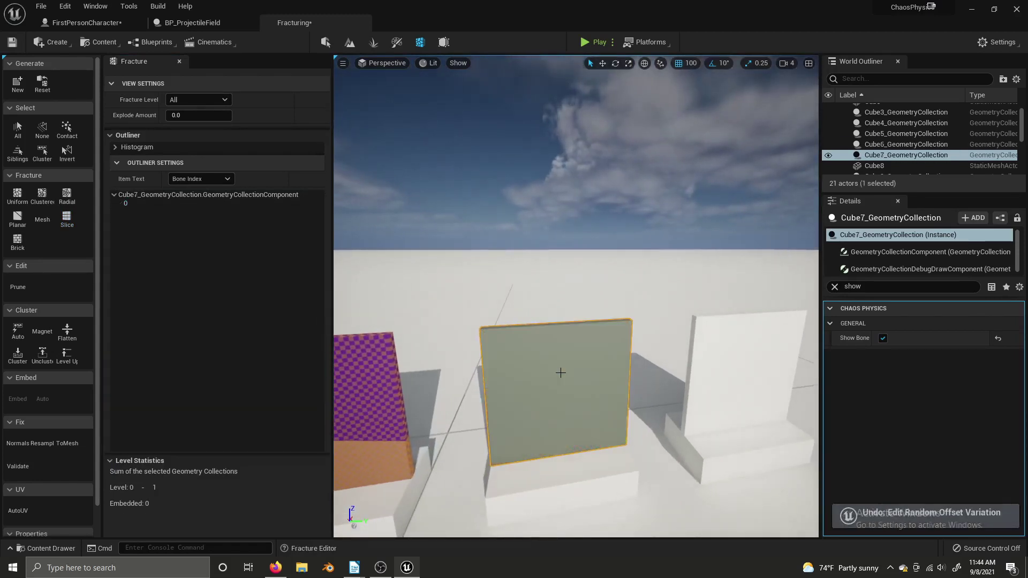
{"action": "scroll", "coordinate": [547, 364], "scroll_direction": "down", "scroll_amount": 3}
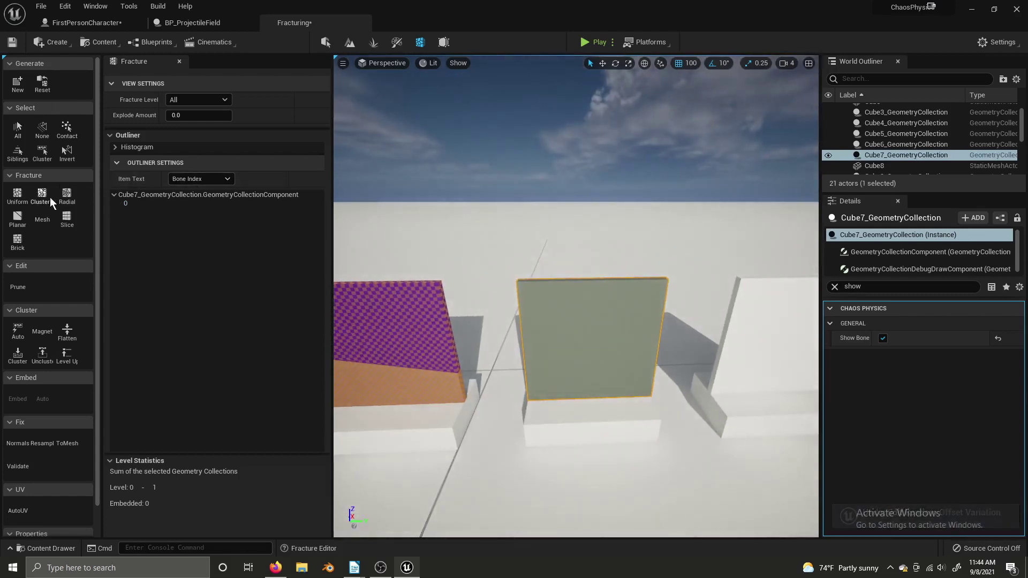
{"action": "key", "text": "ctrl+z"}
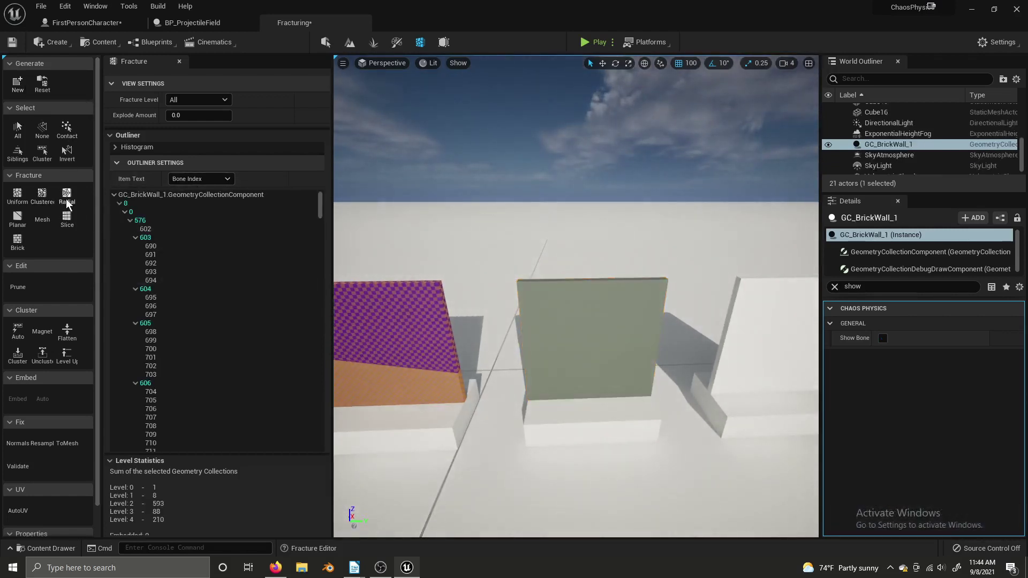
Step: Choose Slice fracture again and create a new geometry collection from Cube7's existing collection
{"action": "left_click", "coordinate": [66, 220]}
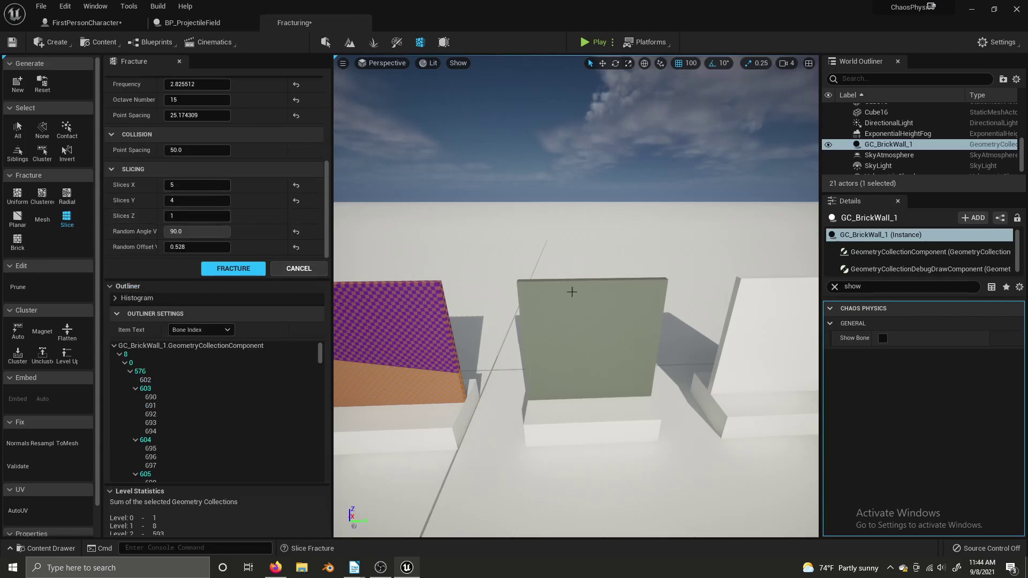
{"action": "left_click", "coordinate": [539, 298]}
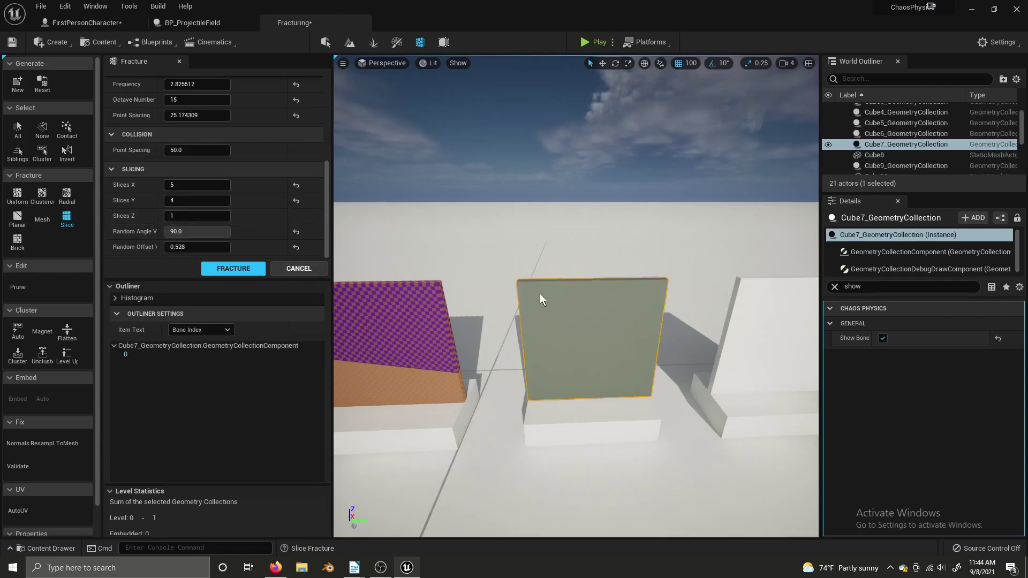
{"action": "left_click", "coordinate": [18, 81]}
{"action": "left_click", "coordinate": [486, 385]}
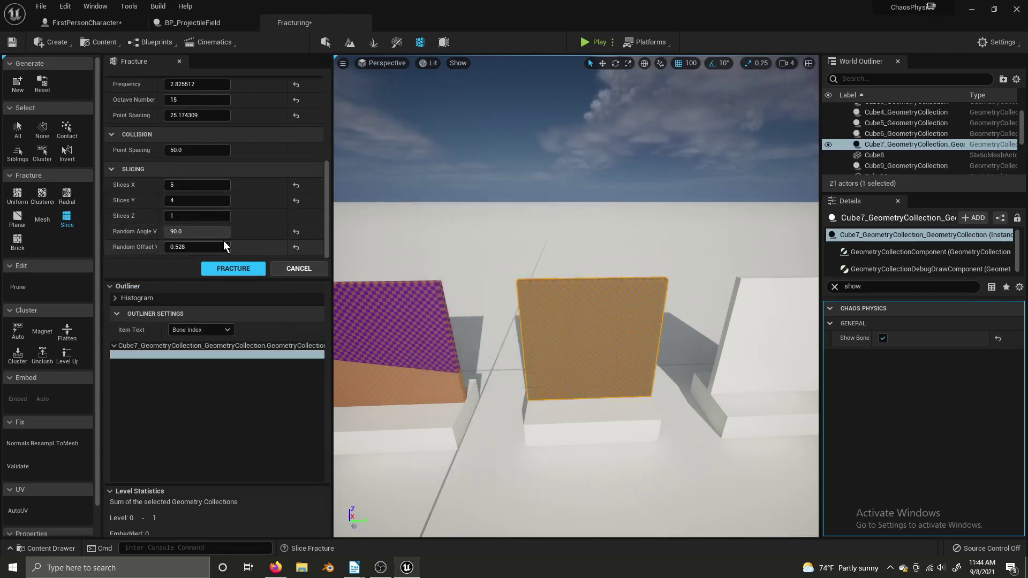
Step: Reset the X and Y slices to 3 and all noise settings to their defaults, and slice-fracture Cube7
{"action": "scroll", "coordinate": [207, 206], "scroll_direction": "up", "scroll_amount": 1}
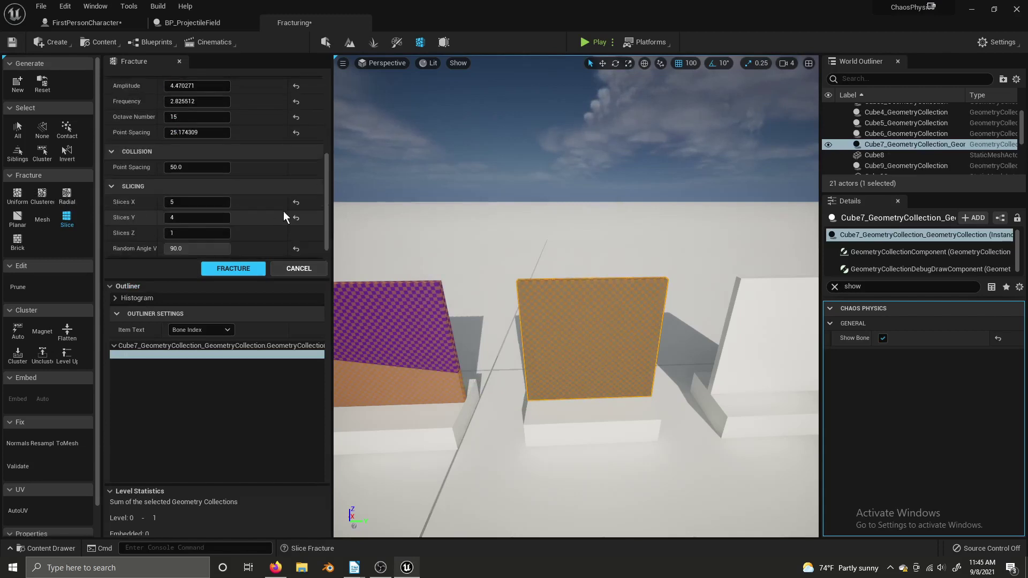
{"action": "left_click", "coordinate": [299, 208]}
{"action": "scroll", "coordinate": [298, 220], "scroll_direction": "up", "scroll_amount": 3}
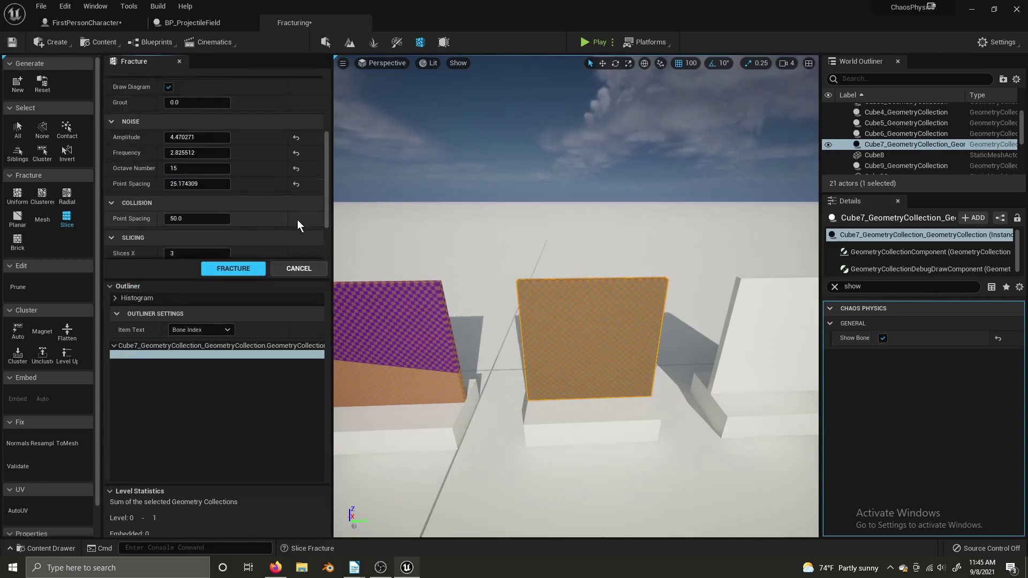
{"action": "left_click", "coordinate": [296, 184]}
{"action": "left_click", "coordinate": [296, 168]}
{"action": "left_click", "coordinate": [296, 153]}
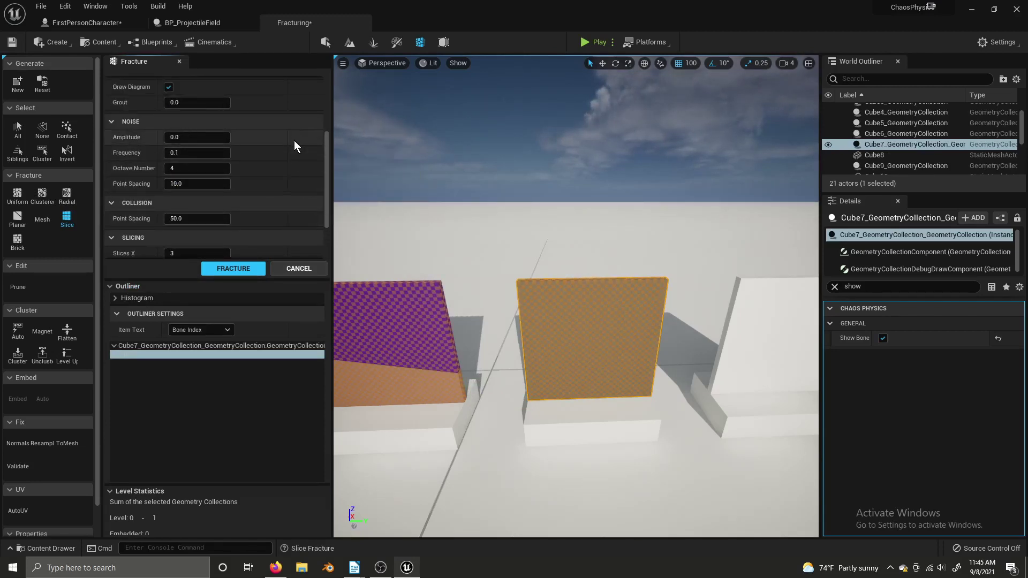
{"action": "left_click", "coordinate": [295, 138]}
{"action": "left_click", "coordinate": [238, 268]}
Step: Examine Cube7's noise-free slice pattern from near and far and review the slicing settings used
{"action": "mouse_move", "coordinate": [461, 299]}
{"action": "right_mouse_down"}
{"action": "mouse_move", "coordinate": [460, 284]}
{"action": "mouse_move", "coordinate": [469, 324]}
{"action": "mouse_move", "coordinate": [485, 303]}
{"action": "mouse_move", "coordinate": [461, 300]}
{"action": "right_mouse_up"}
{"action": "key", "text": "w"}
{"action": "key", "text": "s"}
{"action": "key", "text": "w"}
{"action": "key", "text": "s"}
{"action": "key", "text": "w"}
{"action": "key", "text": "s"}
{"action": "key", "text": "w"}
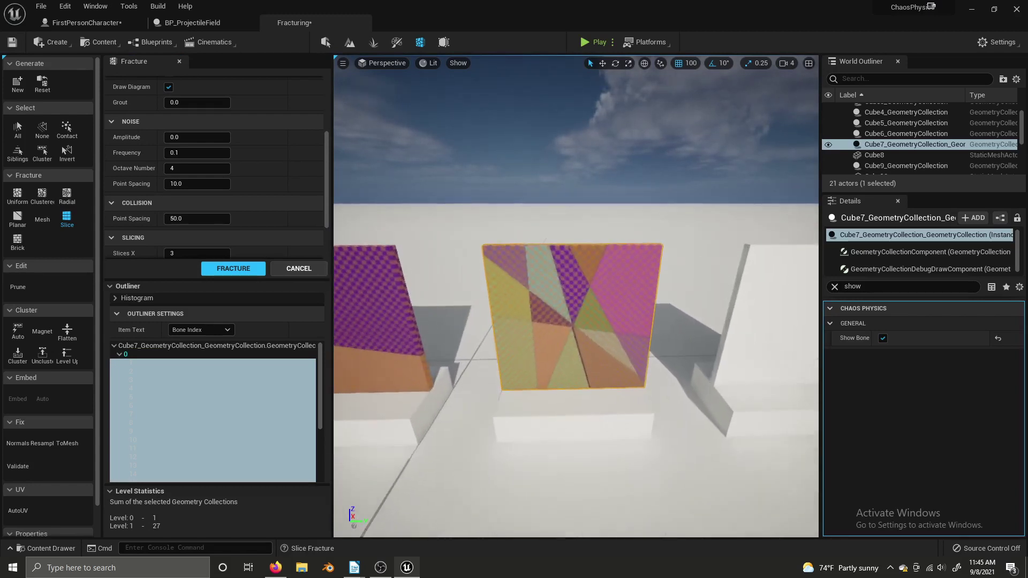
{"action": "scroll", "coordinate": [224, 141], "scroll_direction": "down", "scroll_amount": 2}
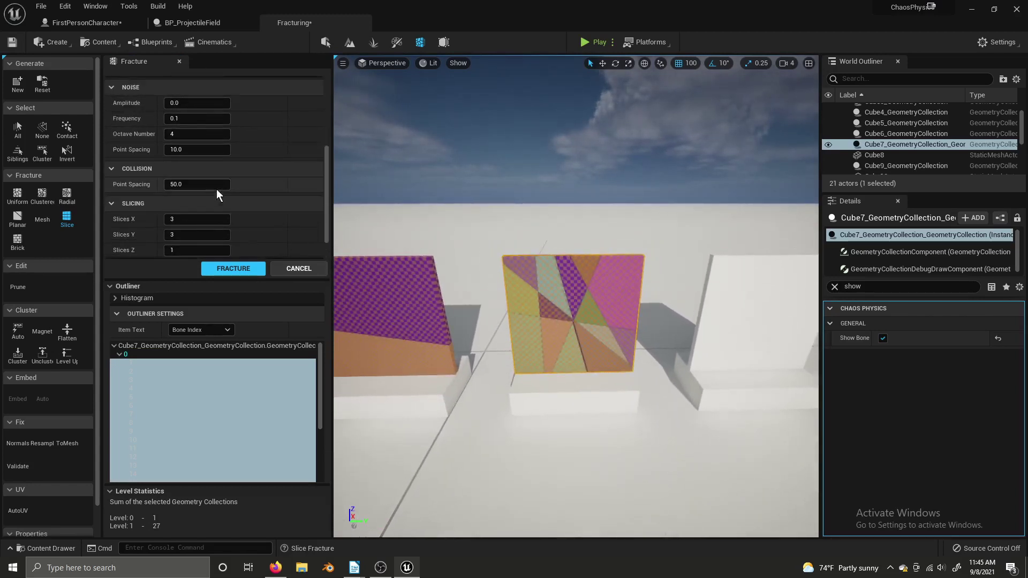
{"action": "scroll", "coordinate": [216, 189], "scroll_direction": "down", "scroll_amount": 2}
{"action": "right_click_drag", "start_coordinate": [460, 272], "coordinate": [458, 263]}
{"action": "key", "text": "s"}
{"action": "key", "text": "w"}
{"action": "key", "text": "s"}
{"action": "key", "text": "d"}
{"action": "key", "text": "a"}
{"action": "key", "text": "w"}
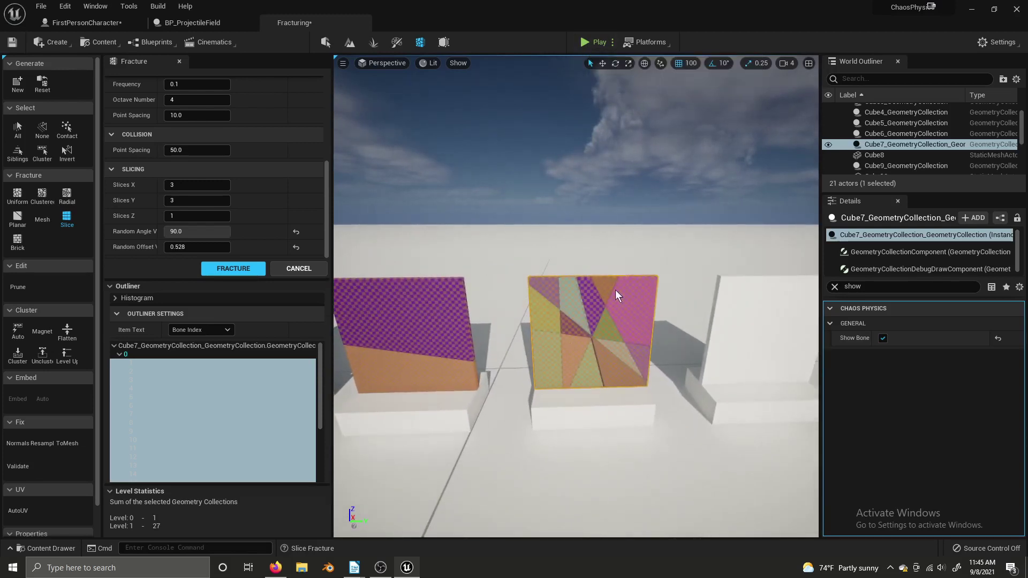
{"action": "key", "text": "s"}
{"action": "right_click_drag", "start_coordinate": [600, 304], "coordinate": [598, 291]}
{"action": "key", "text": "w"}
{"action": "key", "text": "s"}
{"action": "key", "text": "w"}
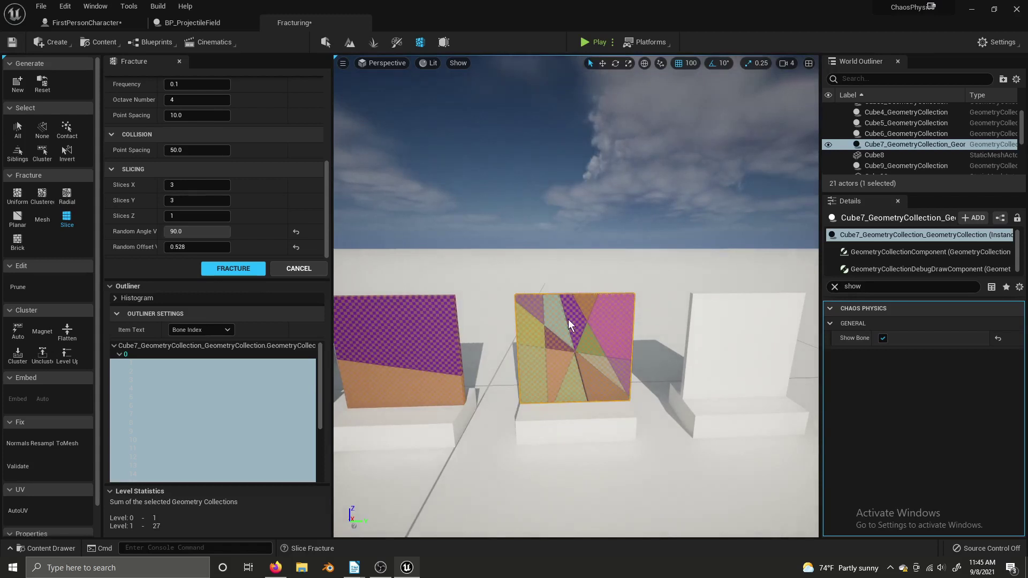
Step: Play-test the level by shooting at the sliced Cube7 panel, and stop the play session
{"action": "right_click_drag", "start_coordinate": [572, 293], "coordinate": [583, 276]}
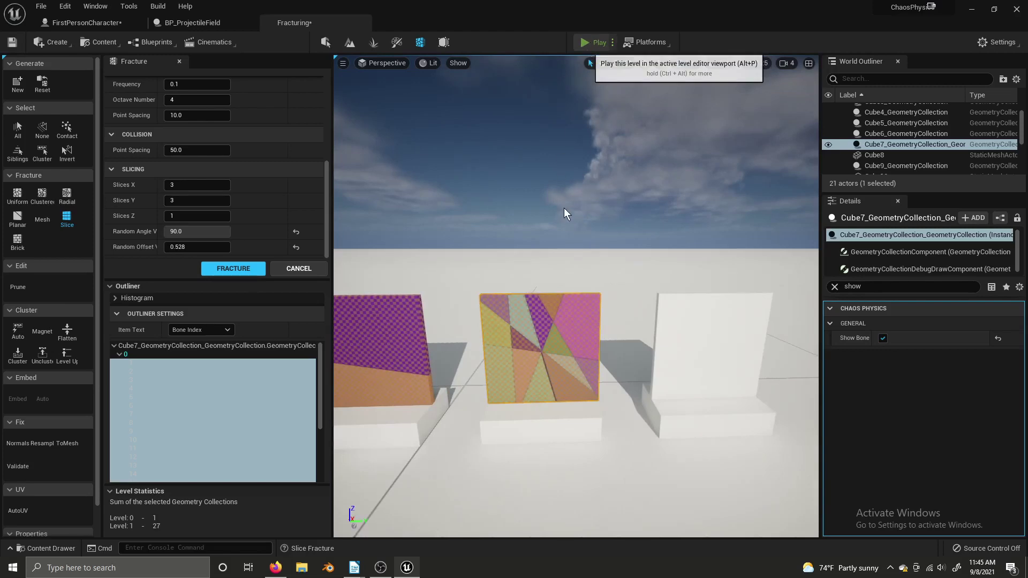
{"action": "key", "text": "alt+p"}
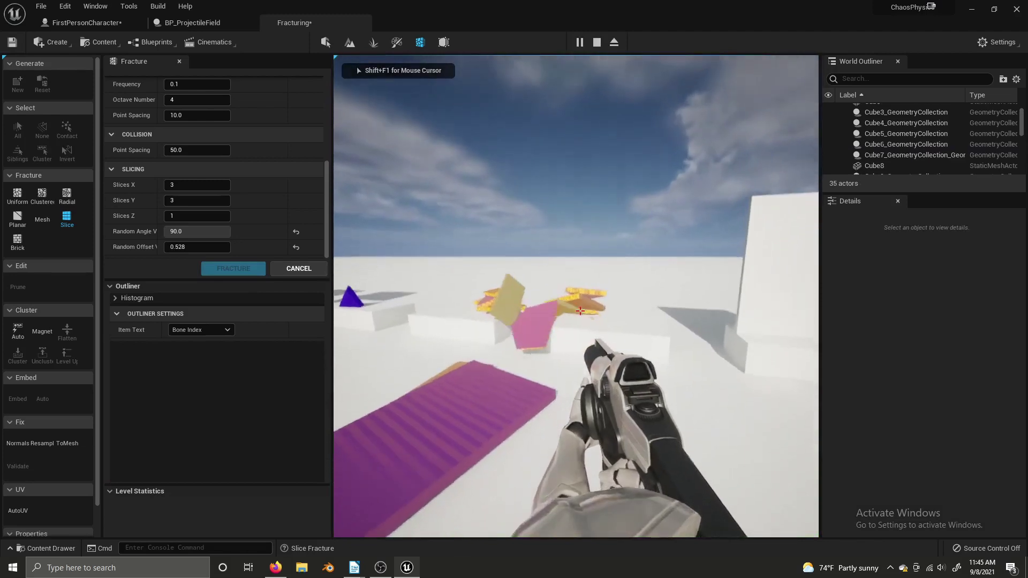
{"action": "left_click", "coordinate": [580, 311]}
{"action": "left_click", "coordinate": [581, 311]}
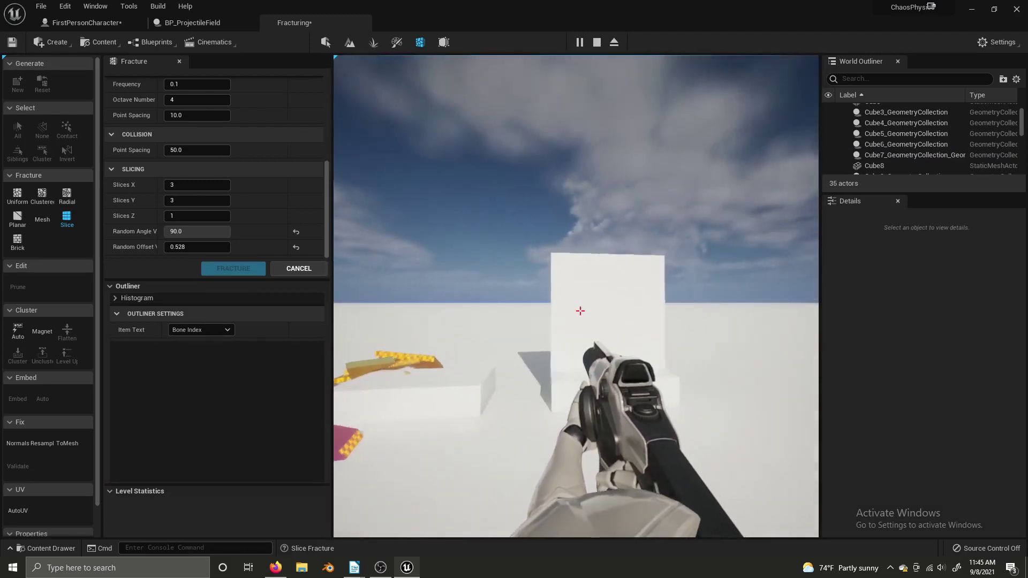
{"action": "key", "text": "Escape"}
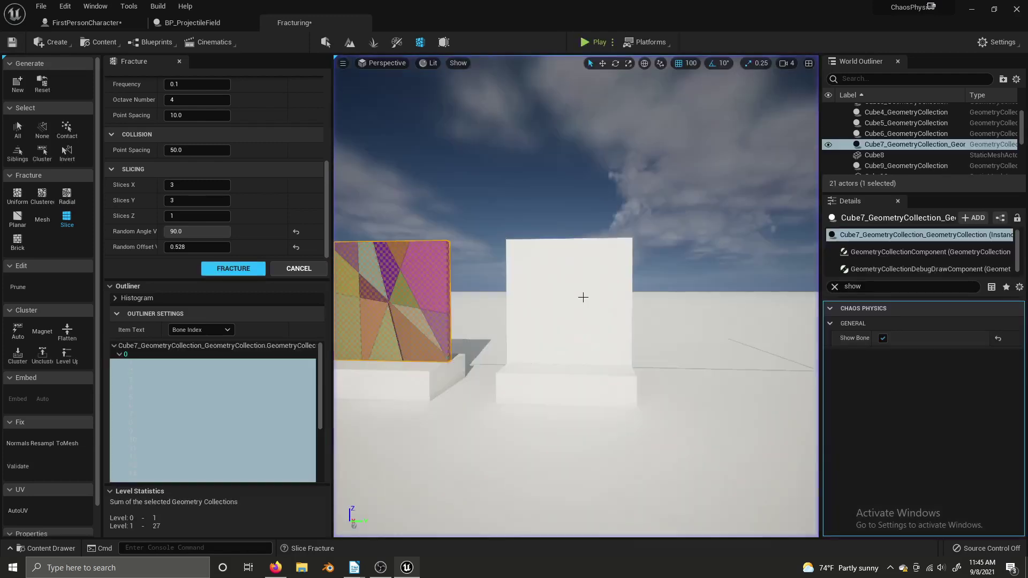
Step: Create a geometry collection from Cube8 and choose Brick fracture for it, viewing the brick preview from an angle
{"action": "left_click", "coordinate": [542, 277]}
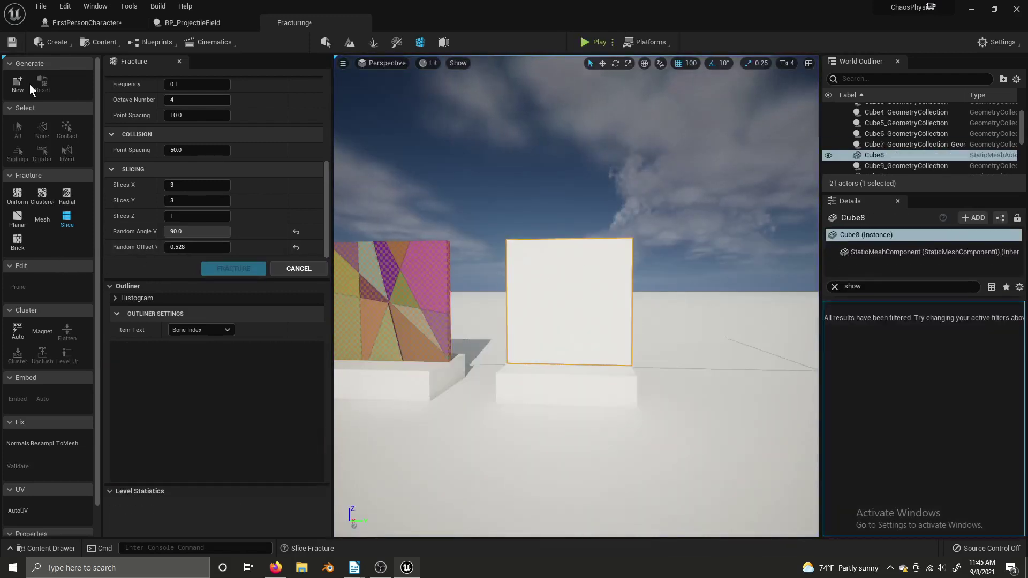
{"action": "left_click", "coordinate": [16, 86]}
{"action": "left_click", "coordinate": [471, 383]}
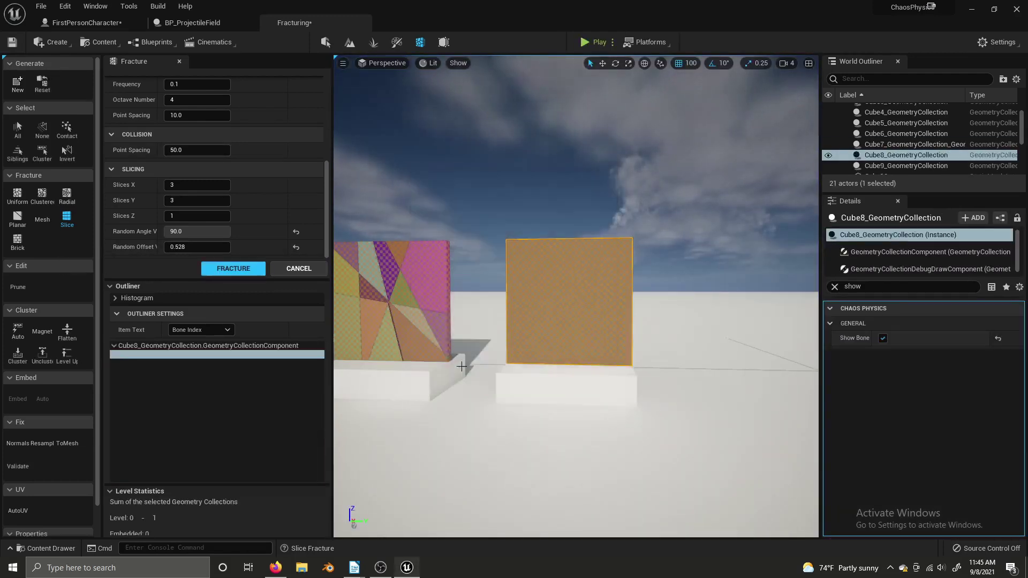
{"action": "left_click", "coordinate": [17, 242]}
{"action": "left_click_drag", "start_coordinate": [610, 355], "coordinate": [412, 354], "text": "alt"}
{"action": "right_click_drag", "start_coordinate": [576, 300], "coordinate": [528, 398]}
{"action": "scroll", "coordinate": [188, 108], "scroll_direction": "up", "scroll_amount": 2}
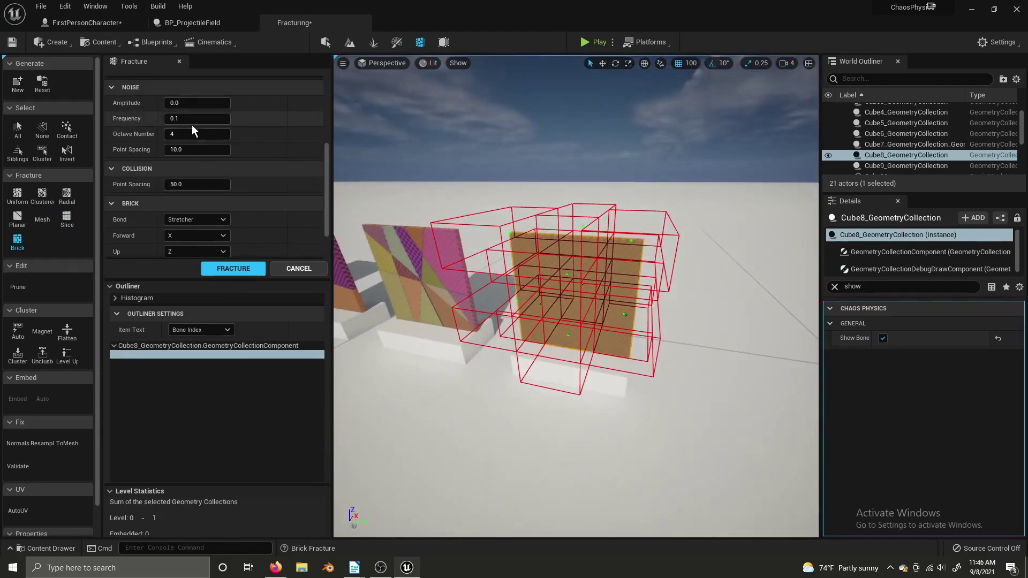
Step: Try the Stack, English and Header brick bonds on Cube8, keeping the noise frequency at its default
{"action": "left_click_drag", "start_coordinate": [188, 119], "coordinate": [199, 118]}
{"action": "left_click", "coordinate": [296, 119]}
{"action": "scroll", "coordinate": [215, 205], "scroll_direction": "down", "scroll_amount": 1}
{"action": "left_click", "coordinate": [214, 205]}
{"action": "left_click", "coordinate": [201, 227]}
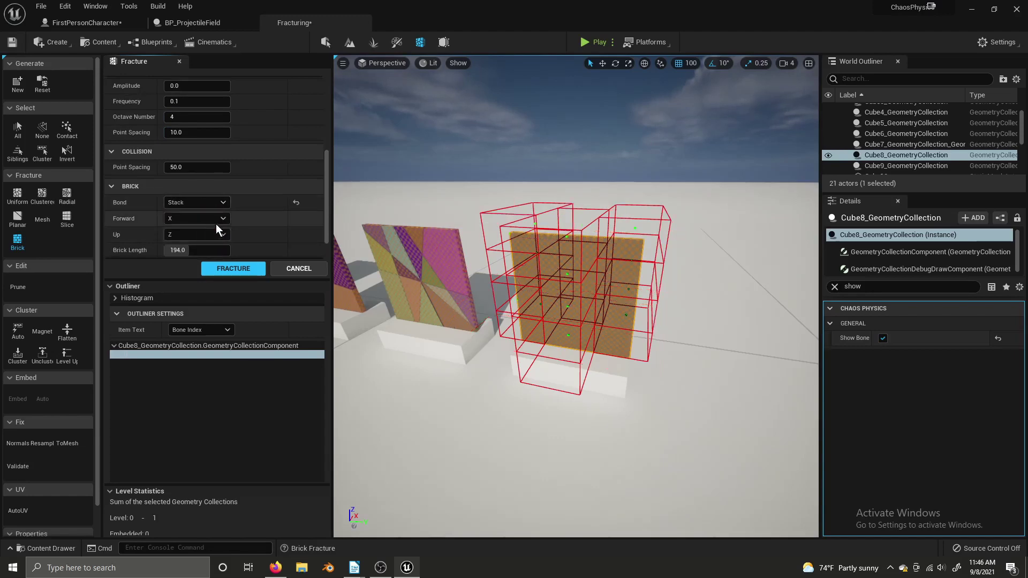
{"action": "right_click_drag", "start_coordinate": [576, 296], "coordinate": [417, 399]}
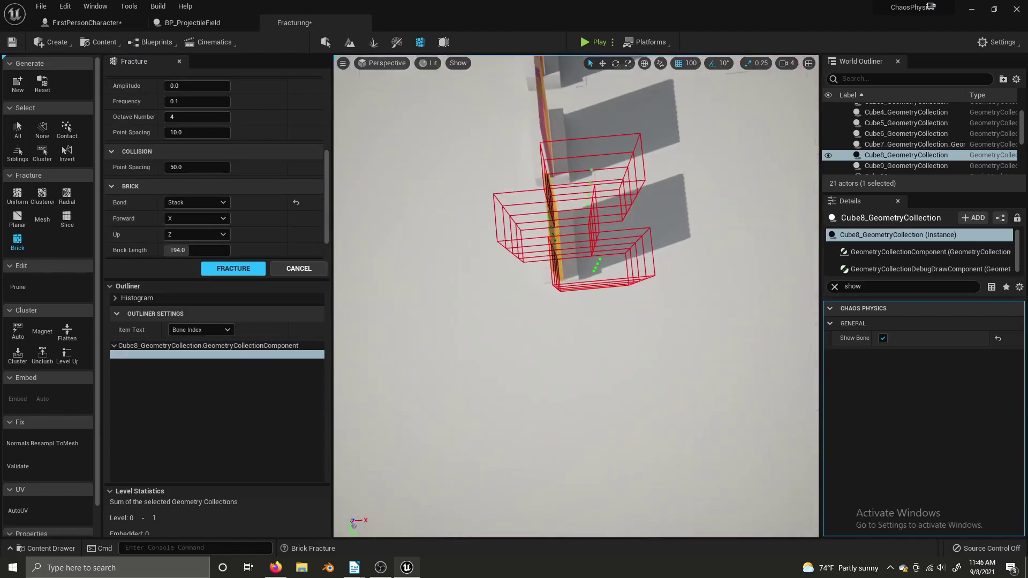
{"action": "left_click", "coordinate": [197, 202]}
{"action": "left_click", "coordinate": [196, 234]}
{"action": "left_click", "coordinate": [202, 204]}
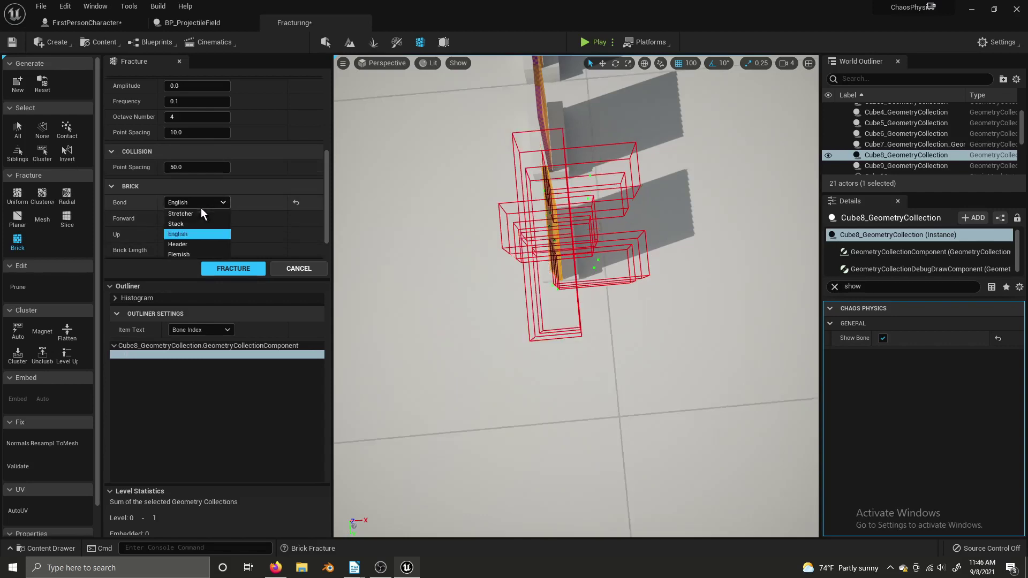
{"action": "left_click", "coordinate": [192, 244]}
{"action": "right_click_drag", "start_coordinate": [475, 248], "coordinate": [470, 190]}
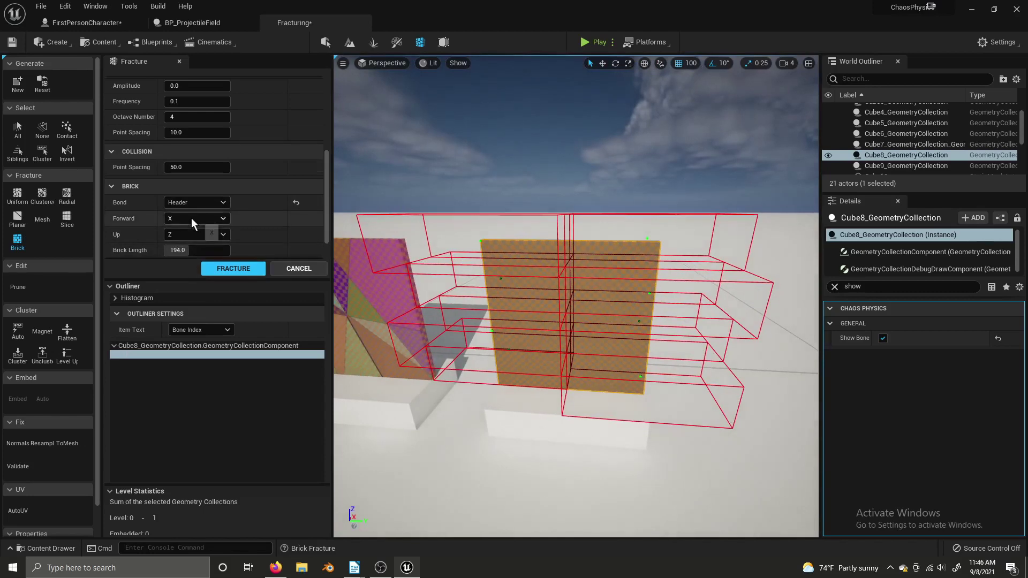
Step: Try the Flemish brick bond on Cube8 and view its preview from near and far
{"action": "left_click", "coordinate": [200, 200]}
{"action": "left_click", "coordinate": [208, 253]}
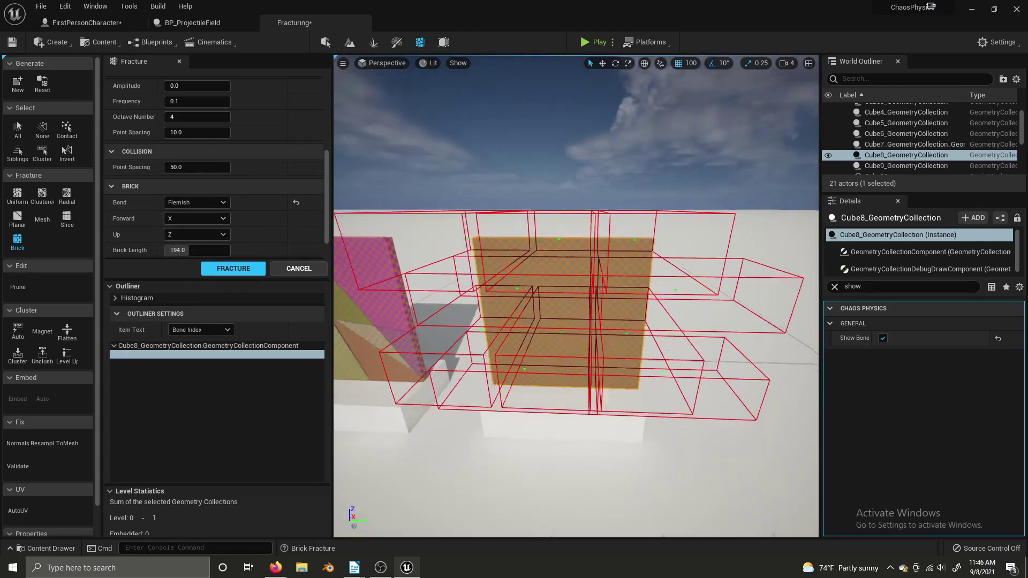
{"action": "key", "text": "w"}
{"action": "right_click_drag", "start_coordinate": [415, 271], "coordinate": [415, 271]}
{"action": "key", "text": "s"}
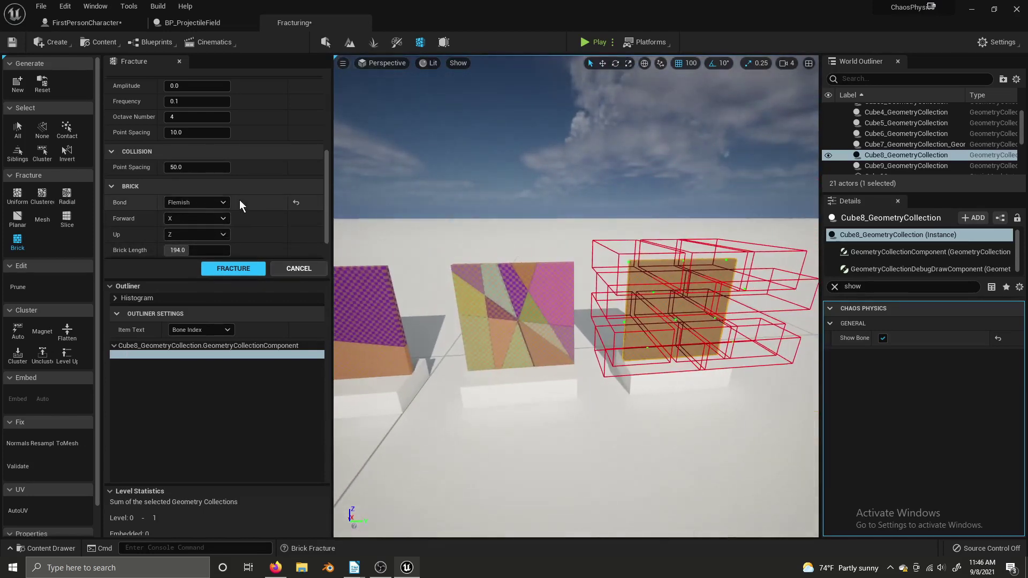
Step: Compare the English and Stack brick bonds on Cube8, viewing the Stack layout from above
{"action": "left_click", "coordinate": [204, 205]}
{"action": "left_click", "coordinate": [191, 236]}
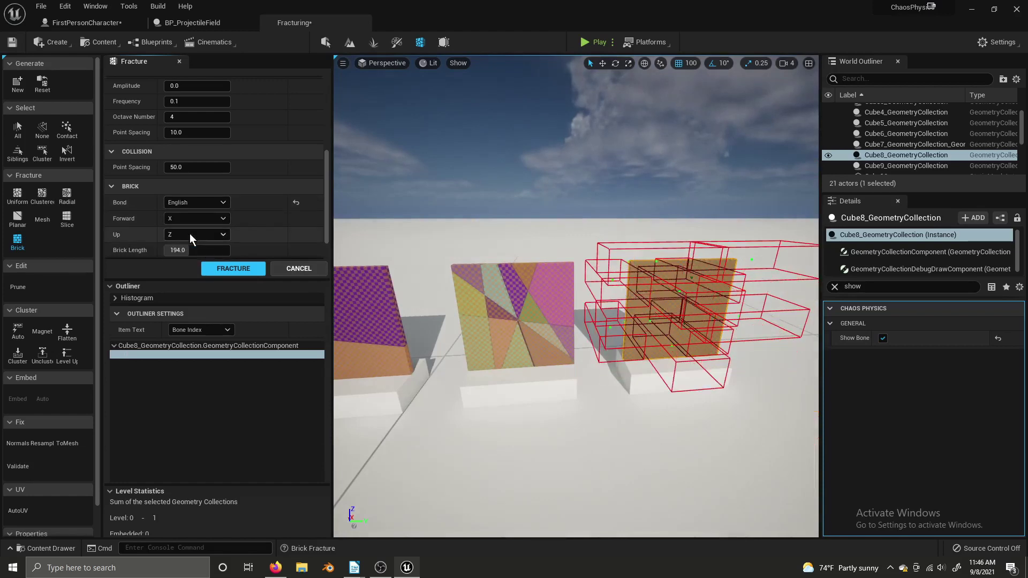
{"action": "left_click", "coordinate": [204, 203]}
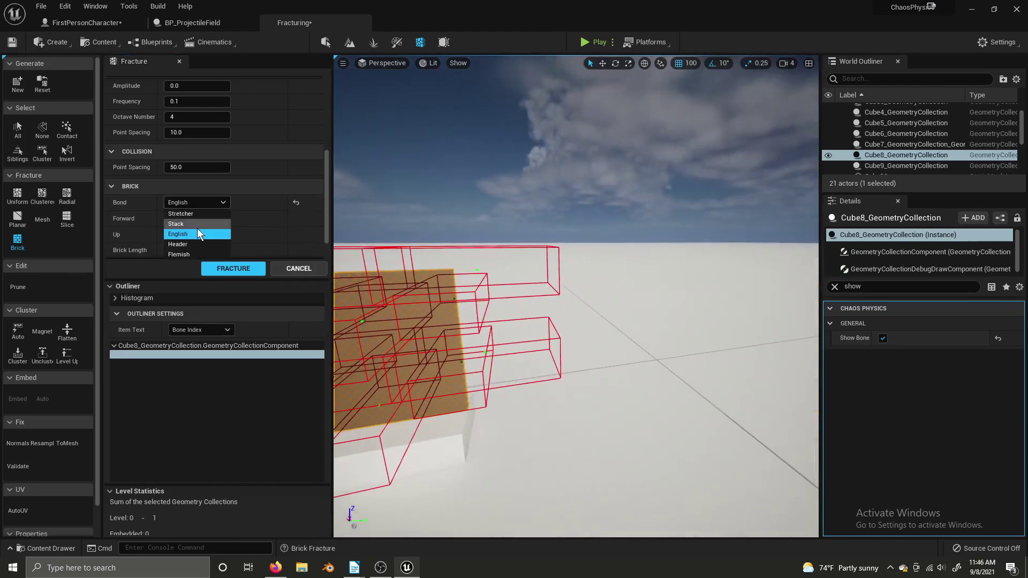
{"action": "left_click", "coordinate": [192, 227]}
{"action": "right_click_drag", "start_coordinate": [386, 220], "coordinate": [386, 221]}
{"action": "key", "text": "s"}
{"action": "key", "text": "d"}
{"action": "key", "text": "w"}
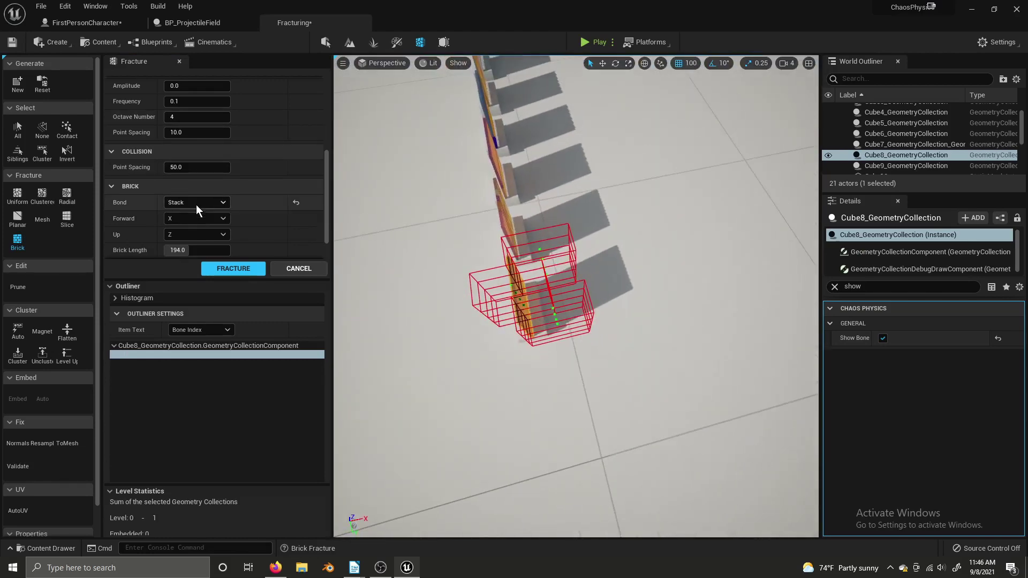
Step: Try the English and Stretcher bonds once more and settle on the Header bond for Cube8
{"action": "left_click", "coordinate": [204, 203]}
{"action": "left_click", "coordinate": [191, 236]}
{"action": "right_click_drag", "start_coordinate": [427, 259], "coordinate": [478, 292]}
{"action": "left_click", "coordinate": [185, 202]}
{"action": "left_click", "coordinate": [181, 214]}
{"action": "left_click", "coordinate": [195, 202]}
{"action": "left_click", "coordinate": [185, 247]}
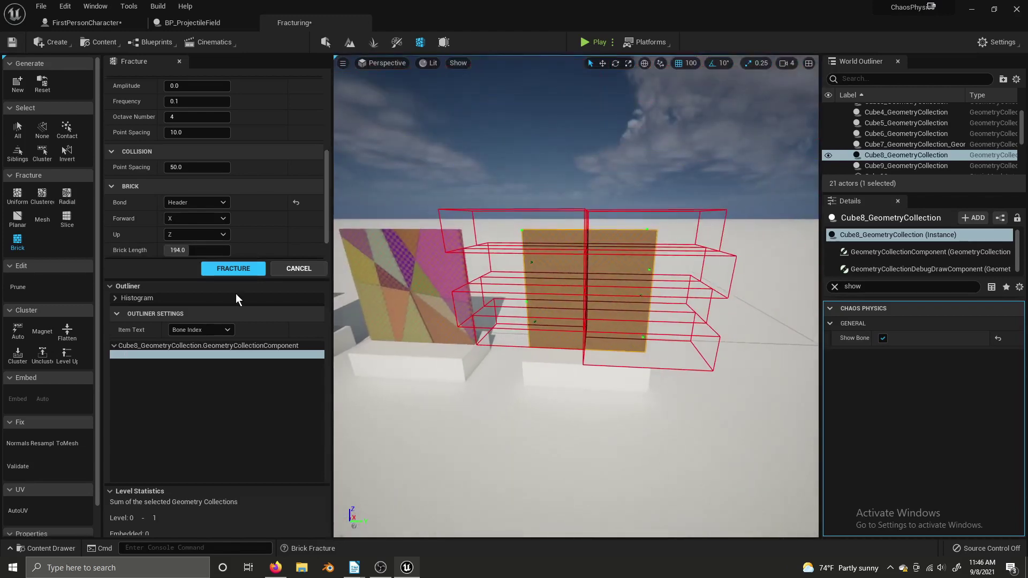
Step: Reduce Cube8's brick length to about 52.09 and brick height to about 24.1, checking the preview on the panel
{"action": "scroll", "coordinate": [209, 235], "scroll_direction": "down", "scroll_amount": 1}
{"action": "left_click_drag", "start_coordinate": [209, 235], "coordinate": [183, 250]}
{"action": "key", "text": "w"}
{"action": "right_click_drag", "start_coordinate": [428, 300], "coordinate": [428, 277]}
{"action": "key", "text": "s"}
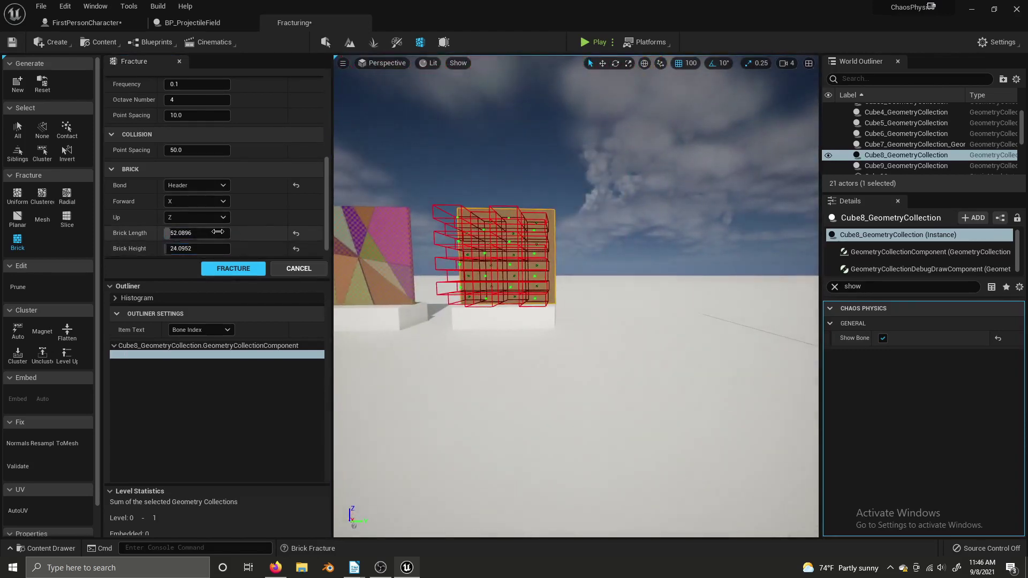
Step: Set Cube8's brick length to about 88.08, brick height to about 36.09 and brick depth to about 72
{"action": "left_click_drag", "start_coordinate": [212, 236], "coordinate": [231, 236]}
{"action": "mouse_move", "coordinate": [429, 278]}
{"action": "right_mouse_down"}
{"action": "mouse_move", "coordinate": [415, 267]}
{"action": "mouse_move", "coordinate": [421, 289]}
{"action": "mouse_move", "coordinate": [434, 268]}
{"action": "right_mouse_up"}
{"action": "key", "text": "w"}
{"action": "key", "text": "s"}
{"action": "scroll", "coordinate": [264, 232], "scroll_direction": "down", "scroll_amount": 1}
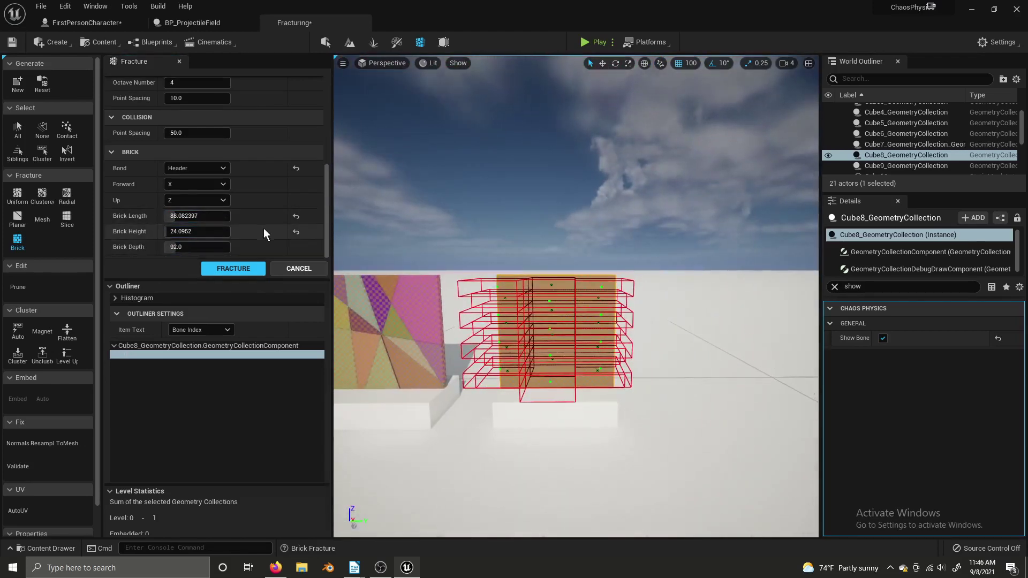
{"action": "mouse_move", "coordinate": [211, 246]}
{"action": "left_mouse_down"}
{"action": "mouse_move", "coordinate": [200, 247]}
{"action": "mouse_move", "coordinate": [223, 232]}
{"action": "left_mouse_up"}
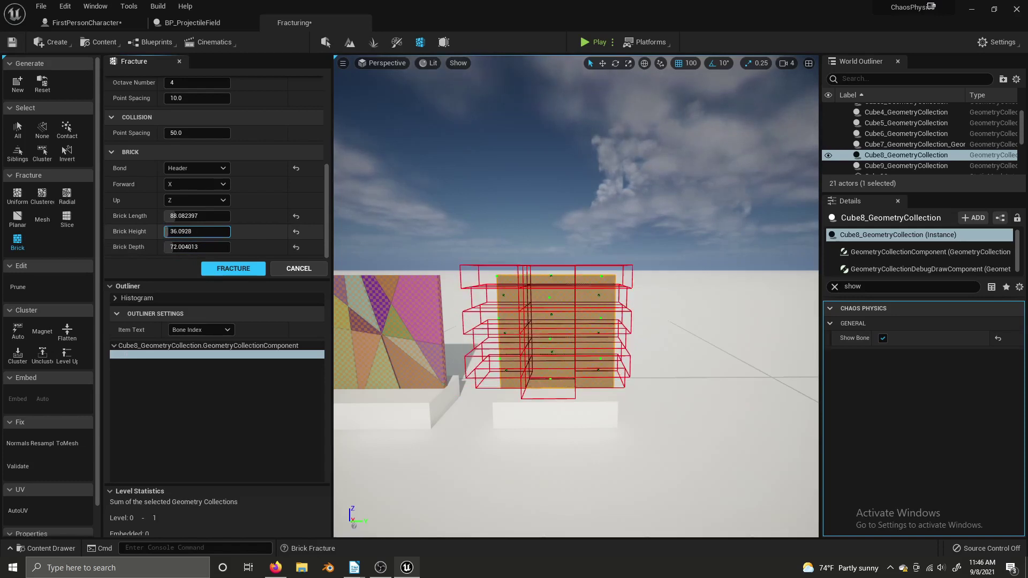
Step: Fracture Cube8 with the Header brick layout and inspect it up close, without creating another geometry collection
{"action": "left_click", "coordinate": [240, 270]}
{"action": "key", "text": "w"}
{"action": "right_click_drag", "start_coordinate": [557, 332], "coordinate": [605, 316]}
{"action": "left_click", "coordinate": [18, 88]}
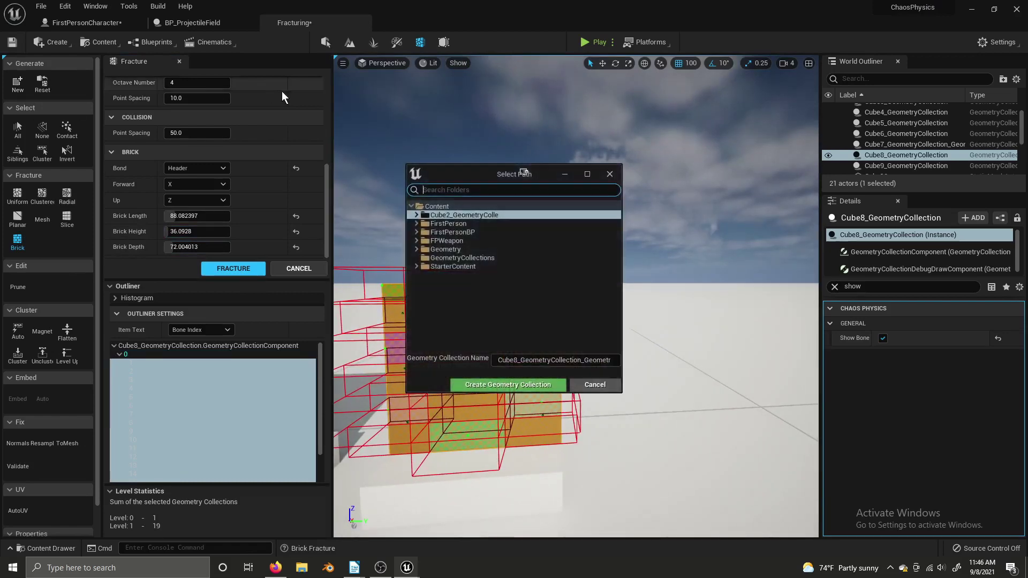
{"action": "left_click", "coordinate": [591, 384]}
Step: Play-test the level, shoot the brick-fractured Cube8, and end the play session
{"action": "left_click", "coordinate": [593, 42]}
{"action": "left_click", "coordinate": [578, 305]}
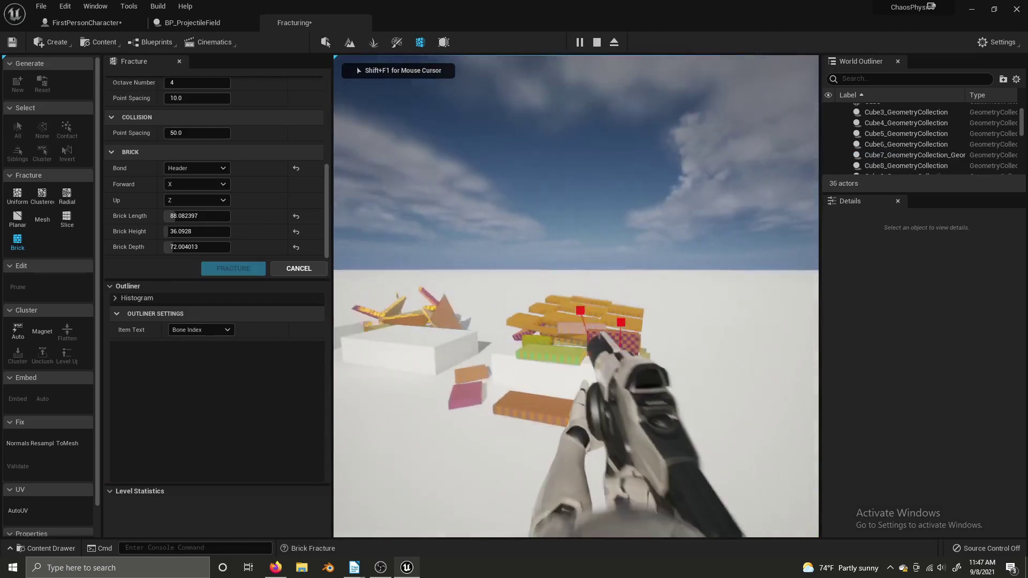
{"action": "key", "text": "Escape"}
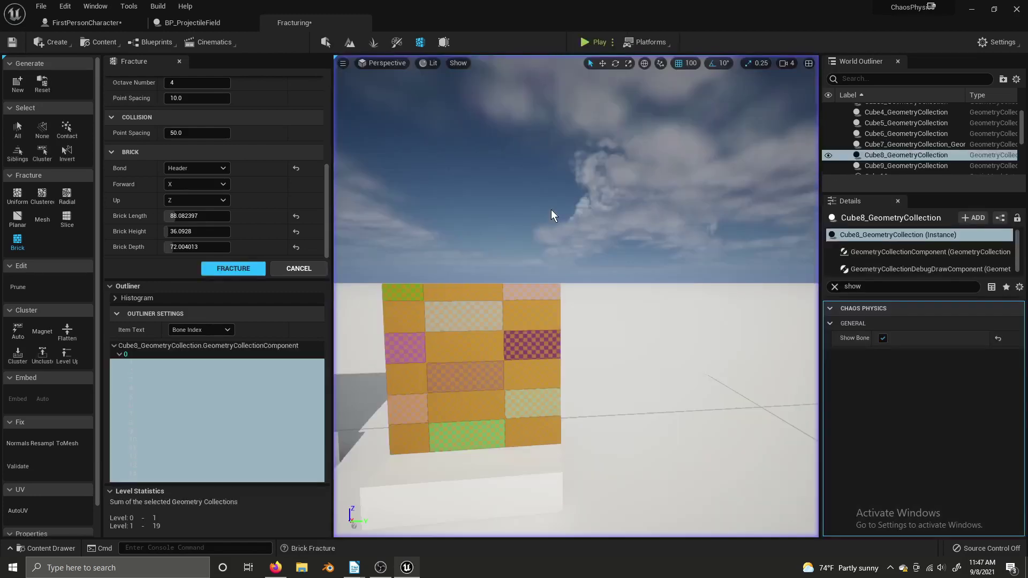
Step: Select the unfractured-looking white Cube9 at the far end of the row and return to Selection mode
{"action": "right_click_drag", "start_coordinate": [576, 296], "coordinate": [589, 290]}
{"action": "key", "text": "a"}
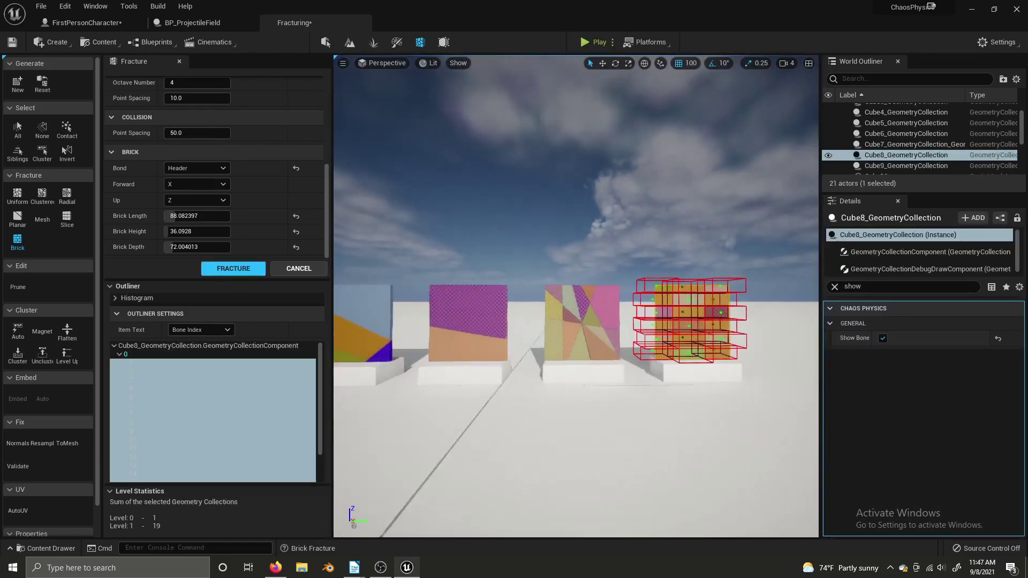
{"action": "key", "text": "w"}
{"action": "key", "text": "s"}
{"action": "key", "text": "a"}
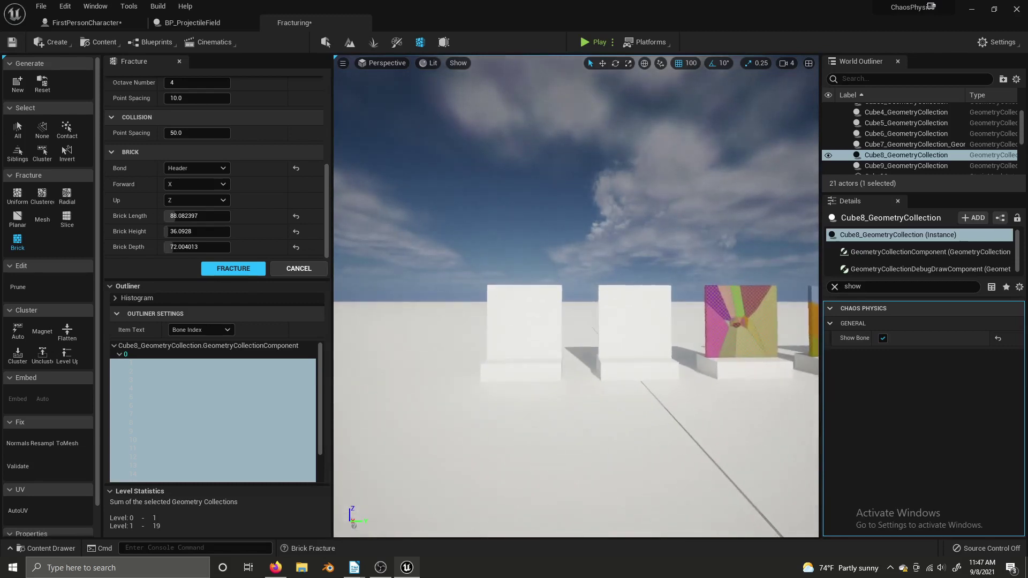
{"action": "left_click", "coordinate": [540, 317]}
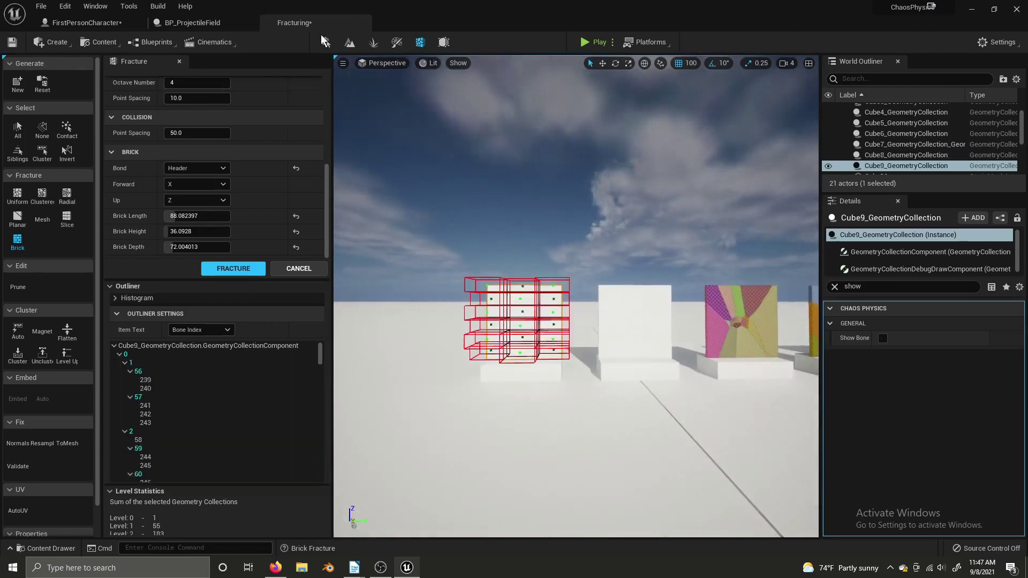
{"action": "left_click", "coordinate": [323, 43]}
{"action": "right_click_drag", "start_coordinate": [327, 312], "coordinate": [326, 313]}
{"action": "key", "text": "a"}
{"action": "key", "text": "w"}
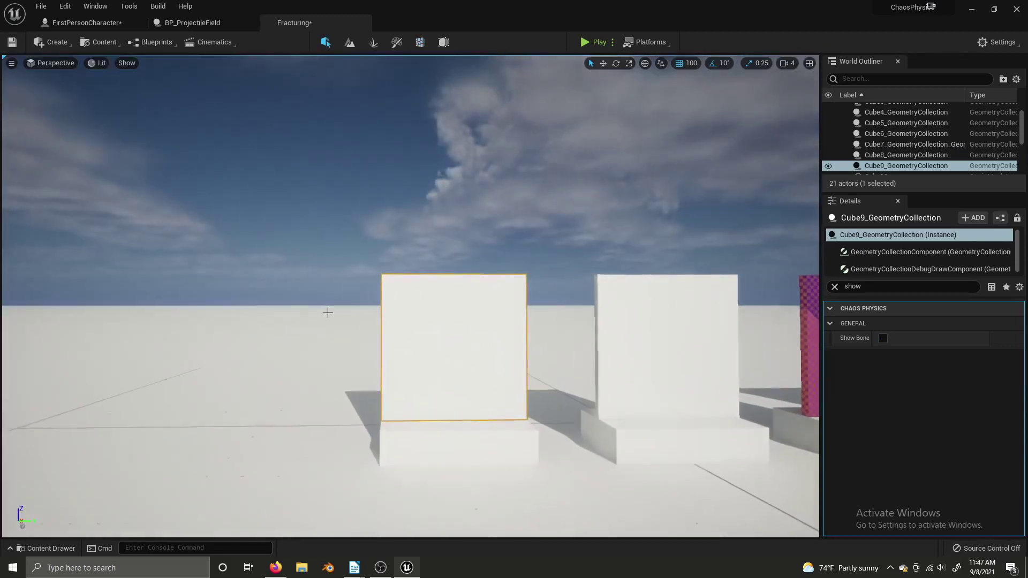
Step: Replace Cube9's details filter with "damage" to bring up its damage properties
{"action": "left_click", "coordinate": [834, 288]}
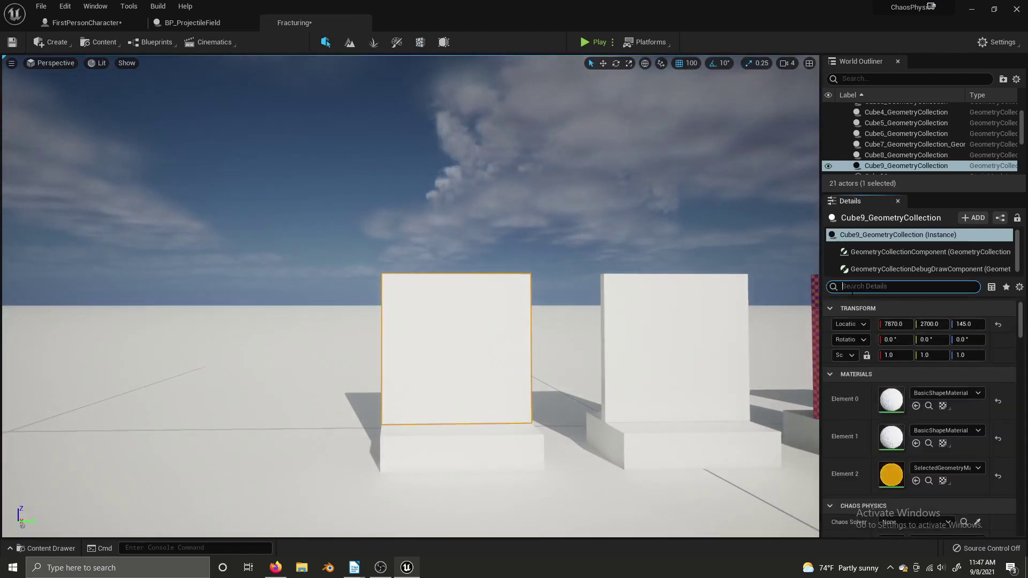
{"action": "key", "text": "a"}
{"action": "right_click_drag", "start_coordinate": [440, 320], "coordinate": [440, 321]}
{"action": "key", "text": "w"}
{"action": "key", "text": "s"}
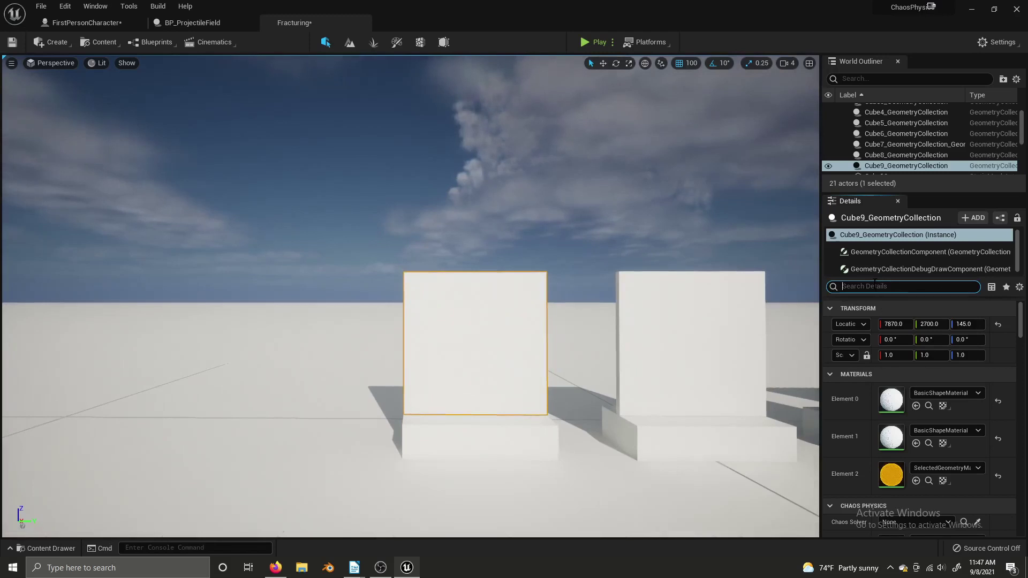
{"action": "type", "text": "damage"}
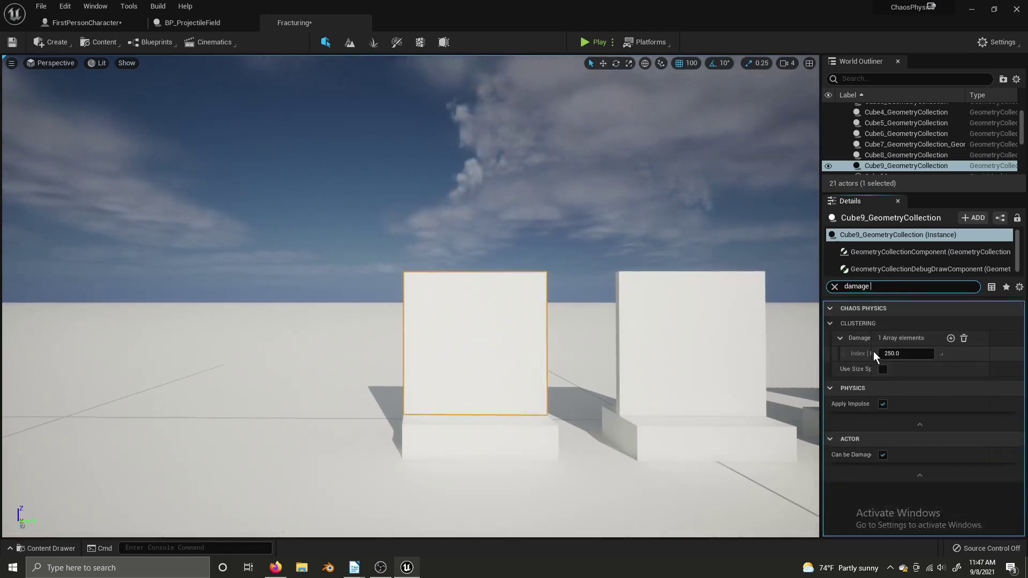
Step: Add three damage threshold entries to Cube9 and set the four thresholds to 5000, 2500, 1000 and 500
{"action": "mouse_move", "coordinate": [874, 353]}
{"action": "left_mouse_down"}
{"action": "mouse_move", "coordinate": [901, 354]}
{"action": "mouse_move", "coordinate": [884, 357]}
{"action": "left_mouse_up"}
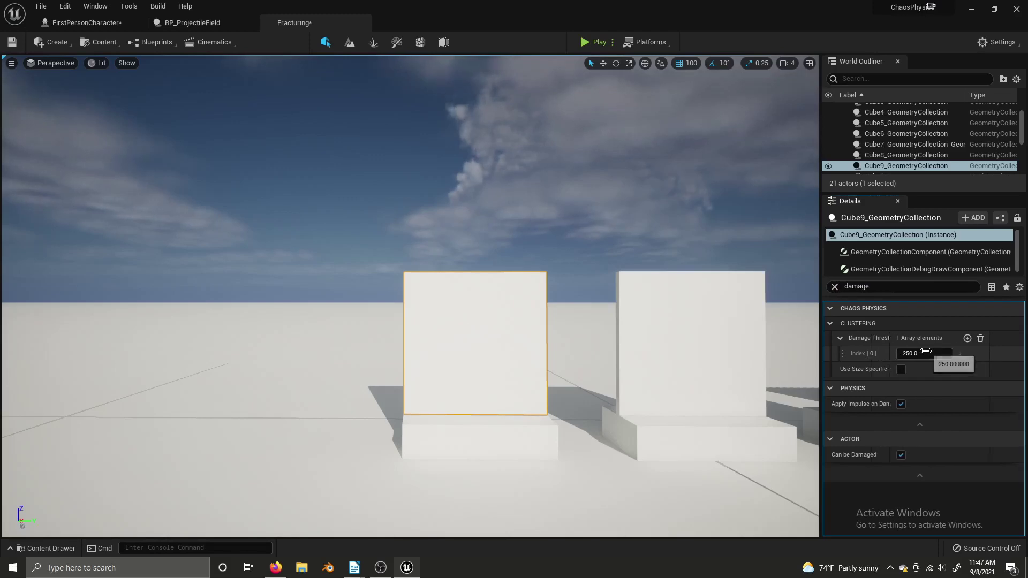
{"action": "left_click", "coordinate": [967, 338]}
{"action": "left_click", "coordinate": [967, 337]}
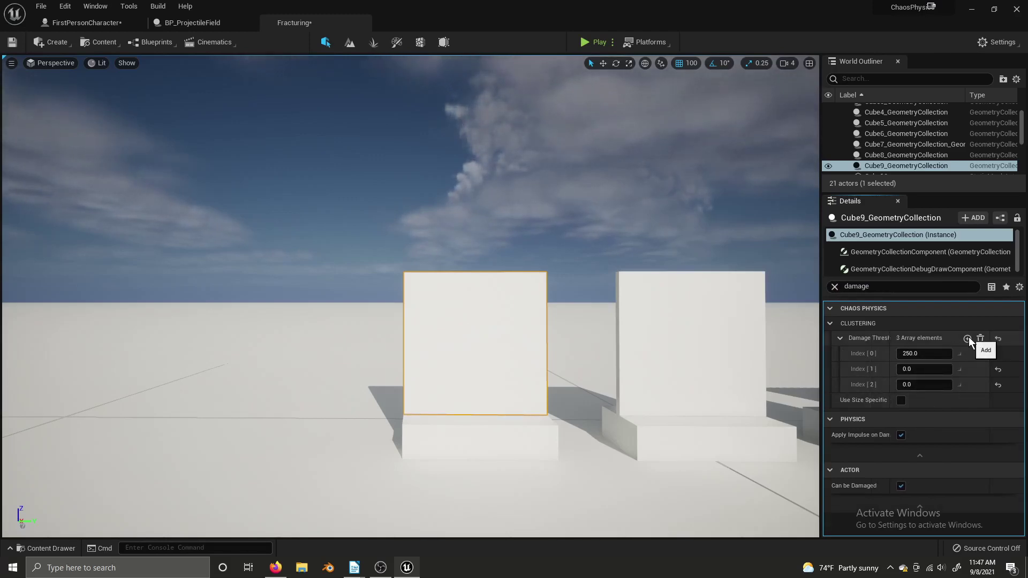
{"action": "left_click", "coordinate": [967, 338]}
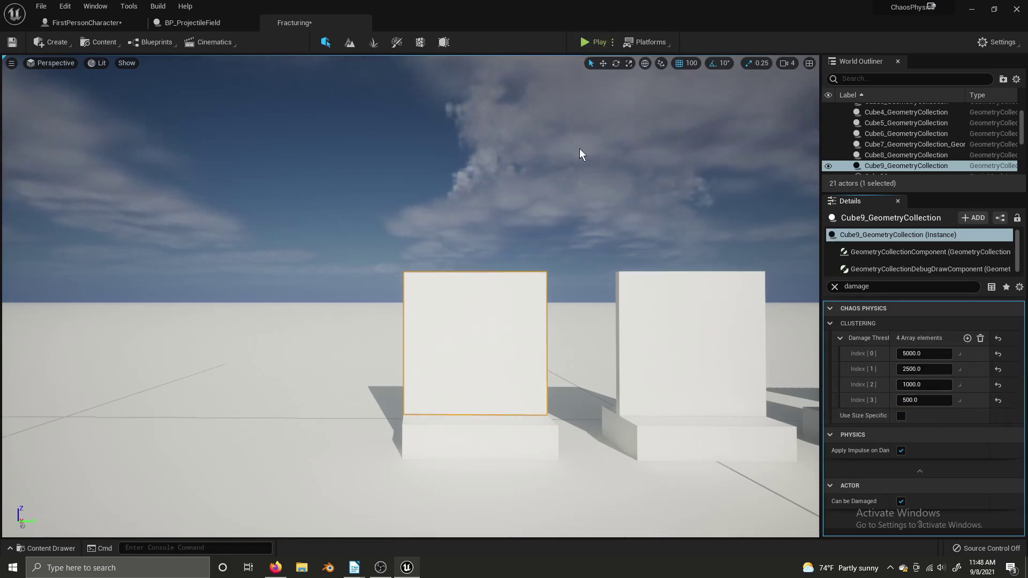
Step: Play-test the level and shoot Cube9 repeatedly to see how it breaks with the new damage thresholds
{"action": "left_click", "coordinate": [583, 44]}
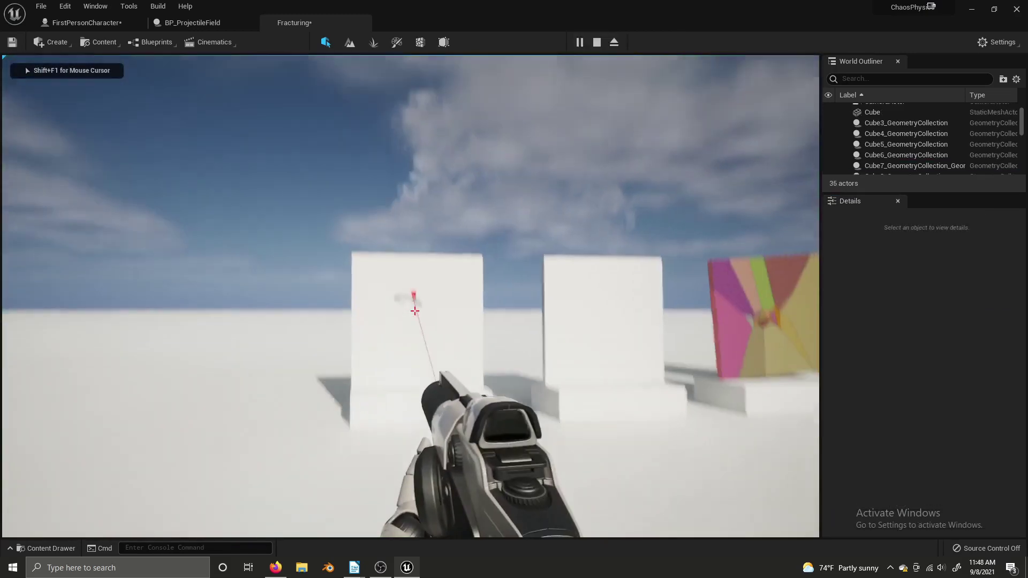
{"action": "left_click", "coordinate": [414, 311]}
{"action": "left_click", "coordinate": [415, 310]}
{"action": "left_click", "coordinate": [415, 310]}
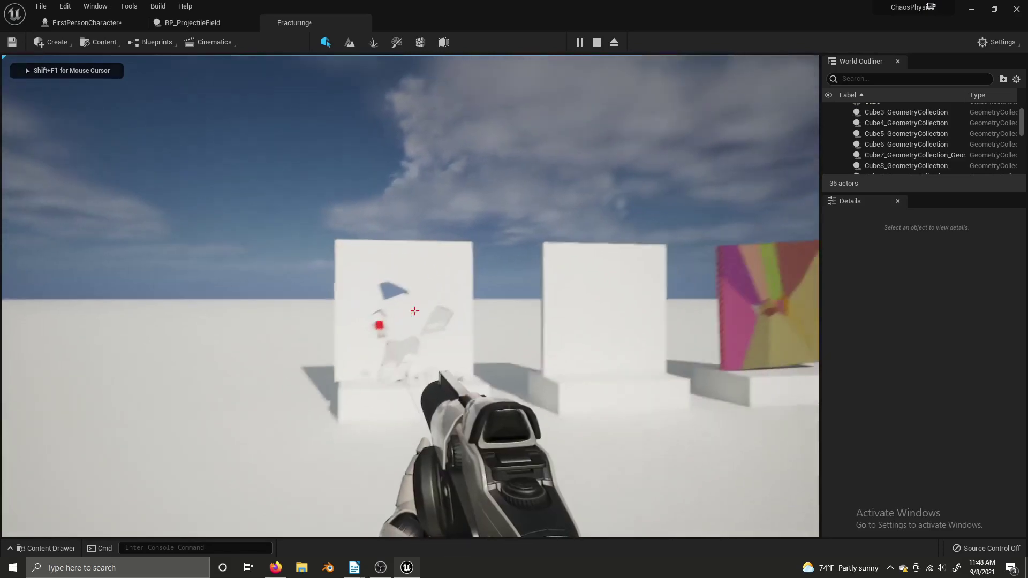
{"action": "left_click", "coordinate": [415, 310]}
{"action": "left_click", "coordinate": [415, 310]}
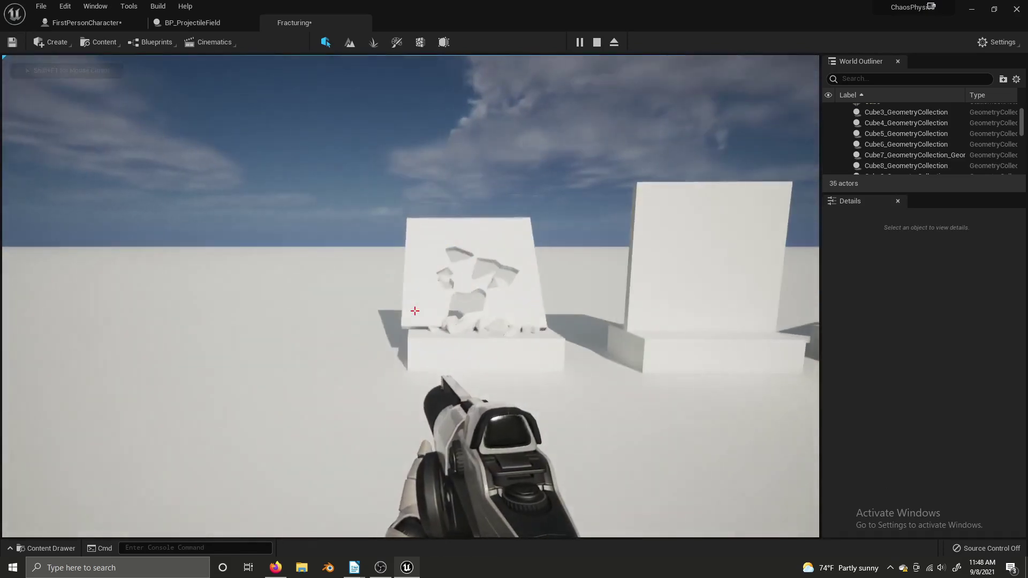
{"action": "left_click", "coordinate": [415, 310]}
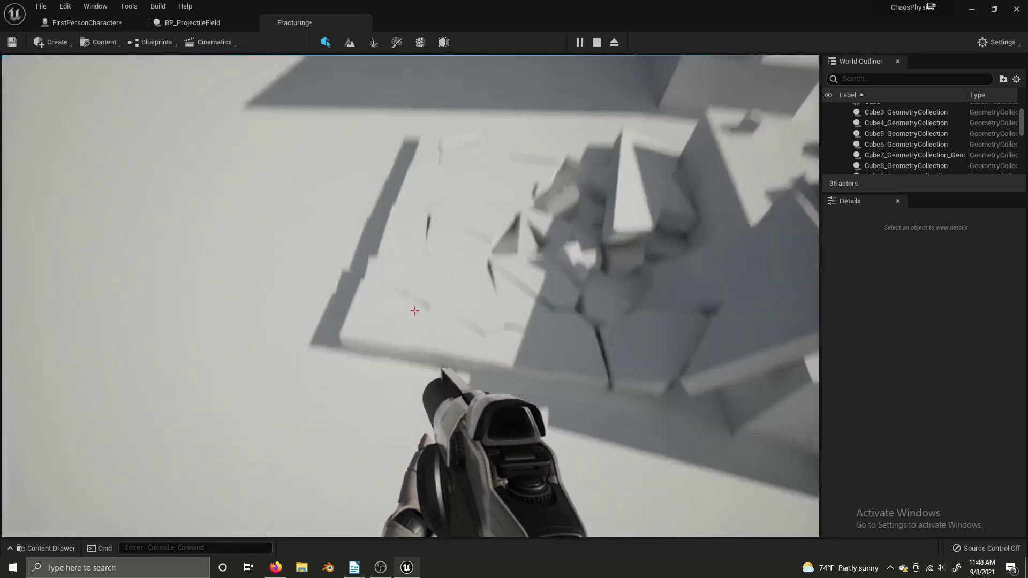
Step: Keep shooting Cube9's fallen pieces to check how the debris breaks into smaller fragments
{"action": "left_click", "coordinate": [415, 311]}
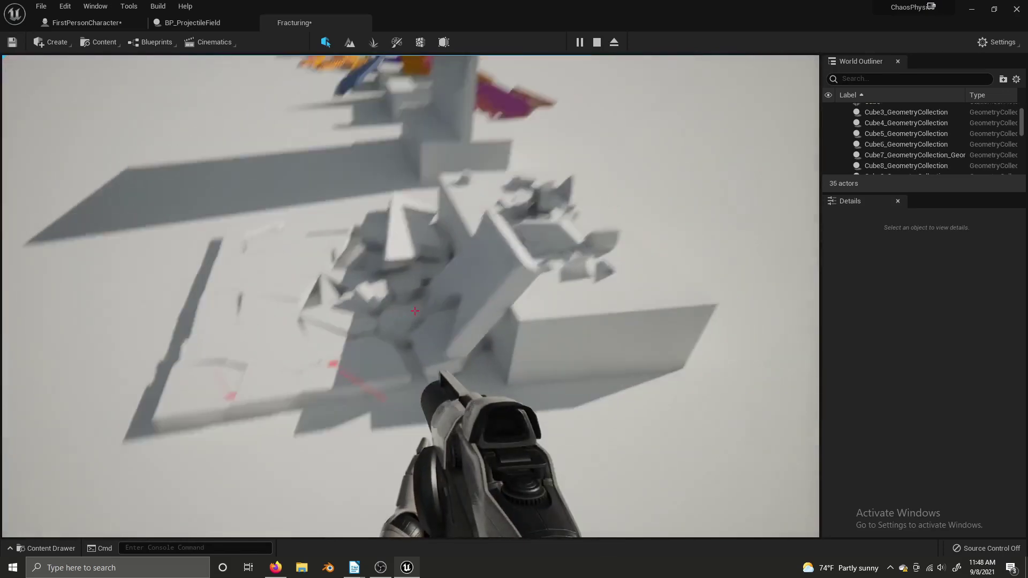
{"action": "left_click", "coordinate": [414, 310]}
{"action": "left_click", "coordinate": [415, 310]}
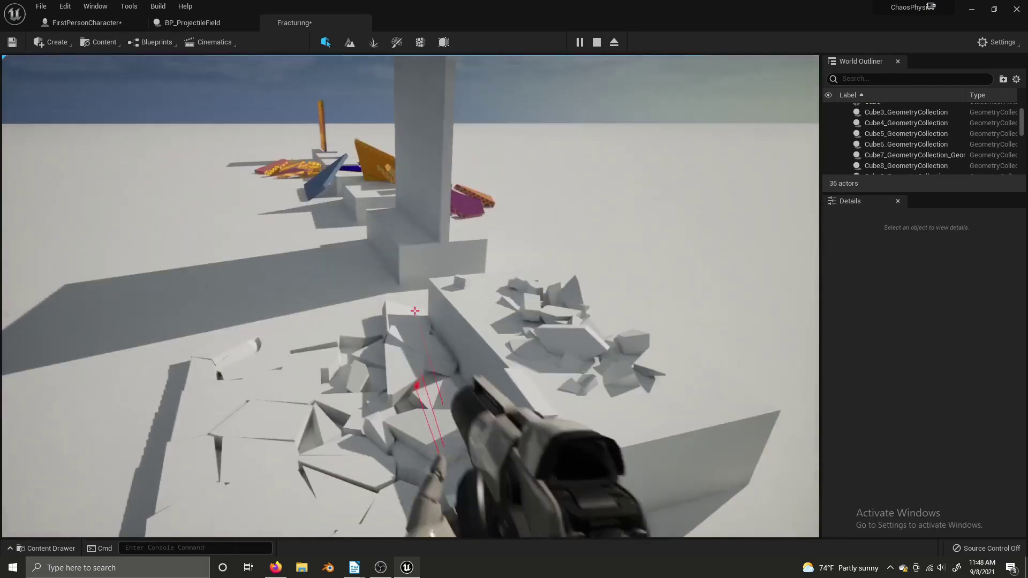
{"action": "left_click", "coordinate": [414, 310]}
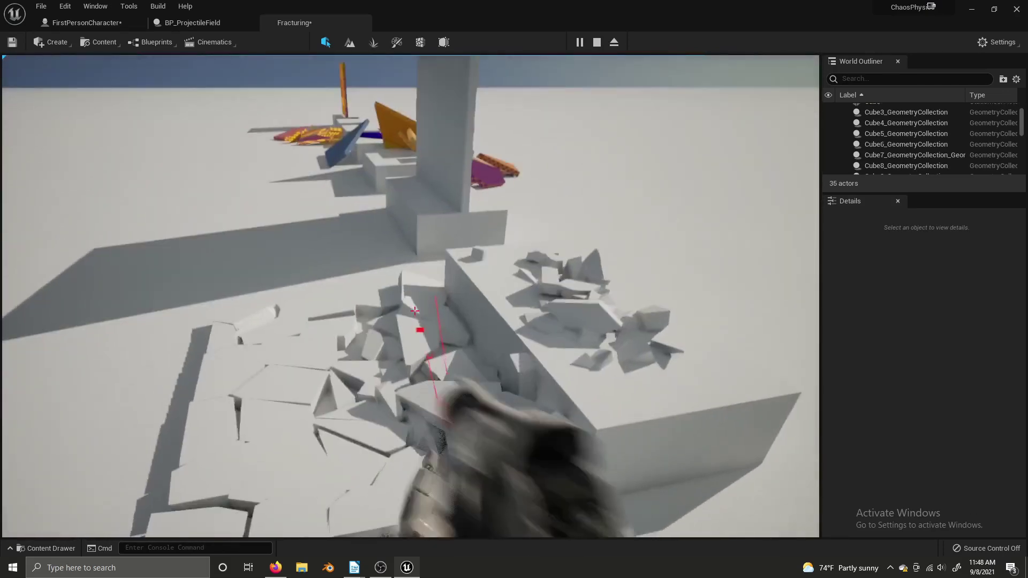
{"action": "left_click", "coordinate": [415, 310]}
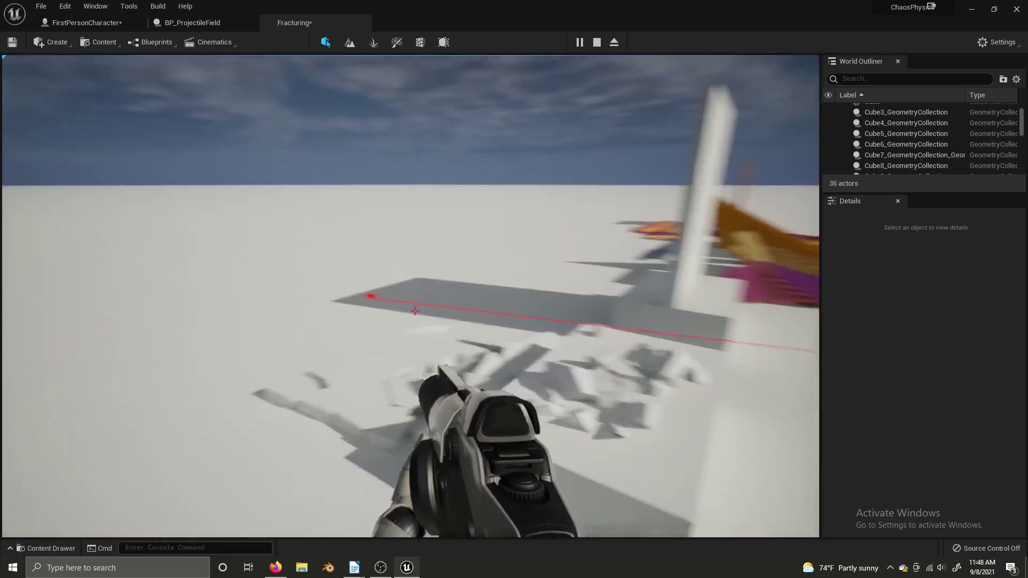
Step: Walk to the distant doorway, fire several shots at it, and end the play session
{"action": "left_click", "coordinate": [415, 310]}
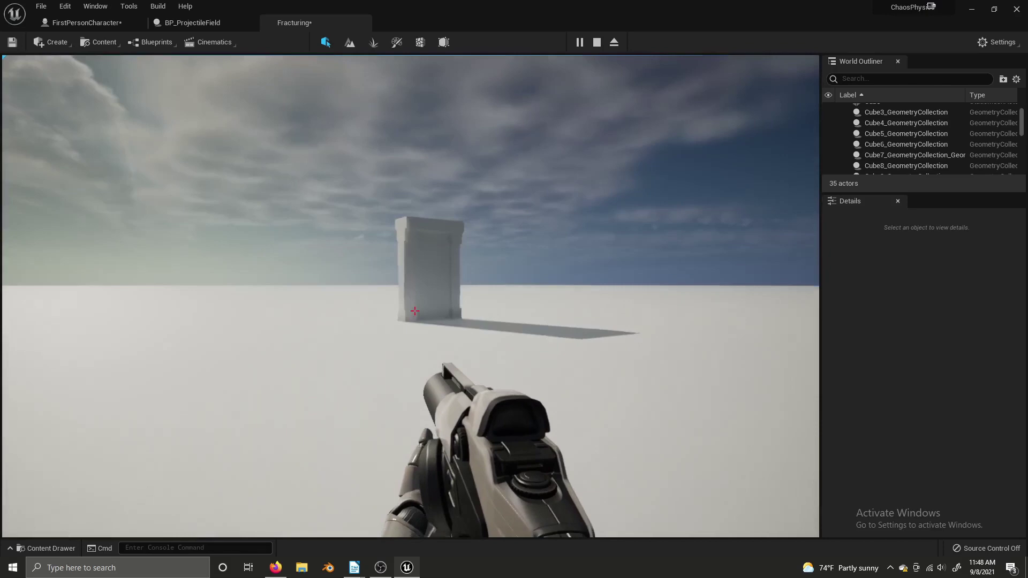
{"action": "left_click", "coordinate": [414, 311]}
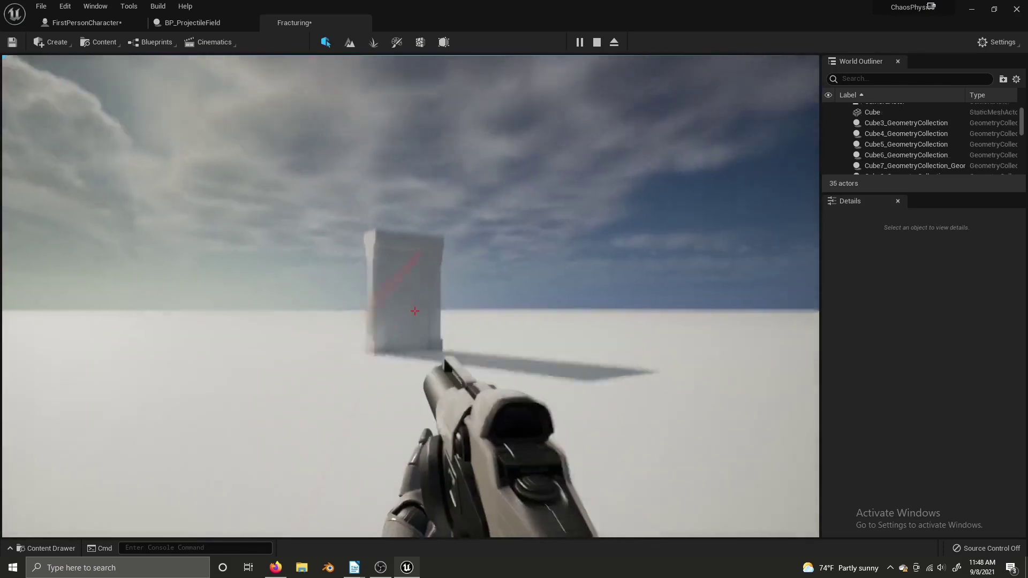
{"action": "key", "text": "w"}
{"action": "left_click", "coordinate": [415, 311]}
{"action": "left_click", "coordinate": [415, 310]}
{"action": "key", "text": "Escape"}
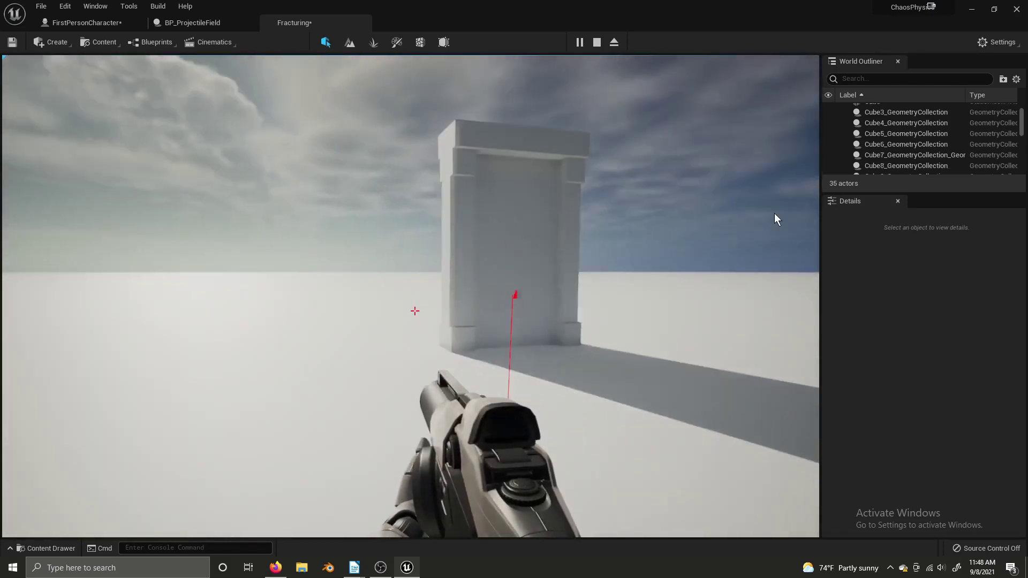
{"action": "key", "text": "Escape"}
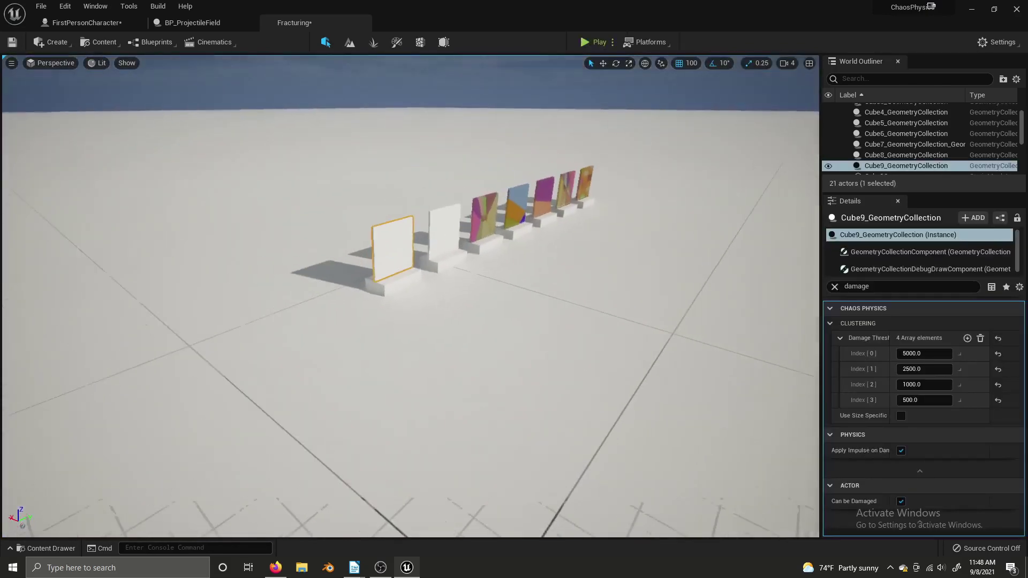
Step: Add a new cube shape to the level in the open area beside the row of fractured cubes
{"action": "right_click_drag", "start_coordinate": [410, 297], "coordinate": [450, 309]}
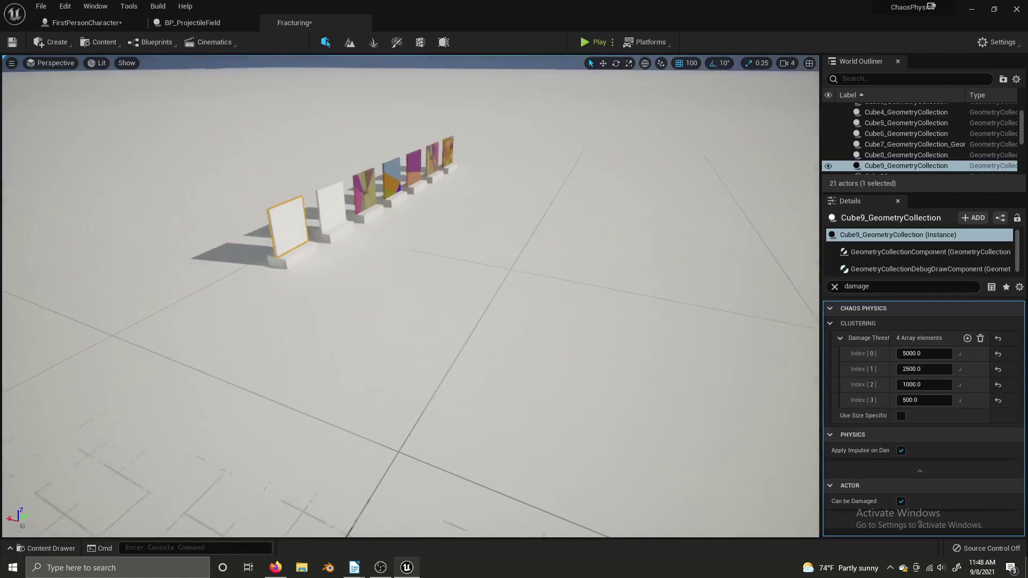
{"action": "left_click", "coordinate": [53, 45]}
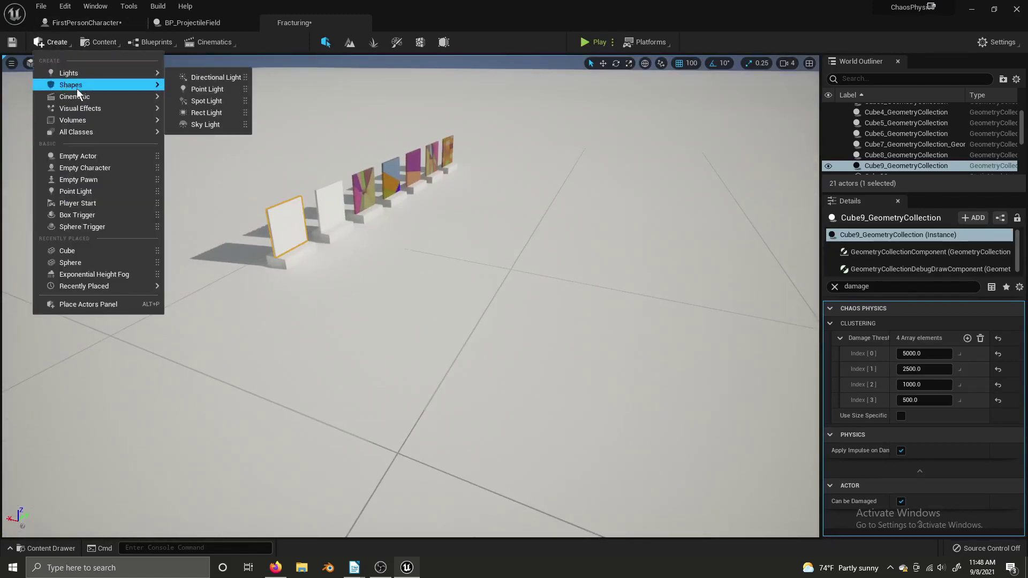
{"action": "mouse_move", "coordinate": [76, 86]}
{"action": "left_click", "coordinate": [198, 89]}
{"action": "right_click_drag", "start_coordinate": [422, 248], "coordinate": [268, 103]}
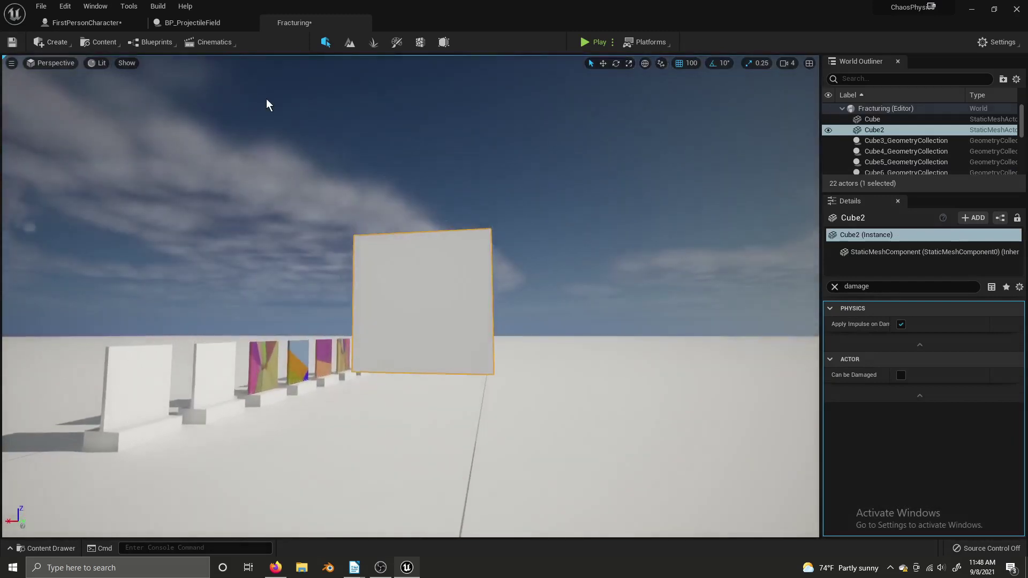
Step: Switch to Fracture mode and create the geometry collection Cube2_GeometryCollection from the new cube in the Cube2_GeometryColle folder
{"action": "left_click", "coordinate": [420, 42]}
{"action": "left_click", "coordinate": [18, 83]}
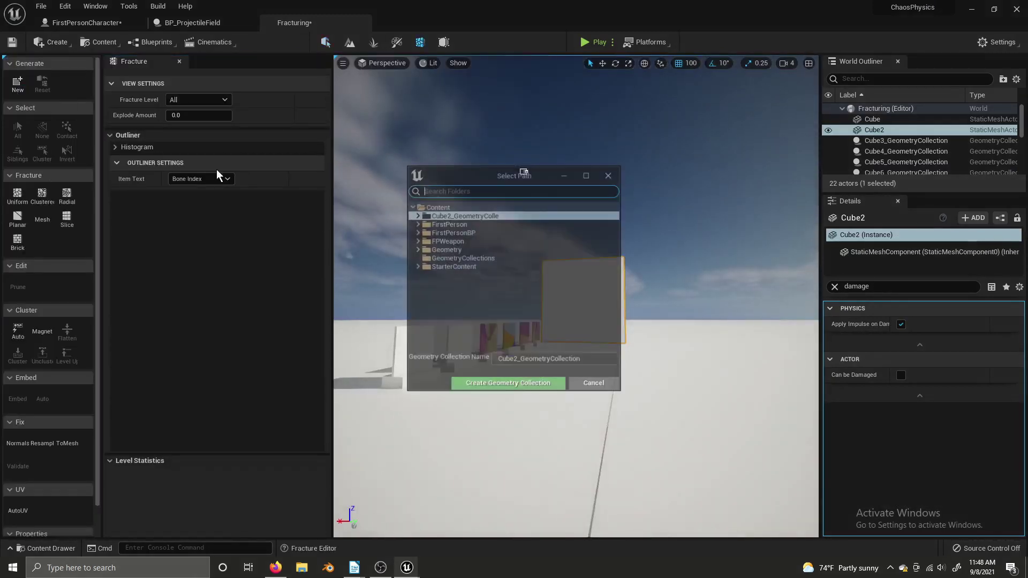
{"action": "left_click", "coordinate": [517, 383]}
Step: Apply the Uniform Voronoi fracture to the new cube repeatedly to build nested fracture levels
{"action": "left_click", "coordinate": [17, 194]}
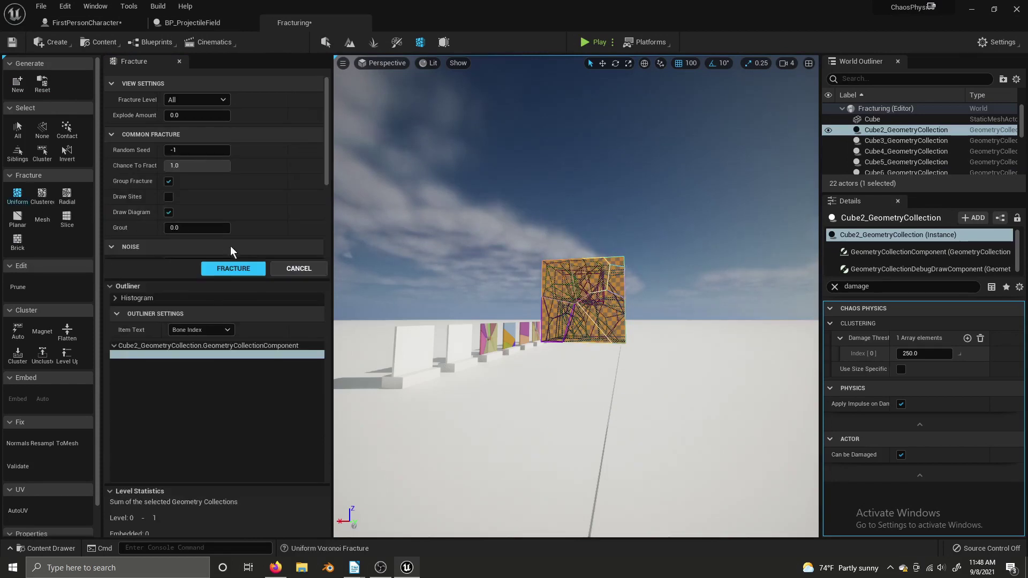
{"action": "left_click", "coordinate": [224, 272]}
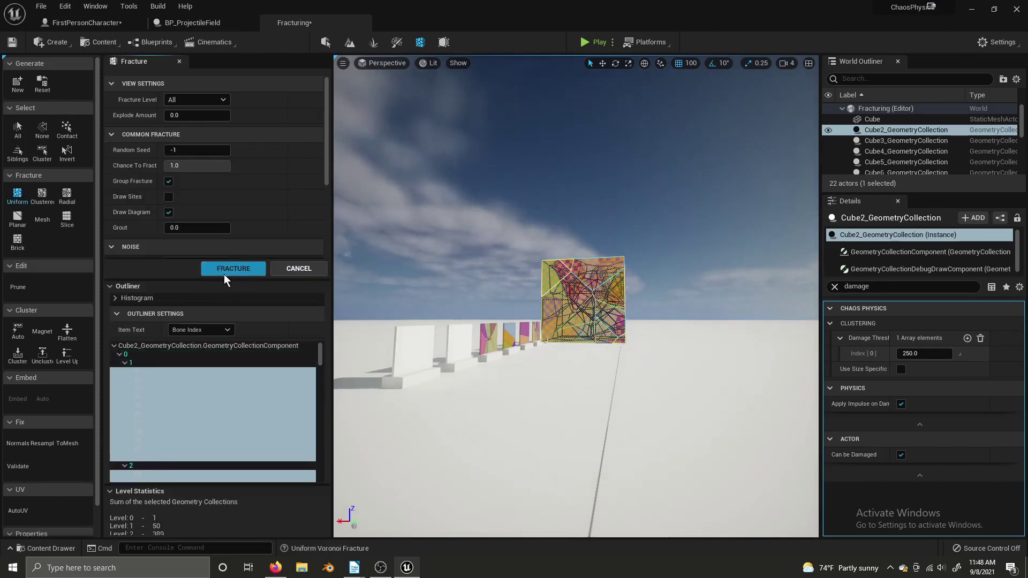
{"action": "left_click", "coordinate": [224, 273]}
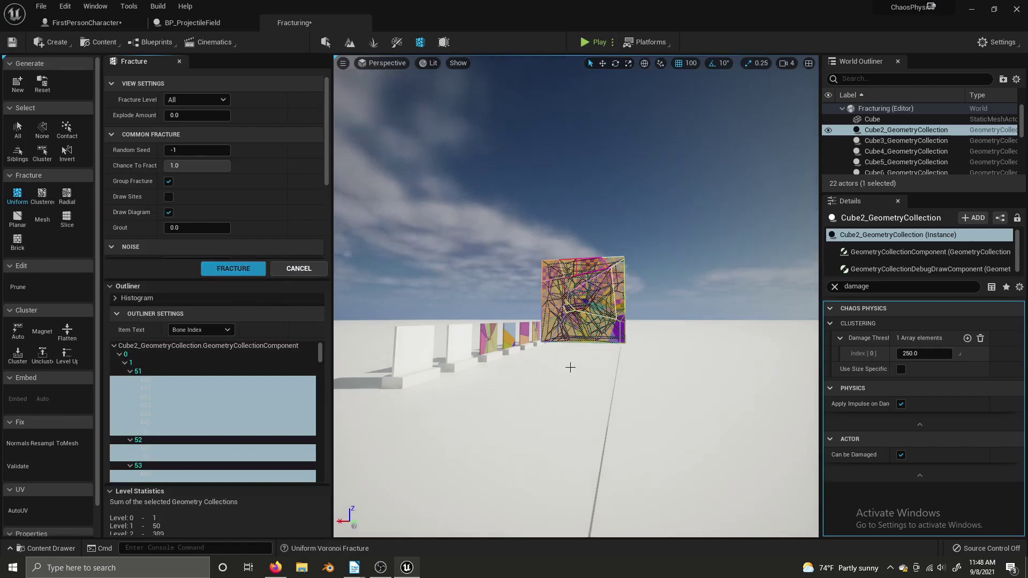
{"action": "right_click", "coordinate": [582, 75]}
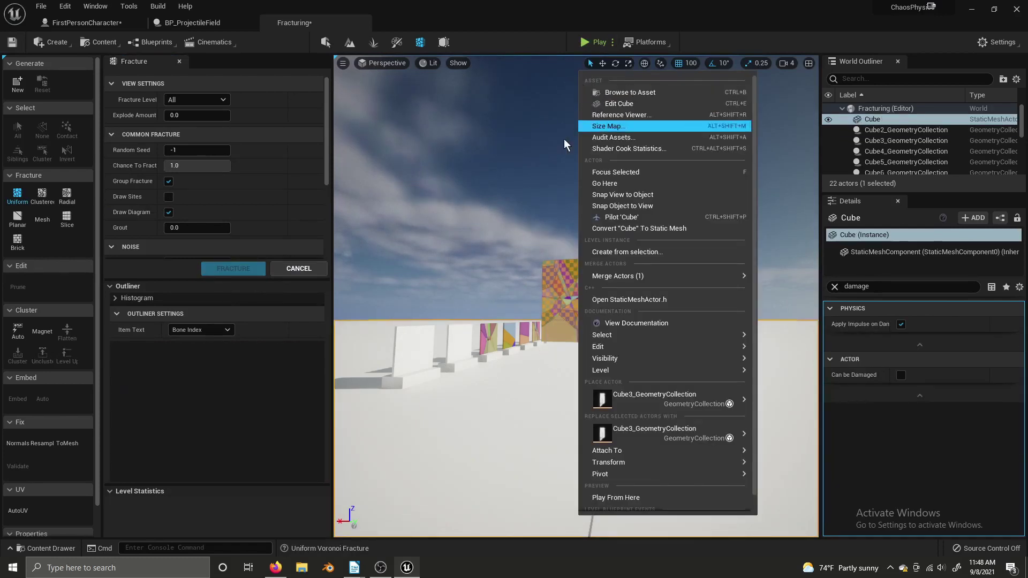
Step: Open the Cube2_GeometryCollection asset, set Collision Type to Particle-Implicit and Implicit Type to Level Set, and save it
{"action": "right_click_drag", "start_coordinate": [532, 131], "coordinate": [566, 155]}
{"action": "key", "text": "ctrl+space"}
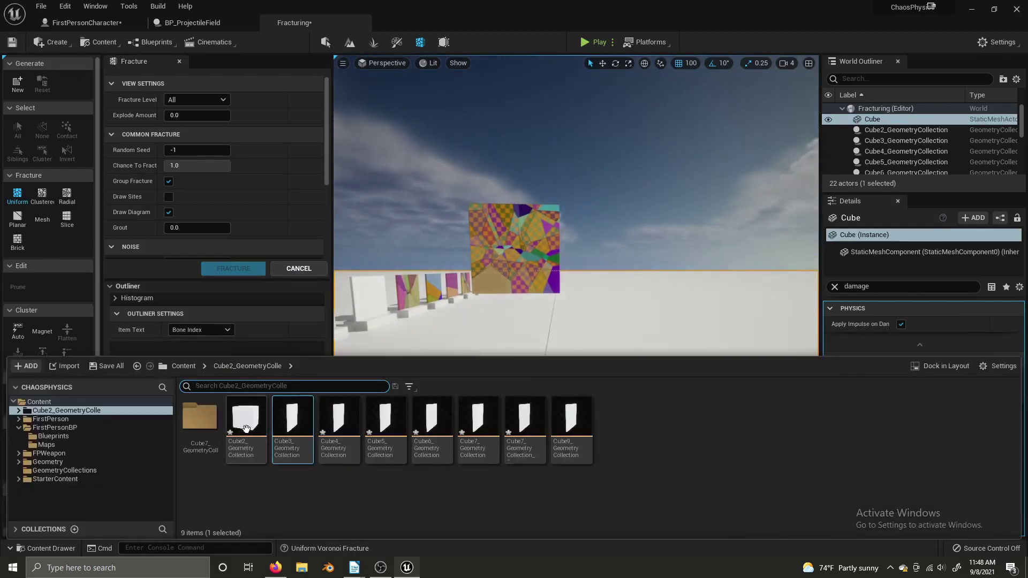
{"action": "double_click", "coordinate": [245, 423]}
{"action": "left_click", "coordinate": [292, 170]}
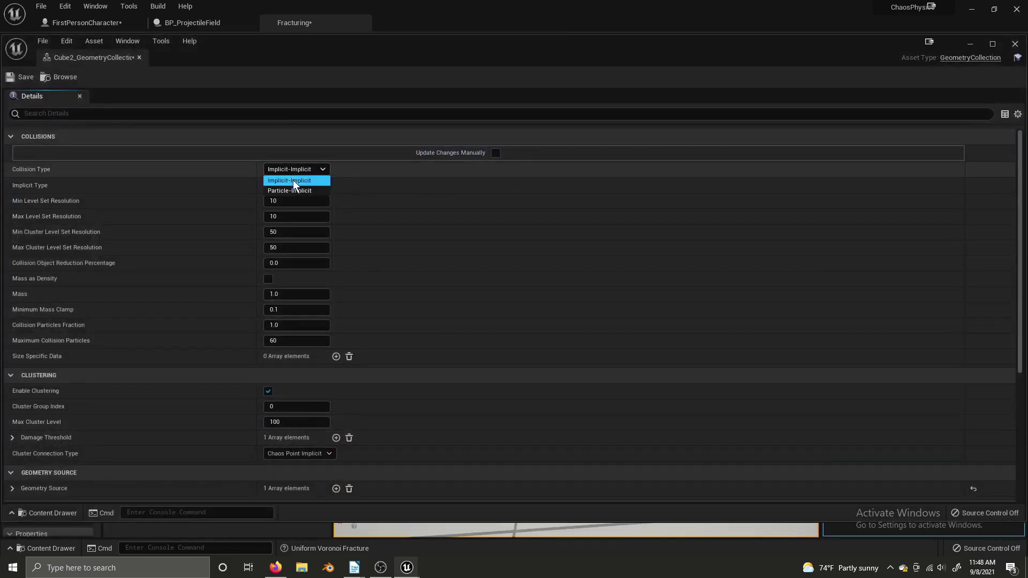
{"action": "left_click", "coordinate": [292, 191]}
{"action": "left_click", "coordinate": [292, 186]}
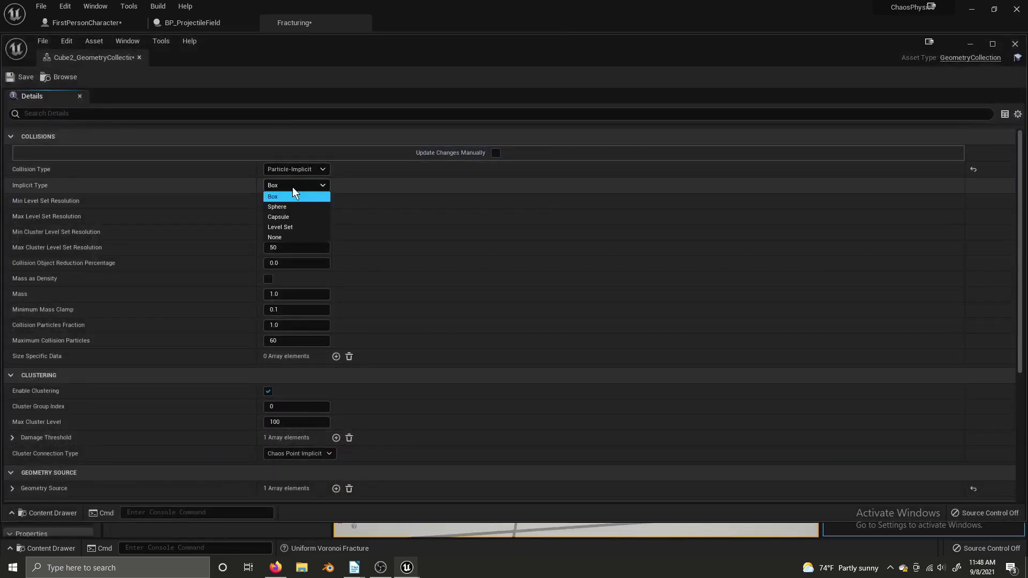
{"action": "left_click", "coordinate": [281, 227]}
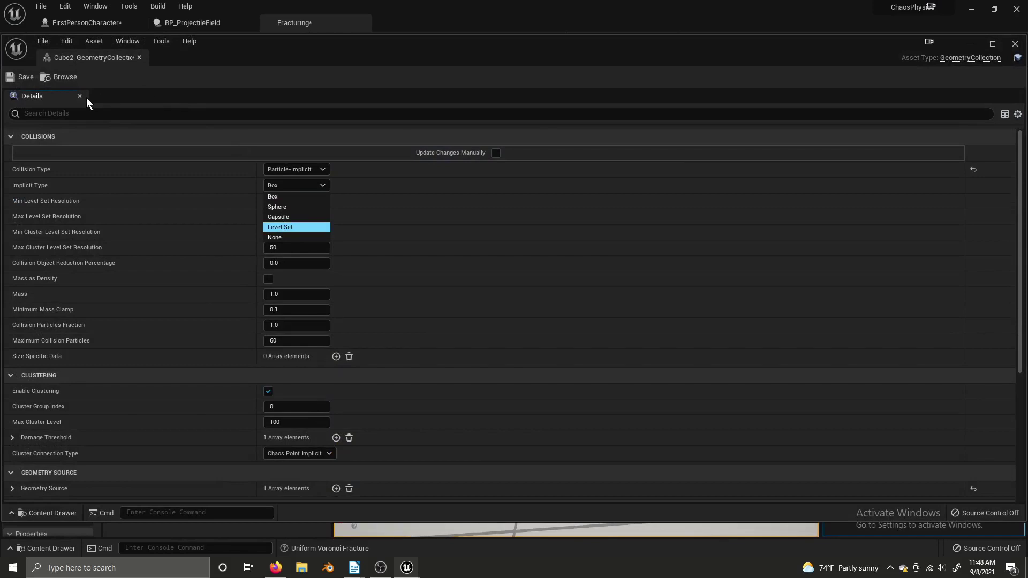
{"action": "key", "text": "Return"}
{"action": "left_click", "coordinate": [17, 76]}
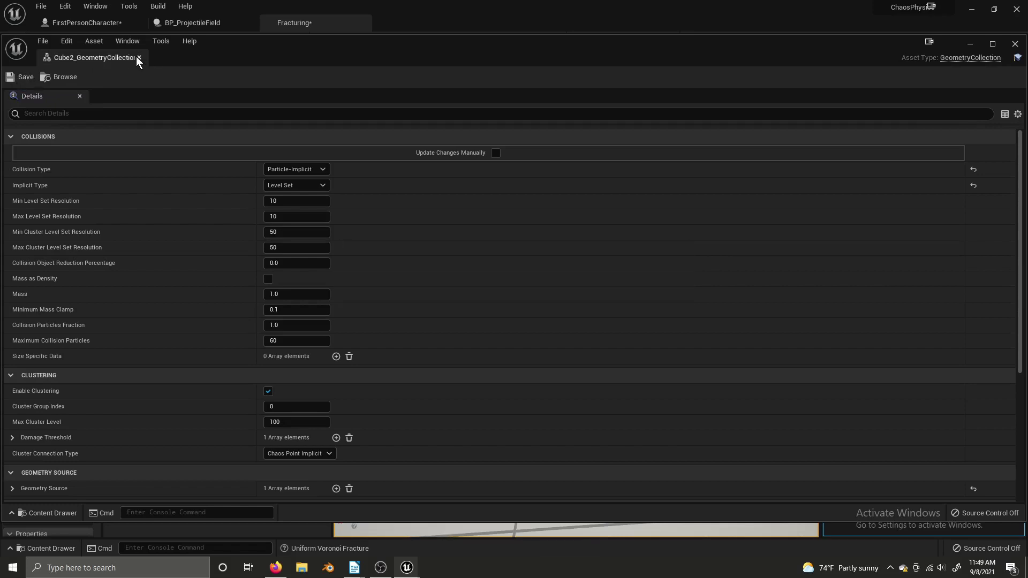
Step: Dock the Cube2_GeometryCollection editor alongside the level and blueprint editors, and close it to return to the level
{"action": "left_click", "coordinate": [102, 20]}
{"action": "left_click", "coordinate": [185, 24]}
{"action": "left_click", "coordinate": [294, 22]}
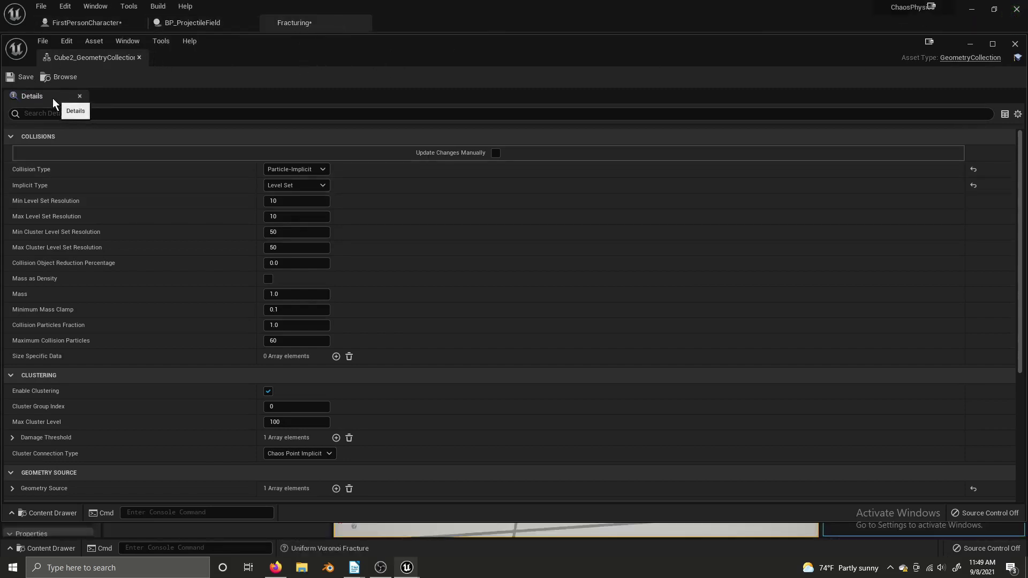
{"action": "left_click_drag", "start_coordinate": [109, 60], "coordinate": [452, 25]}
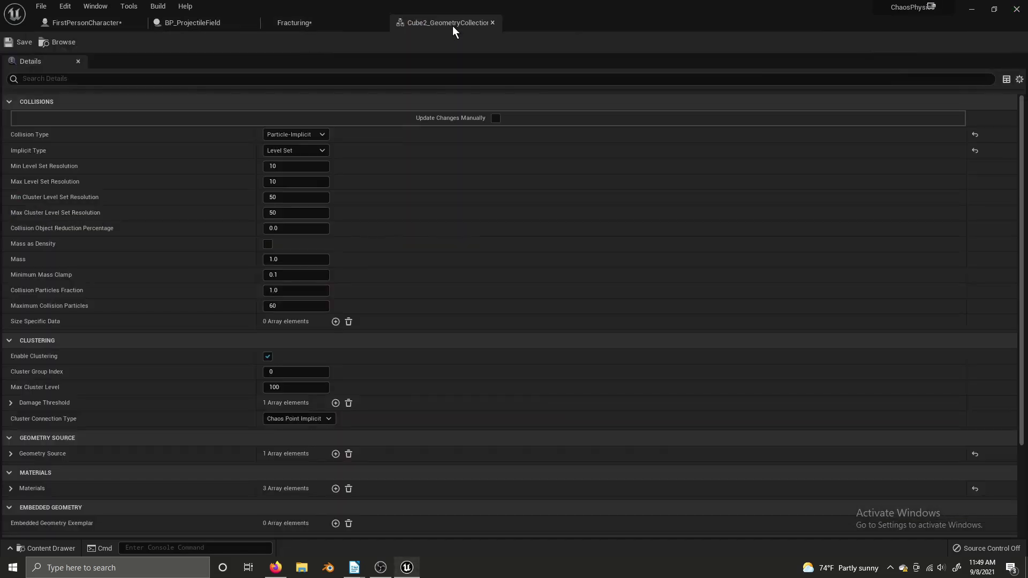
{"action": "left_click", "coordinate": [474, 22]}
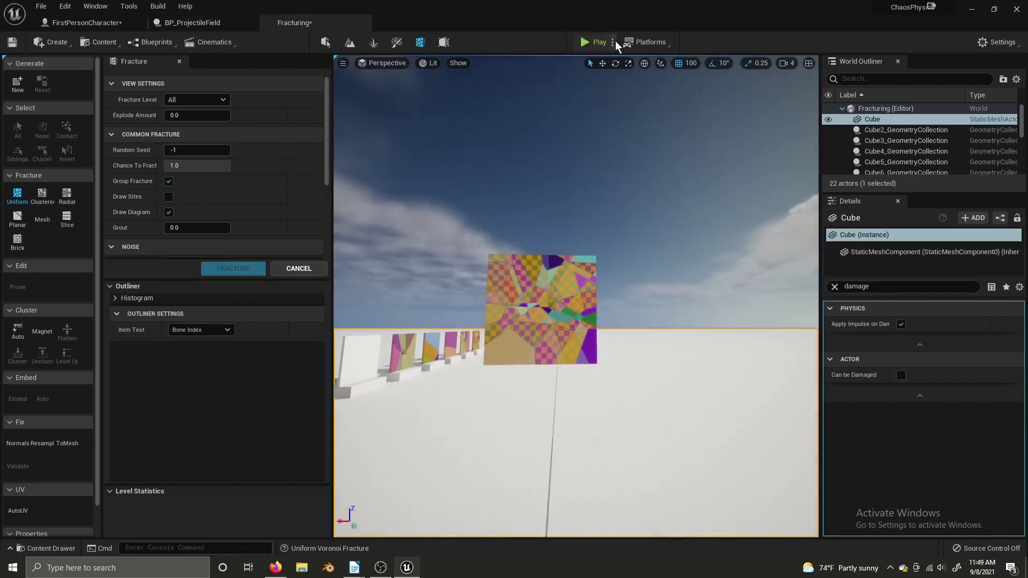
Step: Play-test the level, walk up to the fallen multi-level cube, shoot its pile of fragments, and end the session
{"action": "key", "text": "alt+p"}
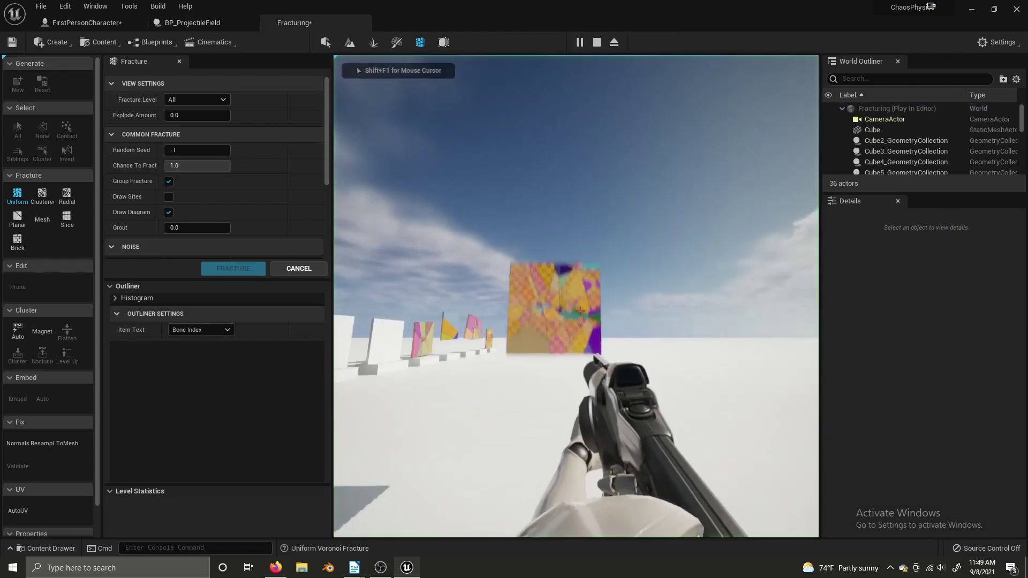
{"action": "key", "text": "w"}
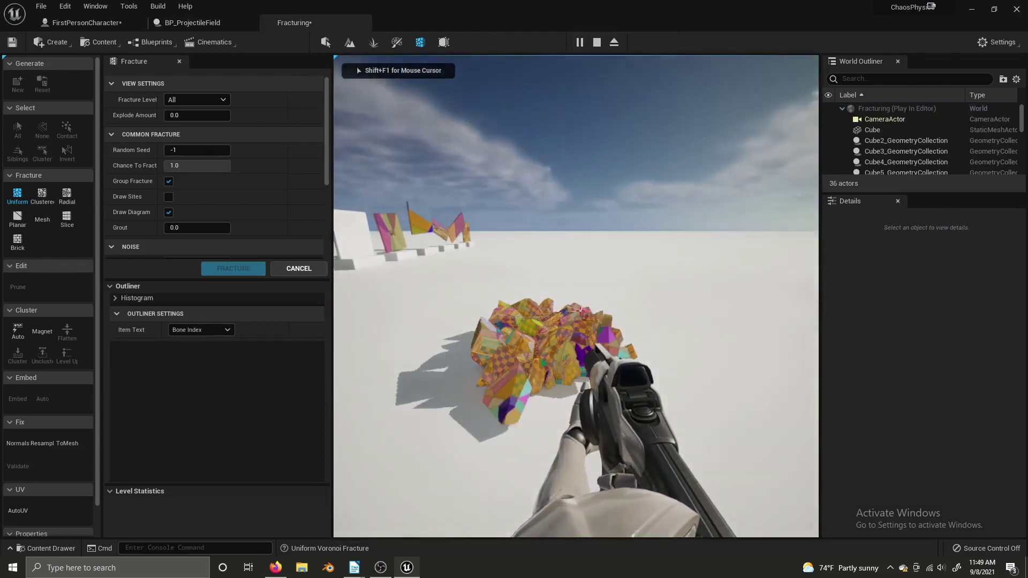
{"action": "key", "text": "w"}
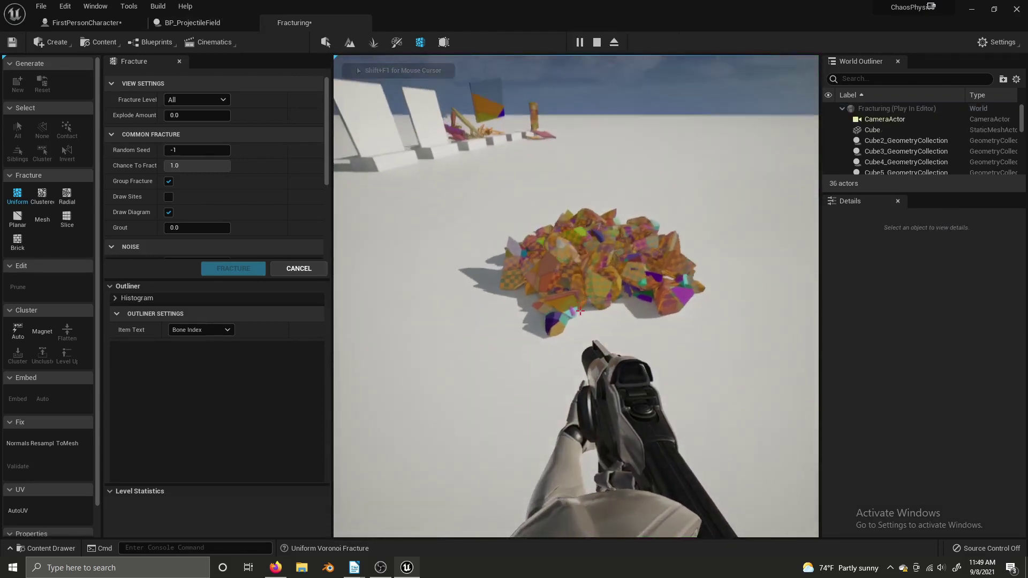
{"action": "key", "text": "w"}
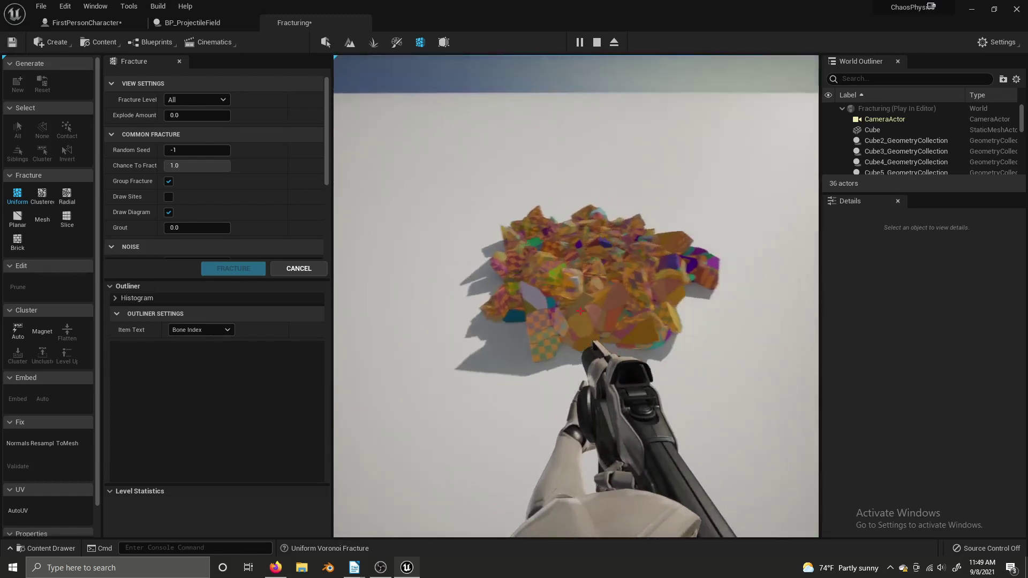
{"action": "left_click", "coordinate": [579, 311]}
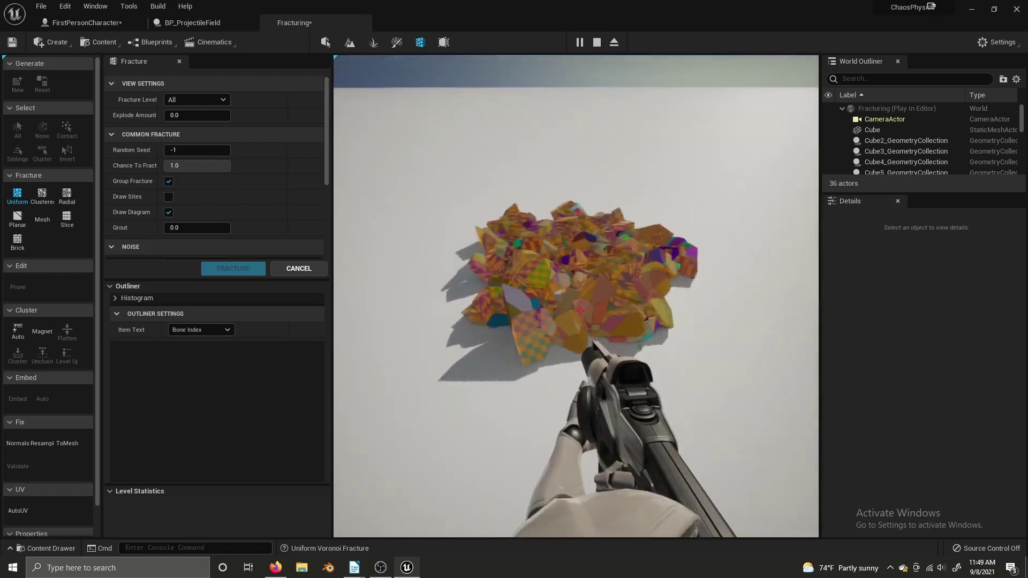
{"action": "left_click", "coordinate": [578, 312]}
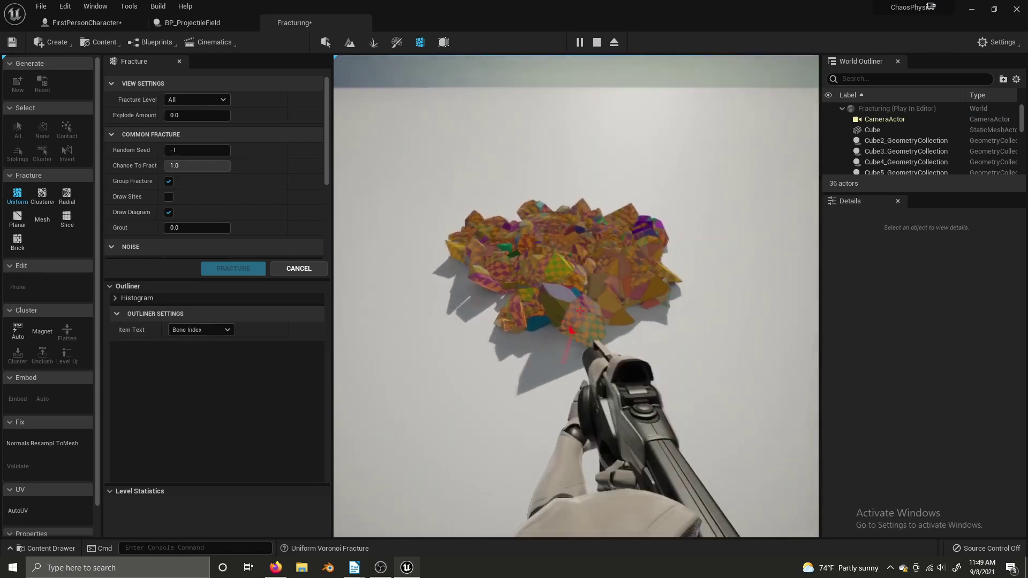
{"action": "key", "text": "Escape"}
{"action": "key", "text": "Escape"}
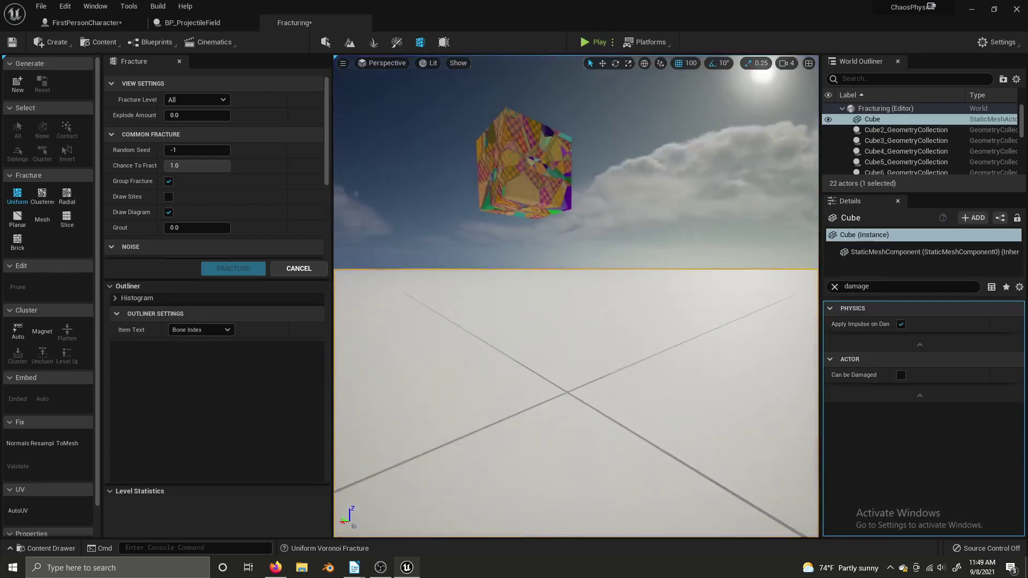
Step: Select the multi-level fractured cube, switch to Selection mode, and move the cube down to just above the floor
{"action": "left_click", "coordinate": [547, 290]}
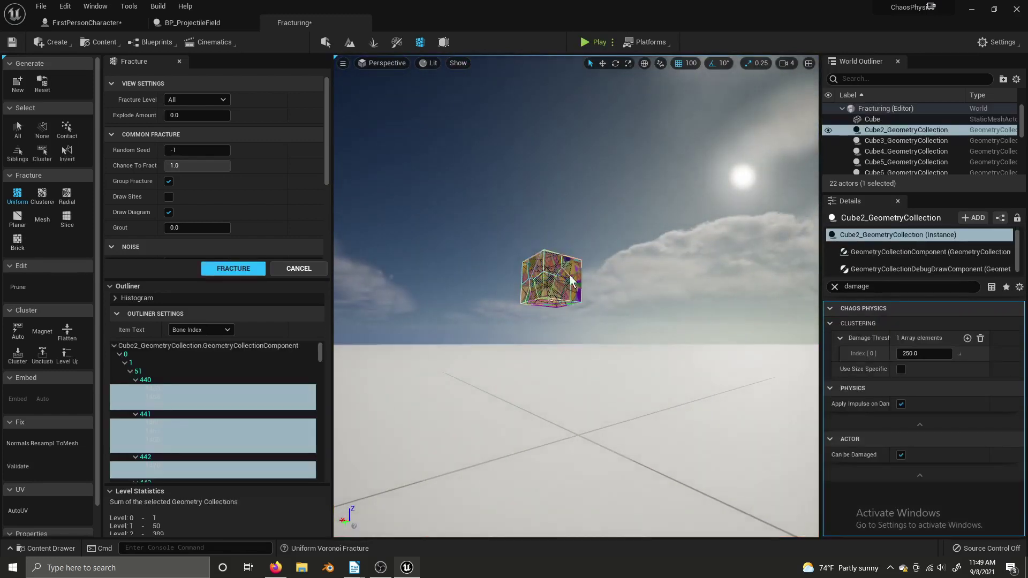
{"action": "left_click", "coordinate": [335, 43]}
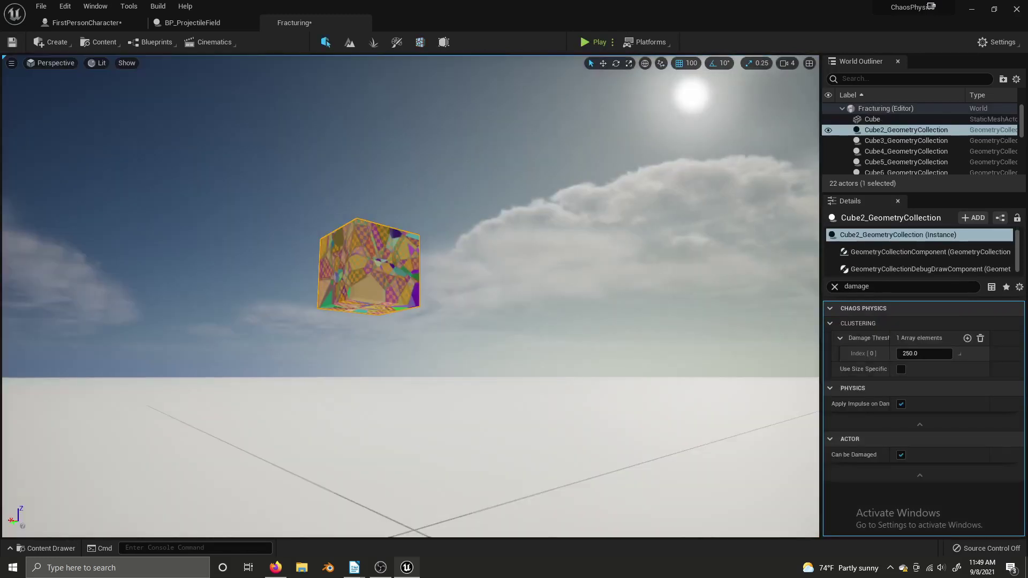
{"action": "right_click_drag", "start_coordinate": [387, 257], "coordinate": [409, 255]}
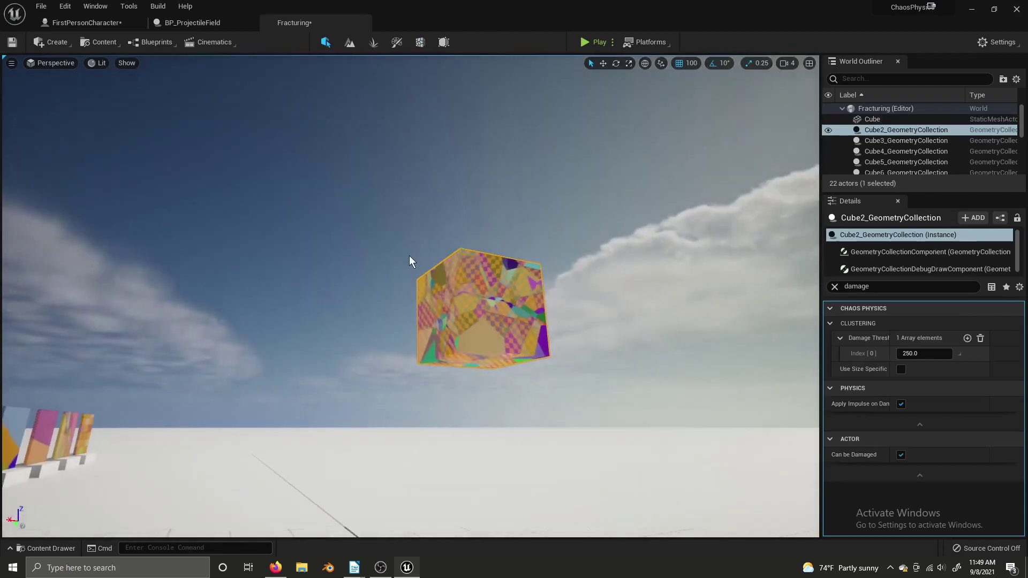
{"action": "left_click", "coordinate": [603, 63]}
{"action": "left_click_drag", "start_coordinate": [475, 279], "coordinate": [472, 448]}
{"action": "right_click_drag", "start_coordinate": [471, 448], "coordinate": [472, 472]}
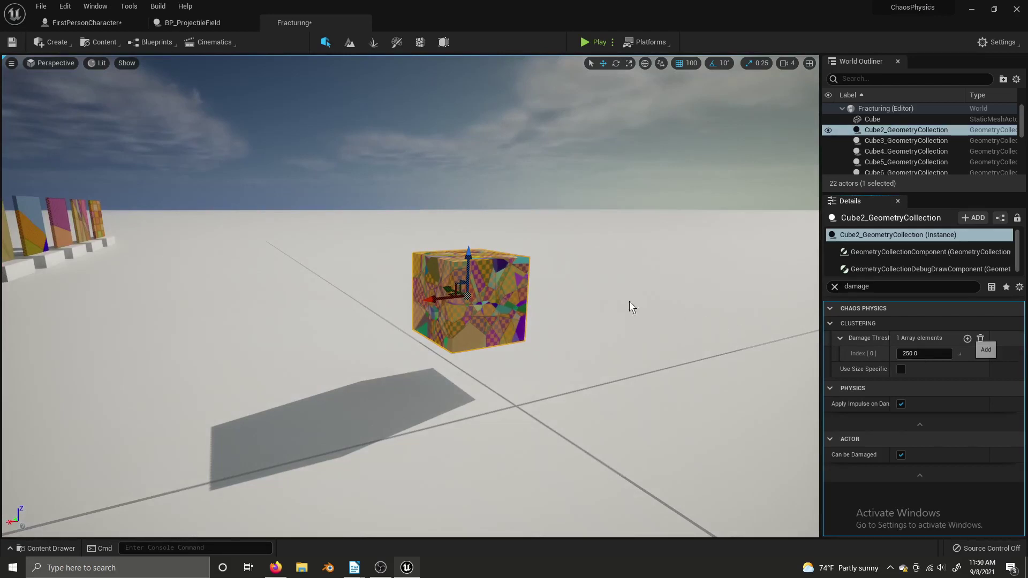
Step: Add three Damage Threshold elements to the cube and set indices 0 to 3 to 5000, 2500, 1000 and 500
{"action": "left_click", "coordinate": [966, 338]}
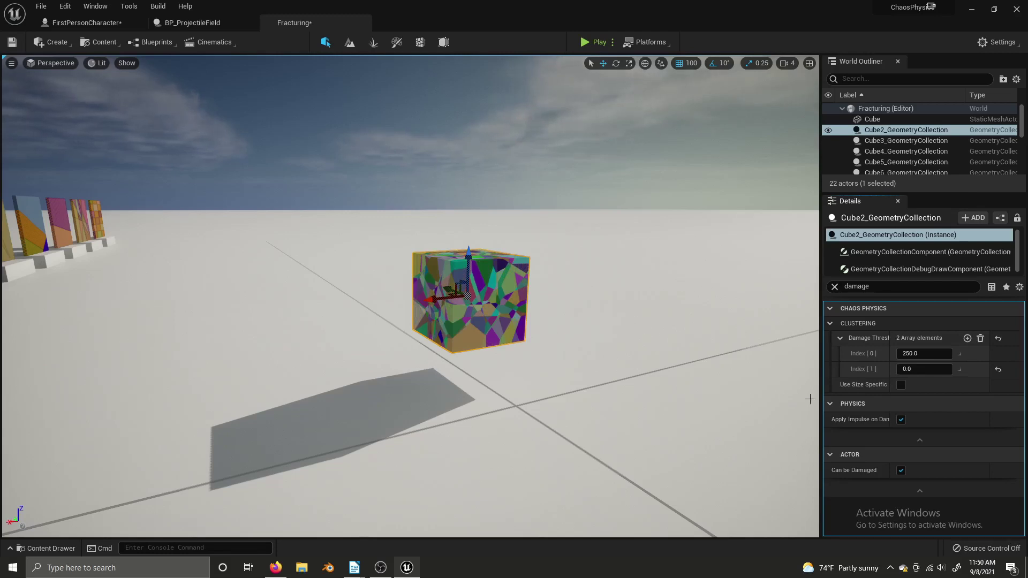
{"action": "right_click_drag", "start_coordinate": [752, 367], "coordinate": [712, 370]}
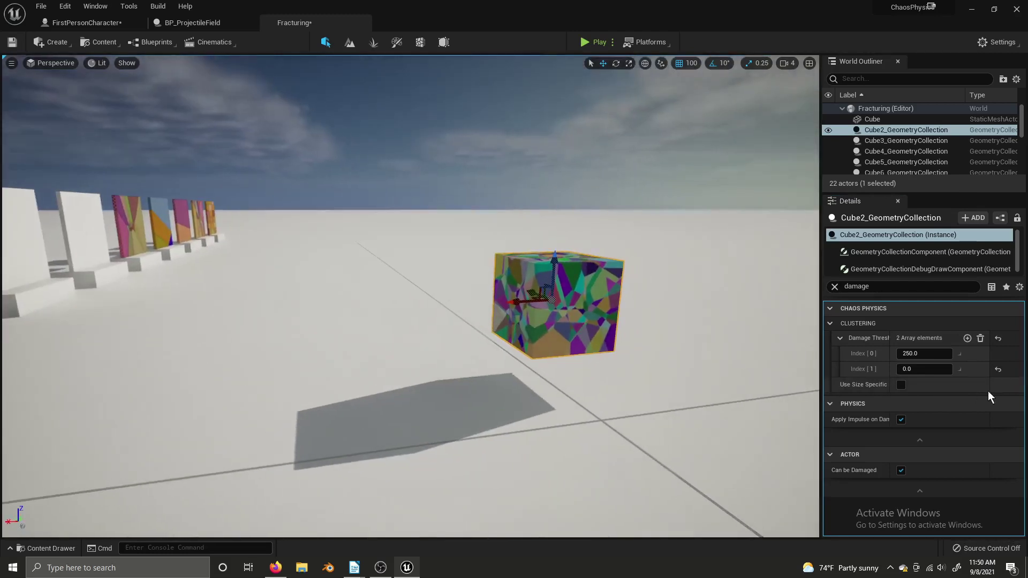
{"action": "left_click", "coordinate": [968, 340]}
{"action": "left_click", "coordinate": [968, 340]}
{"action": "left_click", "coordinate": [932, 354]}
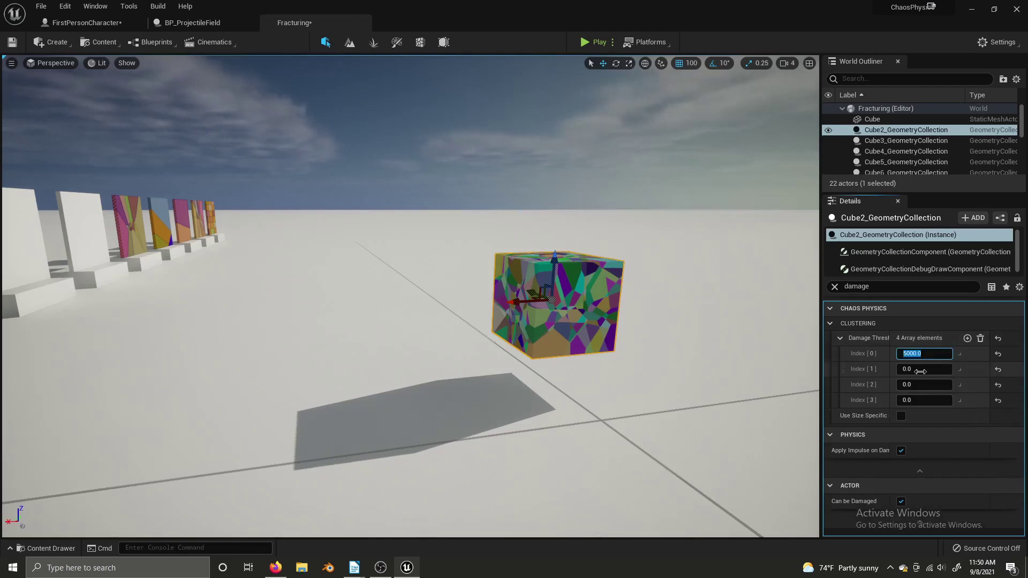
{"action": "left_click", "coordinate": [922, 369]}
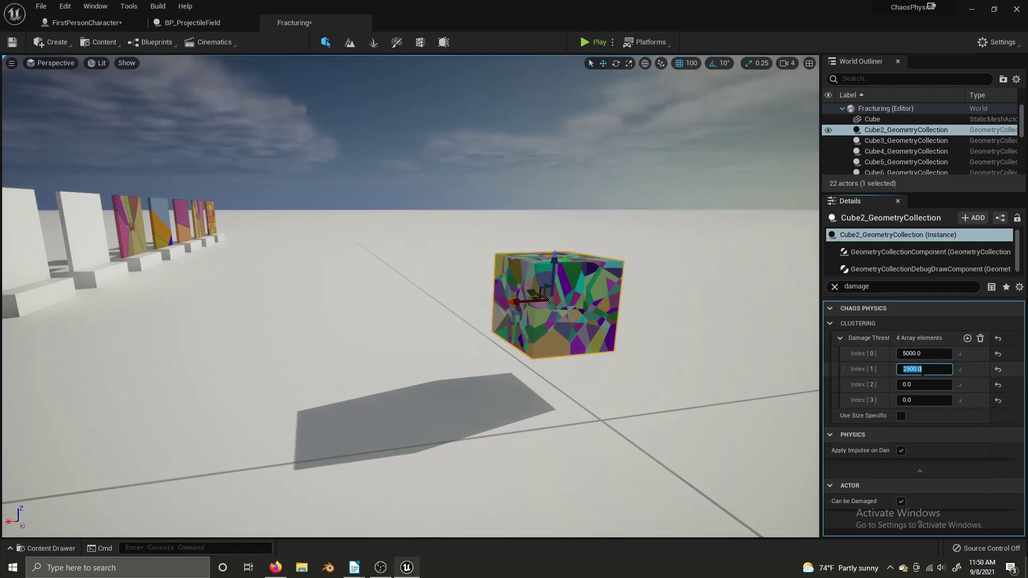
{"action": "left_click", "coordinate": [922, 383]}
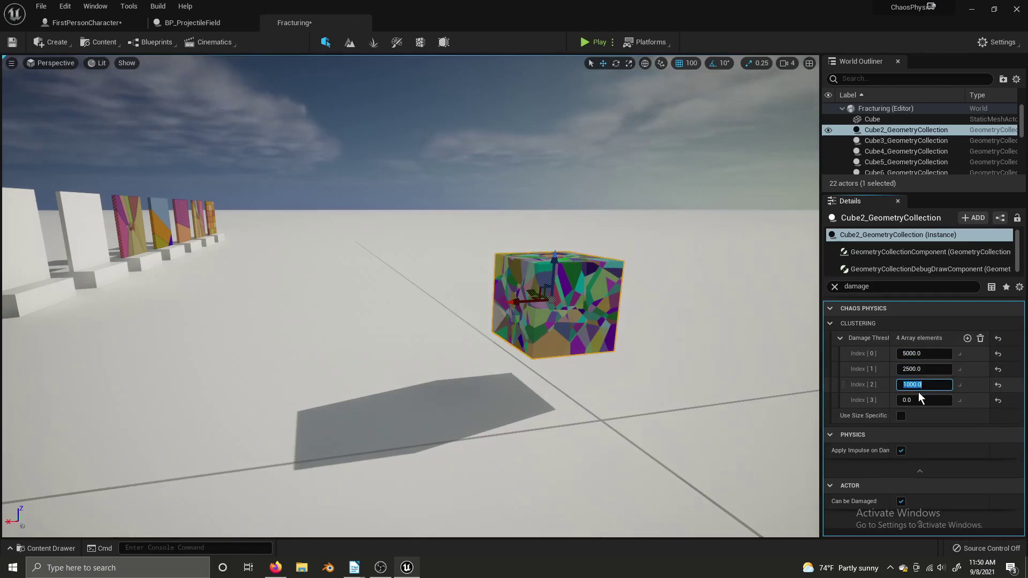
{"action": "left_click", "coordinate": [920, 399]}
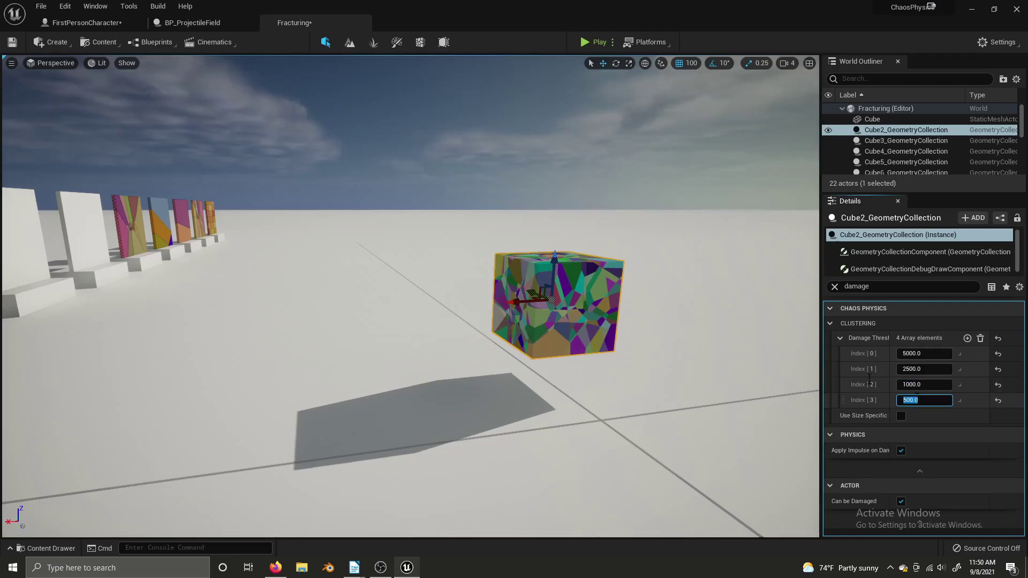
Step: Start a play session, walk up to the multi-level cube, and shoot it and its scattered chunks
{"action": "left_click", "coordinate": [584, 46]}
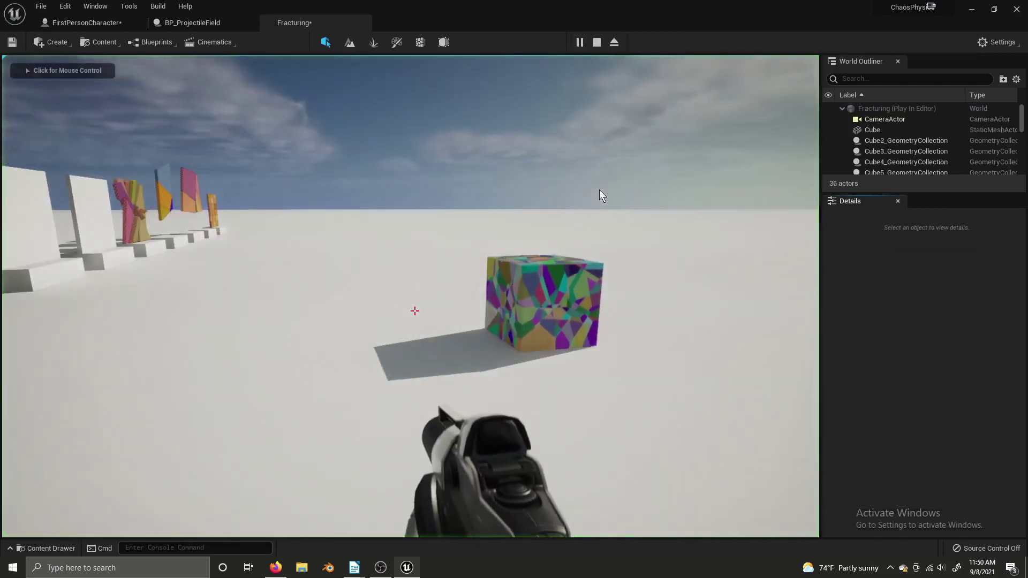
{"action": "left_click", "coordinate": [621, 204]}
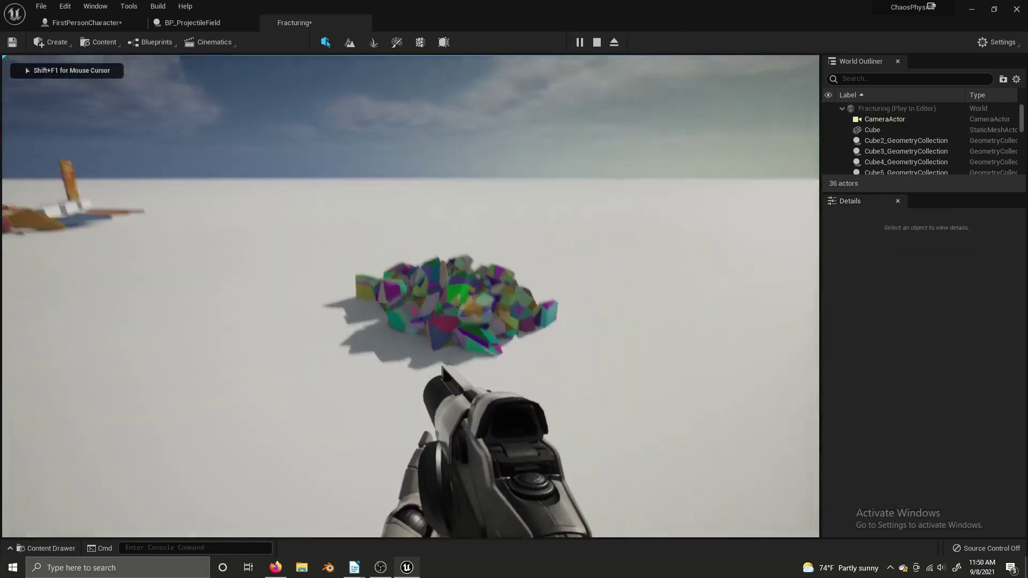
{"action": "key", "text": "w"}
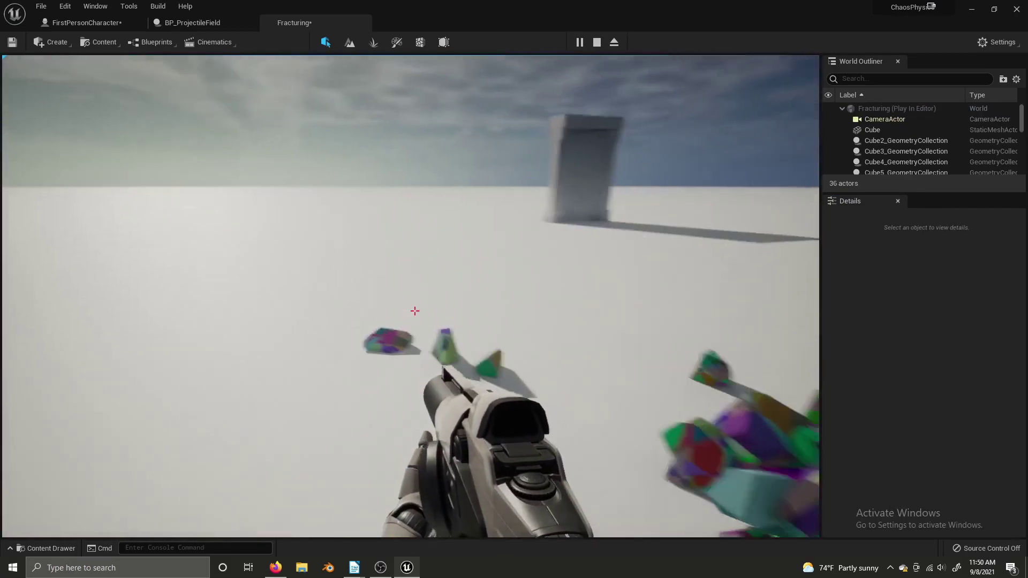
{"action": "key", "text": "w"}
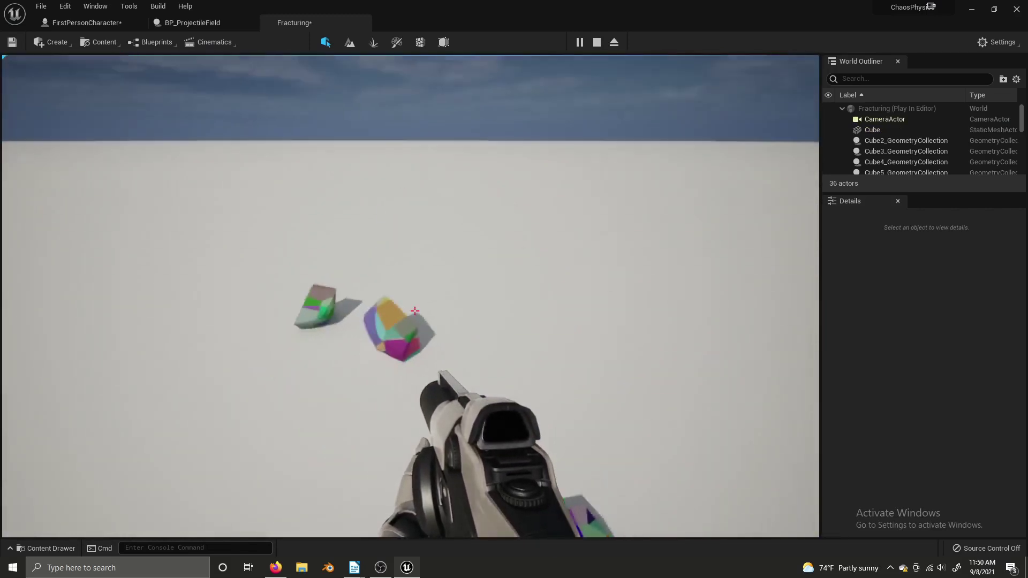
{"action": "left_click", "coordinate": [415, 311]}
Step: Walk around the scattered chunks of the multi-level cube, examine how far they have broken apart, and end the play session
{"action": "key", "text": "w"}
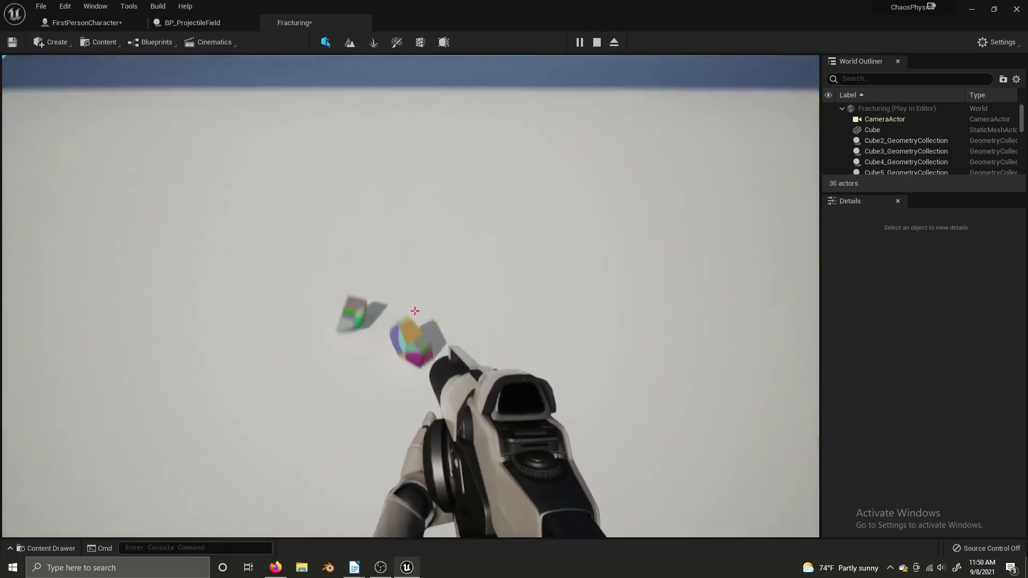
{"action": "key", "text": "w"}
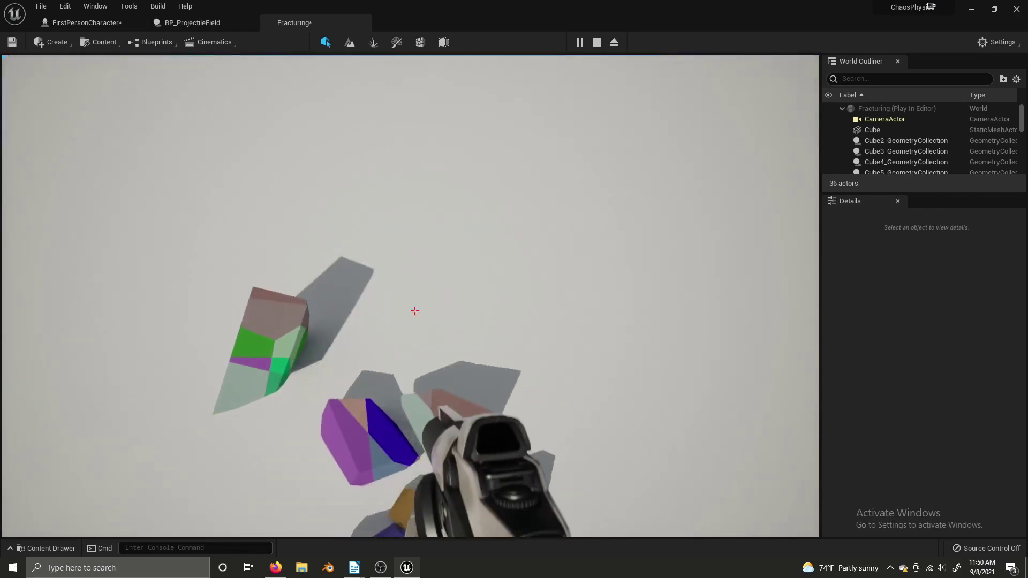
{"action": "key", "text": "s"}
{"action": "key", "text": "w"}
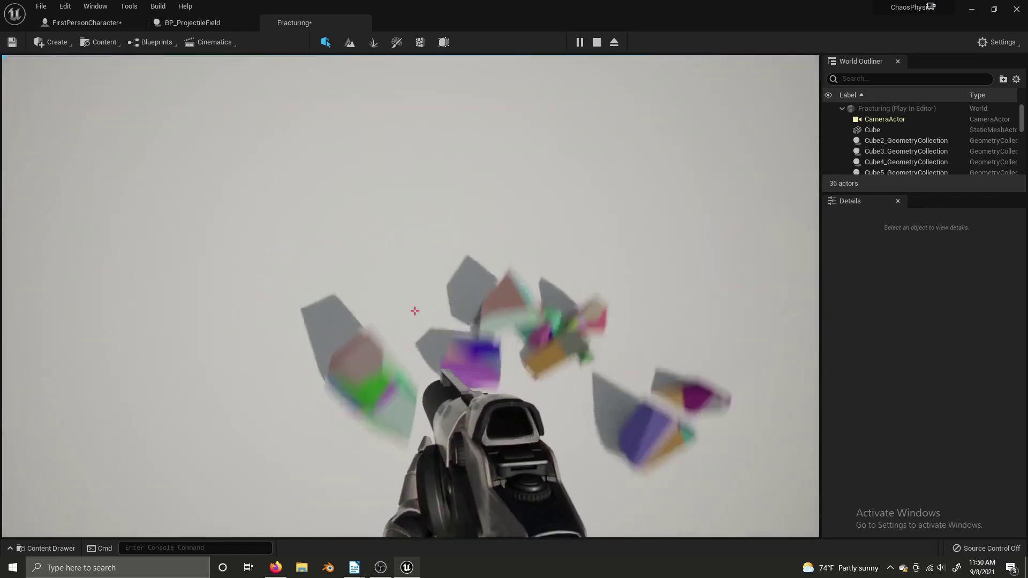
{"action": "key", "text": "w"}
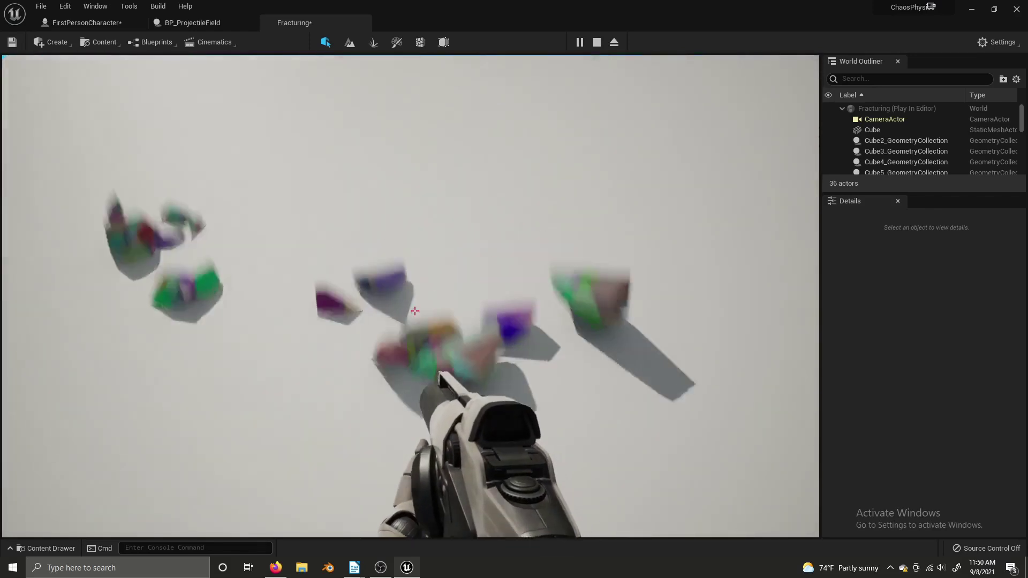
{"action": "key", "text": "w"}
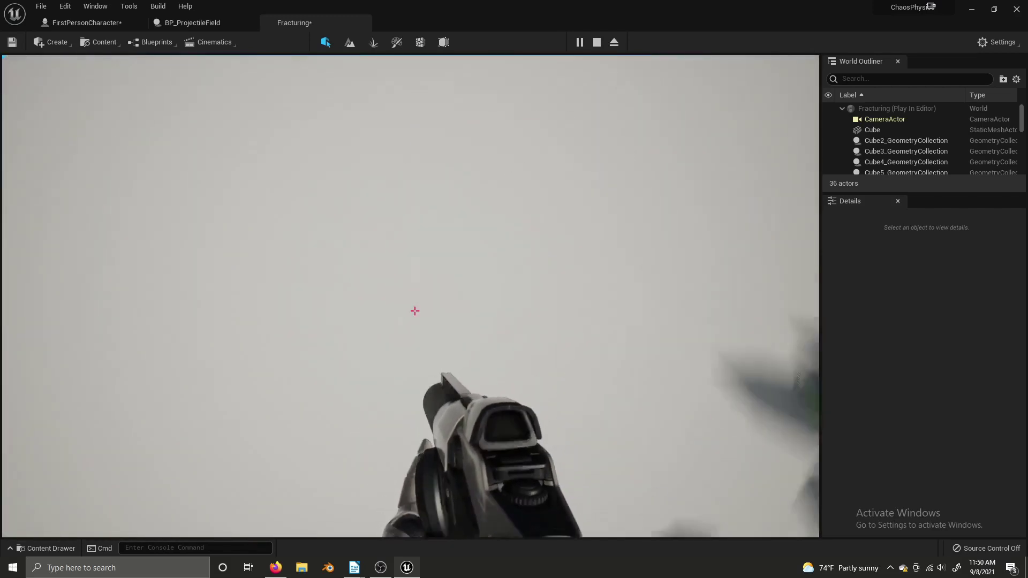
{"action": "key", "text": "w"}
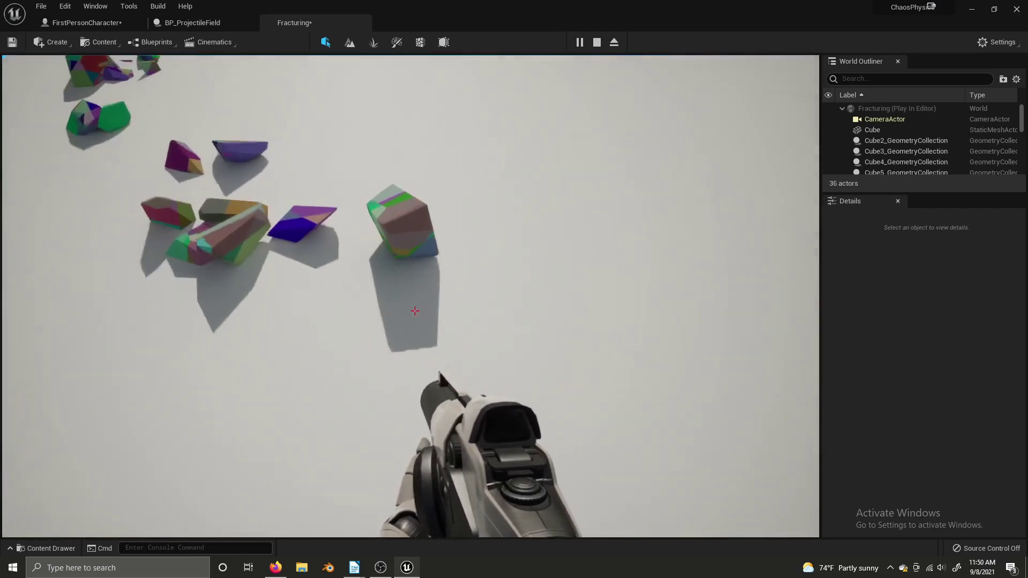
{"action": "key", "text": "space"}
{"action": "key", "text": "w"}
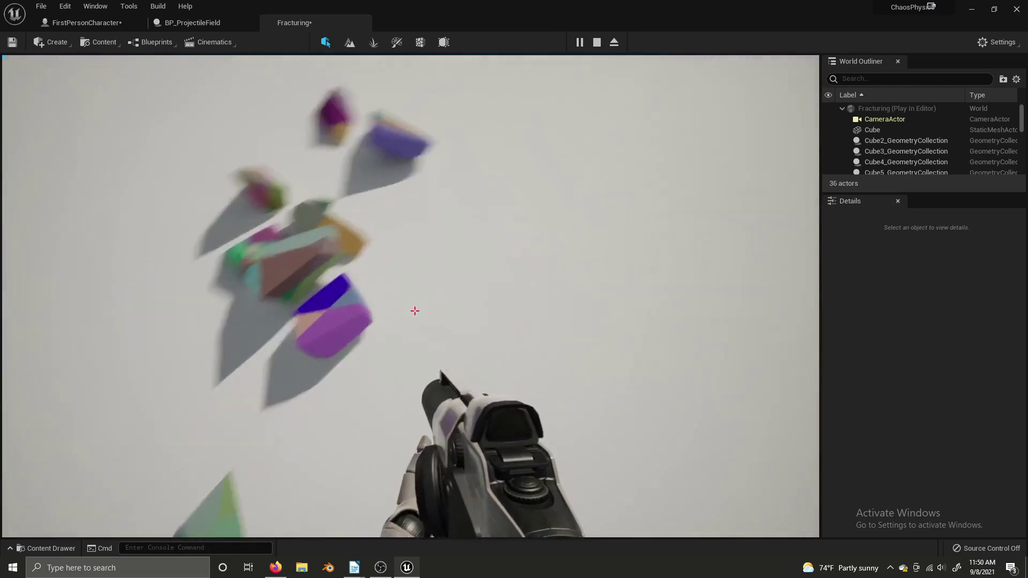
{"action": "key", "text": "w"}
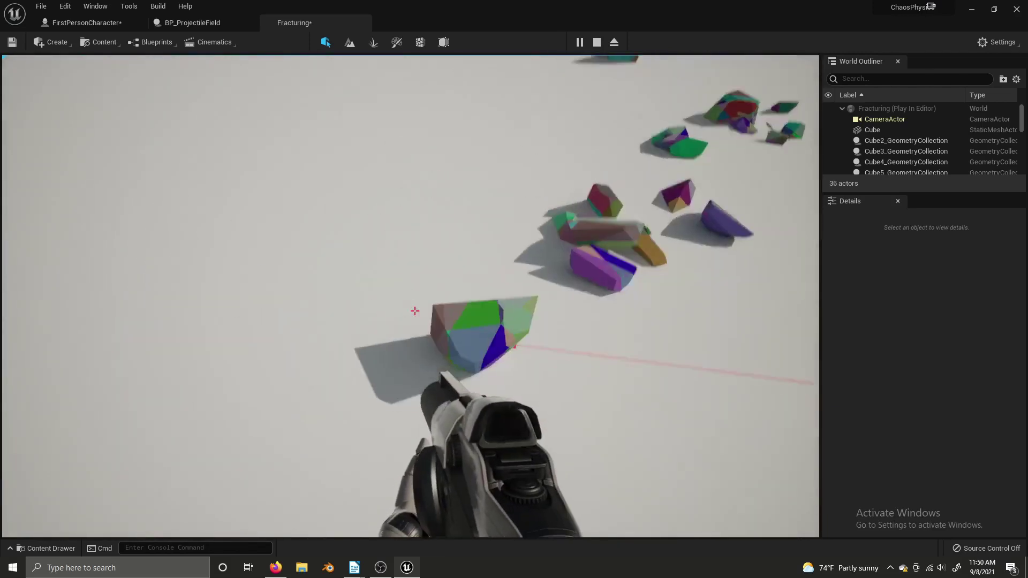
{"action": "key", "text": "w"}
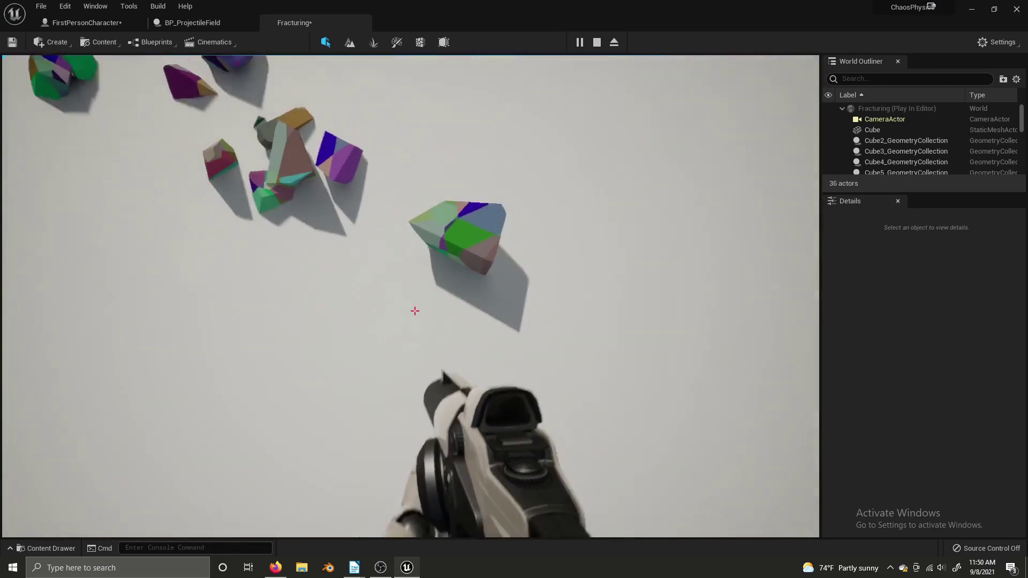
{"action": "key", "text": "w"}
{"action": "key", "text": "space"}
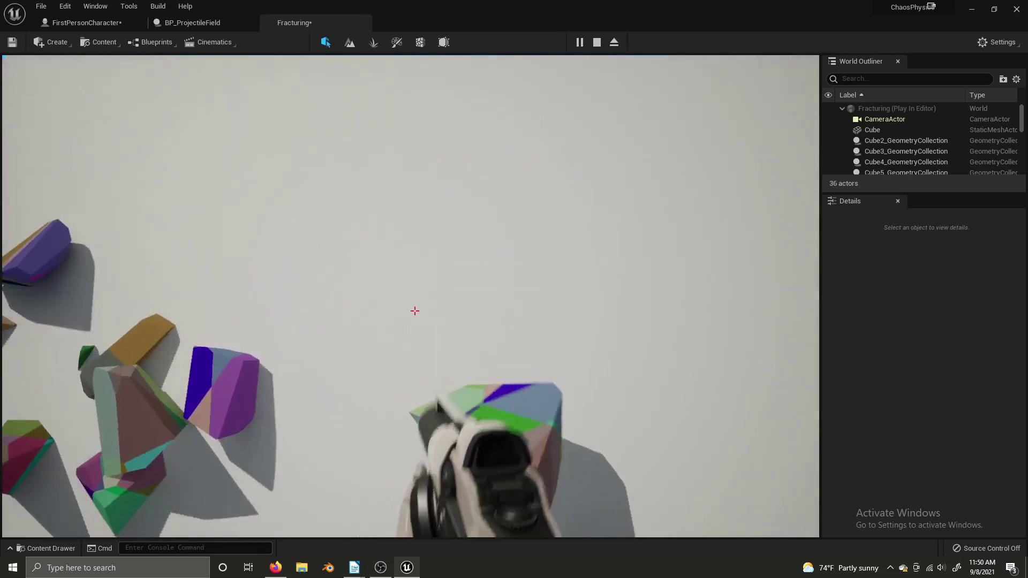
{"action": "key", "text": "Escape"}
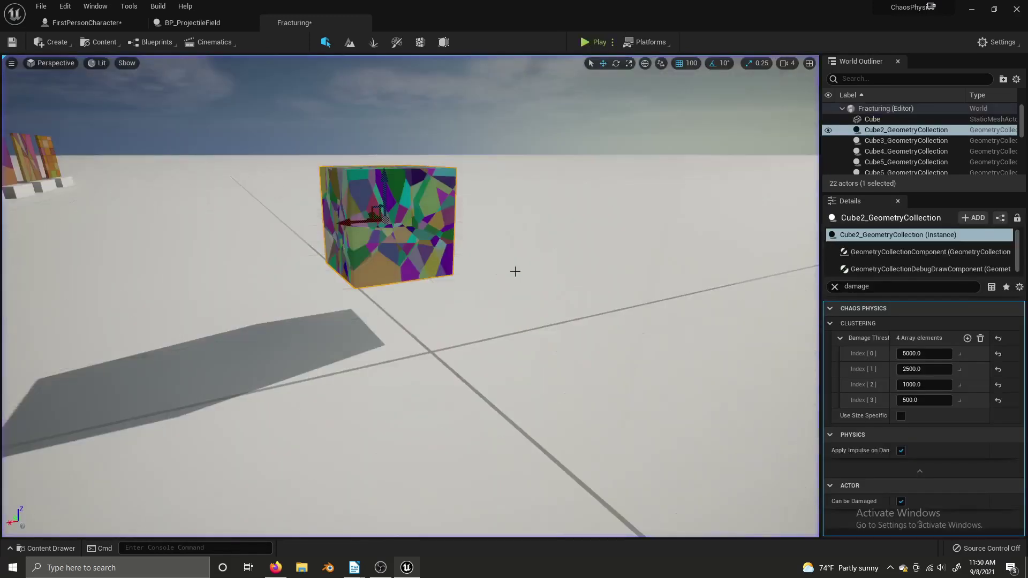
Step: Raise the multi-level fractured cube higher above the floor and reset its four Damage Threshold values to their defaults
{"action": "key", "text": "f"}
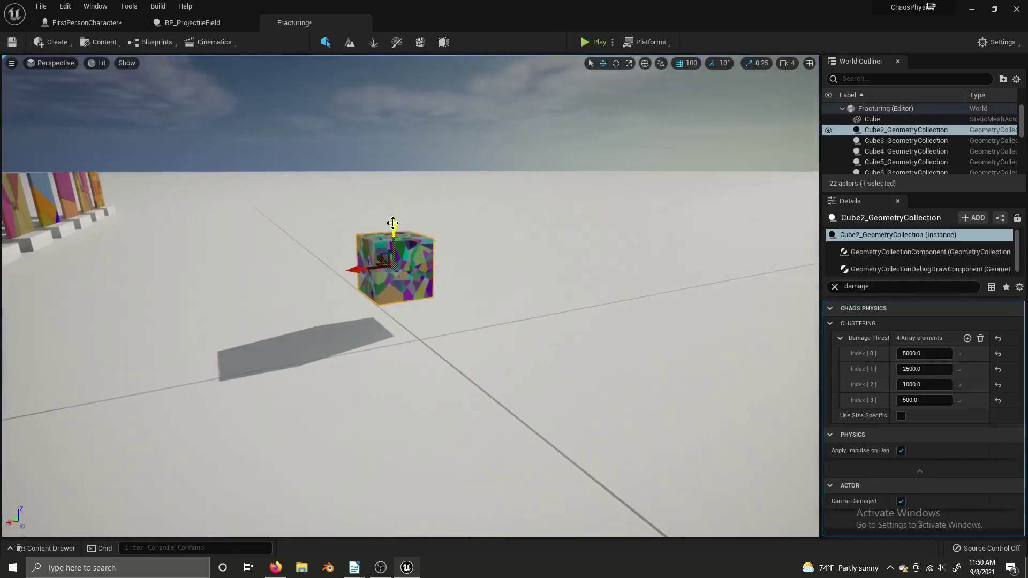
{"action": "left_click_drag", "start_coordinate": [393, 205], "coordinate": [401, 159]}
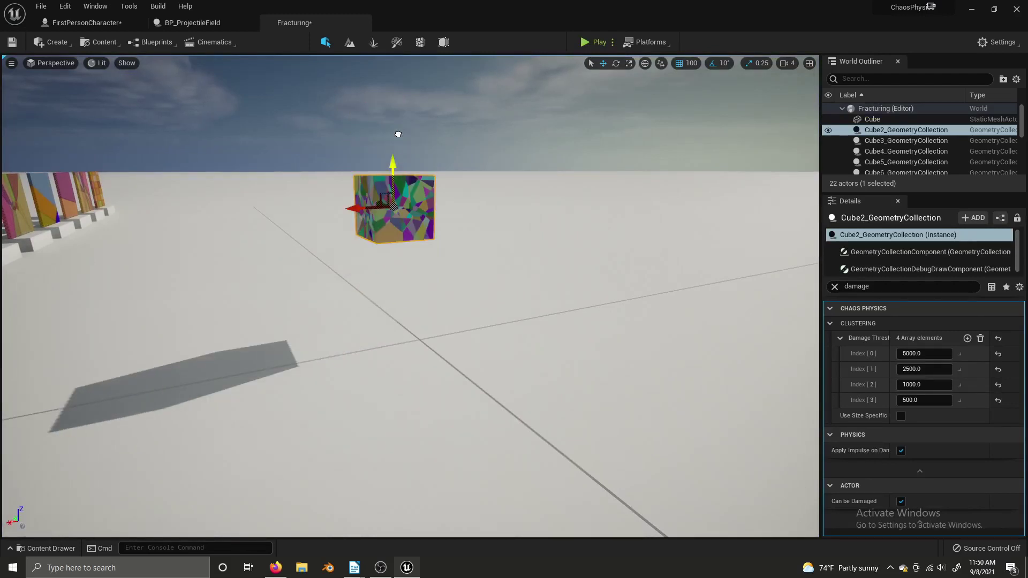
{"action": "left_click", "coordinate": [998, 353]}
{"action": "left_click", "coordinate": [998, 369]}
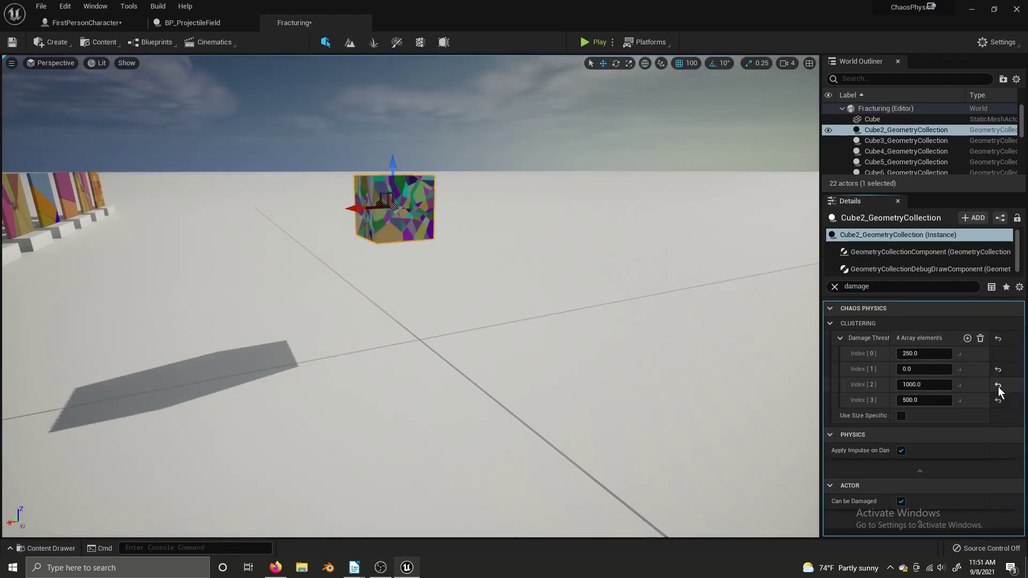
{"action": "left_click", "coordinate": [998, 384]}
{"action": "left_click", "coordinate": [998, 400]}
Step: Set all four Damage Threshold indices of the multi-level cube to 1
{"action": "left_click", "coordinate": [910, 401]}
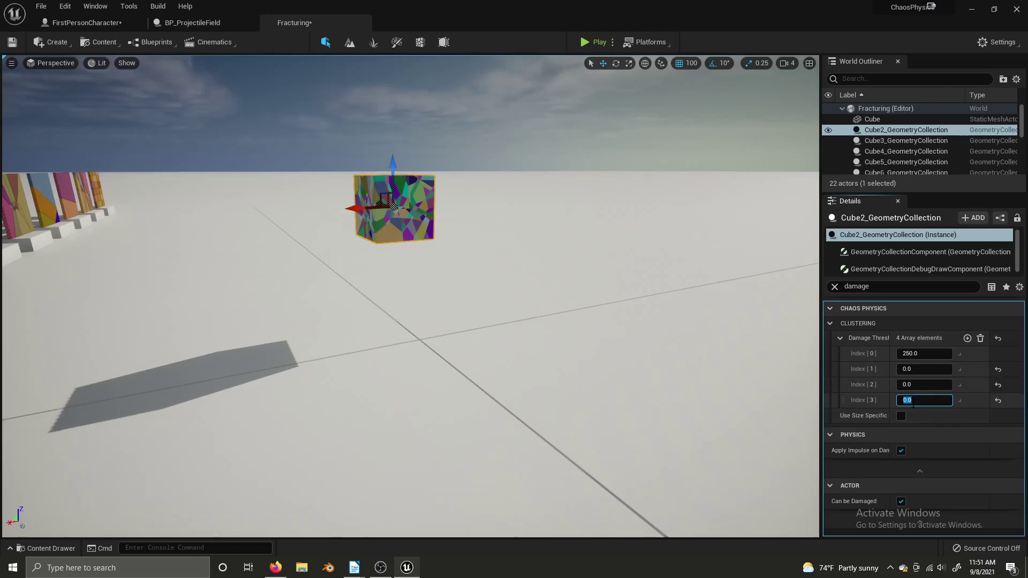
{"action": "type", "text": "1"}
{"action": "left_click", "coordinate": [905, 384]}
{"action": "type", "text": "1"}
{"action": "left_click", "coordinate": [910, 369]}
{"action": "type", "text": "1"}
{"action": "left_click", "coordinate": [910, 353]}
{"action": "type", "text": "1"}
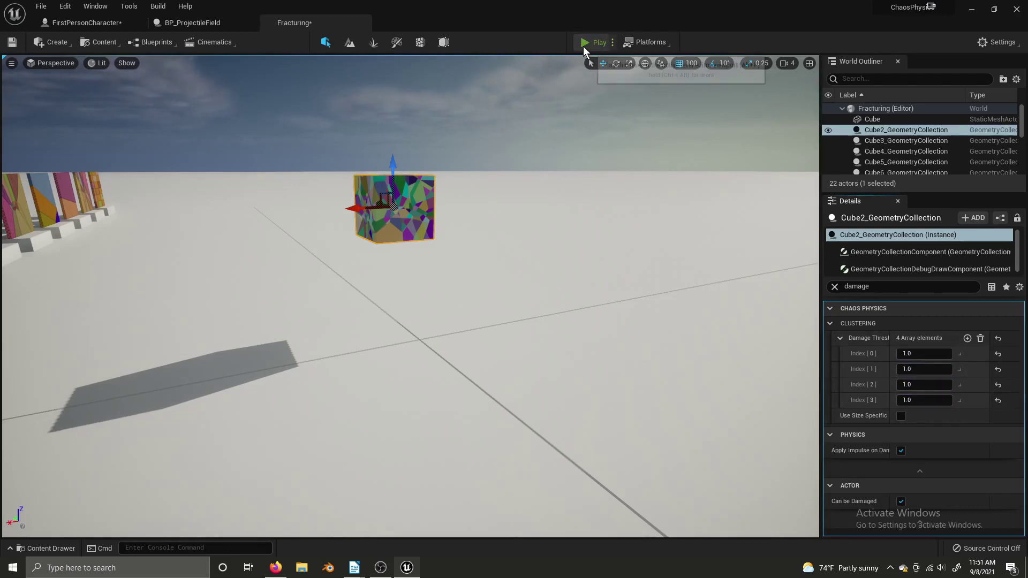
Step: Play-test the level to watch the multi-level cube drop and break on the floor, and end the session
{"action": "left_click", "coordinate": [587, 43]}
{"action": "left_click", "coordinate": [531, 188]}
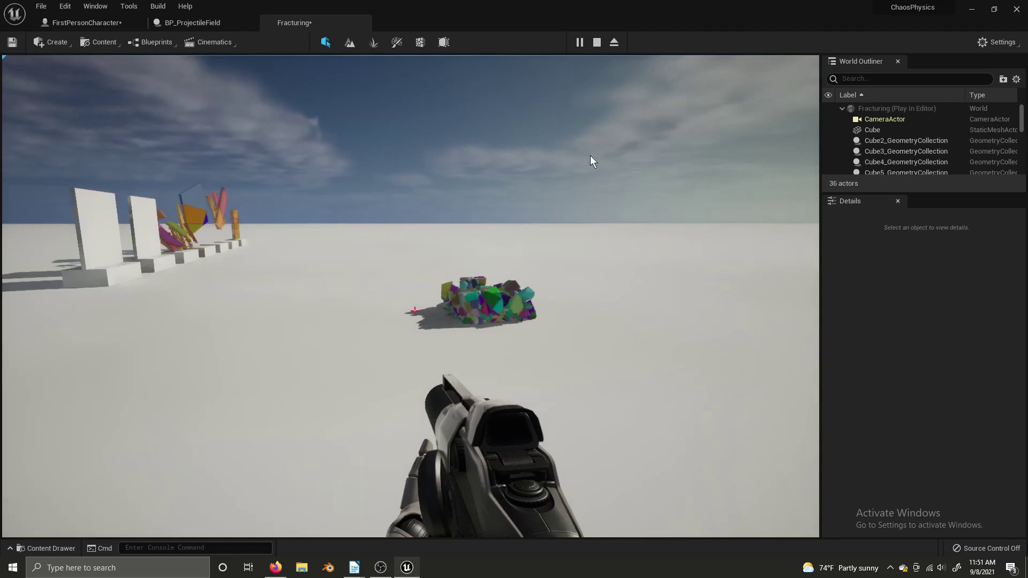
{"action": "key", "text": "Escape"}
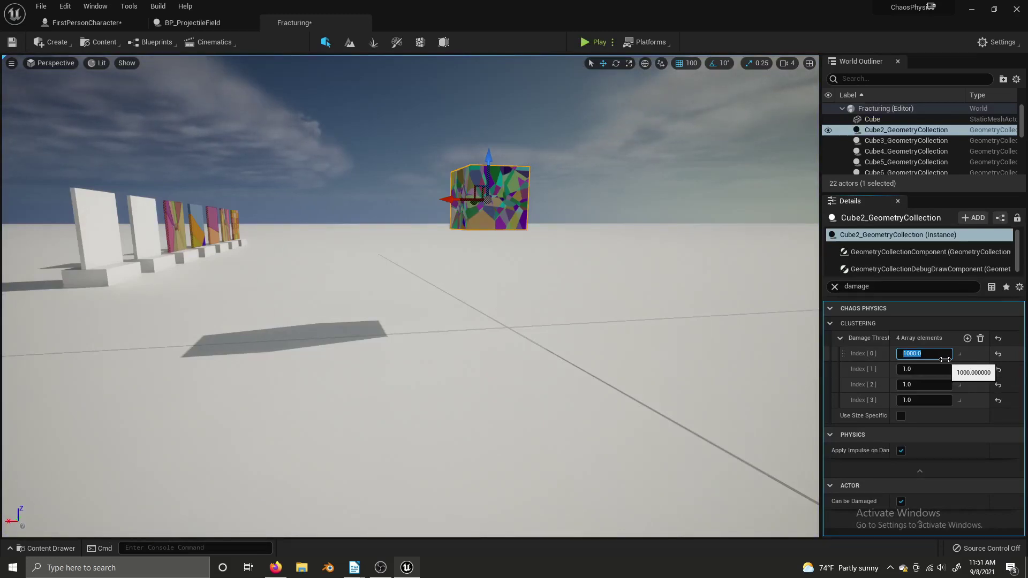
Step: Set the cube's Damage Threshold indices 0 to 3 to 1000, 500, 250 and 5
{"action": "left_click", "coordinate": [925, 369]}
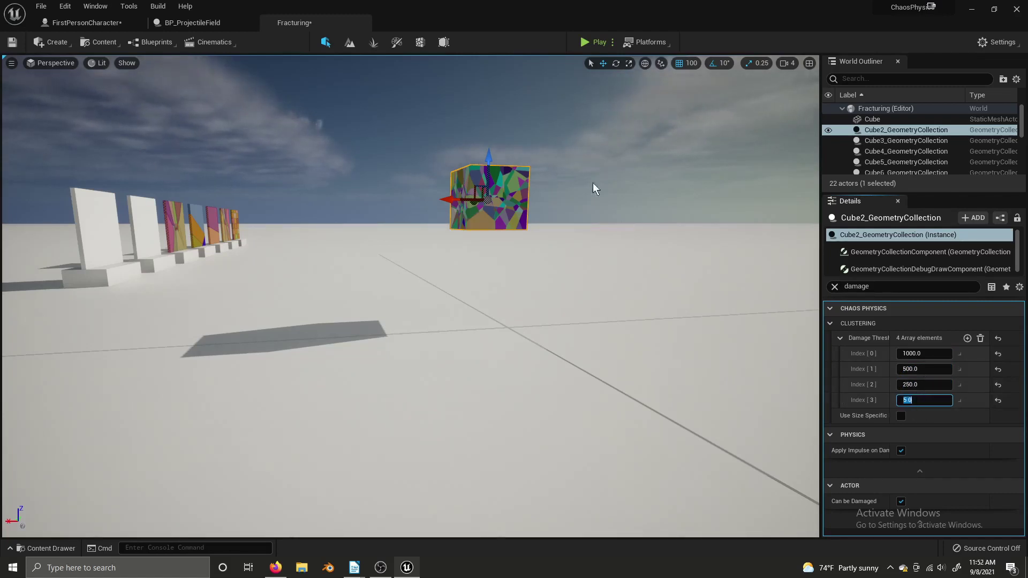
Step: Start a play session, walk up to the fallen multi-level cube, and shoot its pile of fragments
{"action": "left_click", "coordinate": [589, 41]}
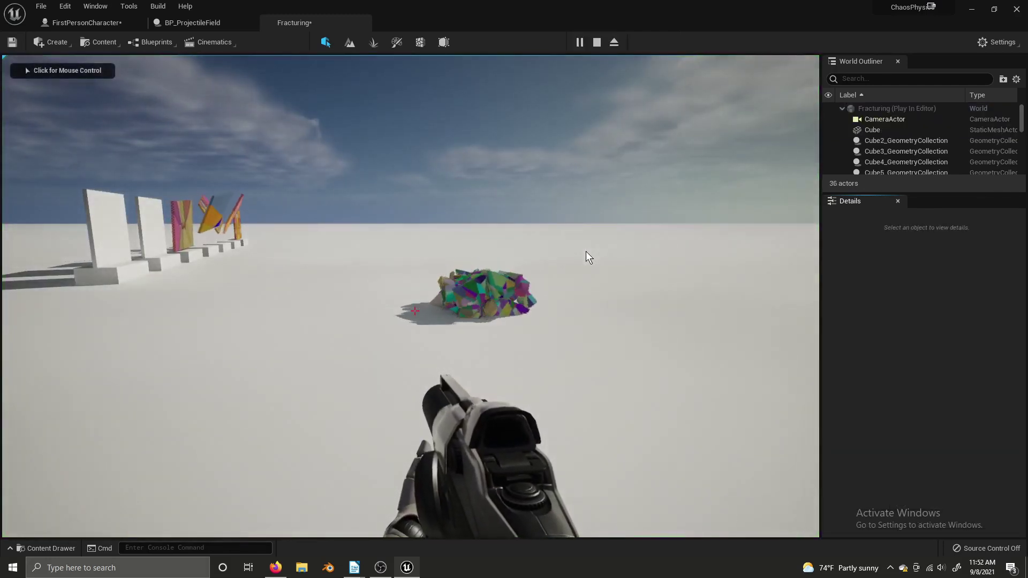
{"action": "left_click", "coordinate": [586, 251]}
{"action": "key", "text": "w"}
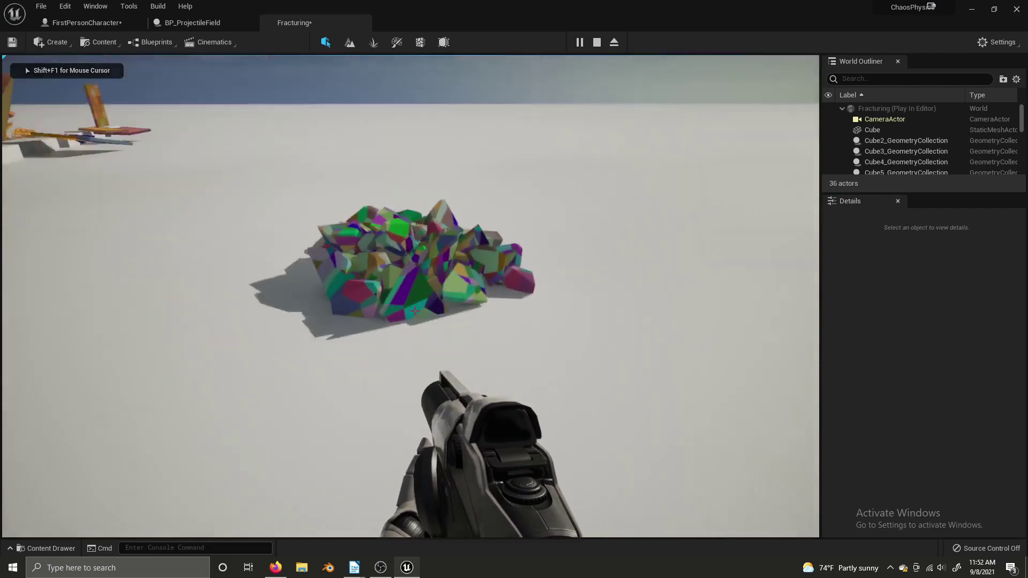
{"action": "left_click", "coordinate": [415, 311]}
{"action": "key", "text": "w"}
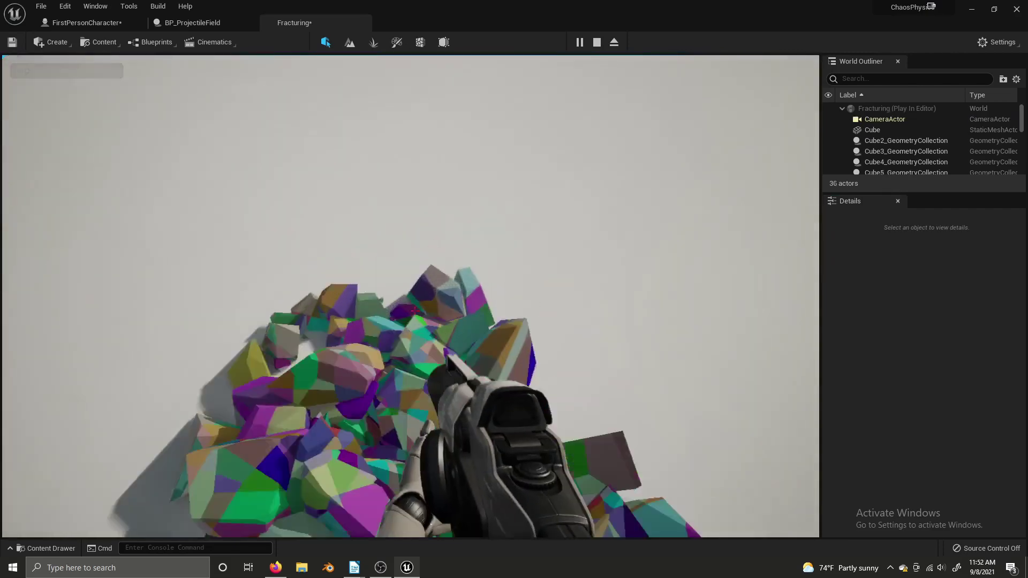
{"action": "key", "text": "s"}
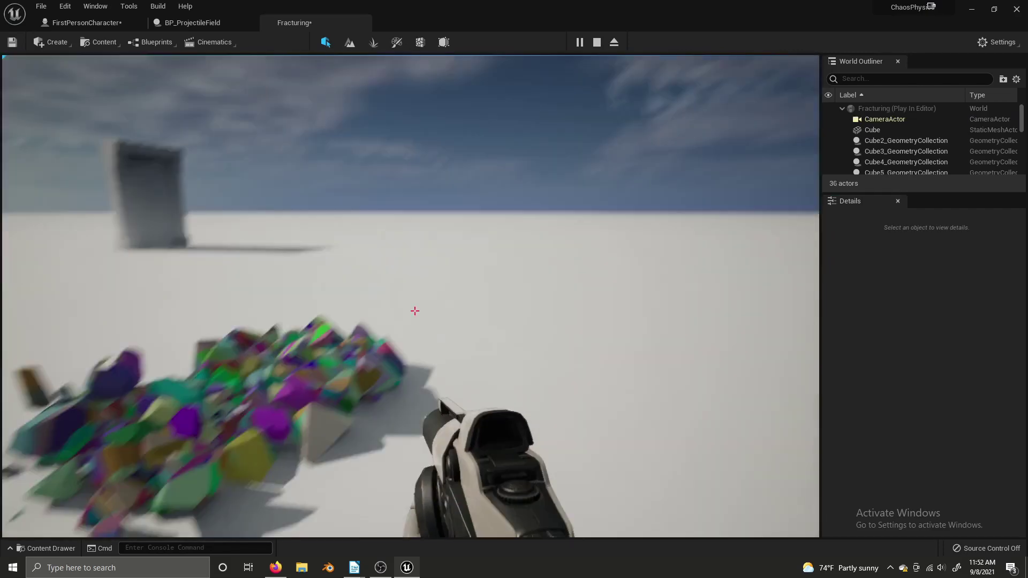
{"action": "key", "text": "w"}
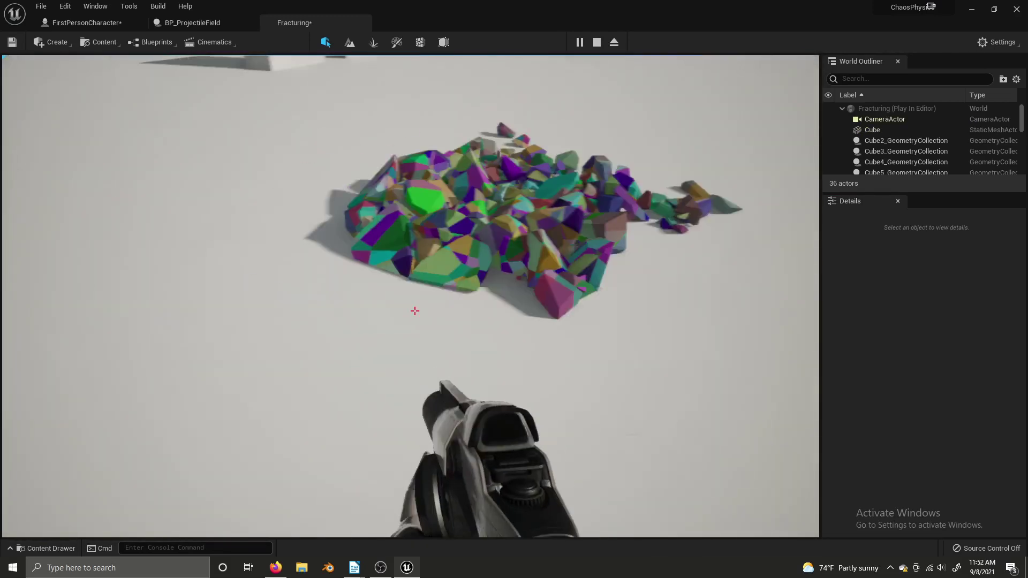
{"action": "key", "text": "w"}
{"action": "key", "text": "w"}
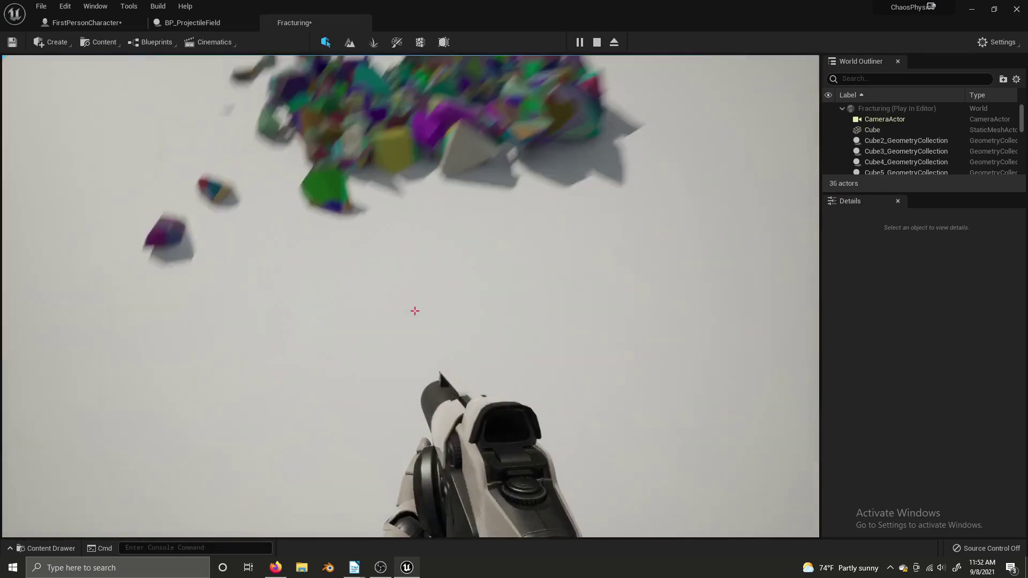
{"action": "key", "text": "w"}
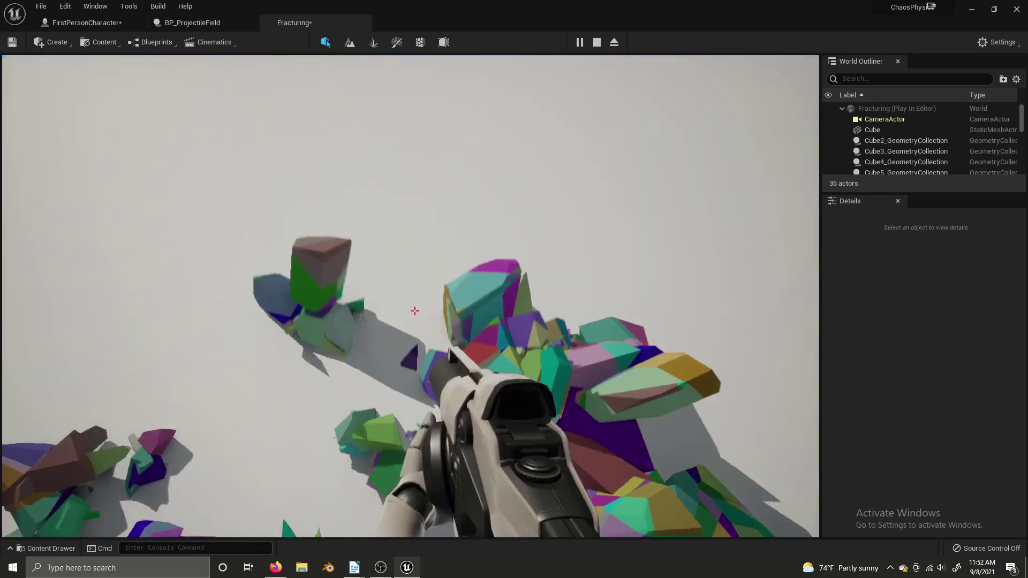
Step: Circle the broken pile, keep shooting it into smaller pieces, inspect the scattered fragments, and end the session
{"action": "key", "text": "s"}
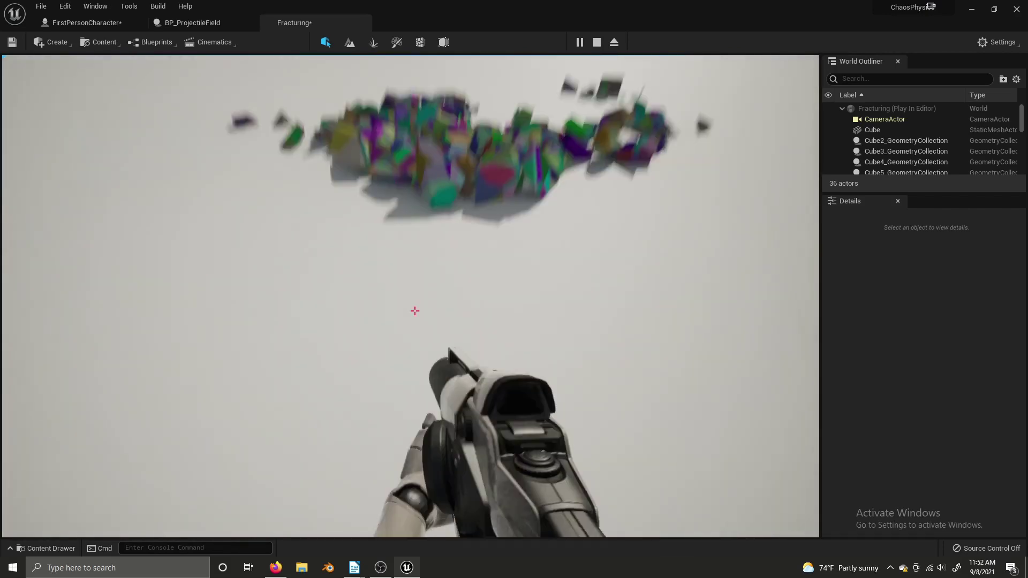
{"action": "key", "text": "w"}
{"action": "key", "text": "w"}
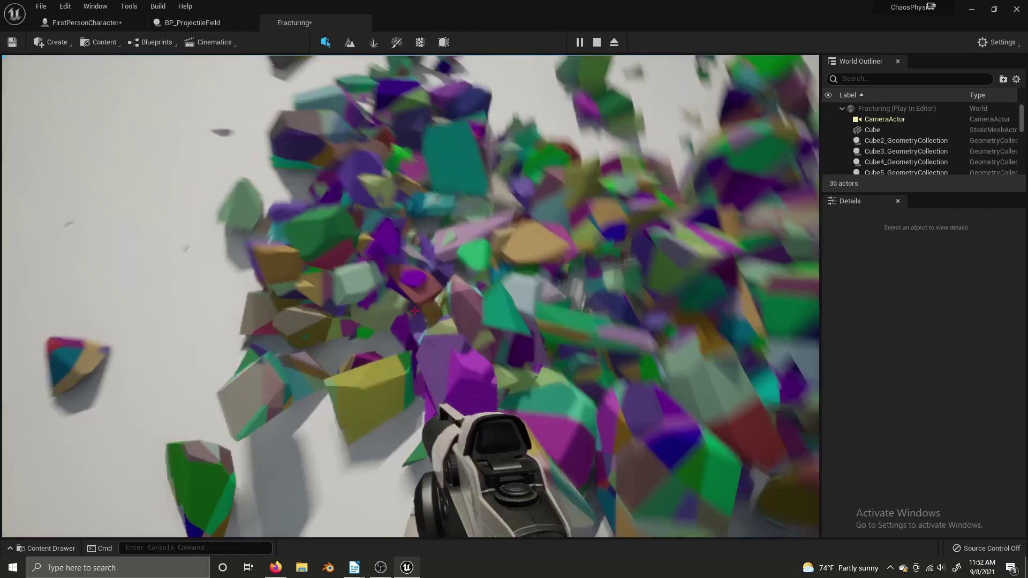
{"action": "key", "text": "w"}
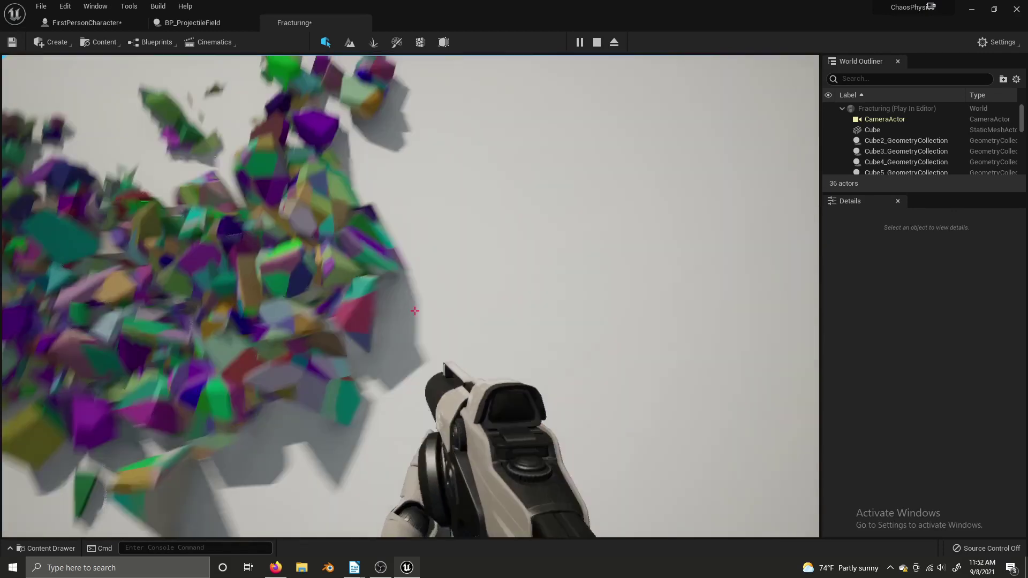
{"action": "key", "text": "w"}
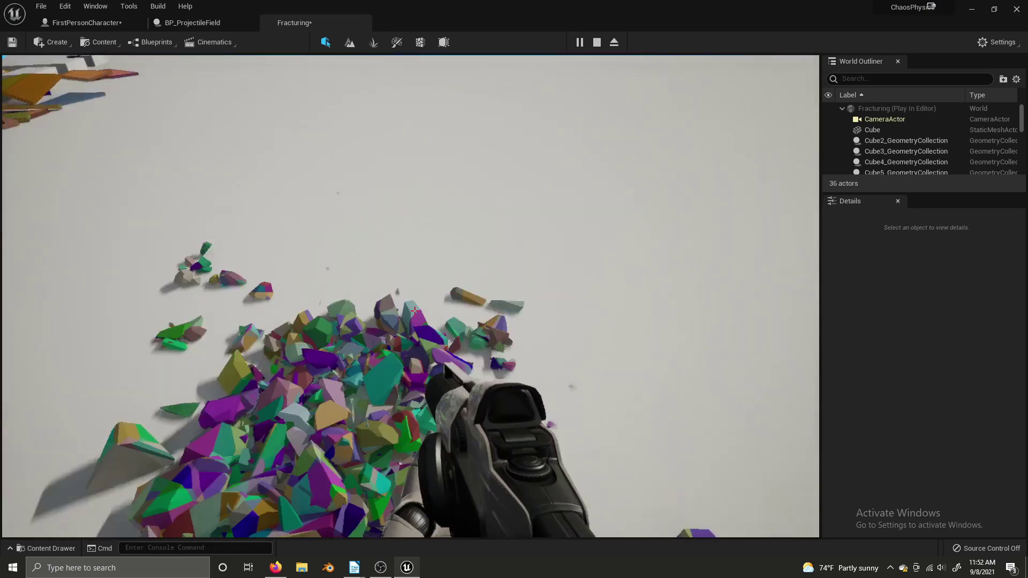
{"action": "key", "text": "s"}
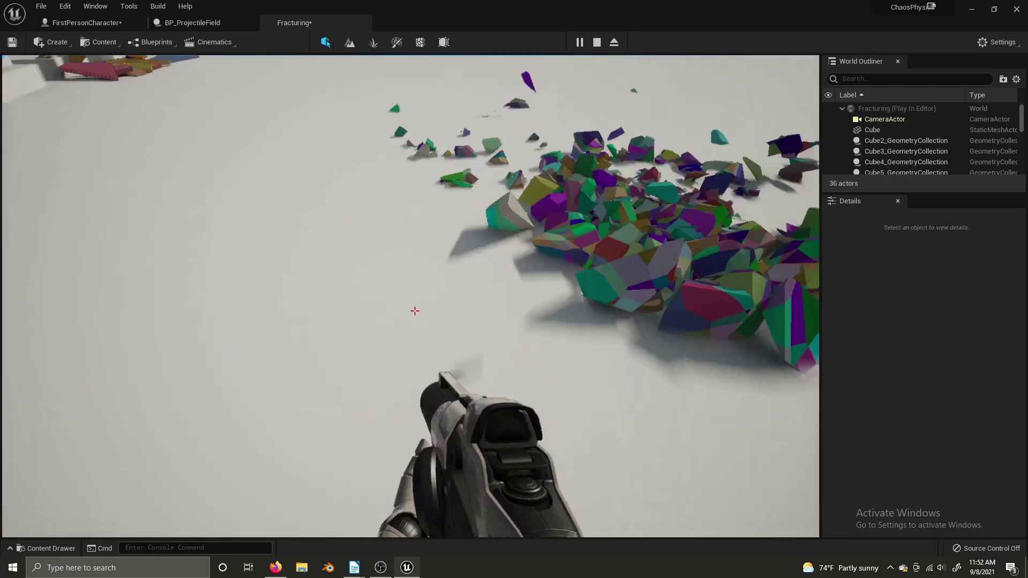
{"action": "key", "text": "w"}
{"action": "key", "text": "a"}
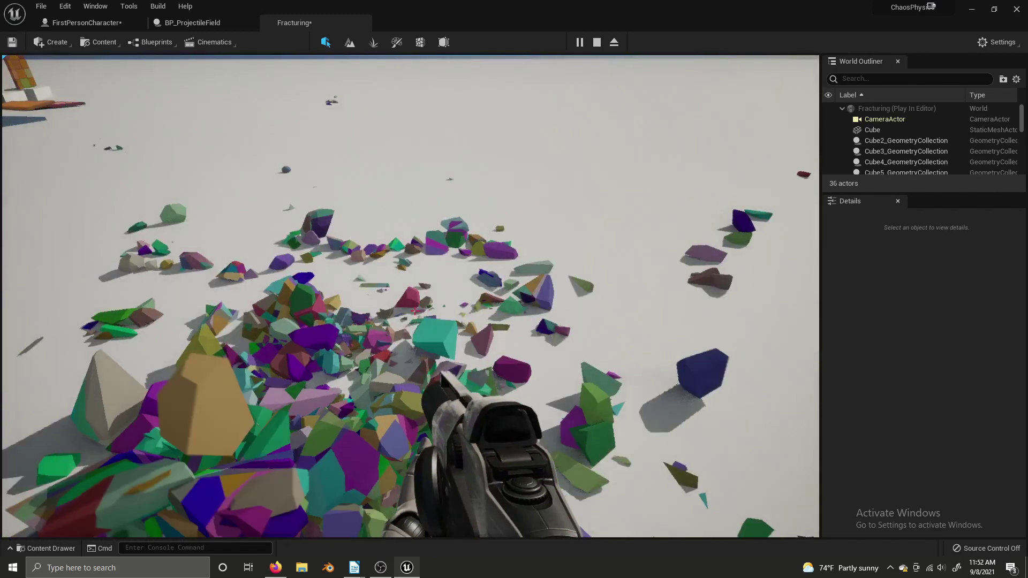
{"action": "key", "text": "Escape"}
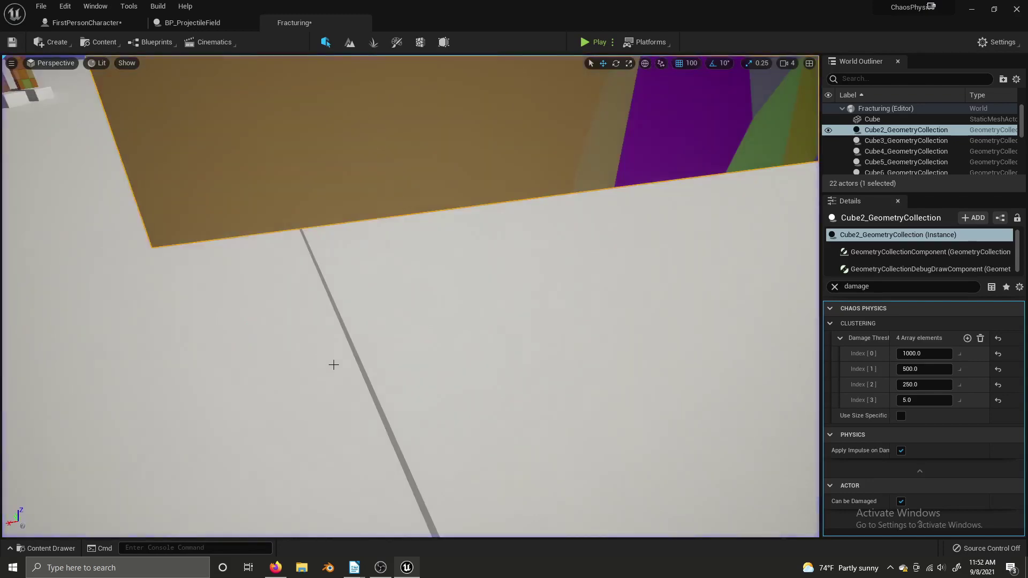
{"action": "key", "text": "s"}
{"action": "mouse_move", "coordinate": [435, 323]}
{"action": "right_mouse_down"}
{"action": "mouse_move", "coordinate": [428, 243]}
{"action": "mouse_move", "coordinate": [348, 238]}
{"action": "mouse_move", "coordinate": [367, 281]}
{"action": "mouse_move", "coordinate": [423, 276]}
{"action": "mouse_move", "coordinate": [390, 266]}
{"action": "mouse_move", "coordinate": [441, 261]}
{"action": "mouse_move", "coordinate": [428, 263]}
{"action": "mouse_move", "coordinate": [435, 241]}
{"action": "mouse_move", "coordinate": [407, 240]}
{"action": "mouse_move", "coordinate": [411, 252]}
{"action": "mouse_move", "coordinate": [400, 257]}
{"action": "right_mouse_up"}
{"action": "key", "text": "w"}
{"action": "key", "text": "d"}
{"action": "key", "text": "d"}
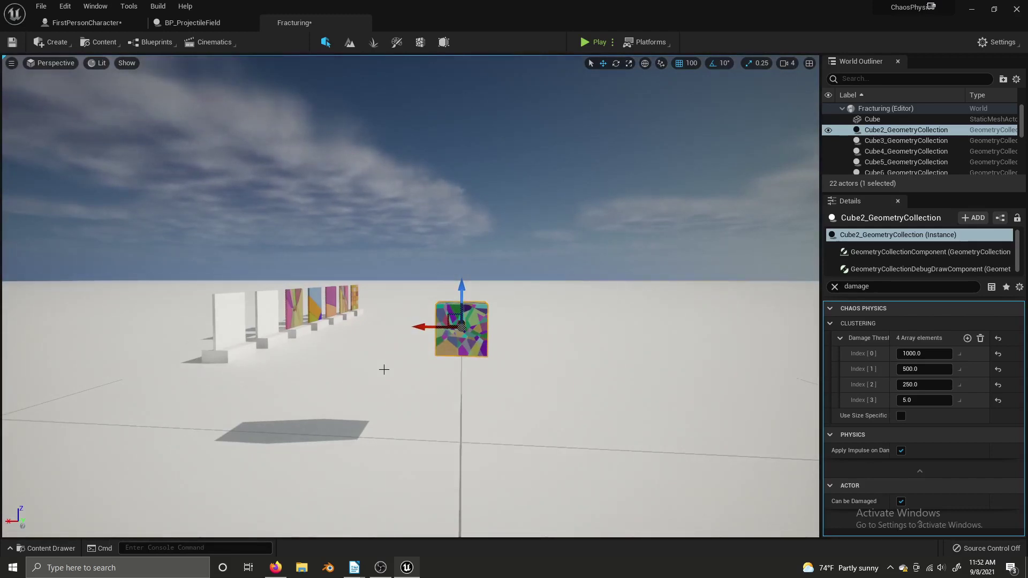
{"action": "right_click_drag", "start_coordinate": [478, 348], "coordinate": [493, 355]}
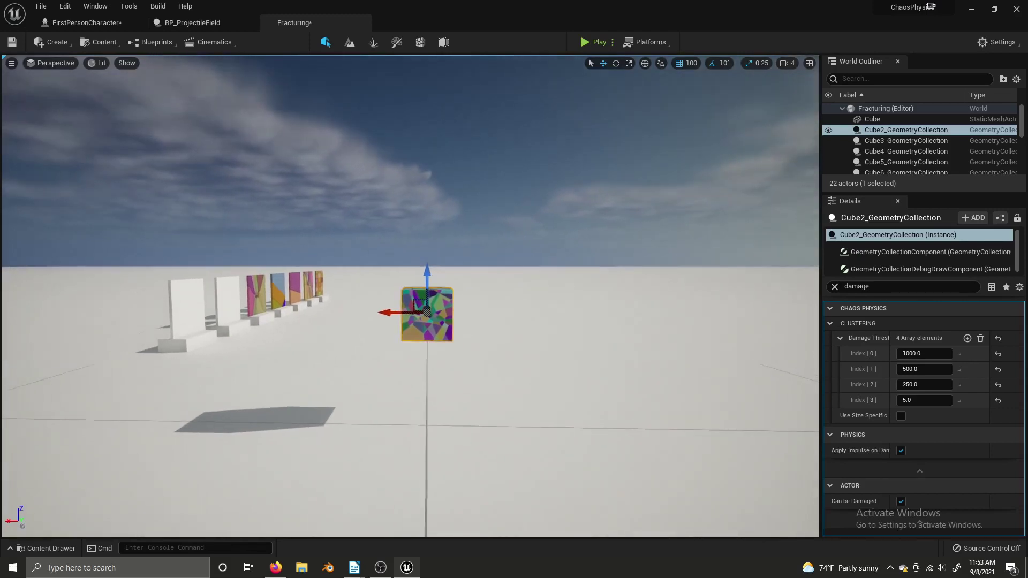